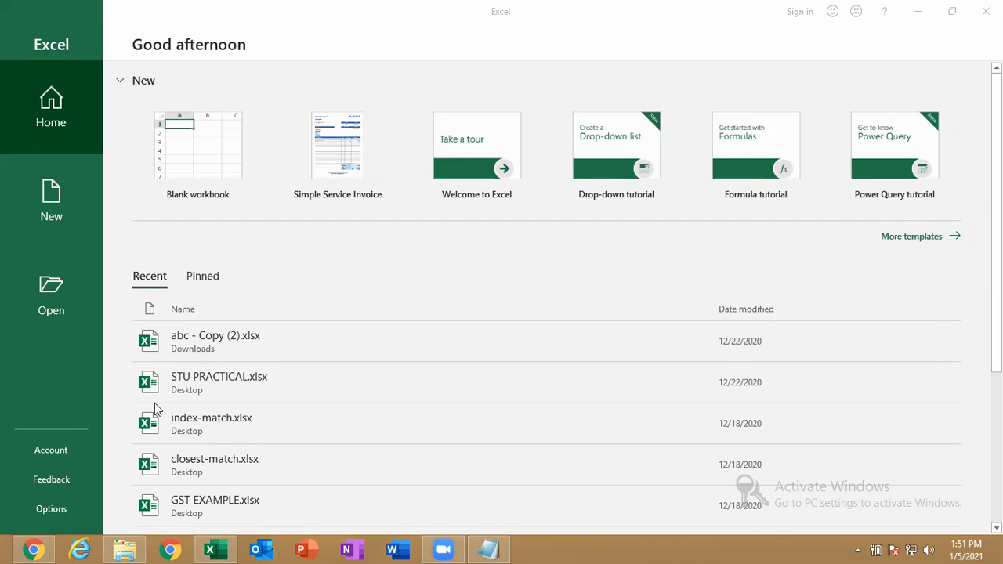
Step: Create a new blank workbook
left_click(65, 449)
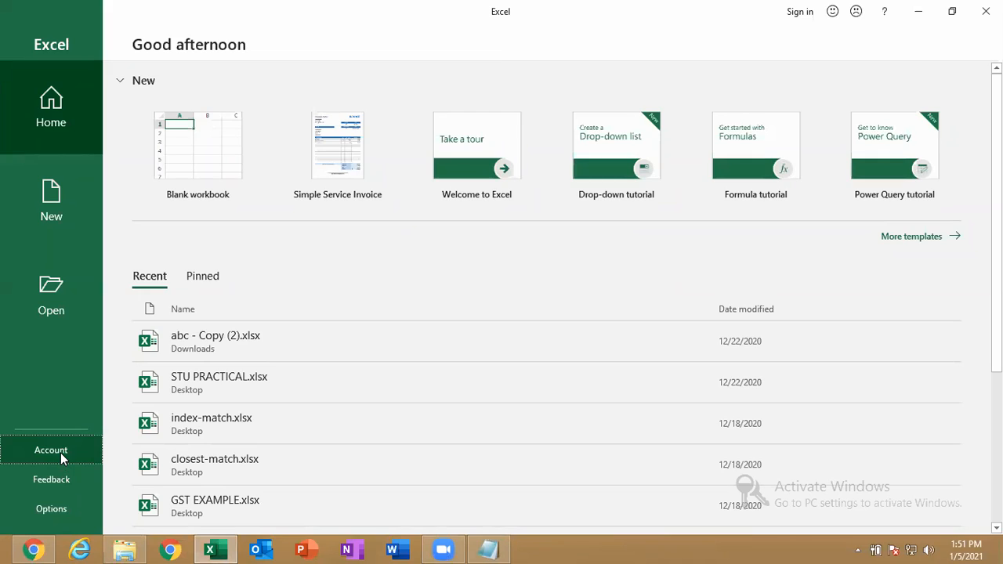
left_click(82, 105)
left_click(185, 126)
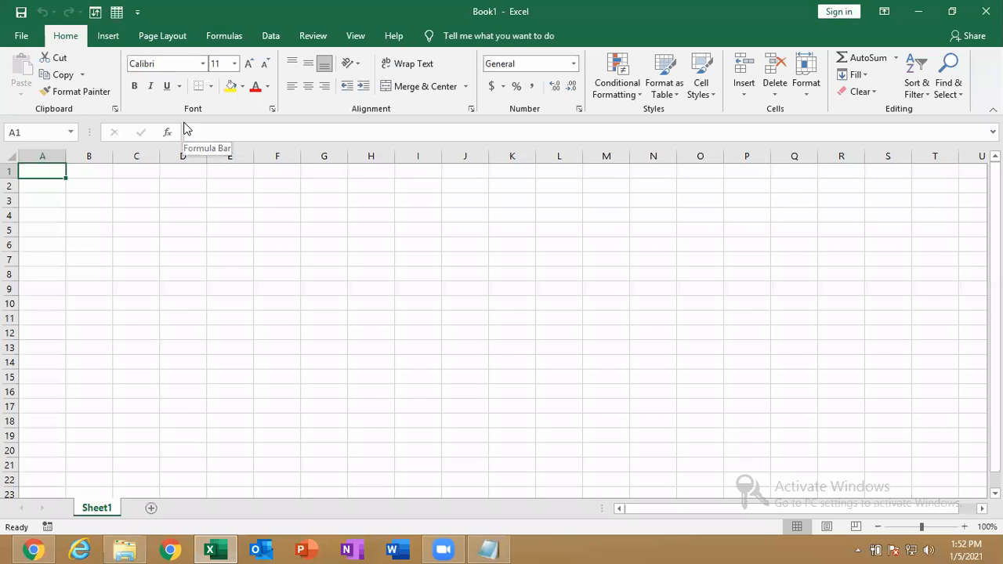
Step: Show the Quick Access Toolbar below the ribbon, and return it to its place above the ribbon
left_click(137, 13)
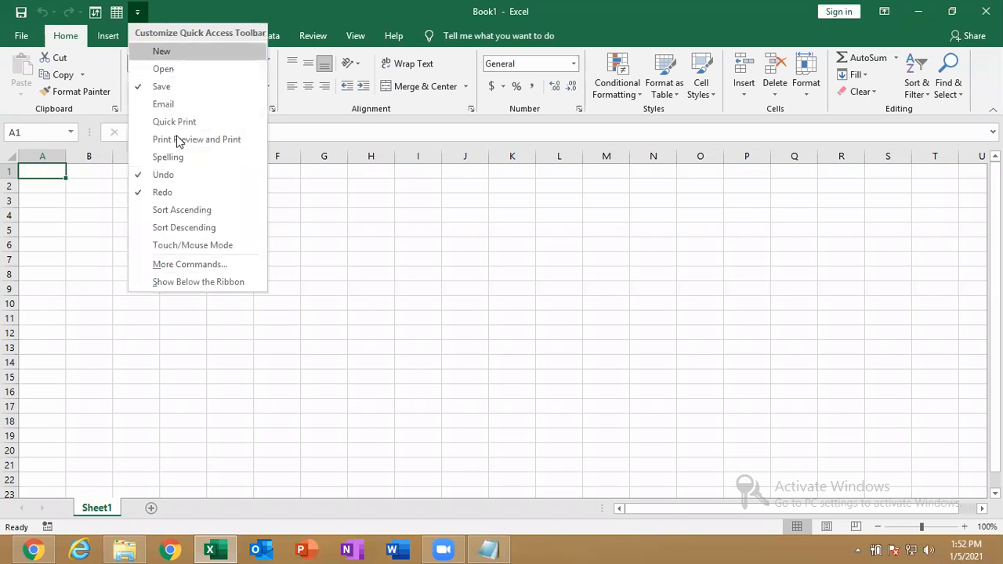
left_click(188, 282)
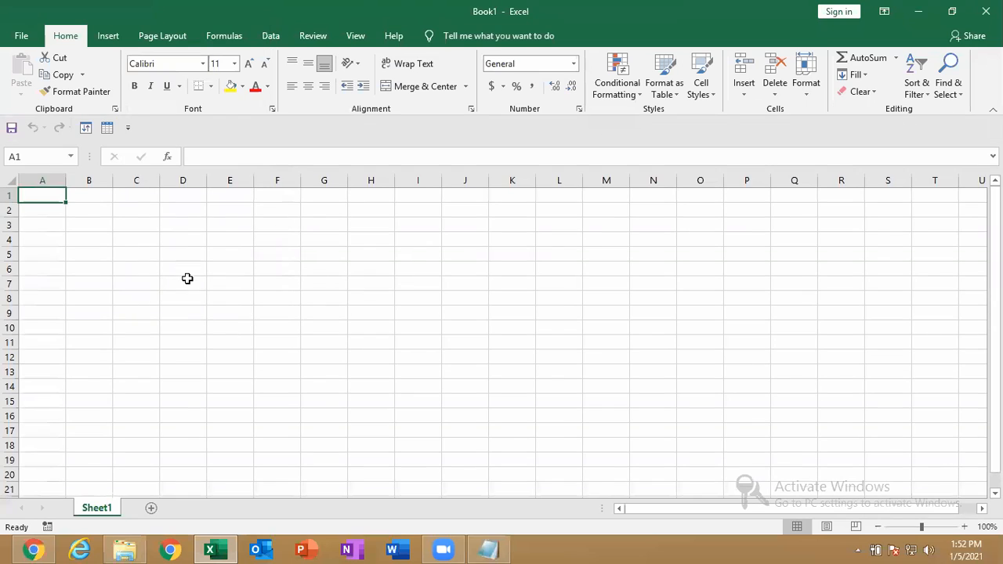
left_click(128, 130)
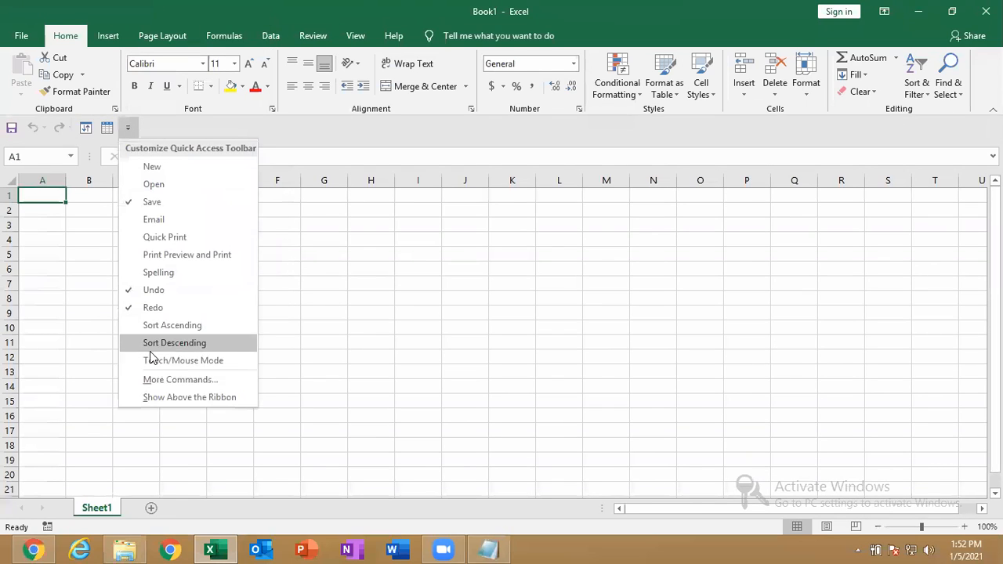
left_click(186, 399)
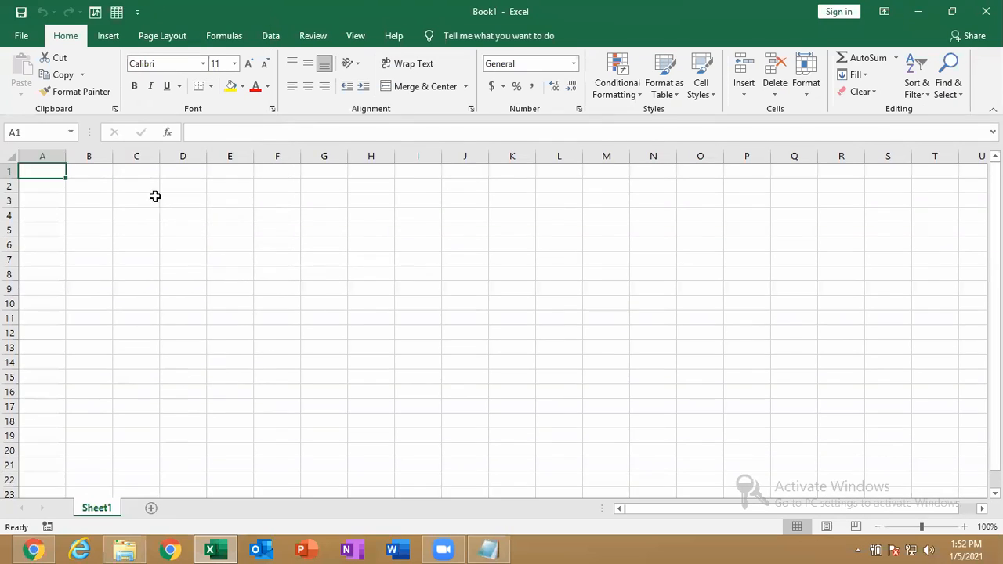
Step: Reset all ribbon and Quick Access Toolbar customizations in the Excel Options and select cell J11
right_click(157, 37)
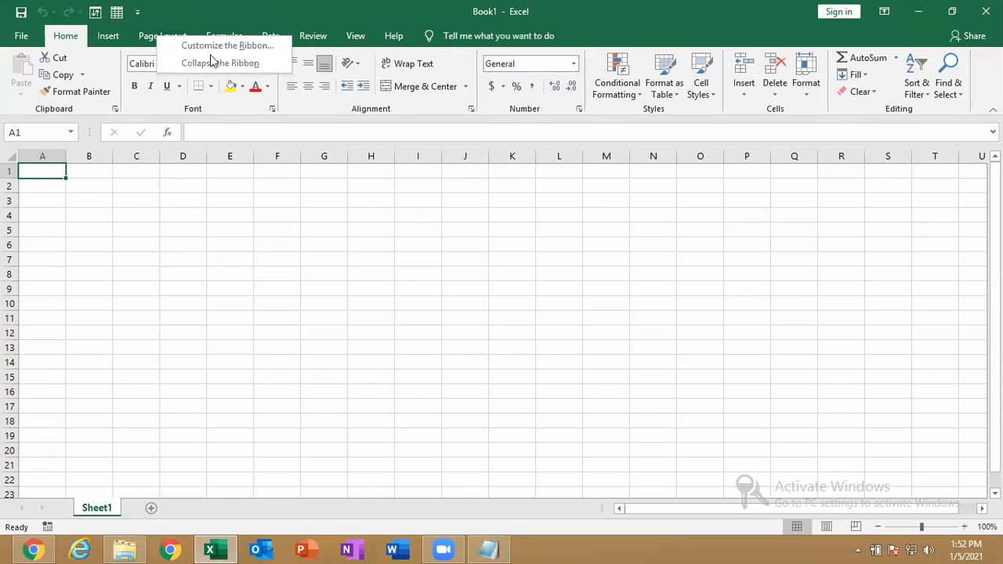
left_click(236, 46)
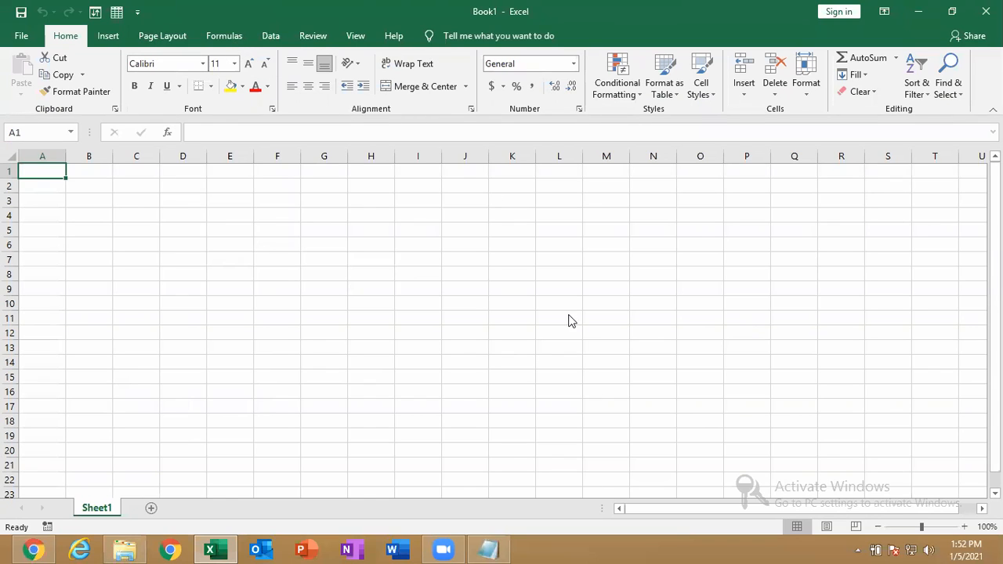
right_click(306, 29)
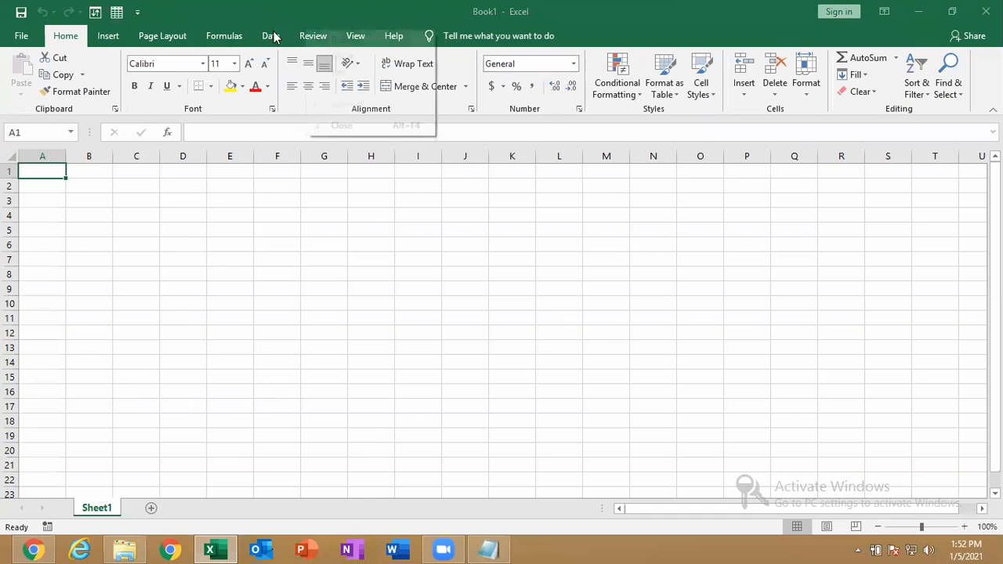
left_click(672, 451)
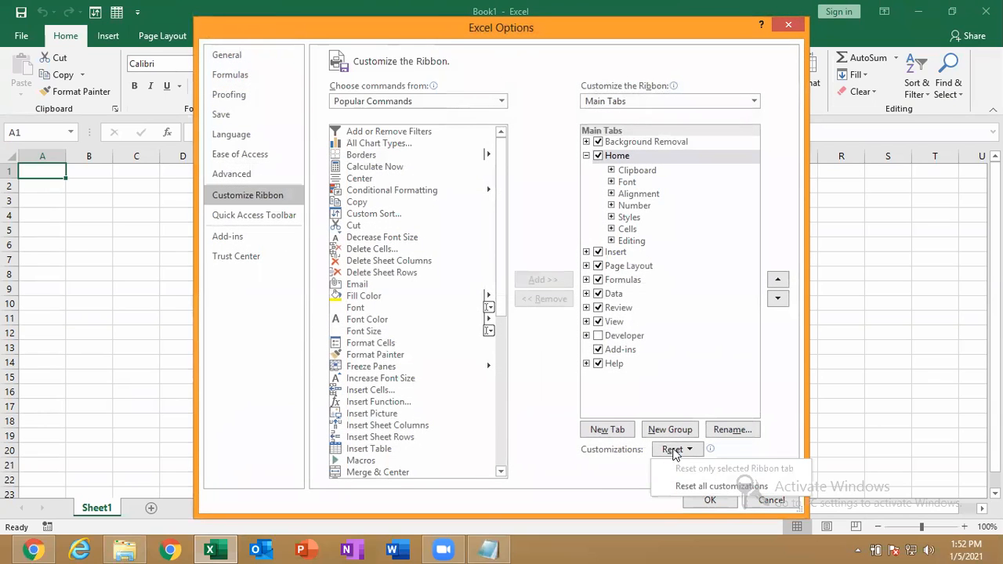
left_click(684, 480)
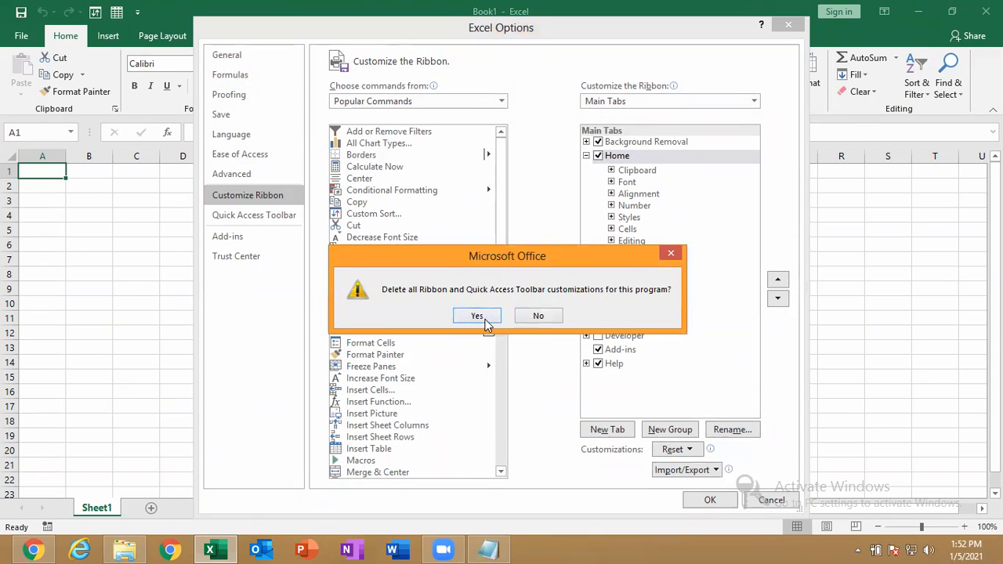
left_click(480, 316)
left_click(709, 501)
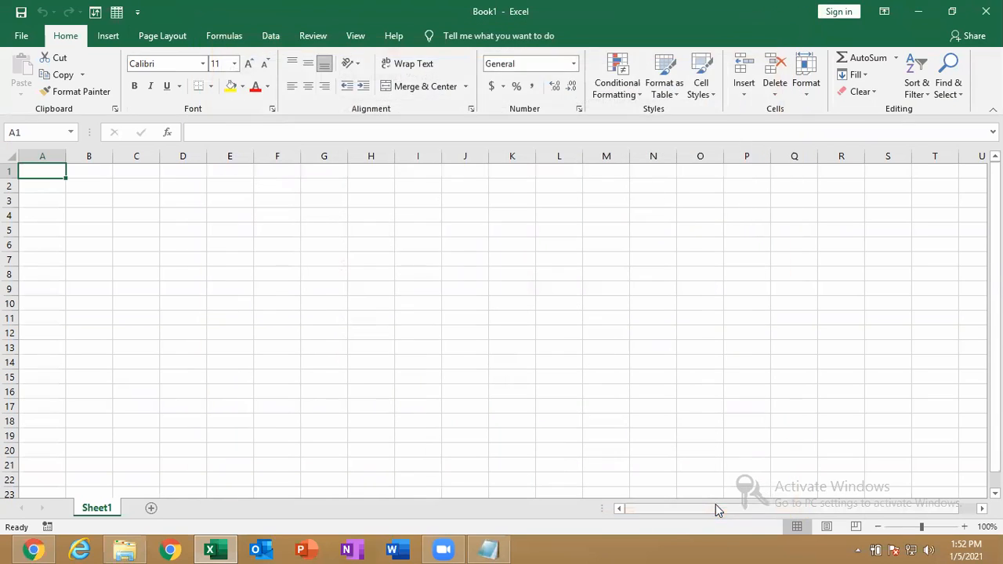
left_click(472, 322)
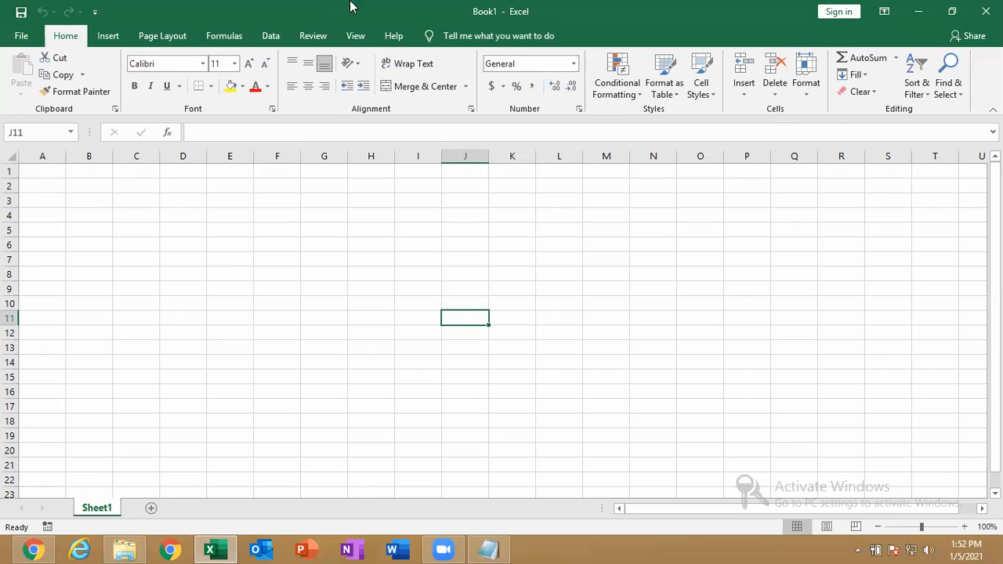
left_click(589, 464)
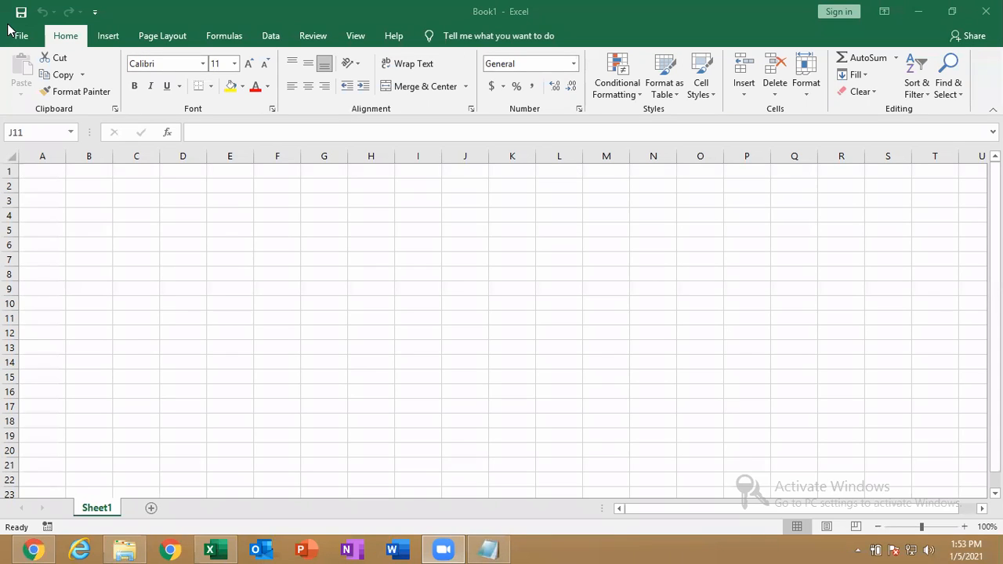
Step: Add the New, Open and Email commands to the Quick Access Toolbar
left_click(98, 16)
left_click(94, 12)
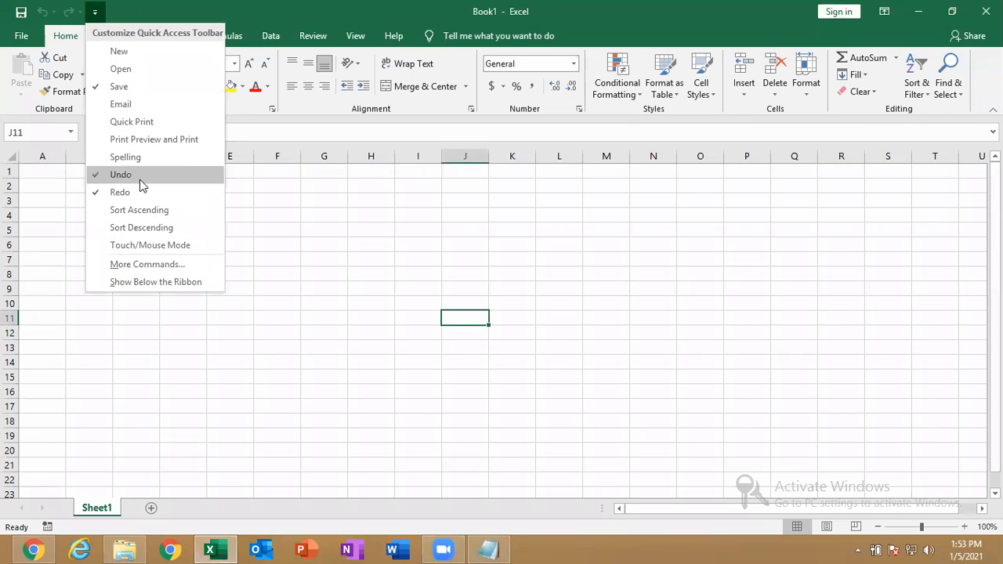
left_click(142, 54)
left_click(115, 12)
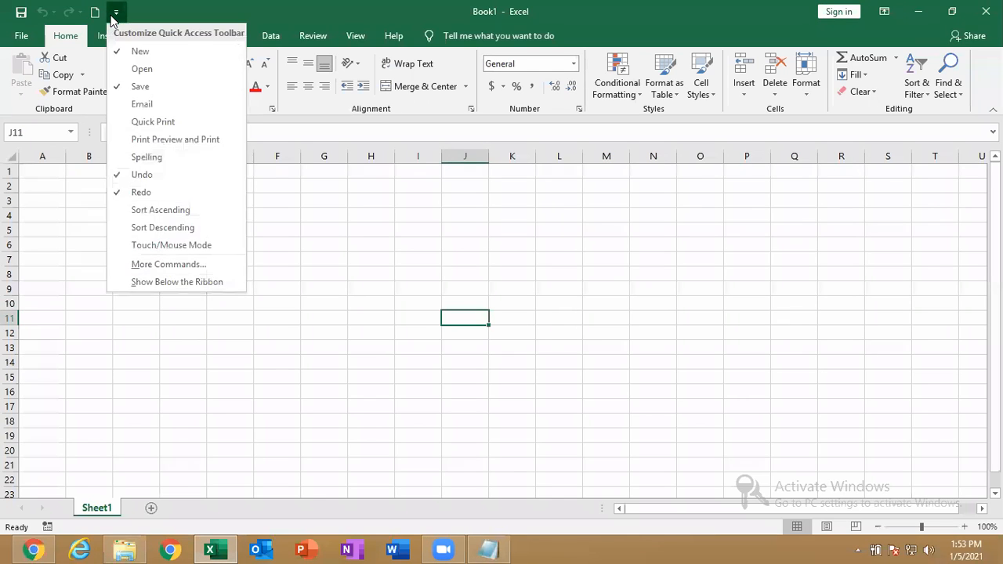
left_click(143, 69)
left_click(136, 13)
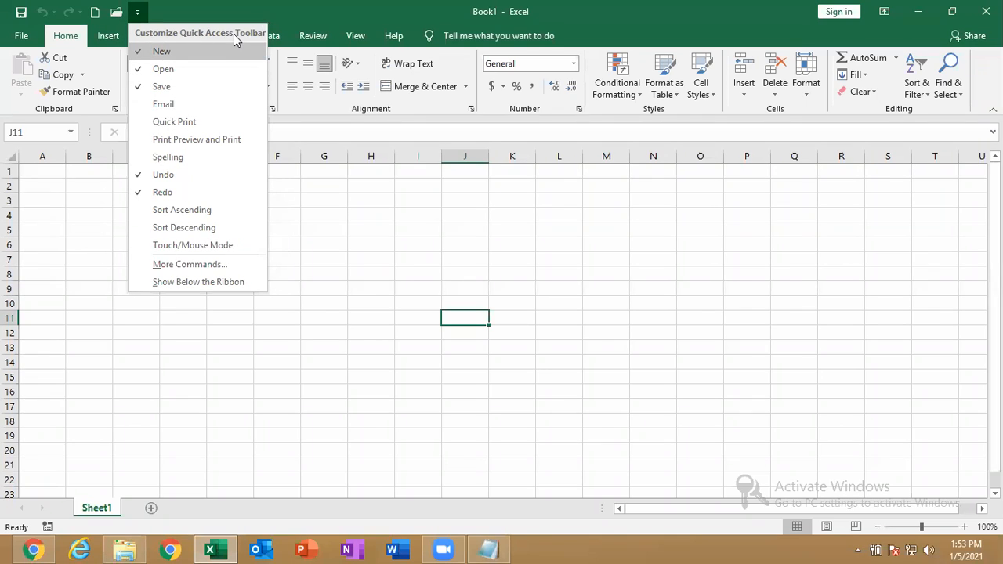
left_click(218, 103)
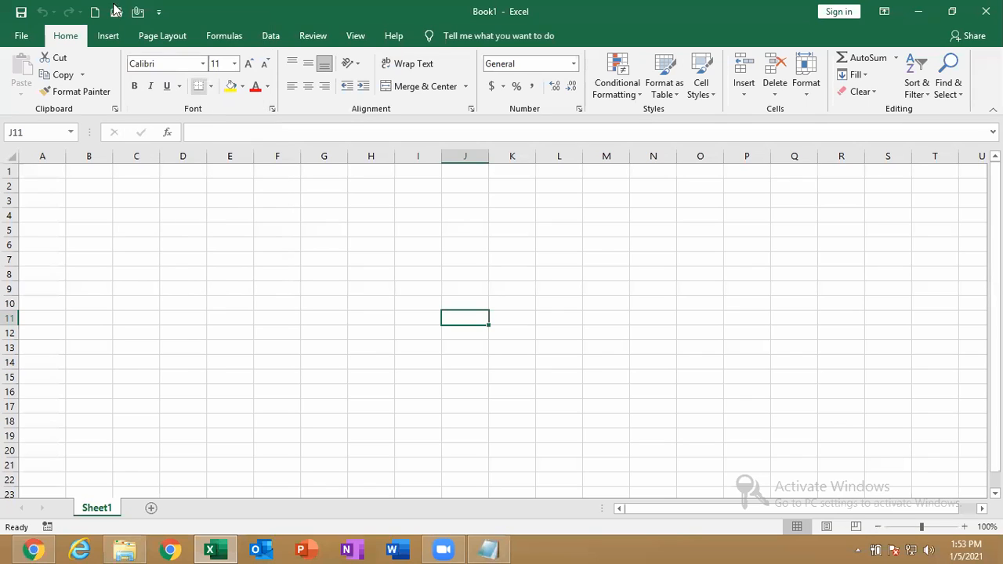
Step: Remove the Email, Save and Open commands from the Quick Access Toolbar
left_click(159, 12)
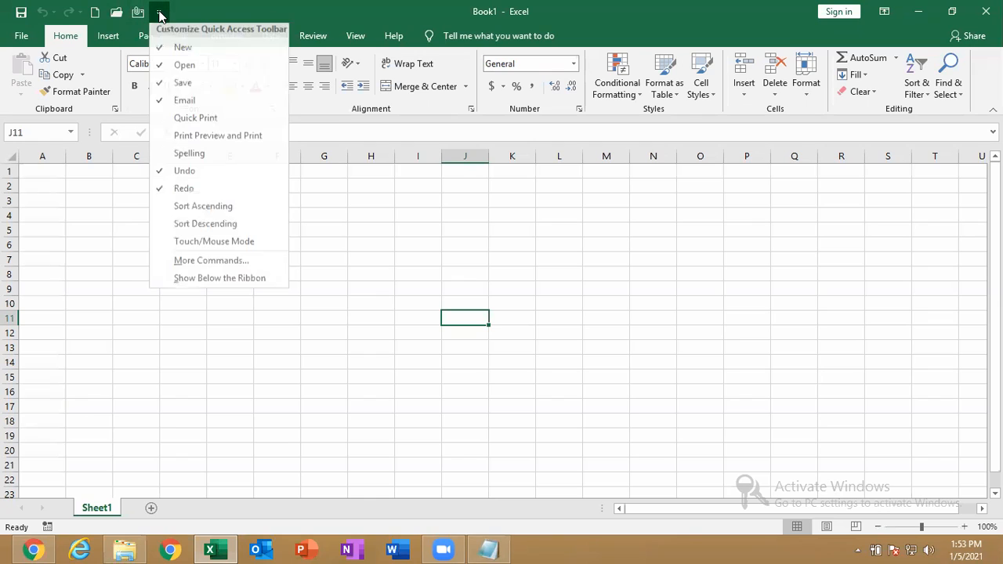
left_click(182, 103)
left_click(137, 12)
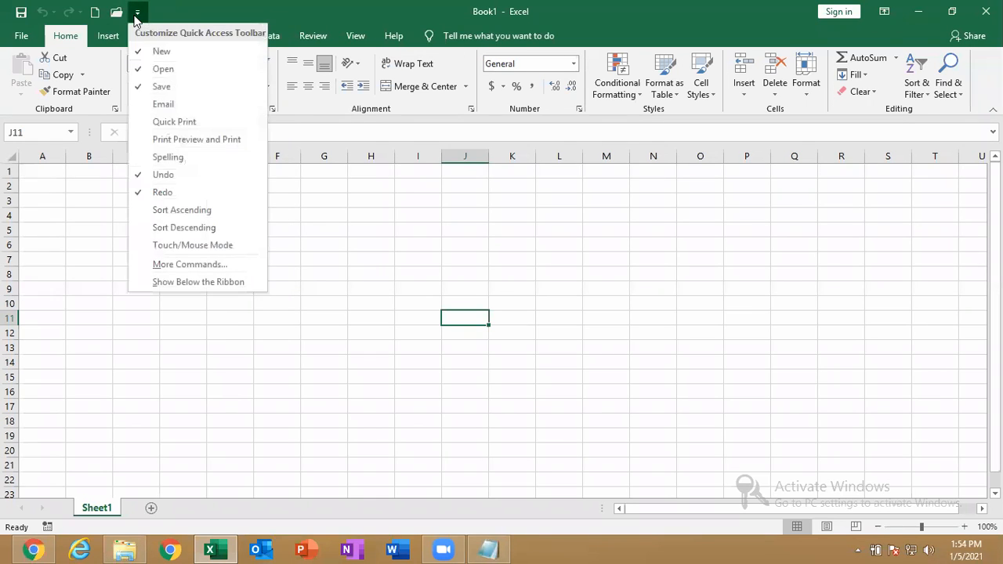
left_click(156, 87)
left_click(116, 11)
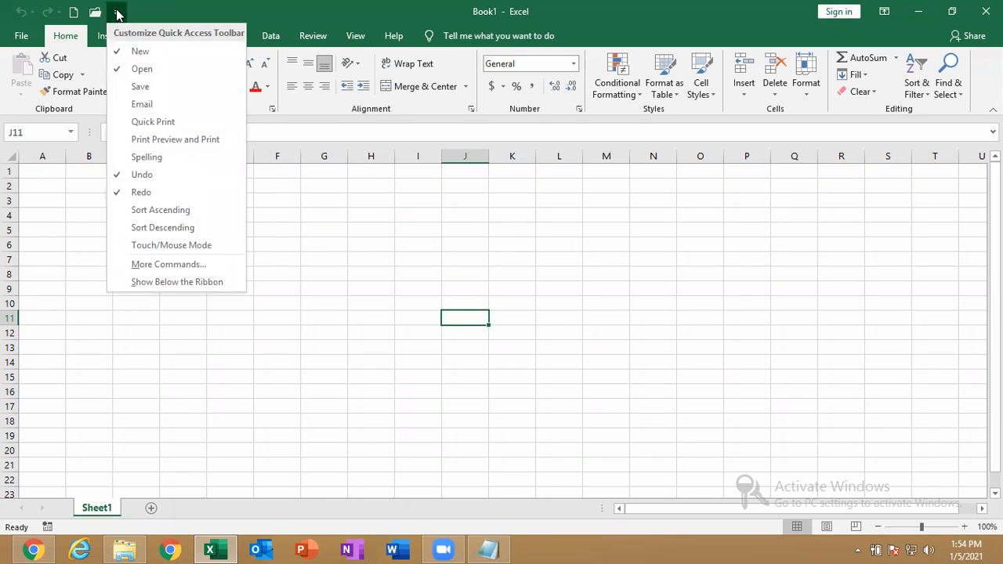
left_click(138, 69)
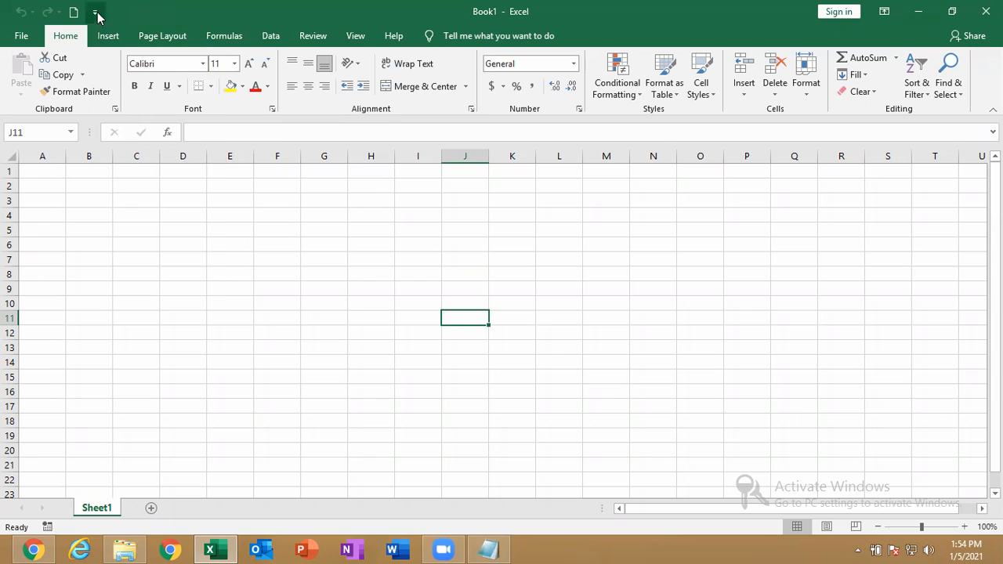
Step: Add the Save command back to the Quick Access Toolbar and remove the New command
left_click(95, 12)
left_click(119, 86)
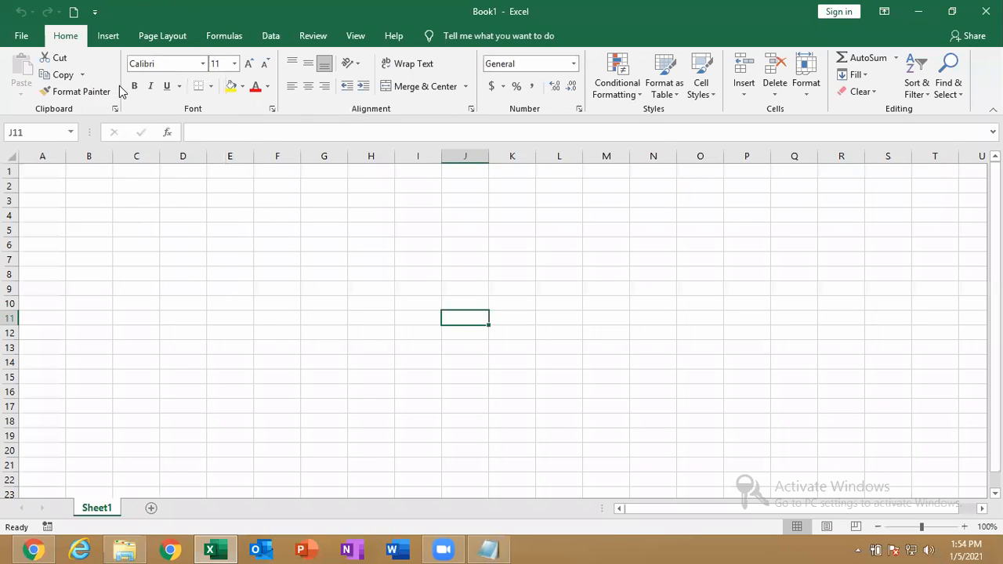
left_click(116, 12)
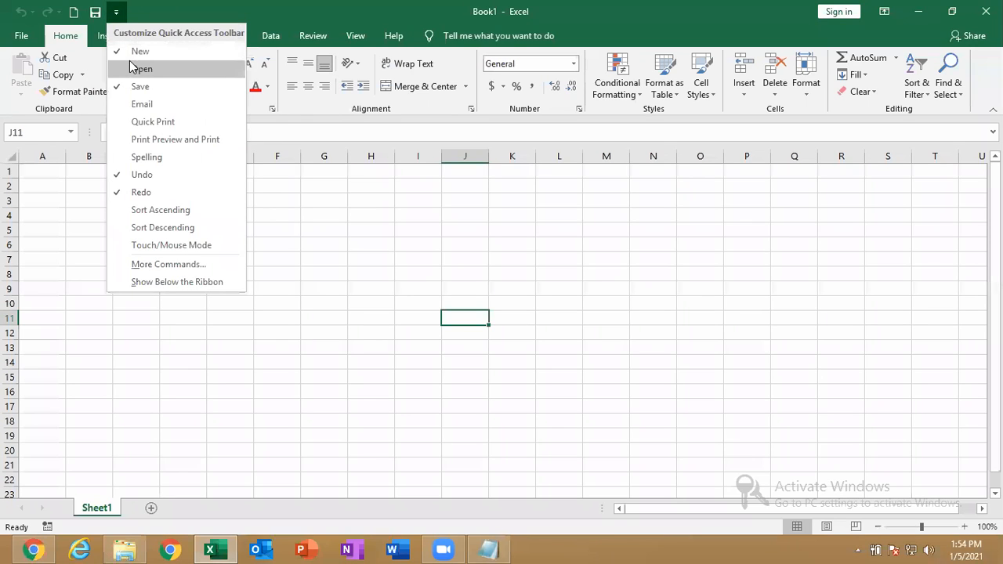
left_click(133, 52)
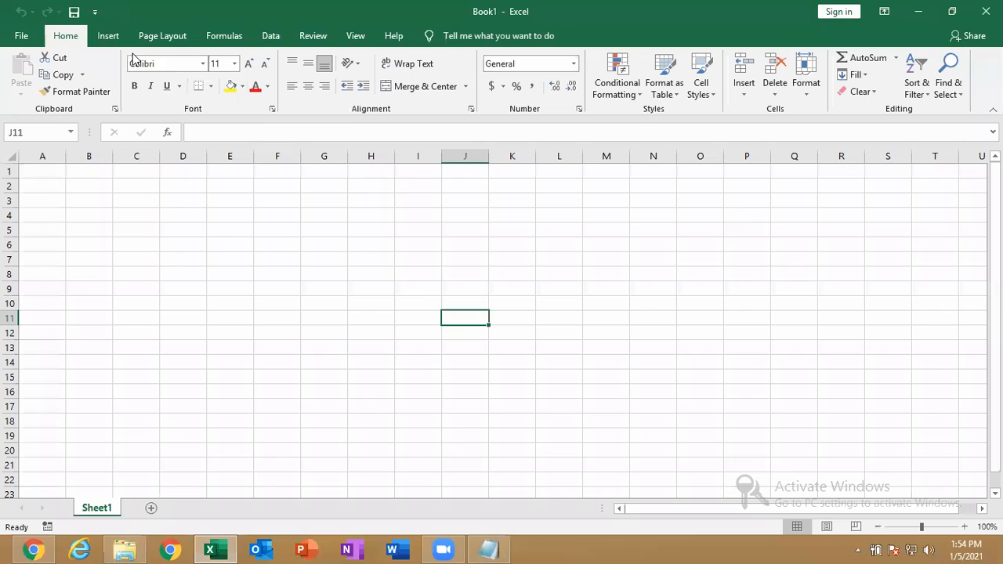
Step: Add the Wrap Text command from the alignment group to the Quick Access Toolbar
left_click(97, 11)
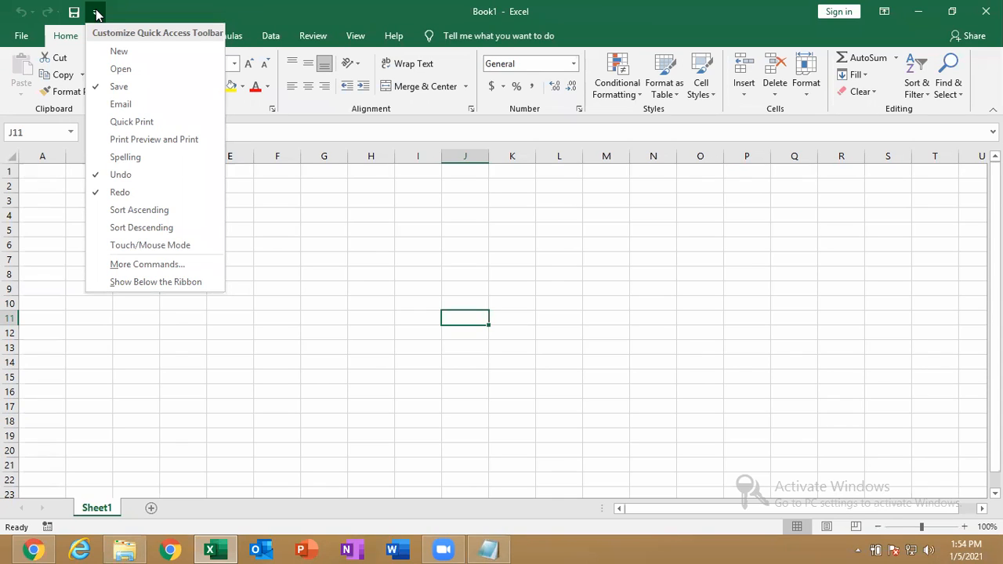
left_click(170, 6)
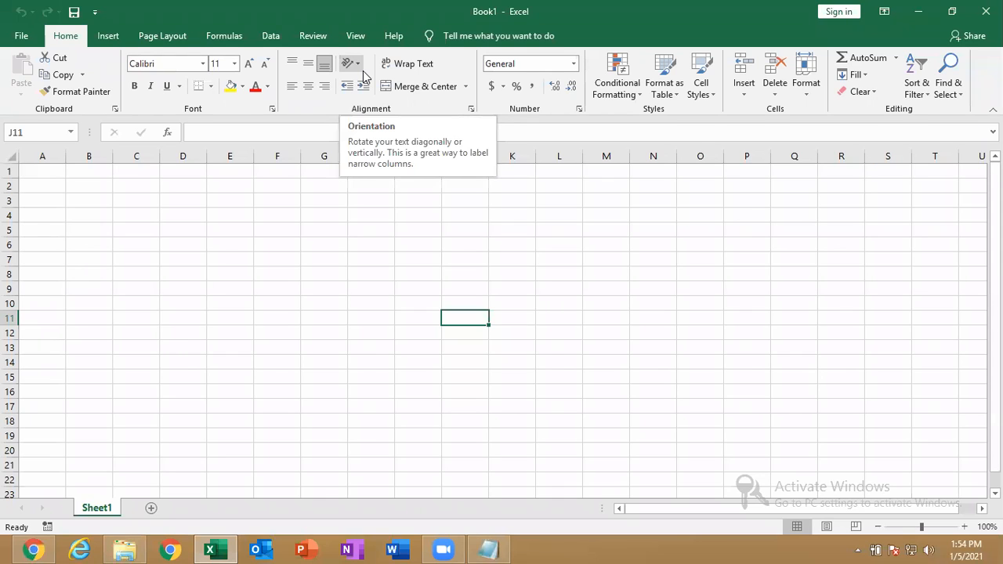
right_click(398, 66)
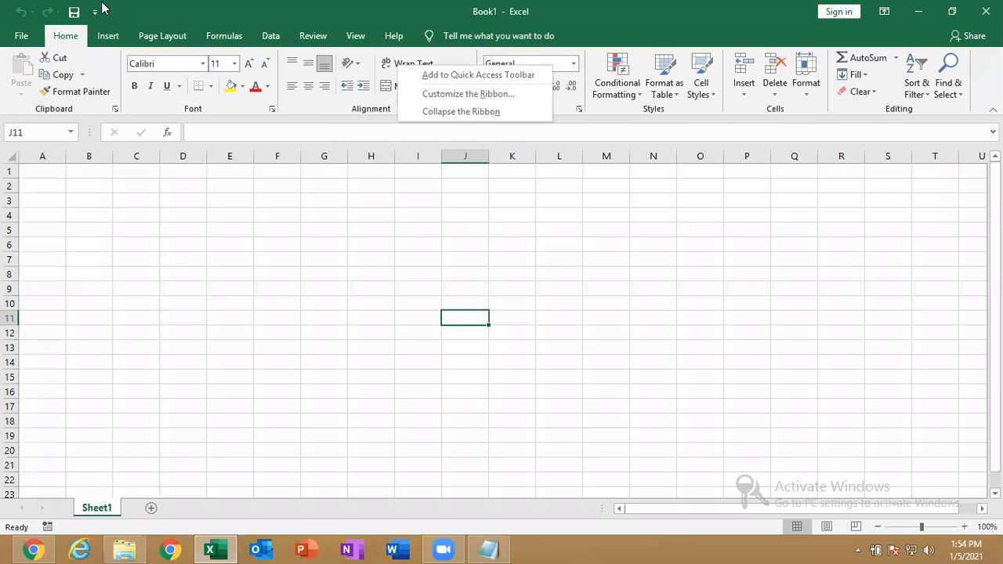
left_click(491, 77)
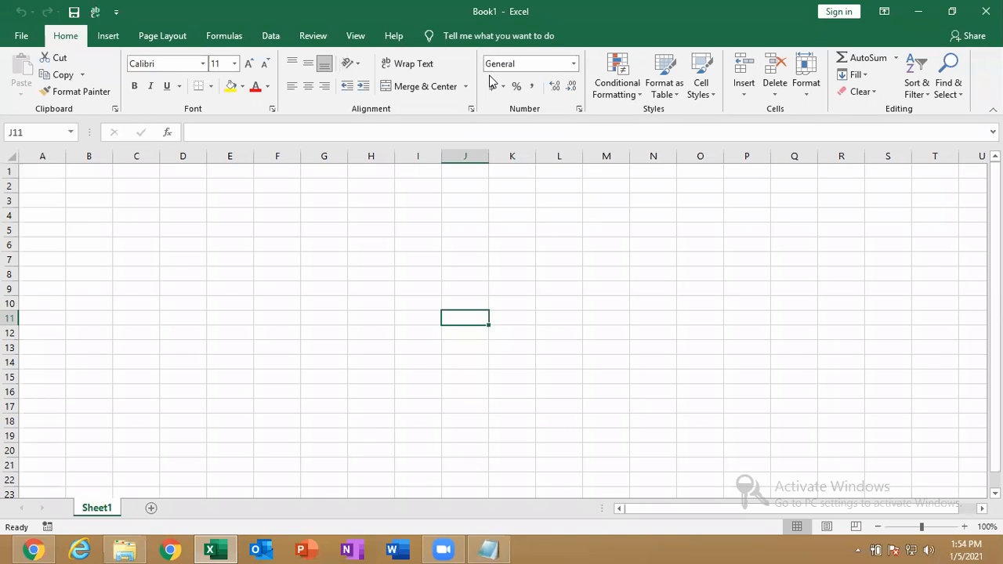
Step: Add the Recommended Charts and Name Manager commands to the Quick Access Toolbar
left_click(111, 39)
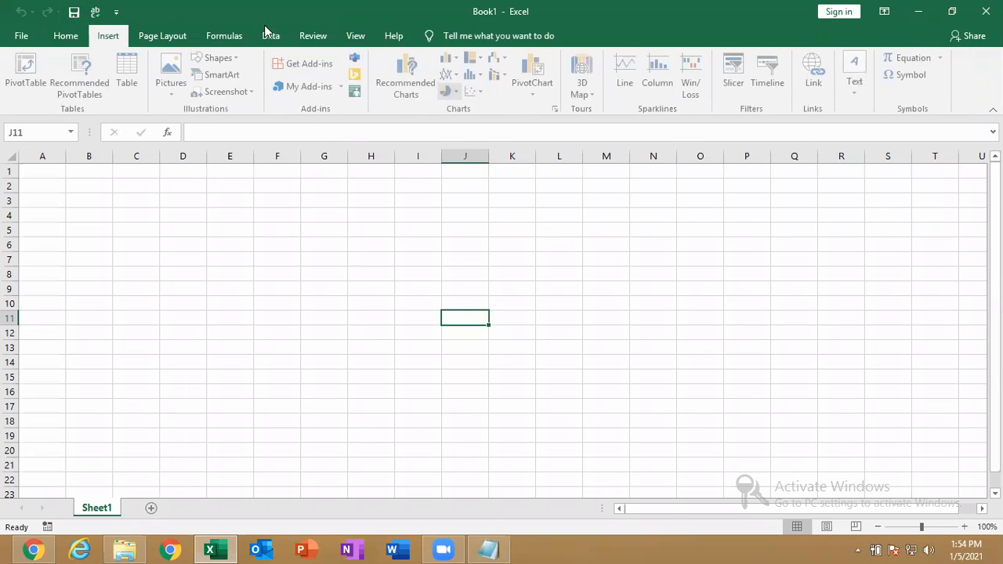
right_click(392, 80)
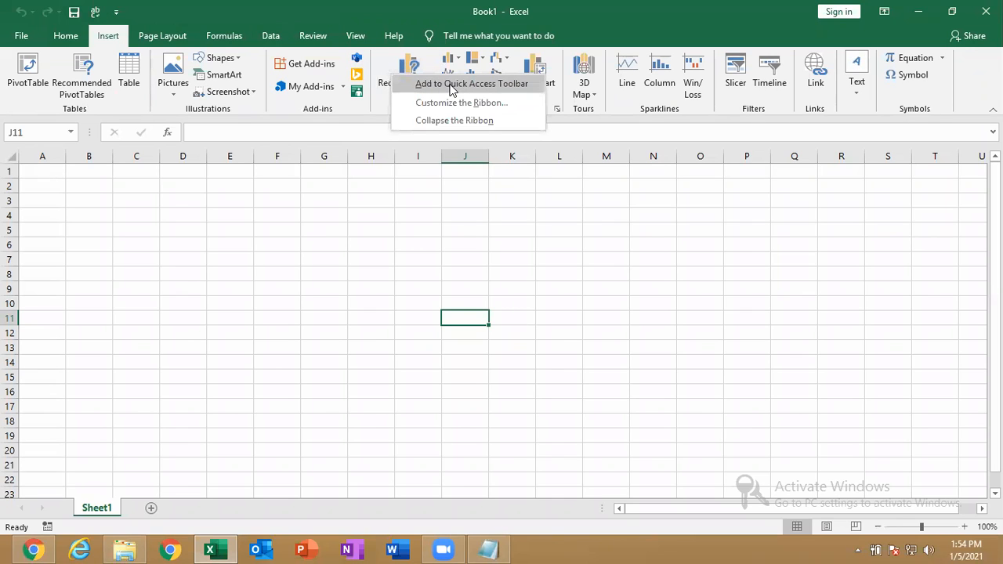
left_click(452, 84)
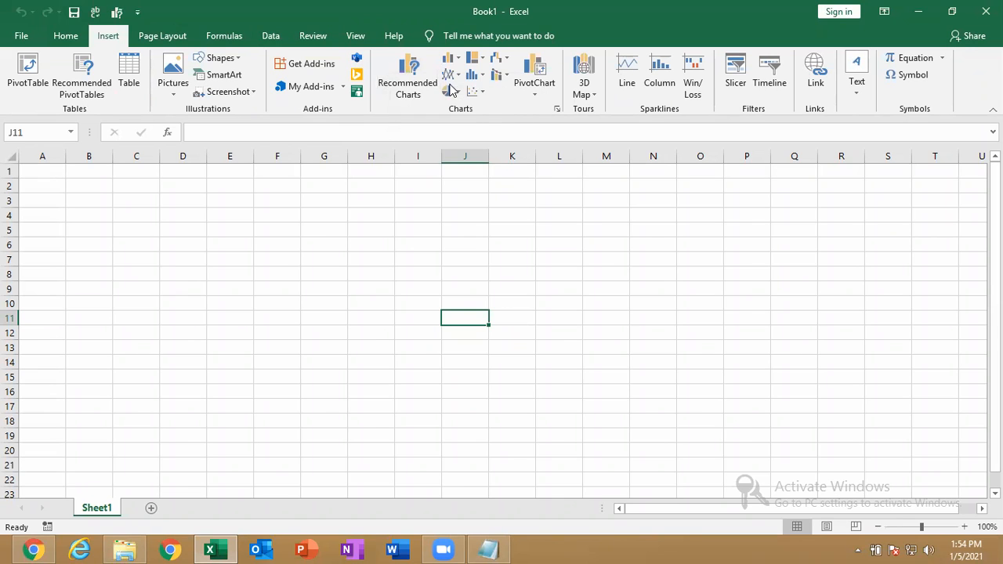
left_click(224, 35)
right_click(417, 72)
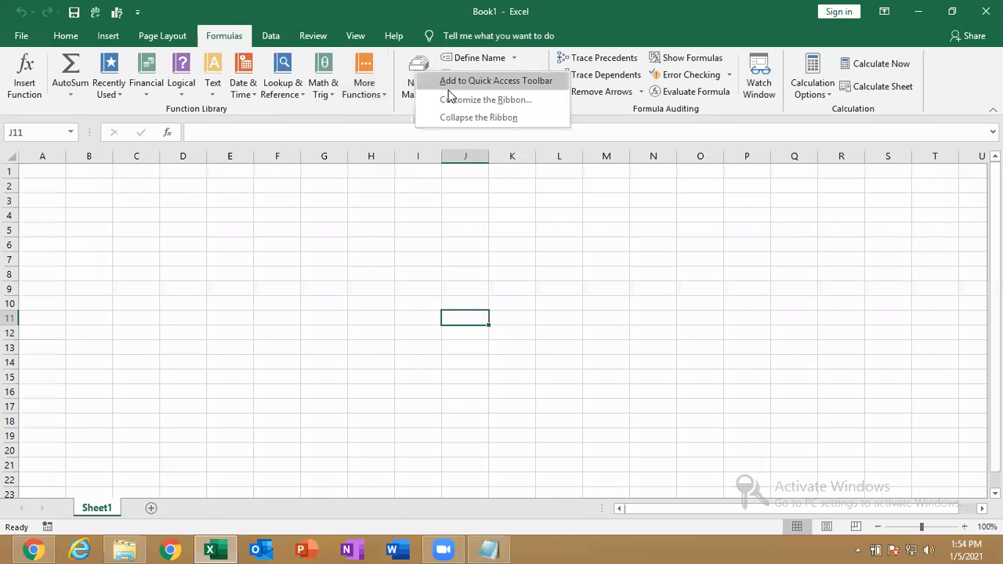
left_click(450, 85)
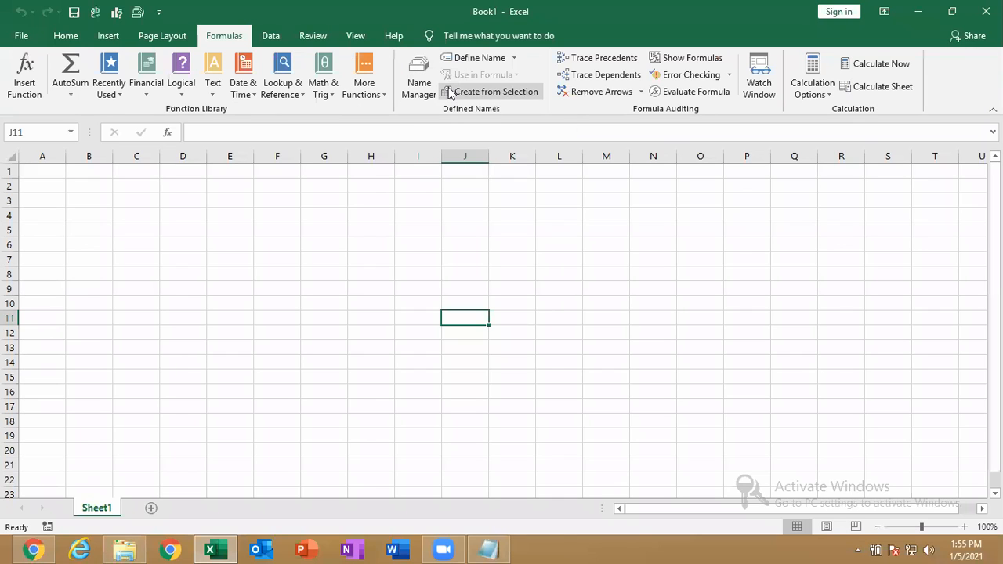
Step: Remove the Wrap Text, Recommended Charts and Name Manager commands from the Quick Access Toolbar
right_click(97, 13)
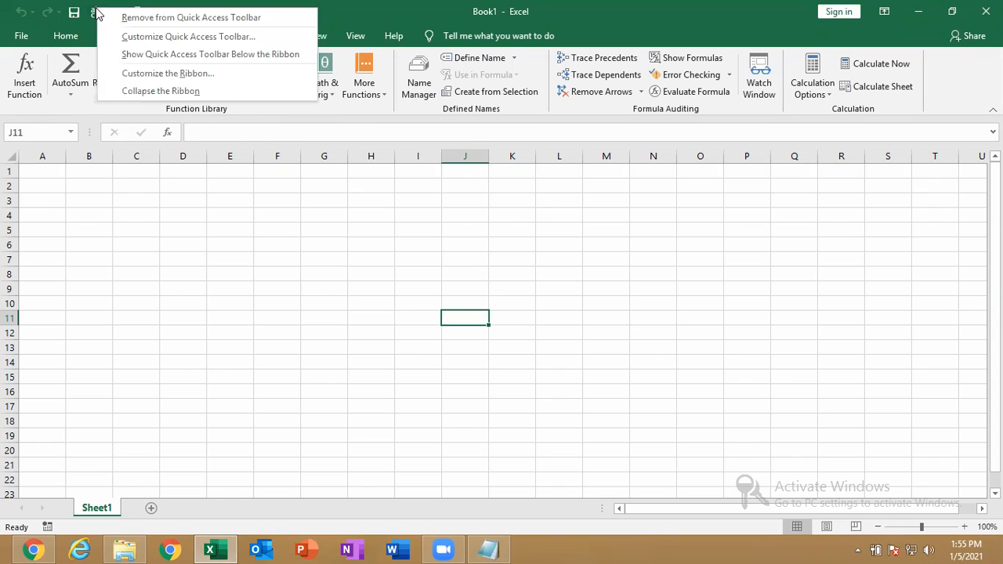
left_click(123, 18)
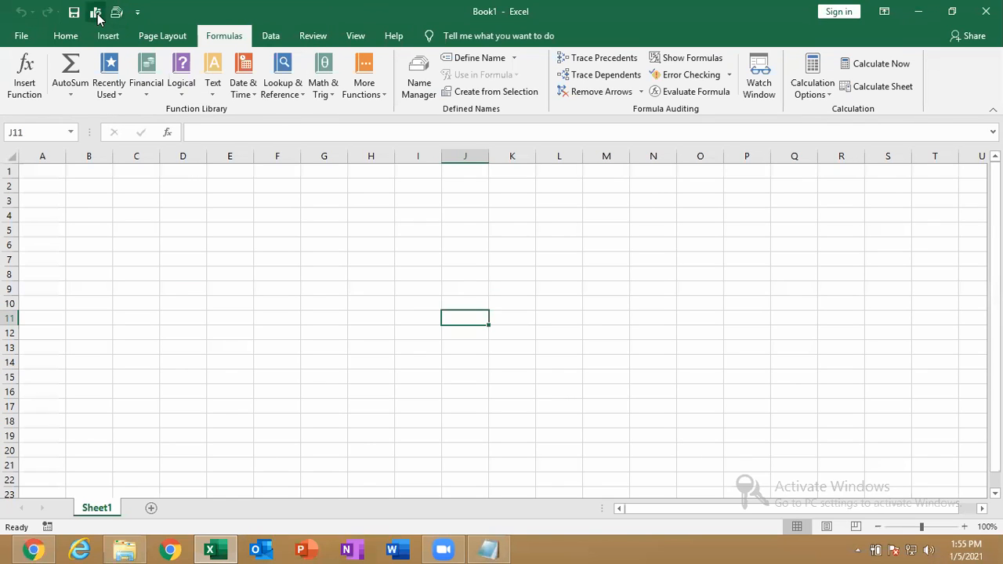
right_click(97, 14)
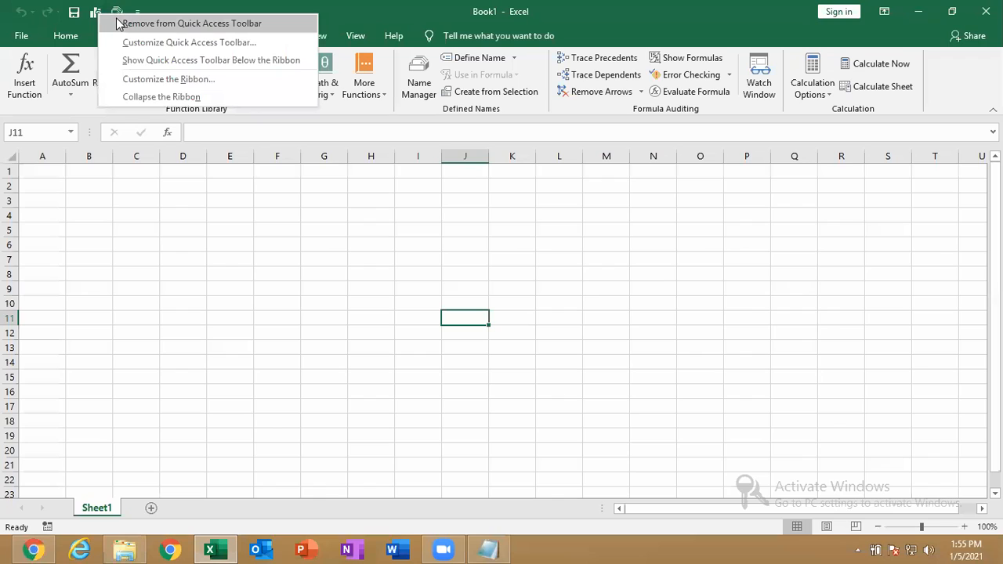
left_click(117, 24)
right_click(95, 9)
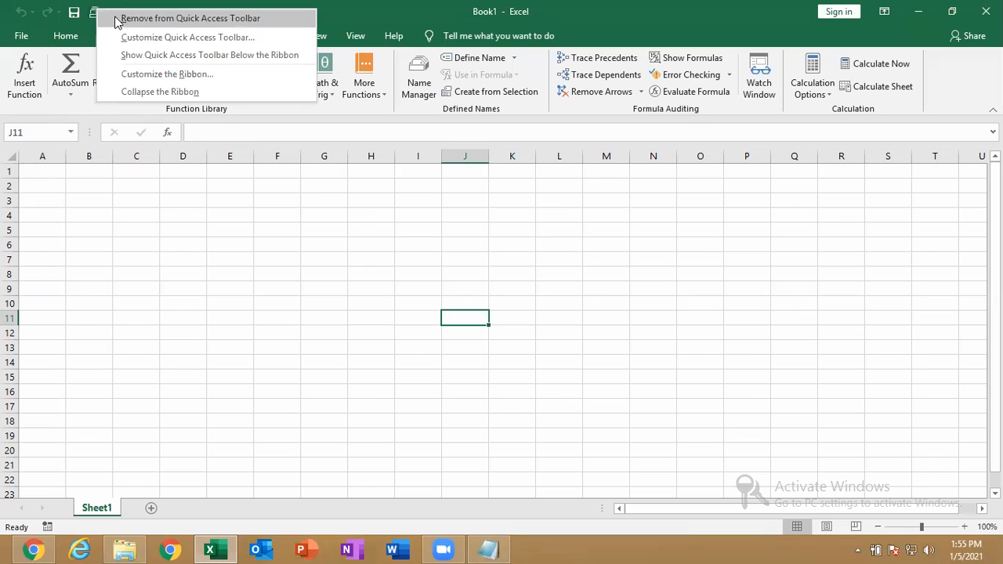
left_click(115, 18)
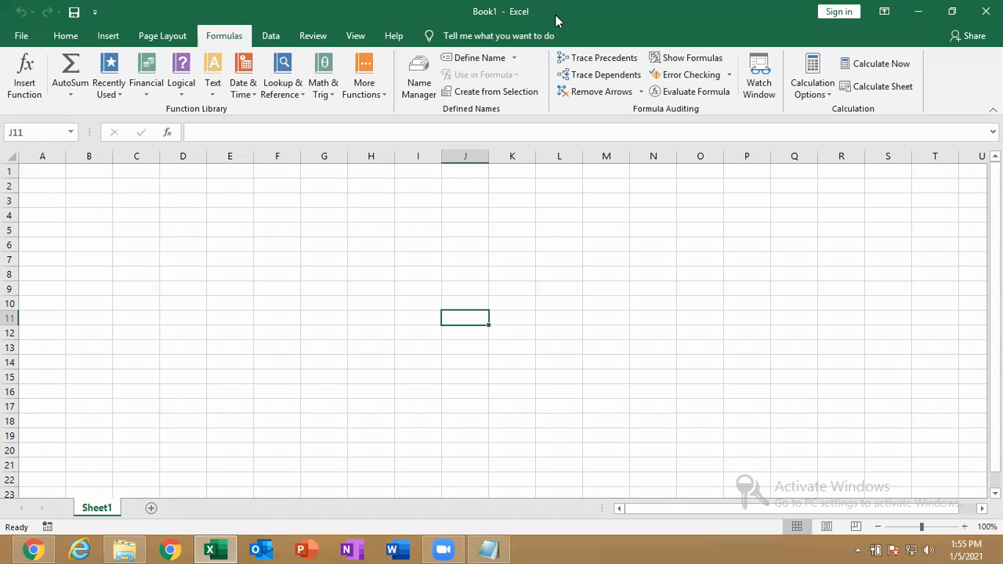
Step: Start saving the workbook and browse to the Documents library as the save location
left_click(22, 39)
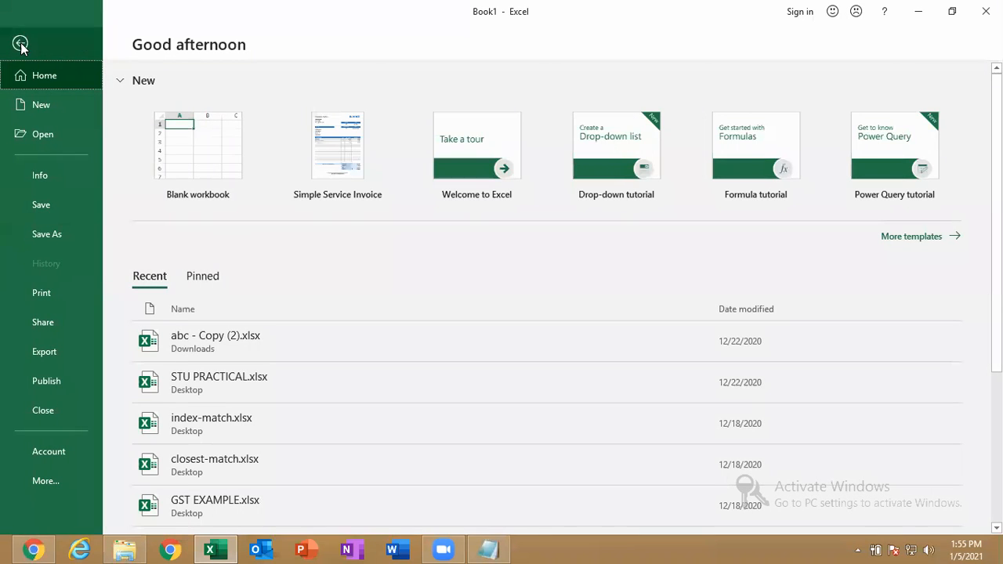
left_click(17, 44)
left_click(21, 39)
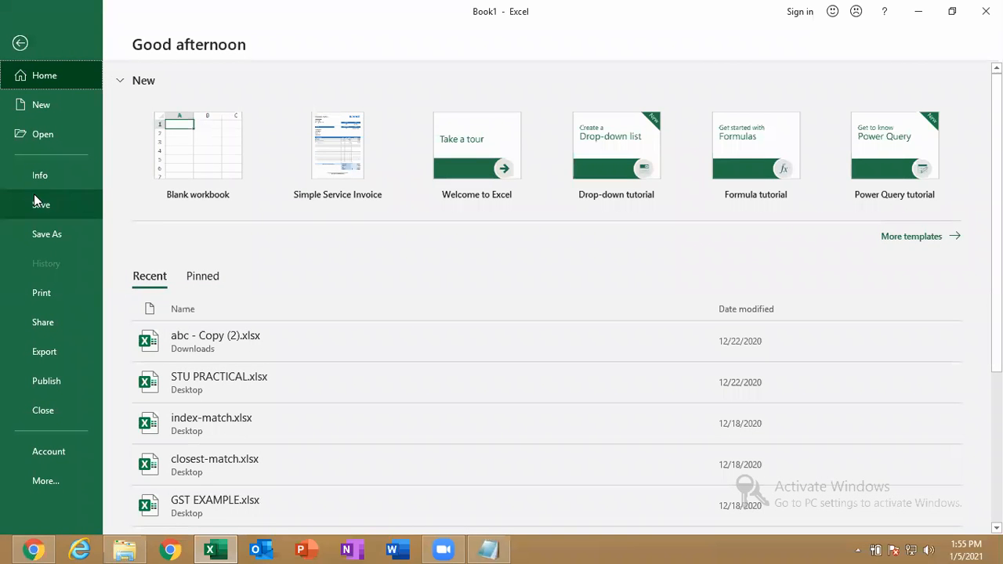
left_click(63, 203)
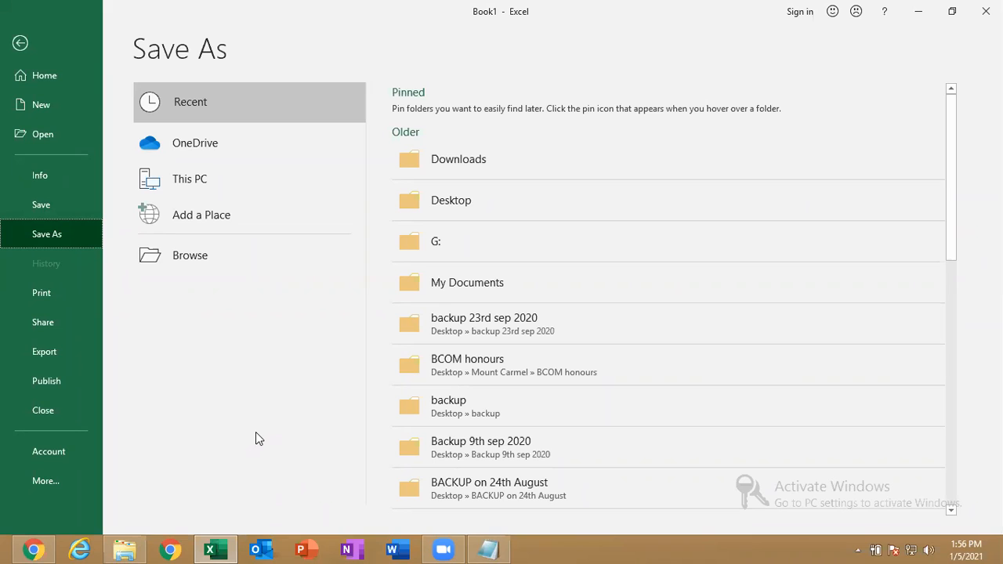
left_click(203, 254)
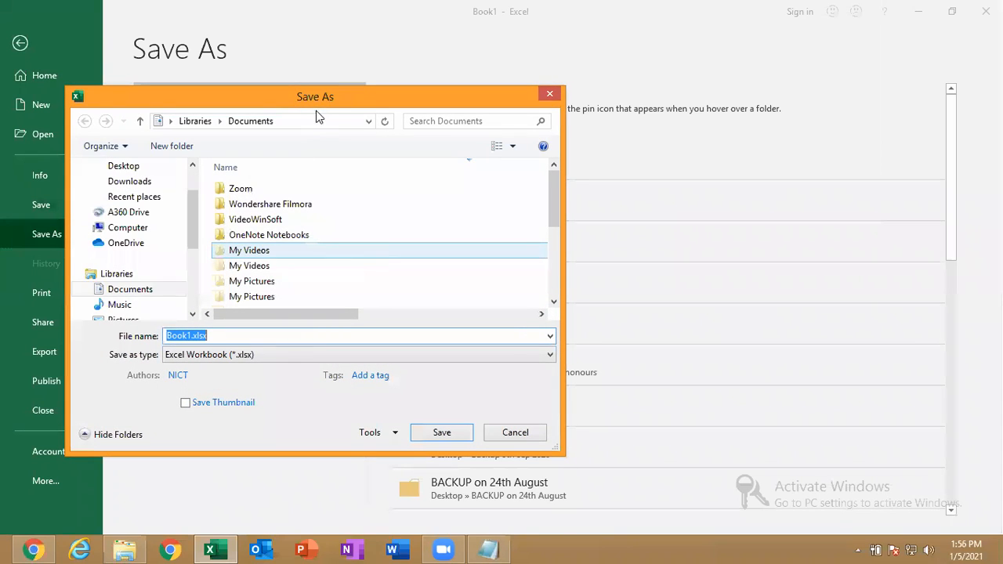
left_click_drag(345, 102, 736, 103)
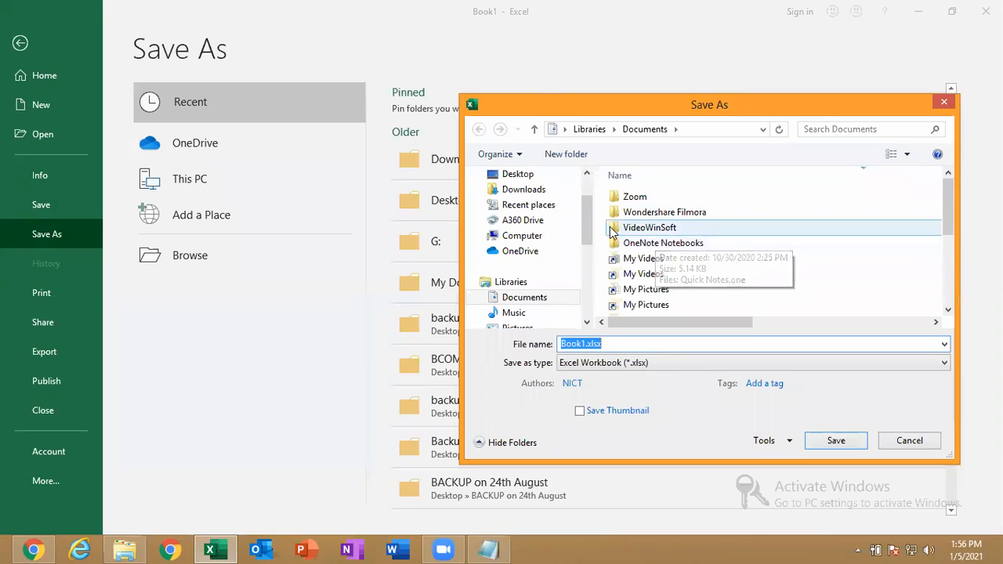
left_click_drag(585, 216, 584, 235)
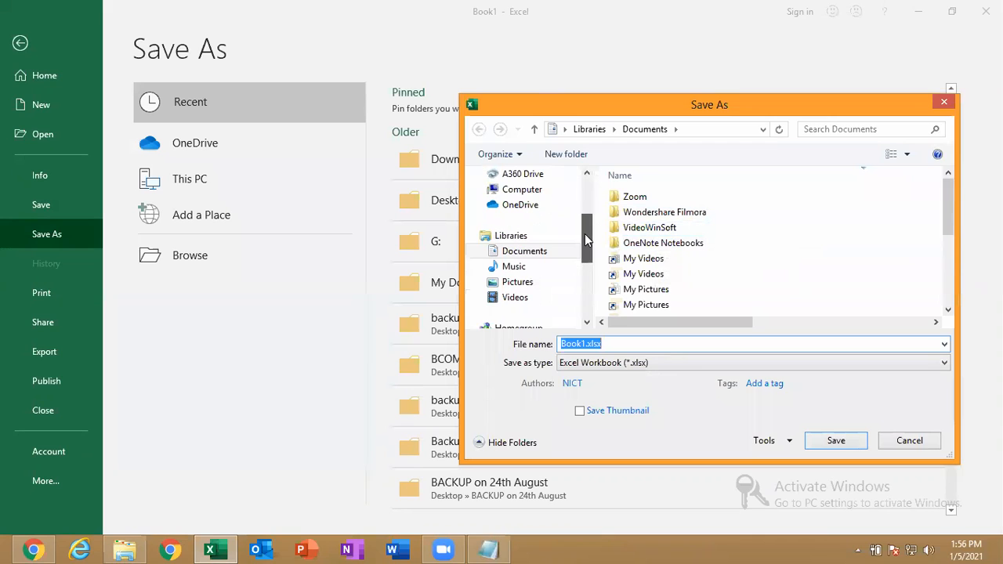
left_click(510, 253)
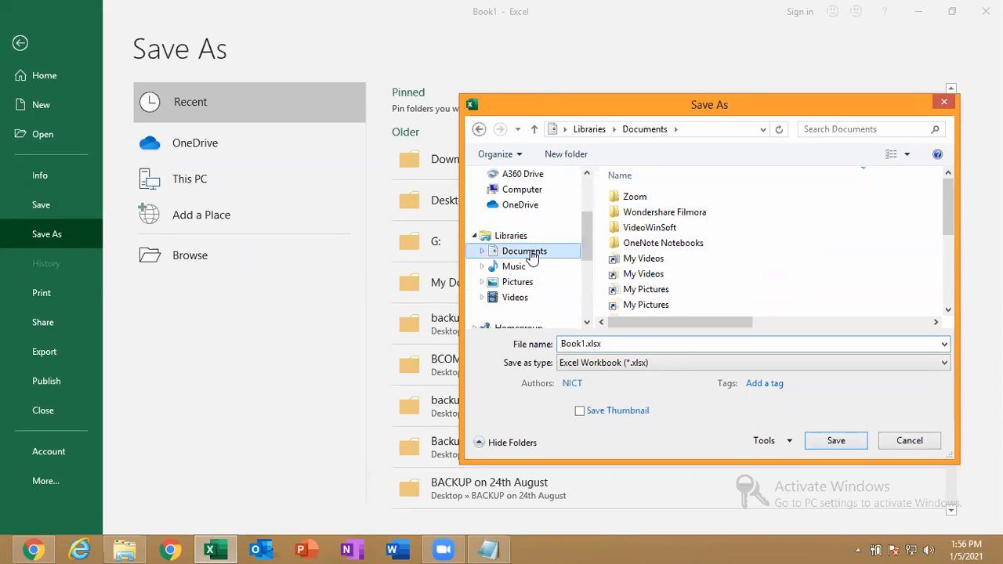
Step: Replace the default file name with MES for the workbook being saved
double_click(611, 348)
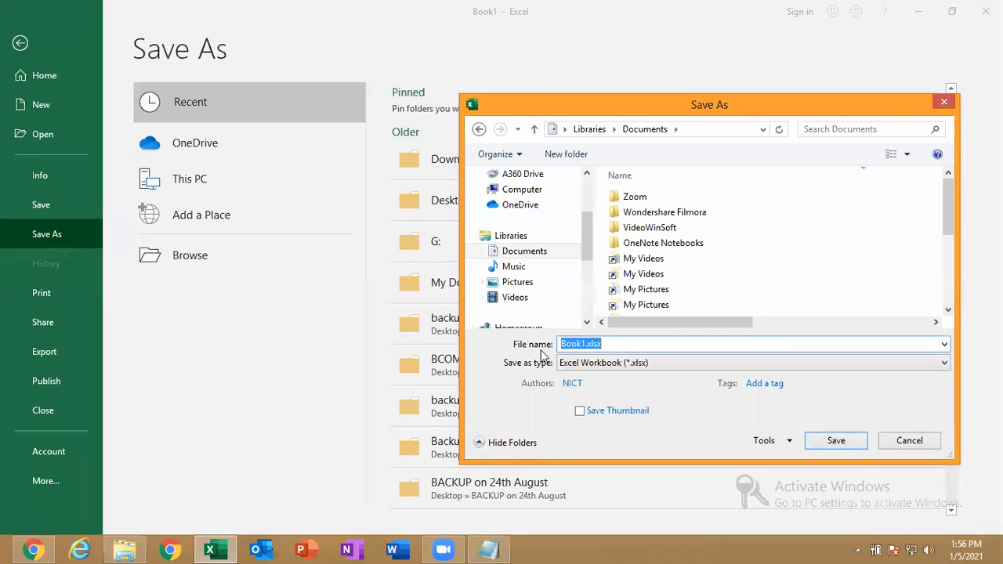
key("BackSpace")
type("MES")
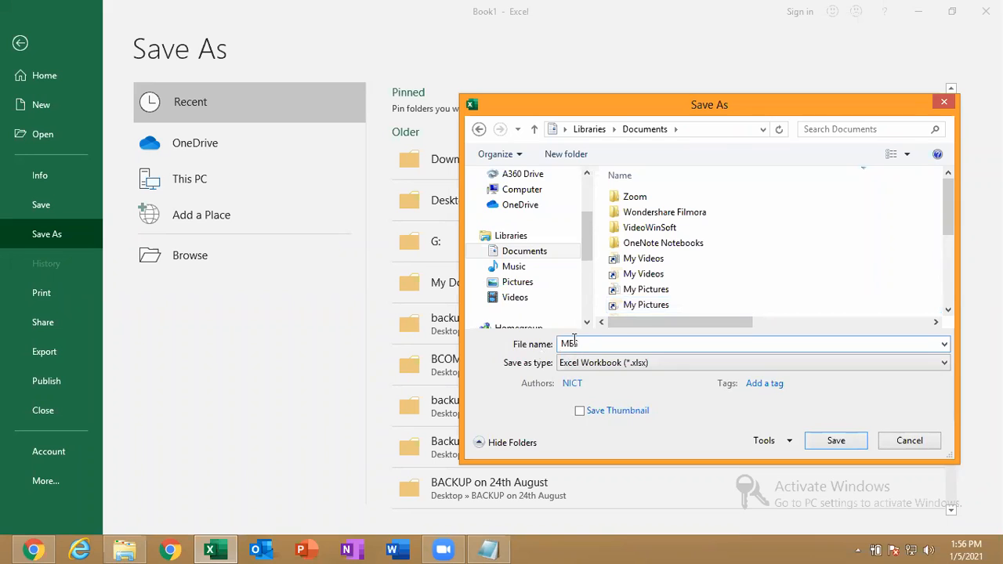
left_click_drag(581, 343, 543, 344)
Step: Switch the file type to PDF and back to Excel Workbook (*.xlsx), and save the workbook
left_click(615, 364)
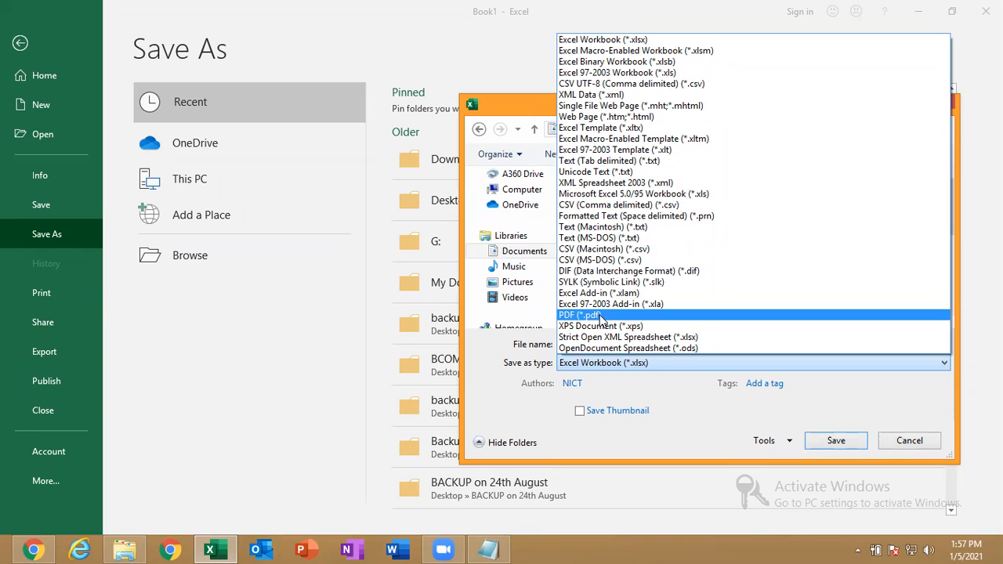
left_click(580, 315)
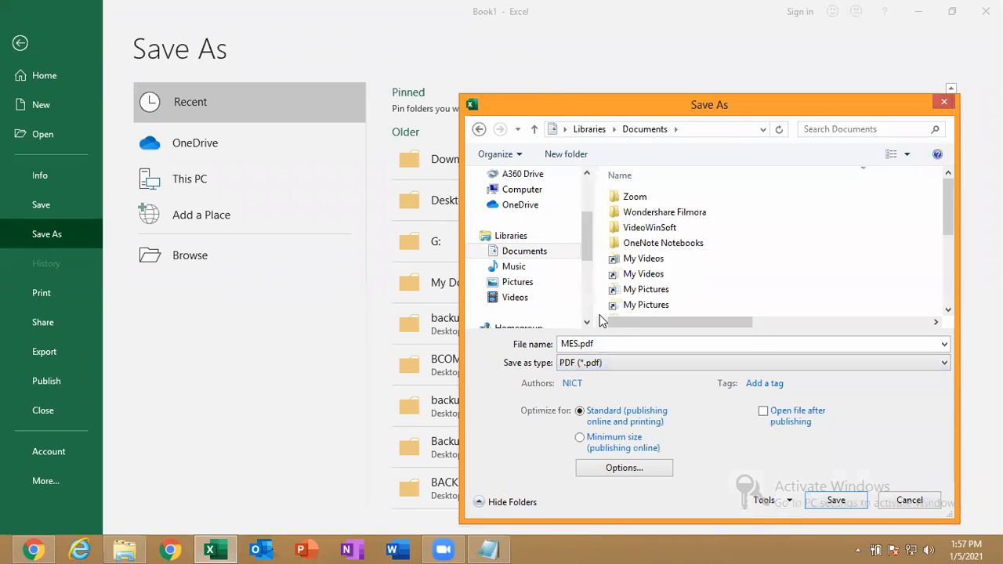
left_click(585, 361)
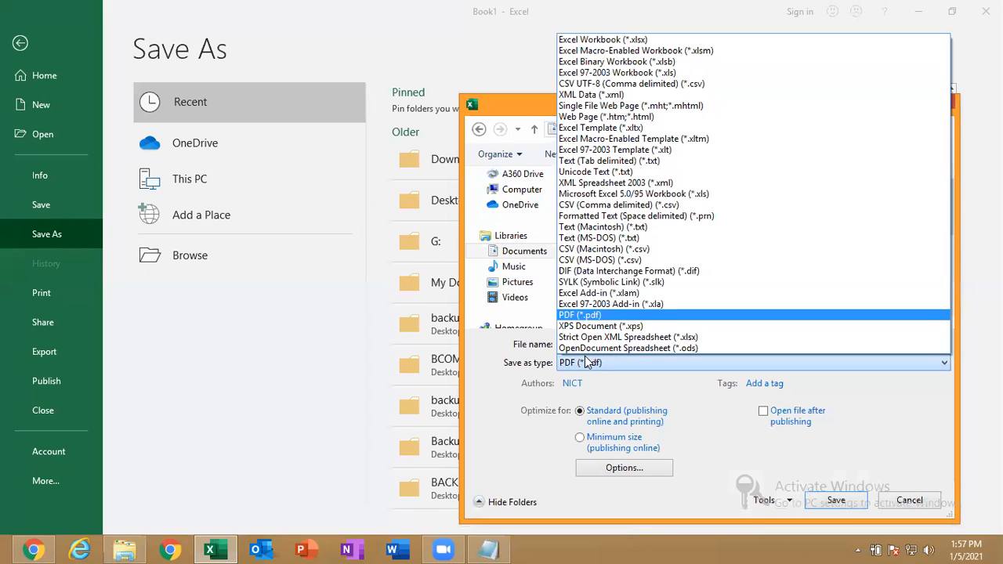
left_click(658, 41)
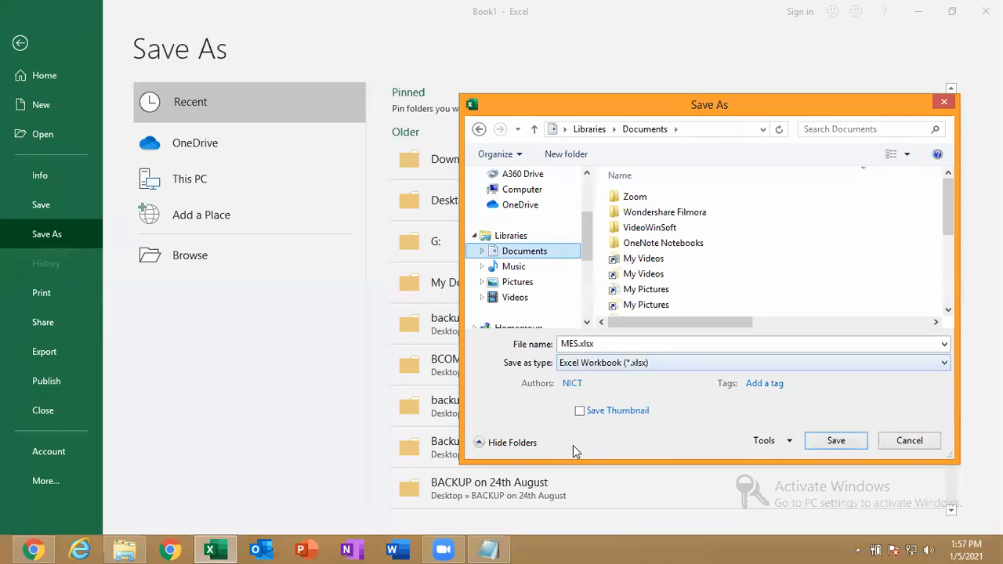
left_click(830, 442)
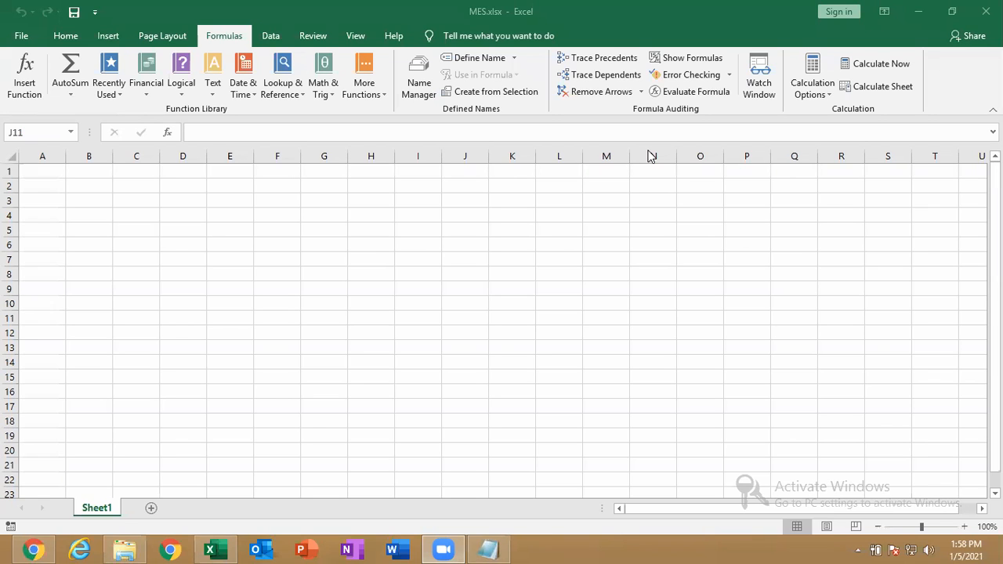
Step: Switch to File Explorer's Computer view from the desktop and examine the available disk drives
left_click(917, 12)
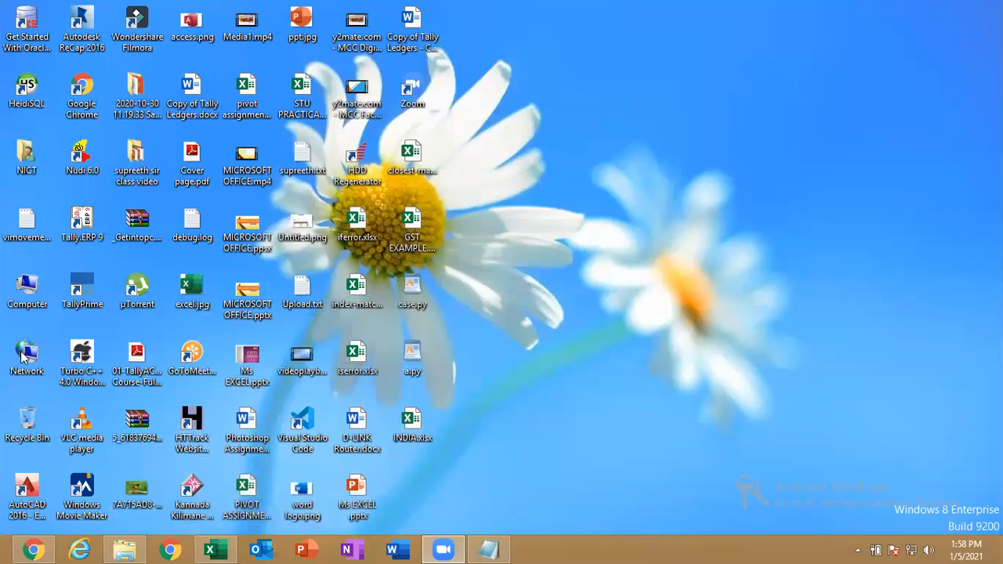
double_click(11, 296)
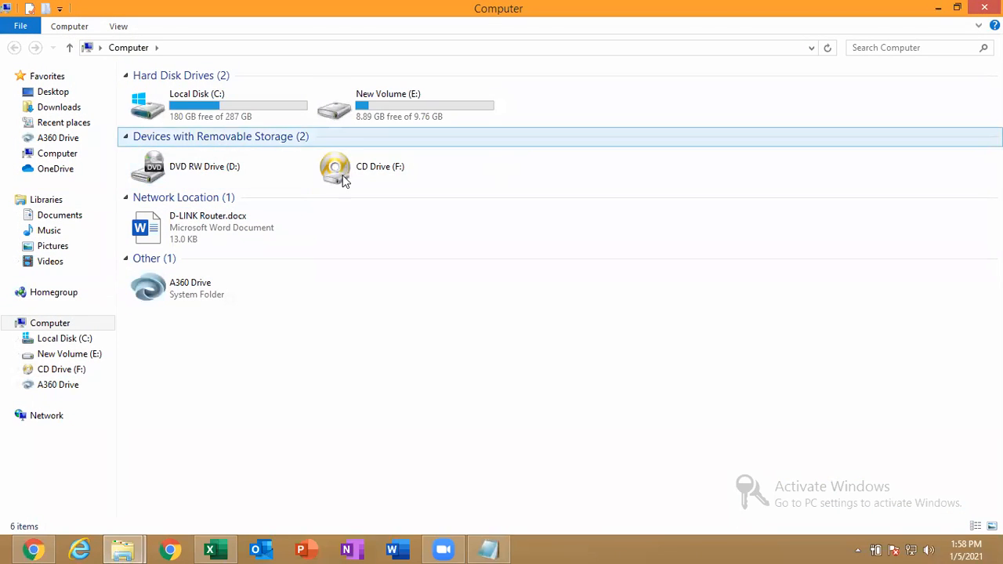
left_click(244, 97)
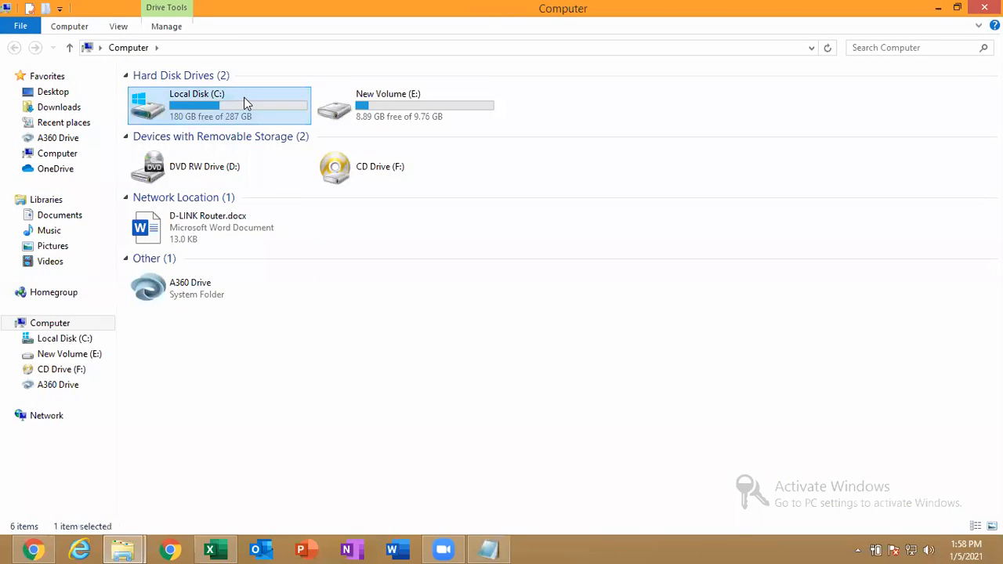
left_click(406, 102)
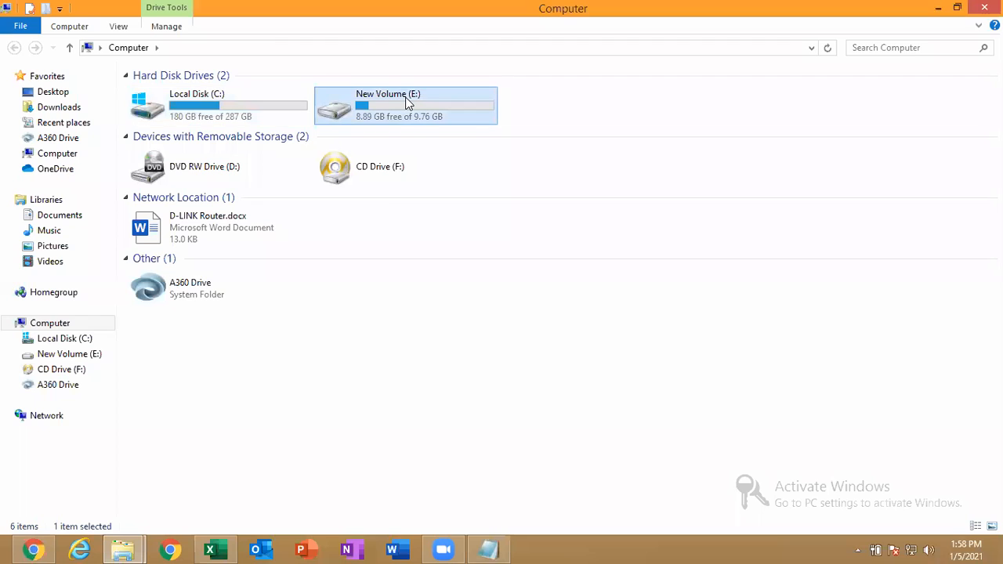
left_click(248, 166)
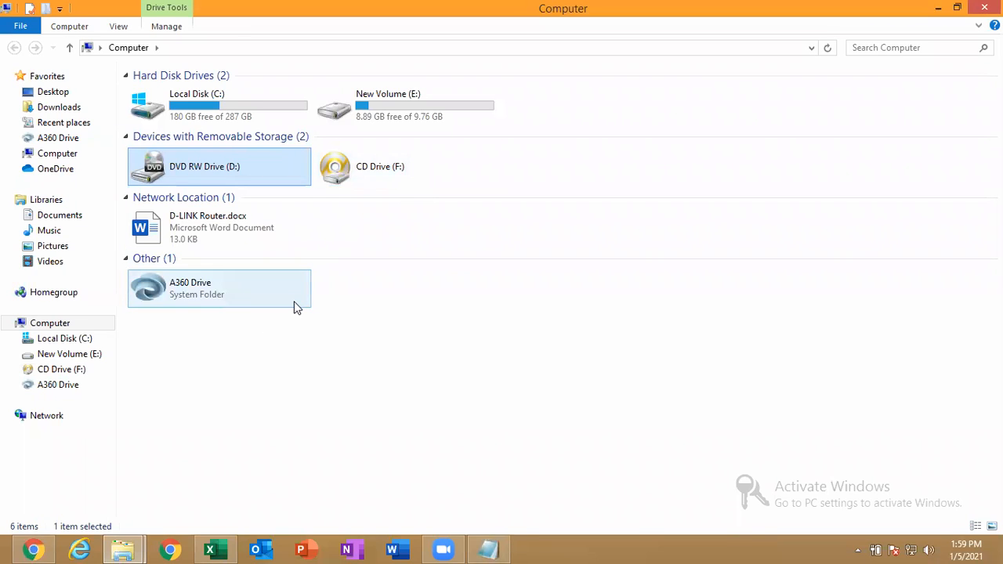
left_click(234, 123)
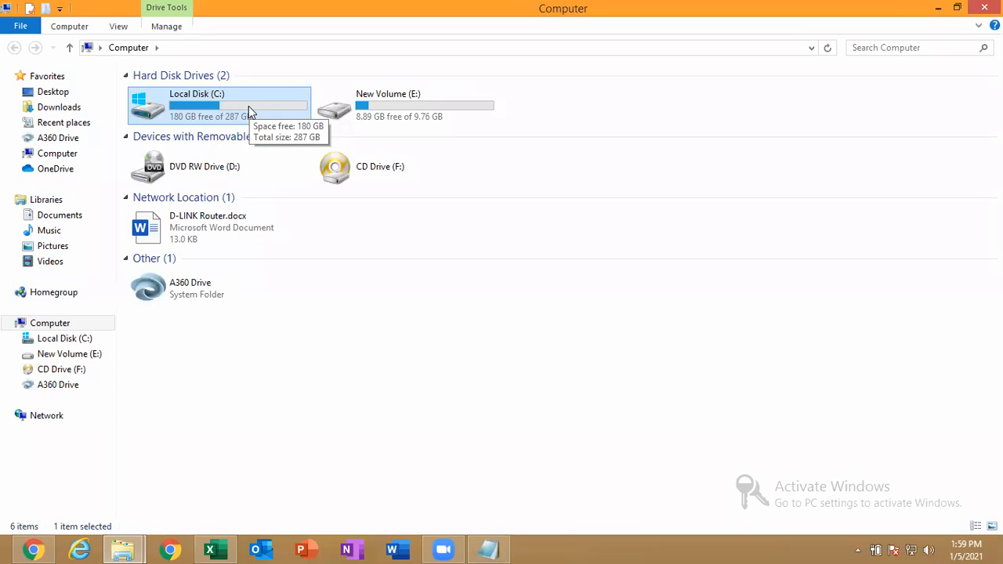
left_click(386, 117)
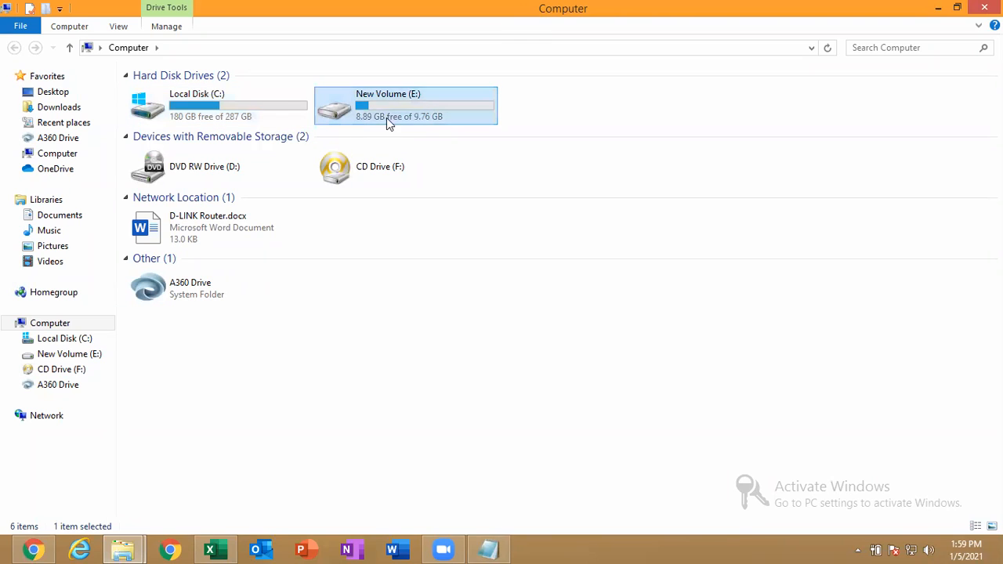
Step: Open the Users folder on Local Disk (C:) and check the signed-in account name on the Start screen
double_click(222, 121)
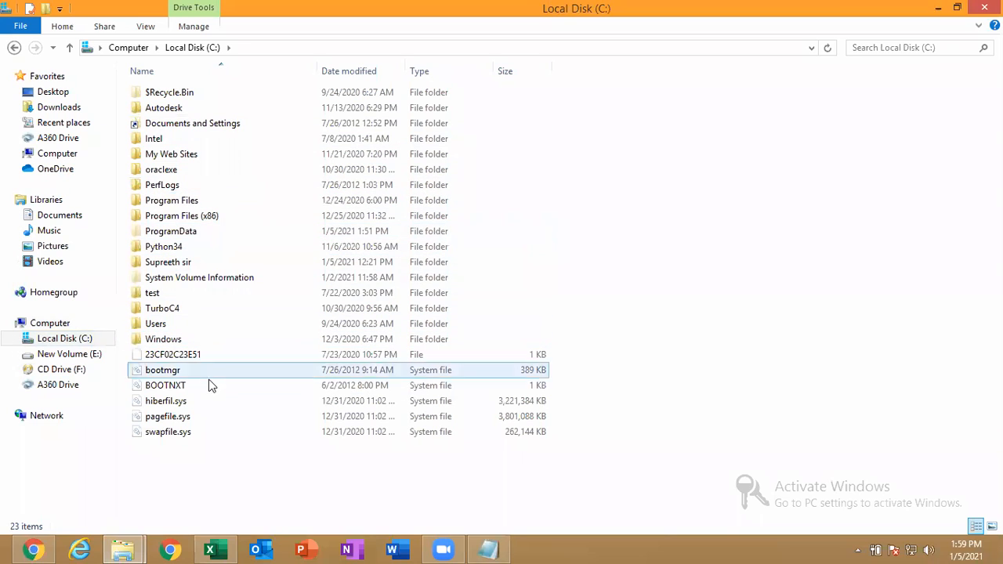
double_click(179, 326)
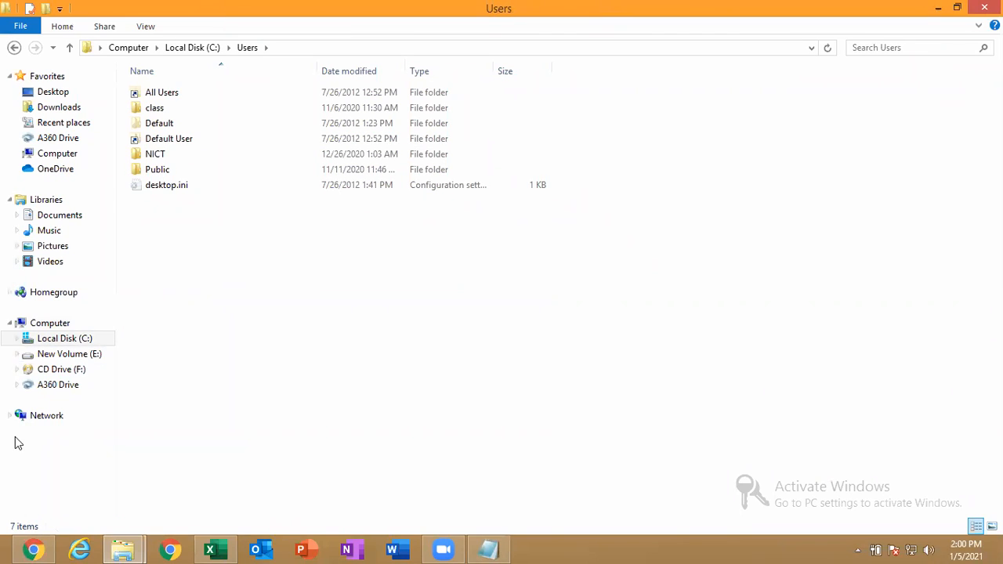
mouse_move(2, 544)
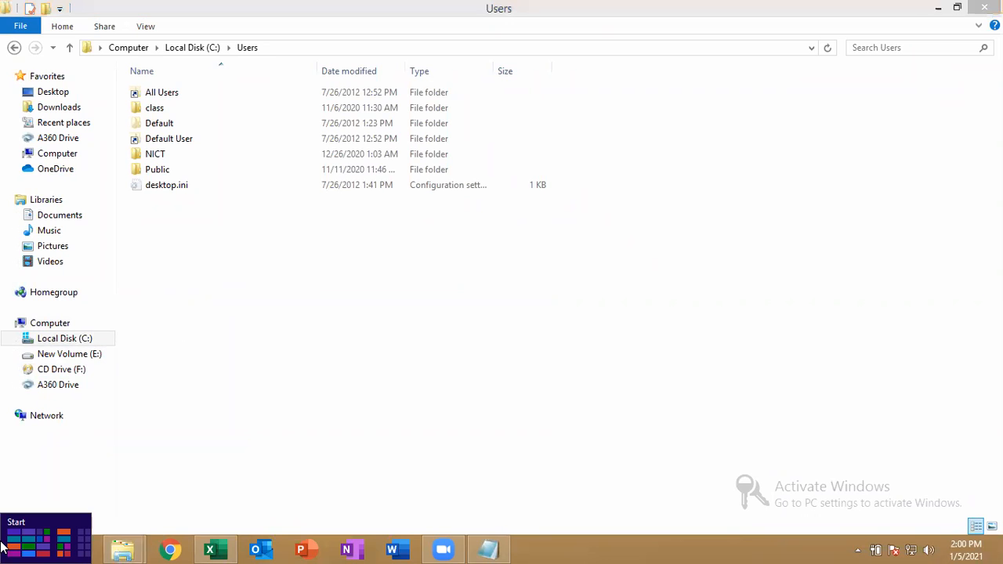
left_click(1, 542)
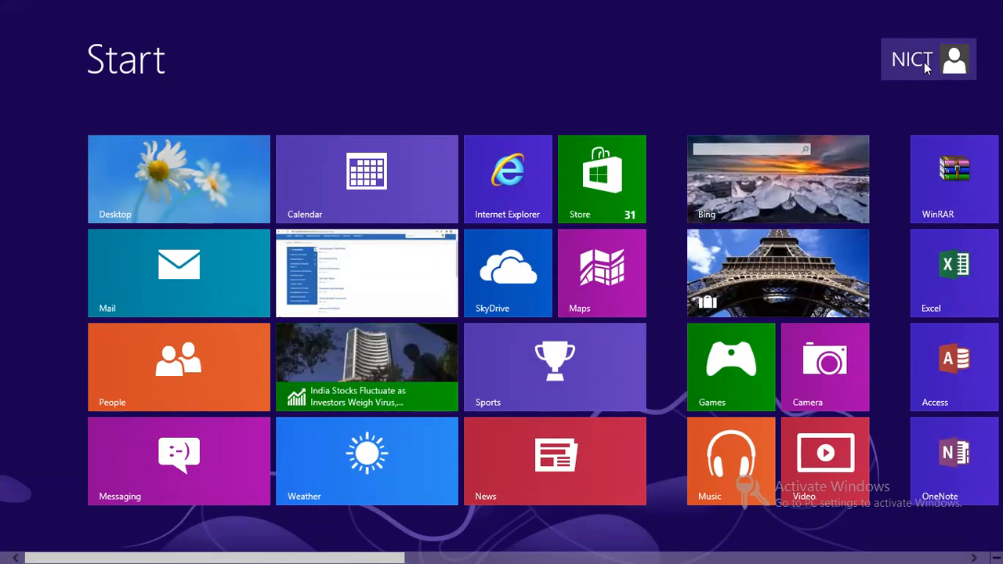
left_click(119, 193)
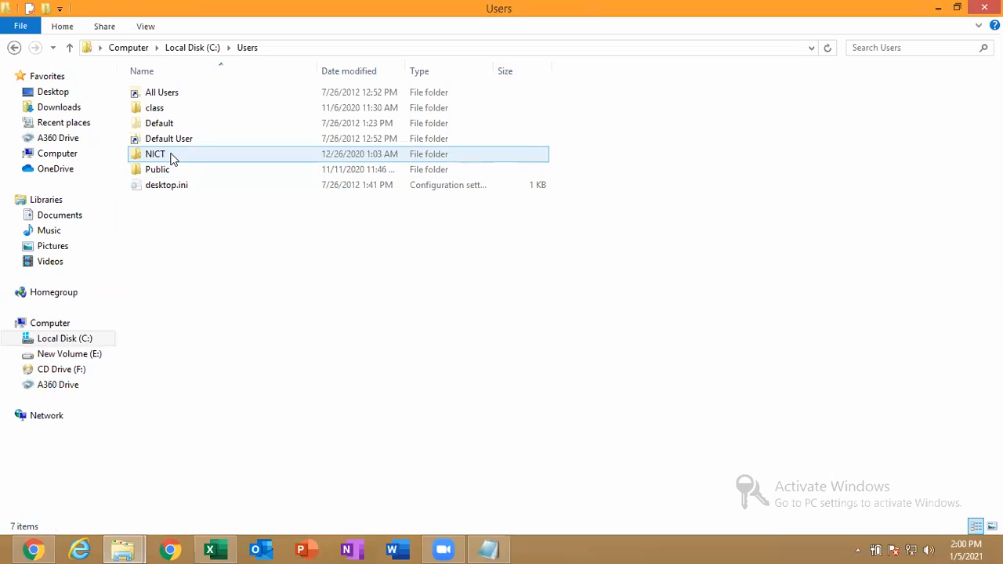
Step: Locate MES.xlsx in the NICT account's My Documents folder and display that folder's full path
double_click(156, 155)
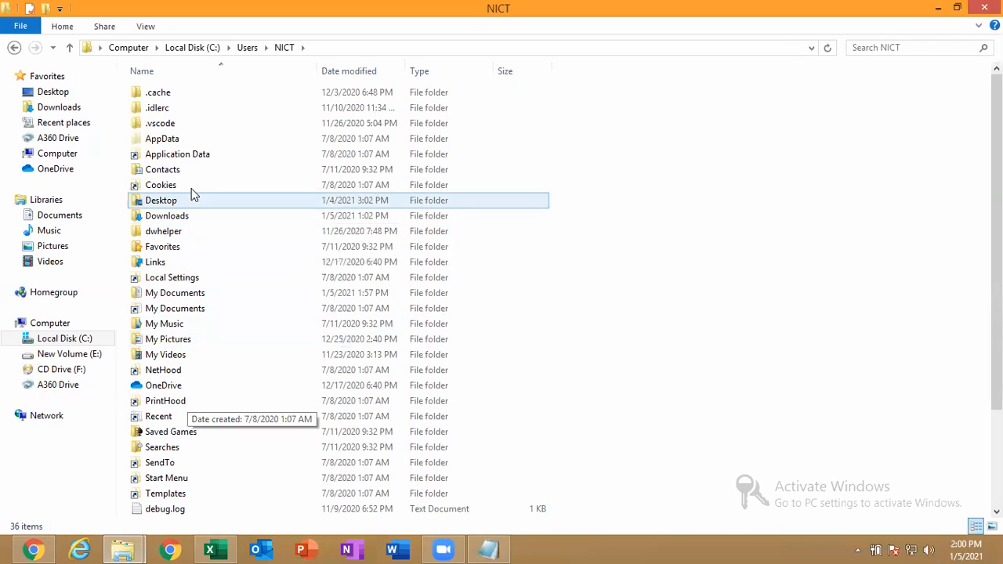
double_click(207, 294)
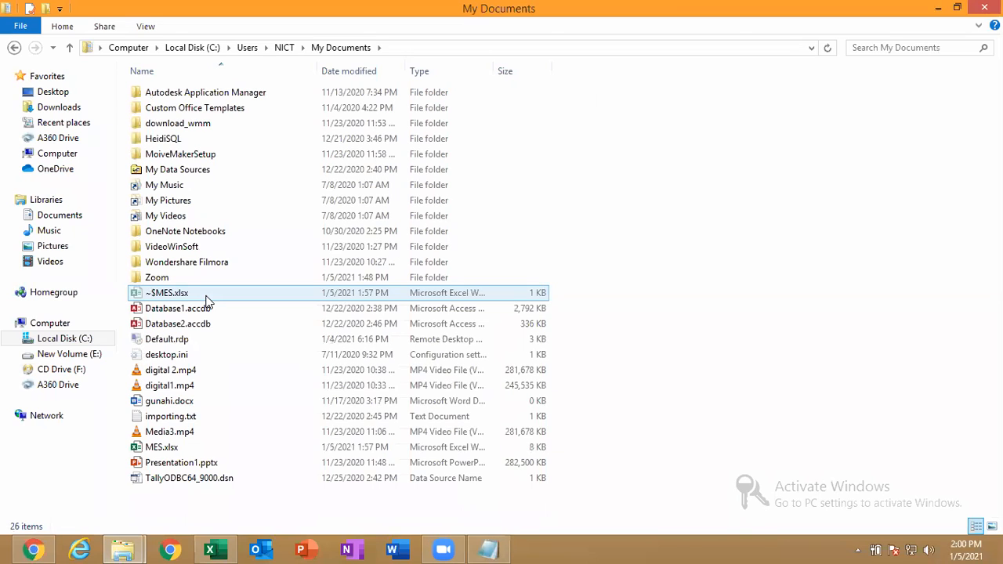
left_click(172, 447)
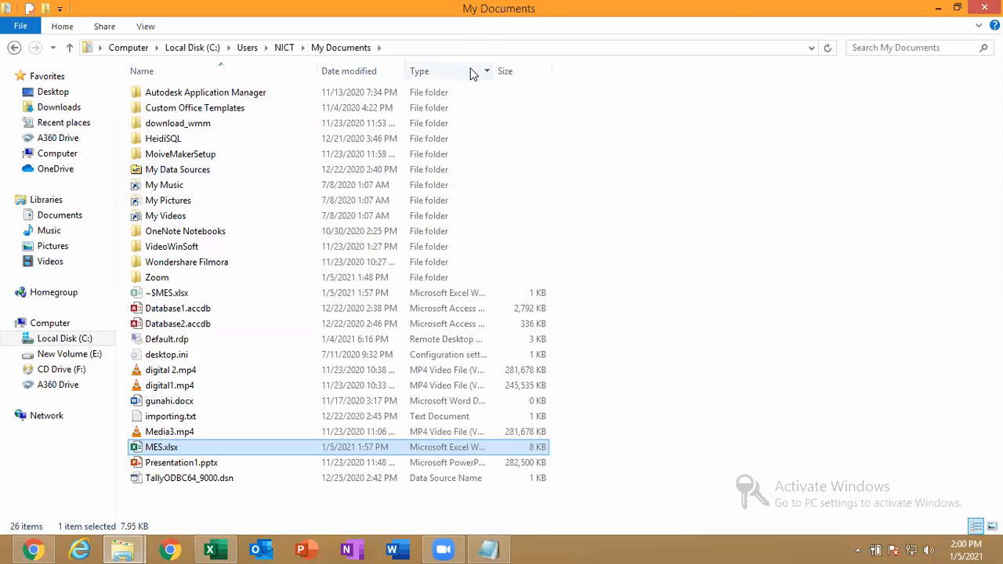
left_click(487, 49)
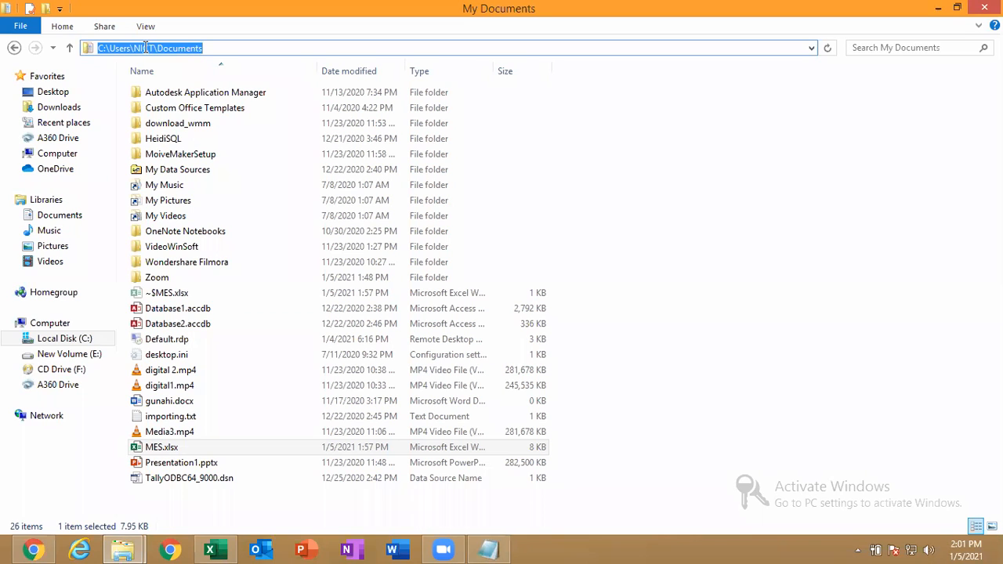
Step: Leave the My Documents path field and minimize File Explorer to show the desktop
left_click(236, 48)
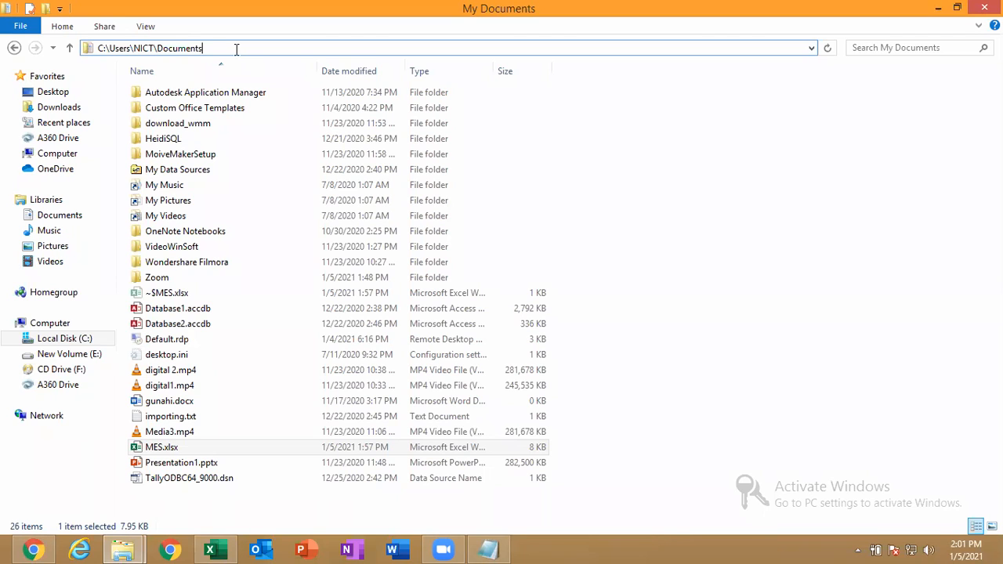
left_click(563, 450)
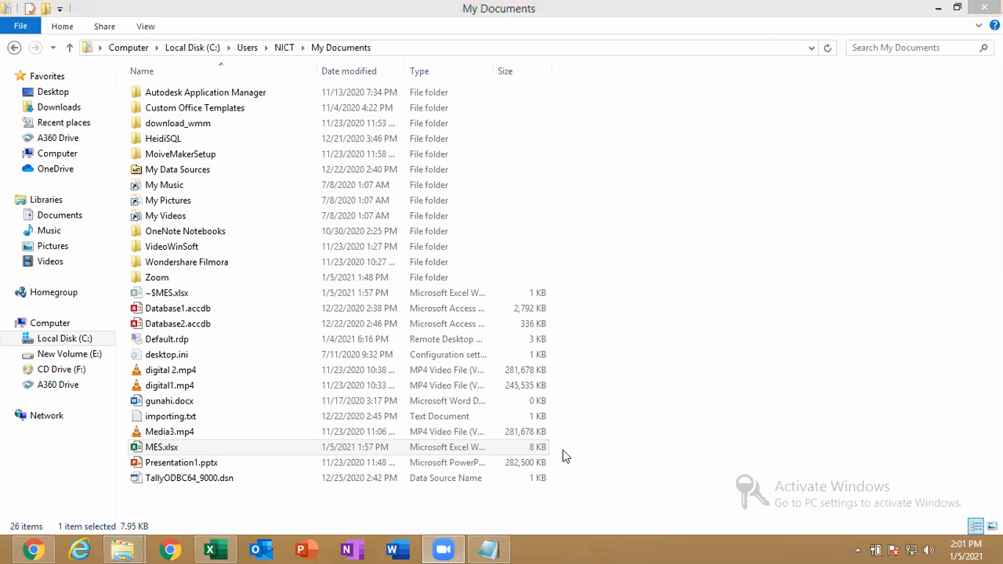
left_click(796, 249)
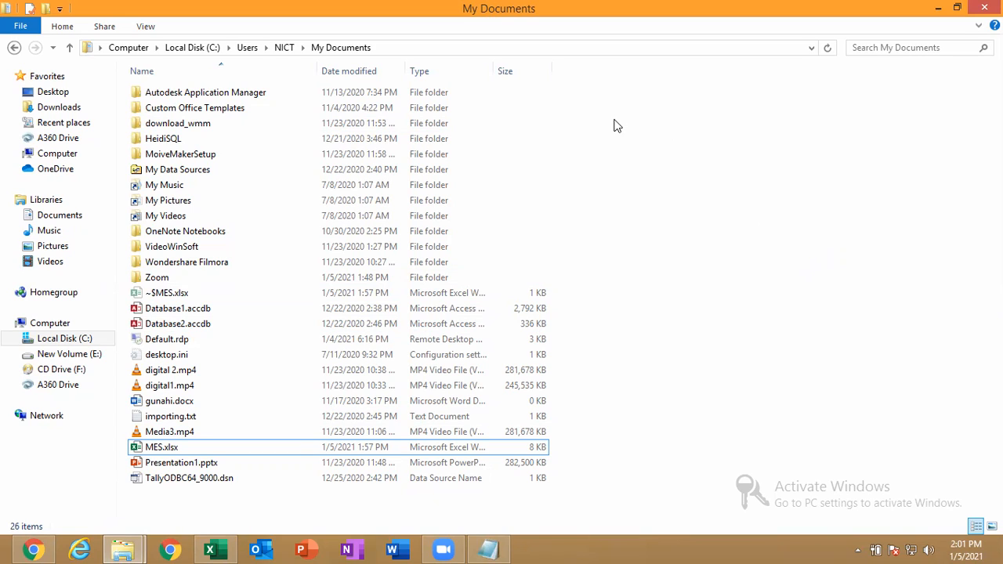
left_click(939, 10)
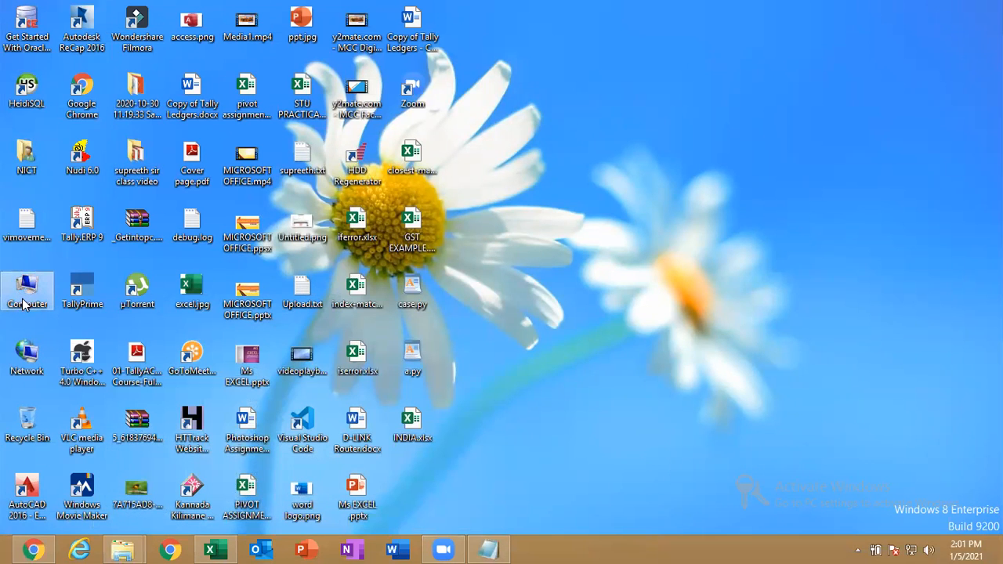
left_click(38, 265)
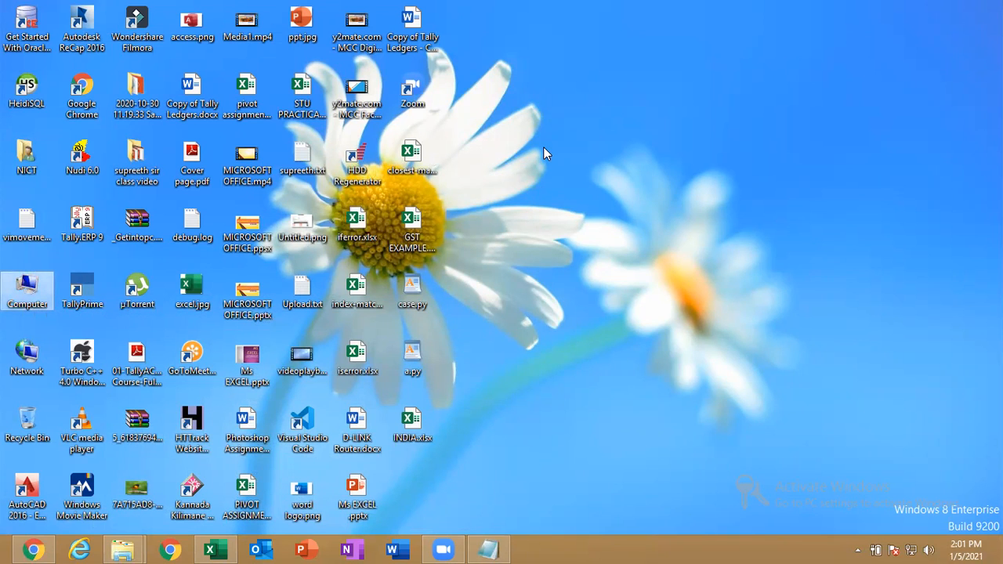
Step: Create a desktop shortcut to the Desktop folder from File Explorer's Favorites, and minimize the Zoom folder window
left_click(118, 541)
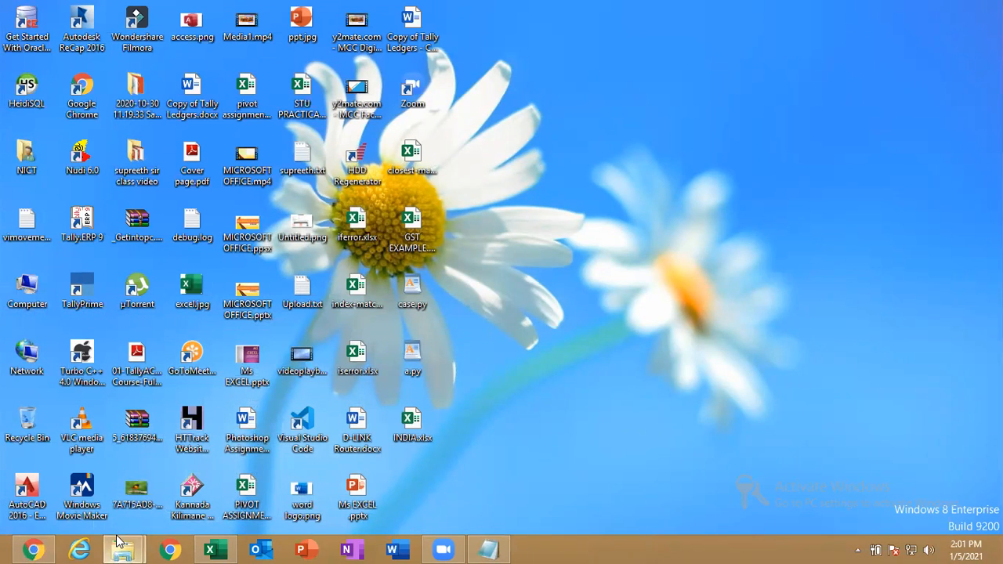
left_click(146, 497)
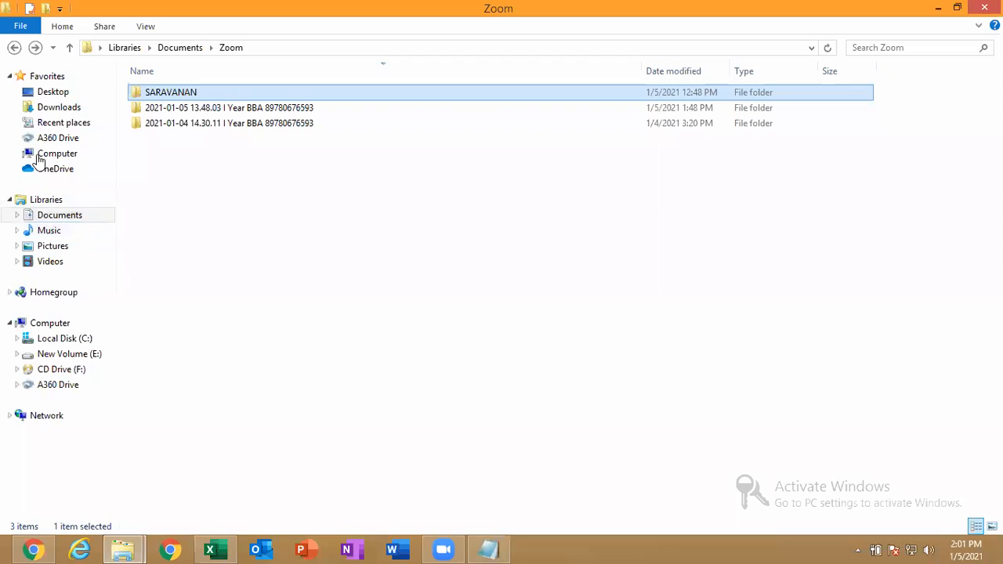
right_click(64, 99)
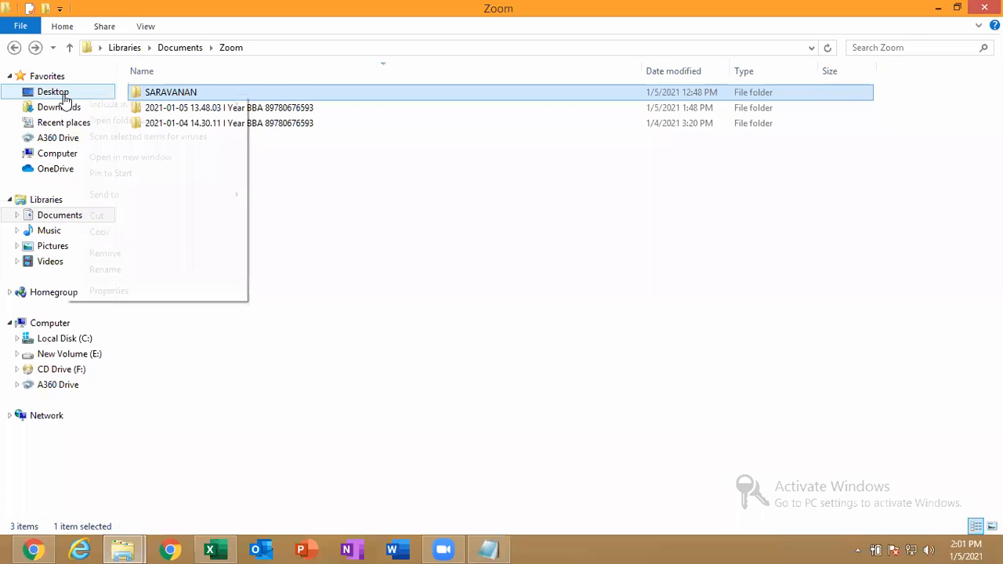
right_click(55, 96)
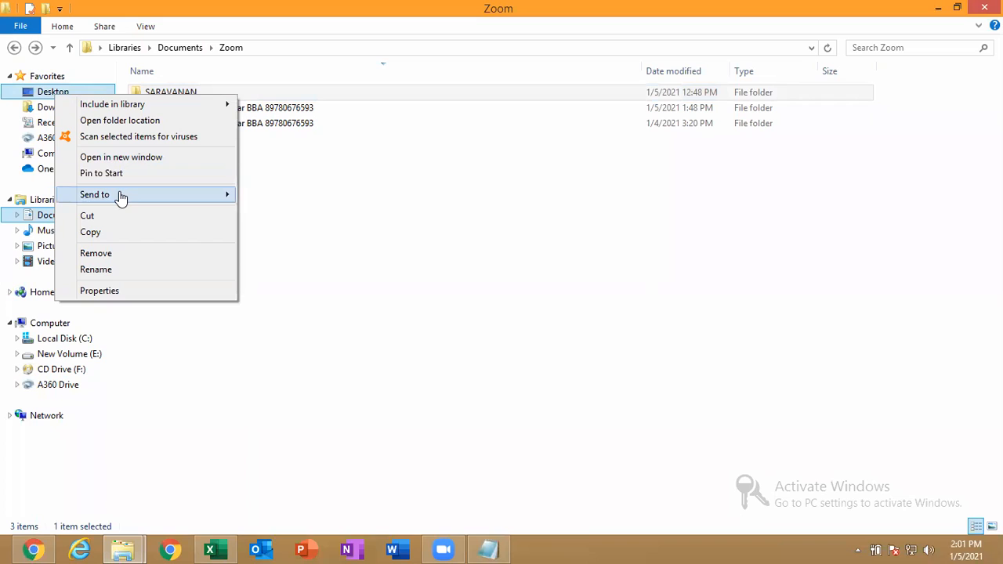
mouse_move(120, 197)
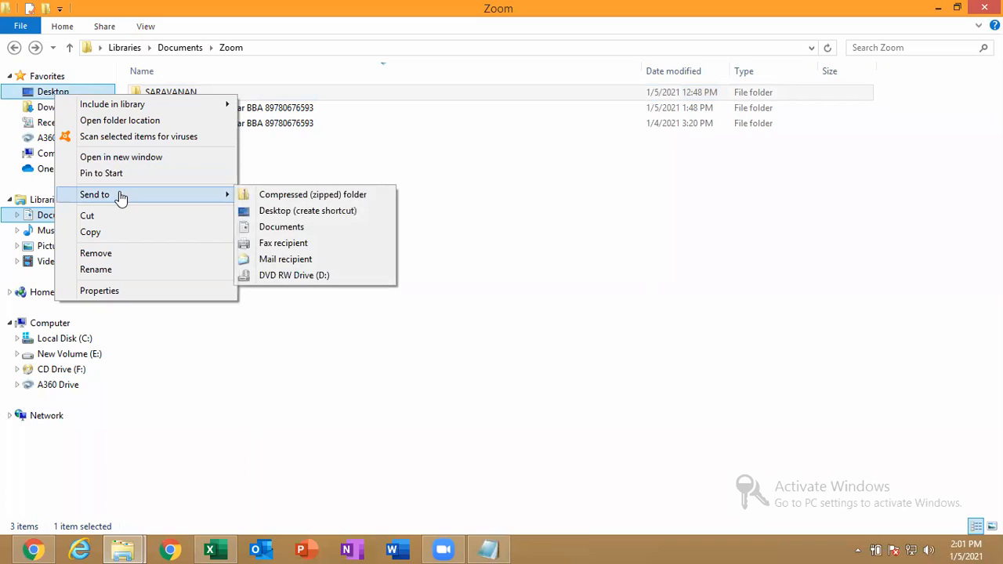
left_click(265, 216)
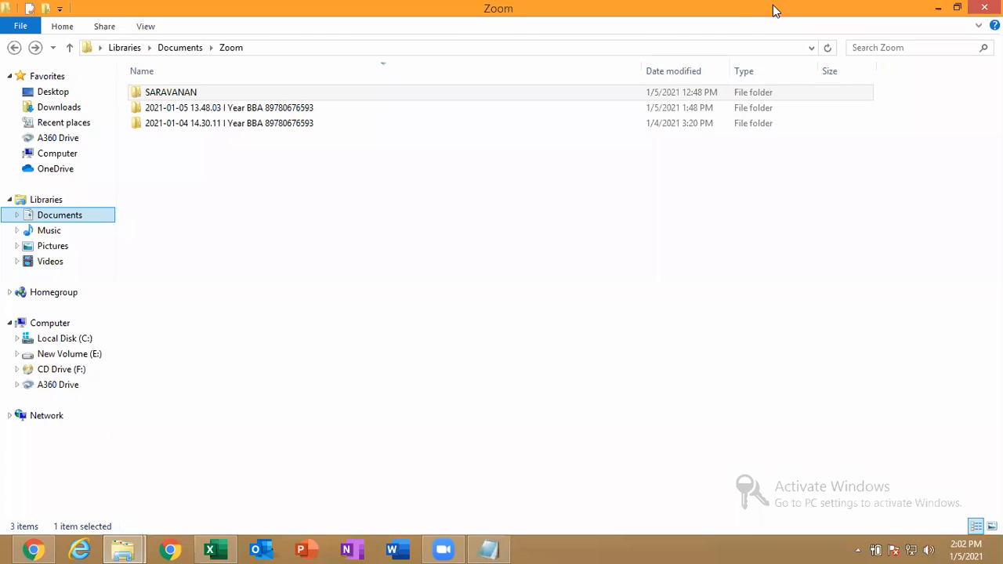
left_click(942, 8)
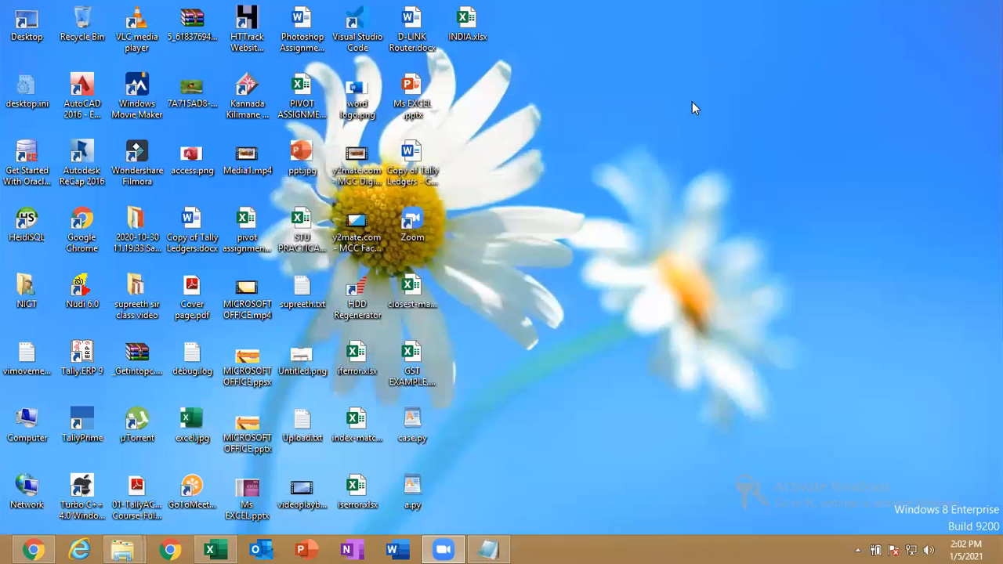
Step: Open the new Desktop shortcut to view the folder's contents, and return to the desktop
double_click(34, 36)
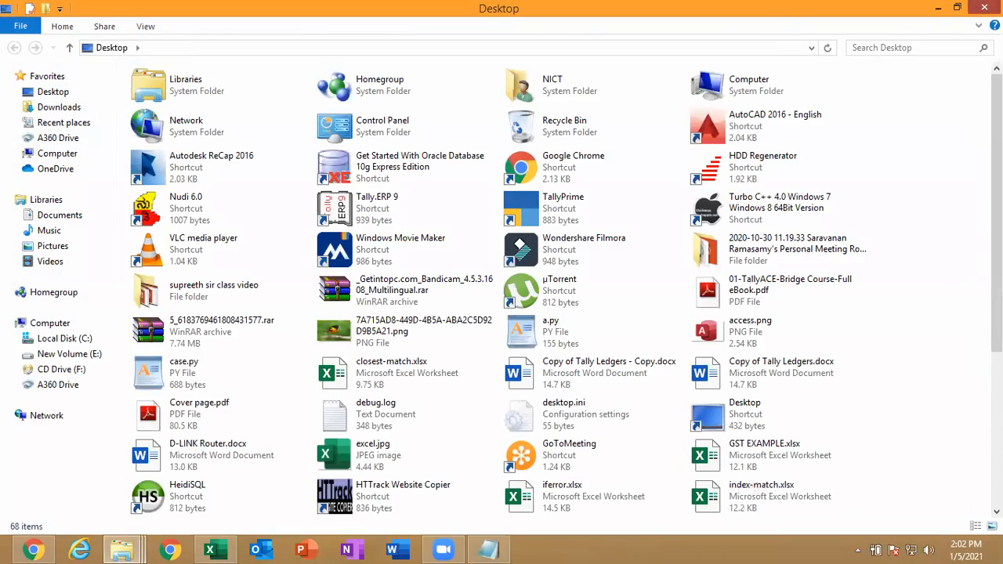
left_click(1001, 560)
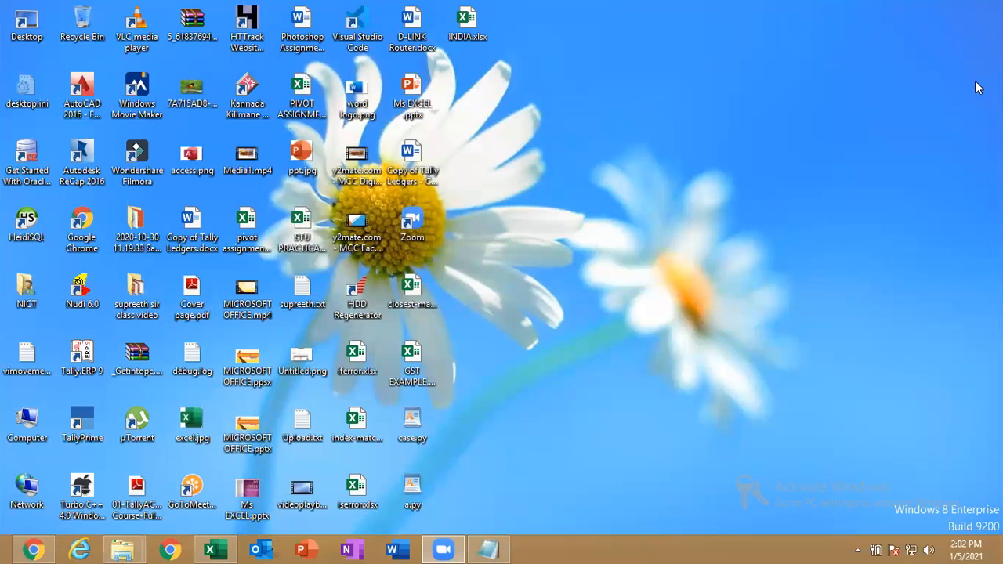
left_click(664, 306)
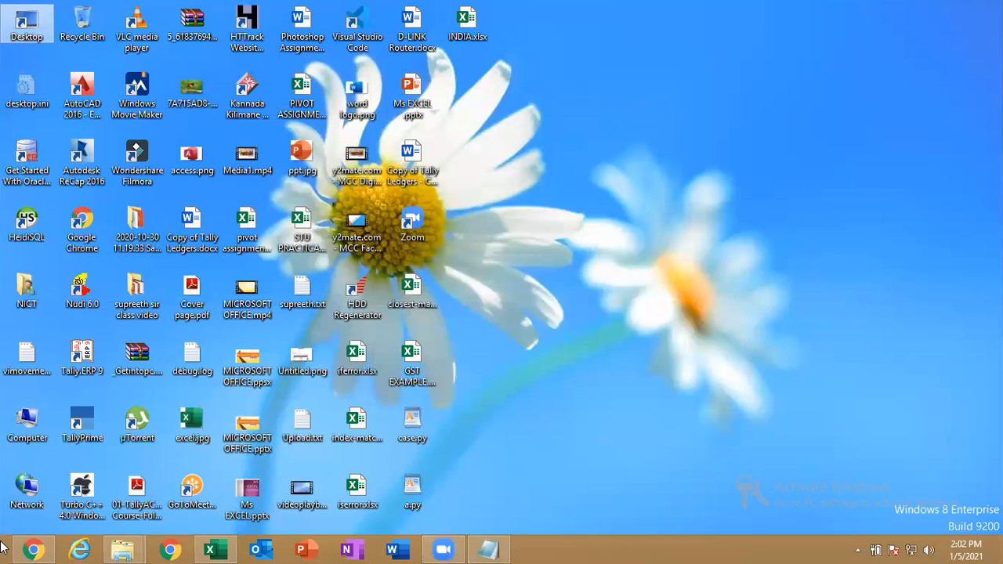
Step: Select all the desktop icons to show the desktop's contents, and clear the selection
key("ctrl+a")
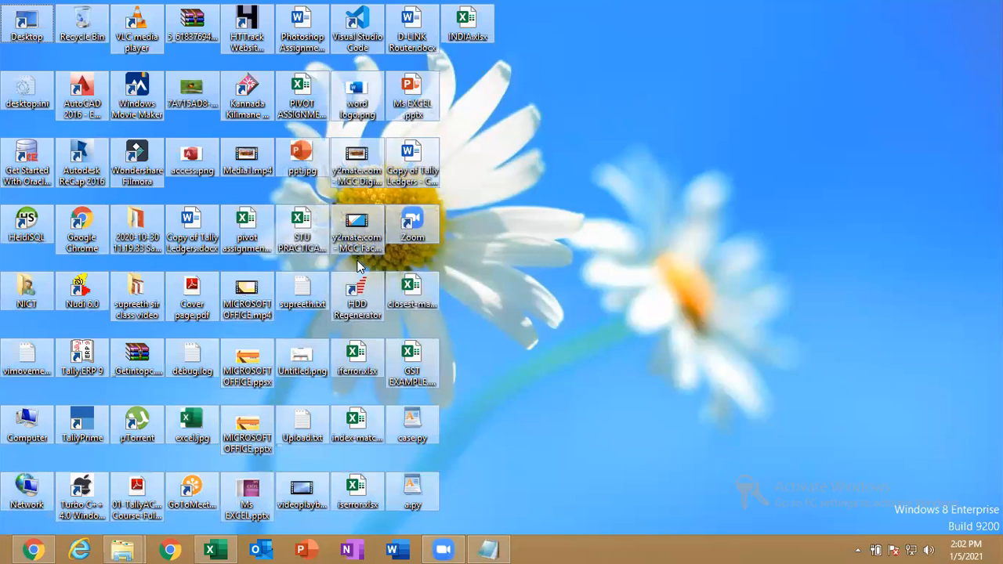
left_click_drag(860, 99, 390, 330)
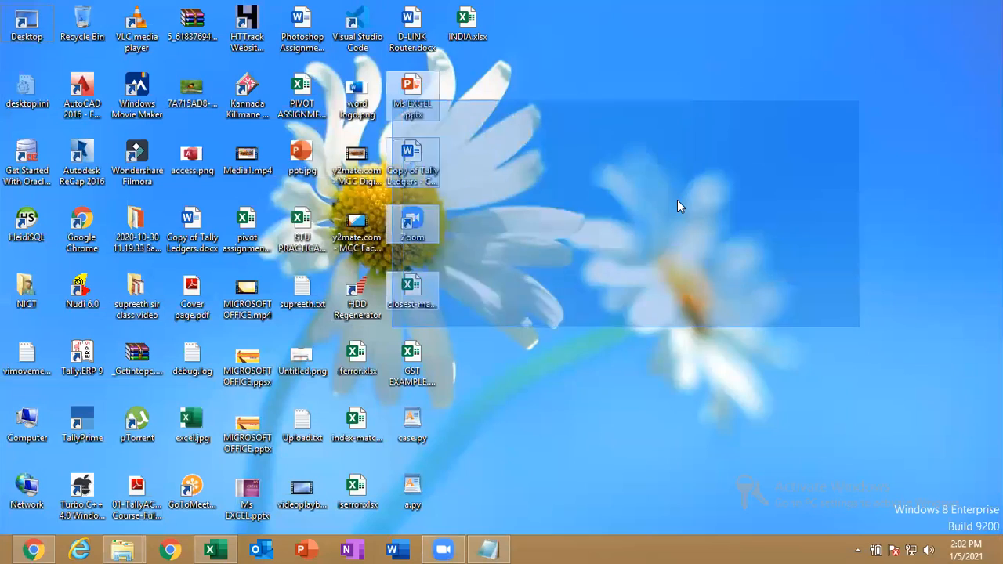
left_click_drag(964, 3, 177, 506)
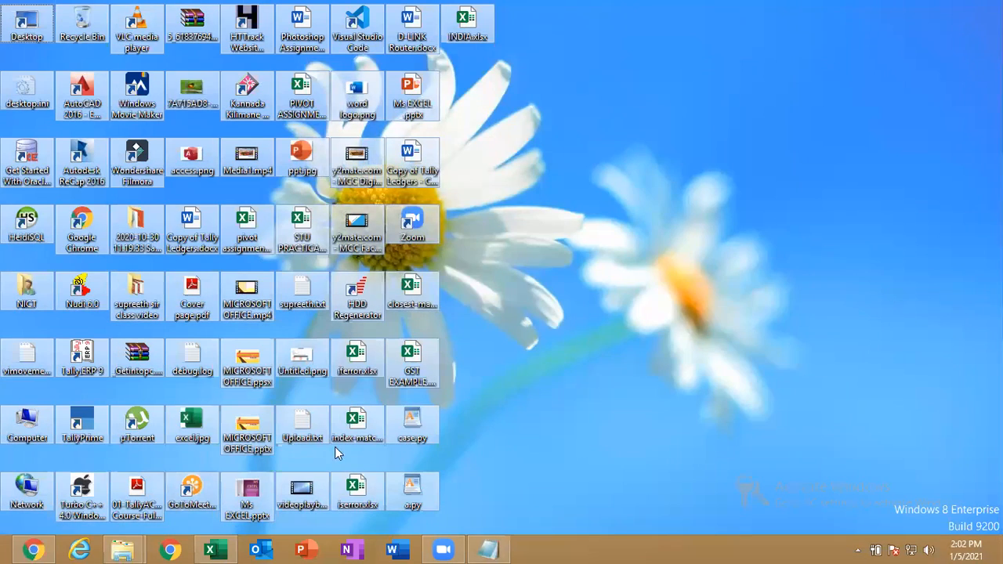
left_click(483, 441)
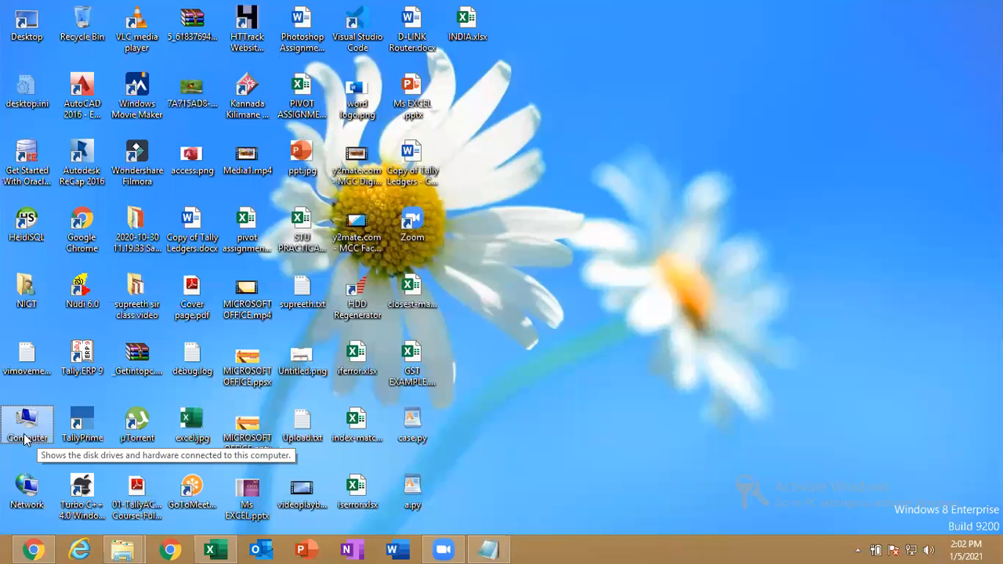
Step: Point out the Desktop shortcut and the Computer icon among the desktop items
left_click(25, 39)
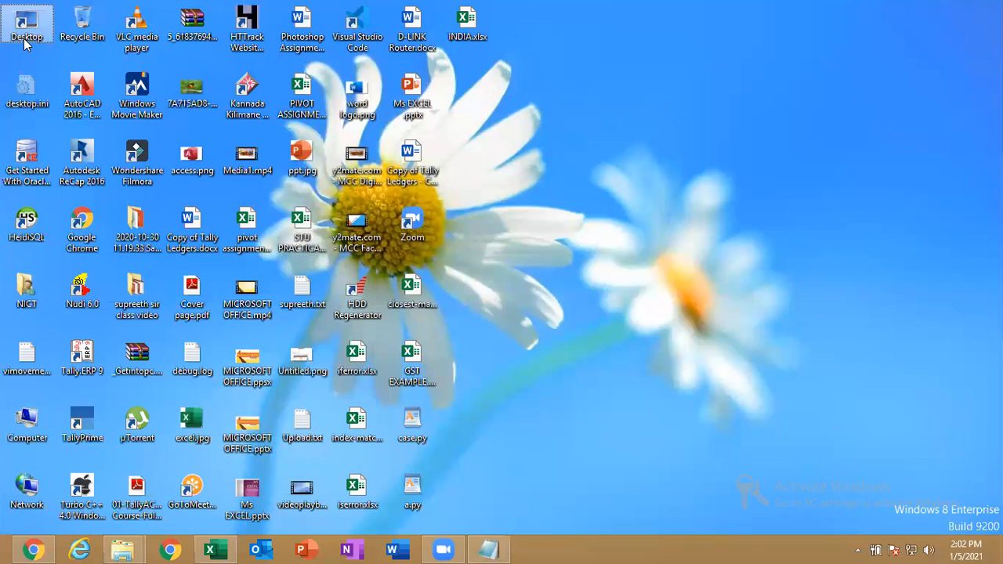
left_click(20, 429)
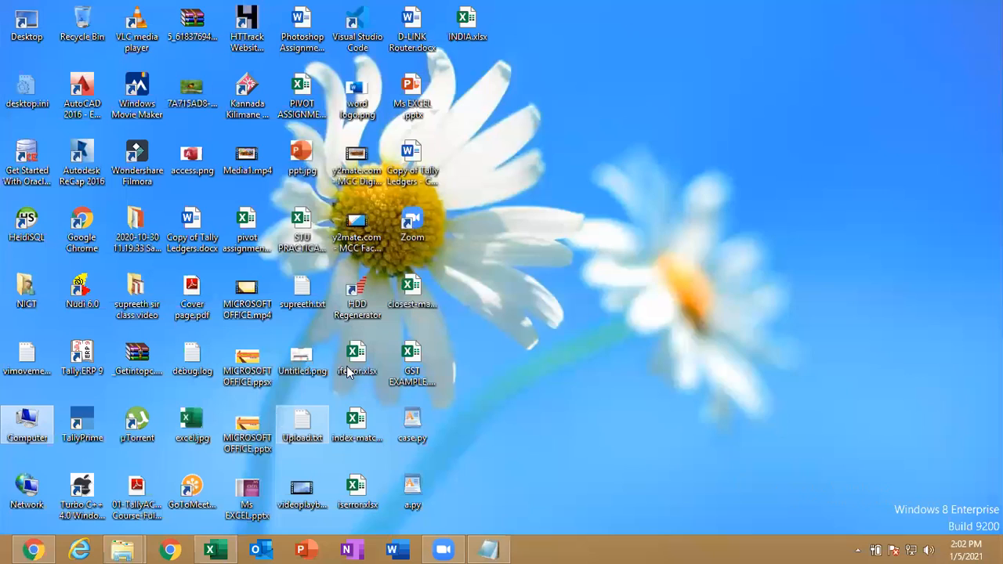
mouse_move(812, 23)
left_click_drag(812, 24, 4, 510)
left_click(35, 433)
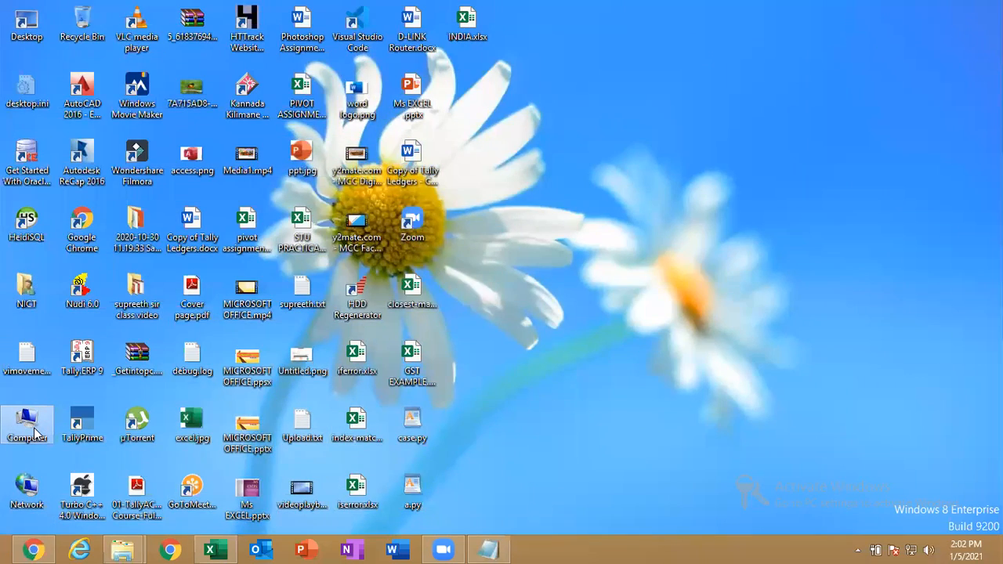
left_click(354, 395)
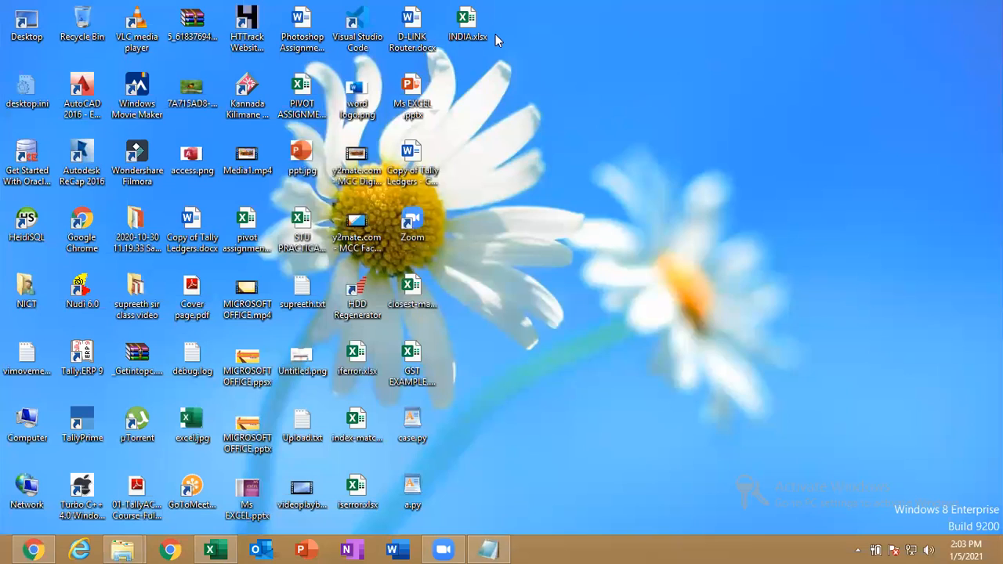
Step: View the contents of the Desktop shortcut and of Computer in turn, and return to the desktop
double_click(30, 37)
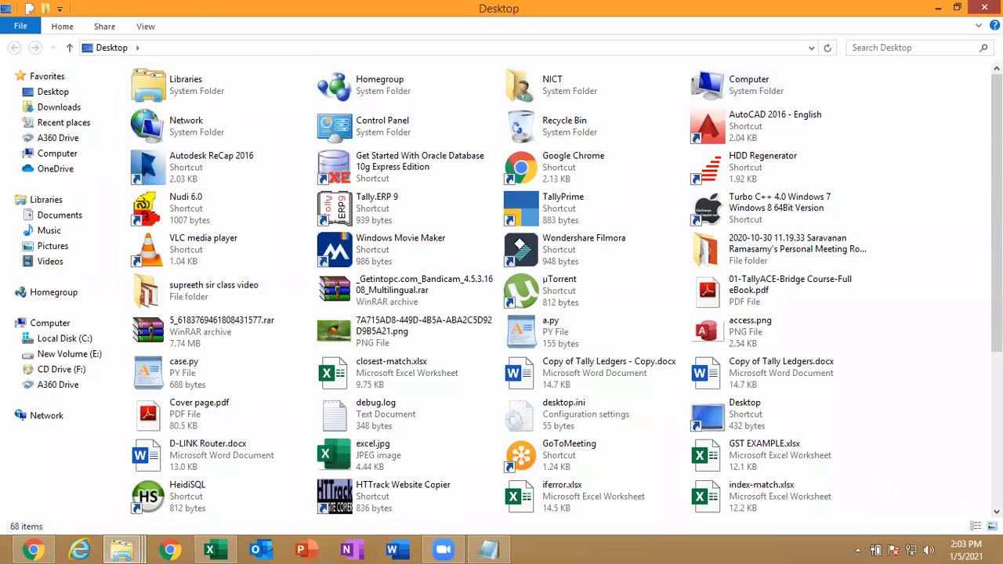
key("super+d")
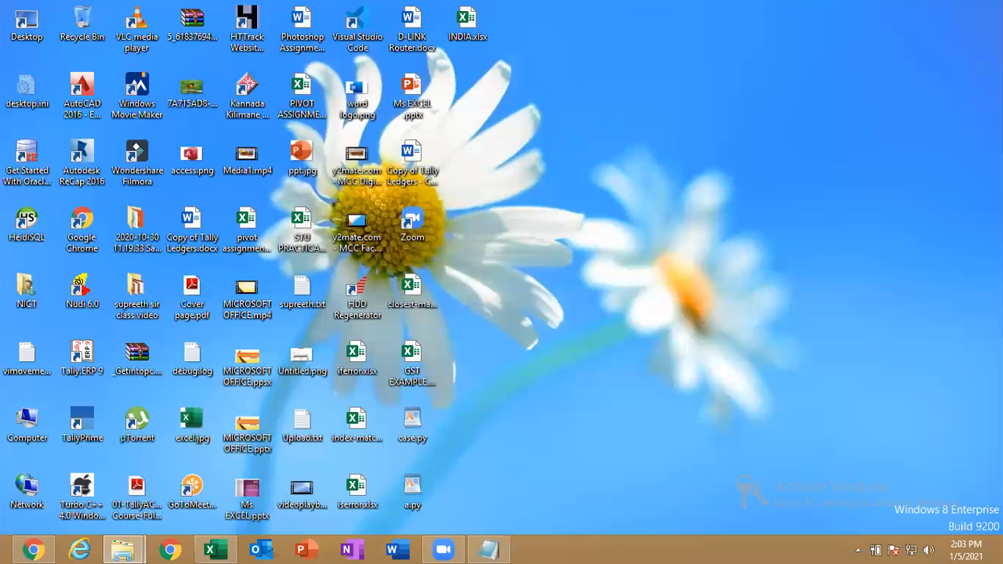
double_click(28, 430)
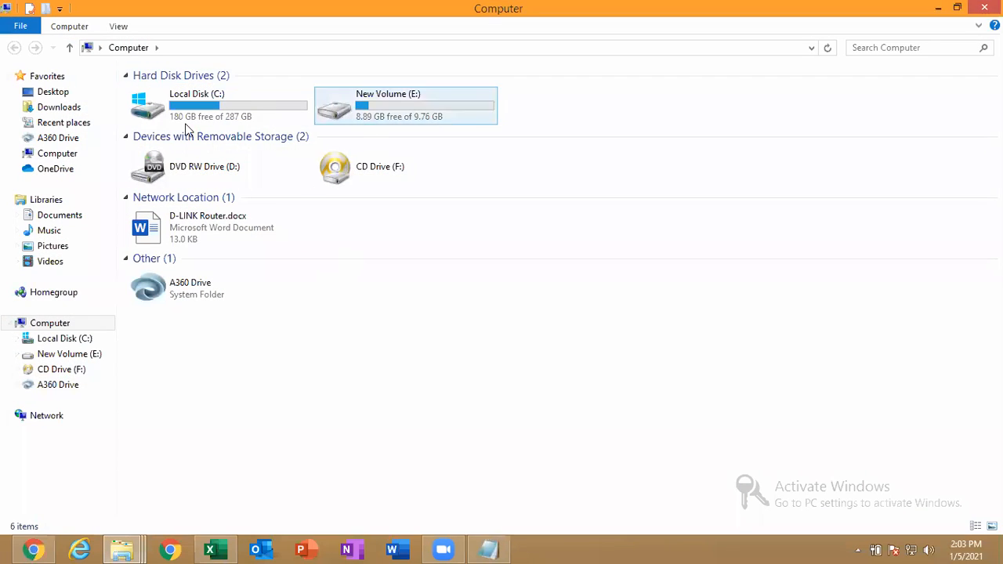
mouse_move(1002, 2)
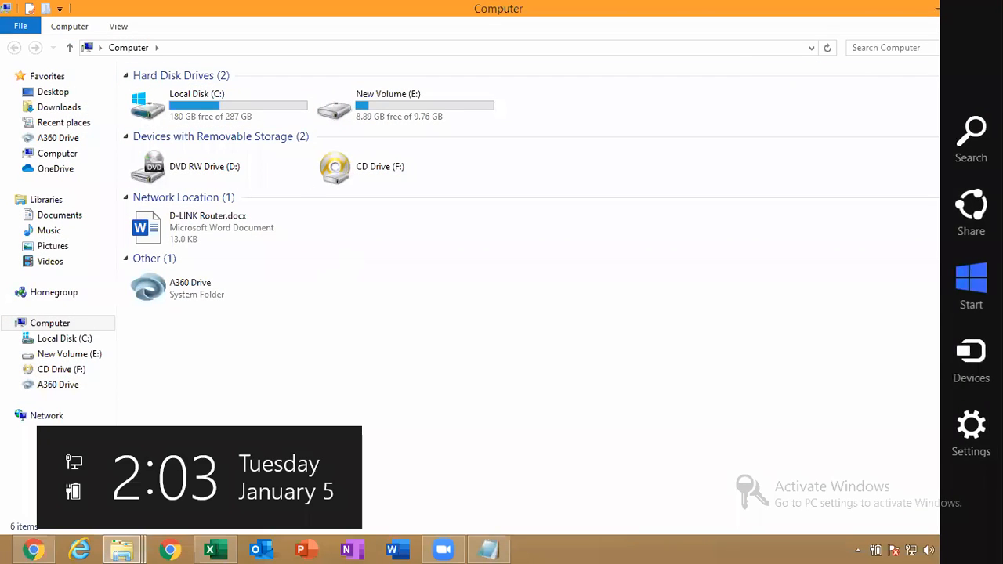
left_click(981, 6)
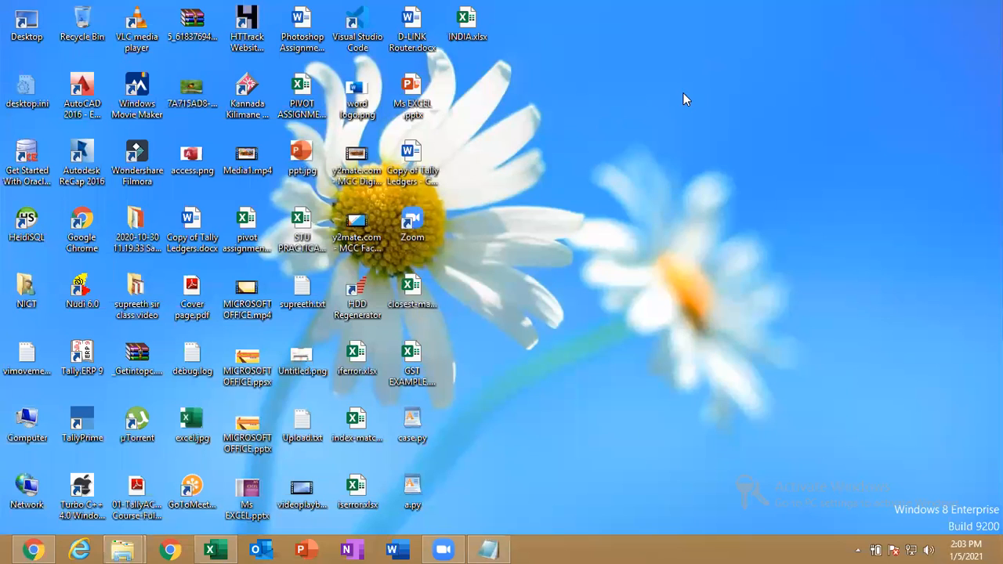
Step: Switch back and forth between the Start screen and the desktop, ending on the desktop
left_click(2, 546)
left_click(3, 546)
left_click(3, 546)
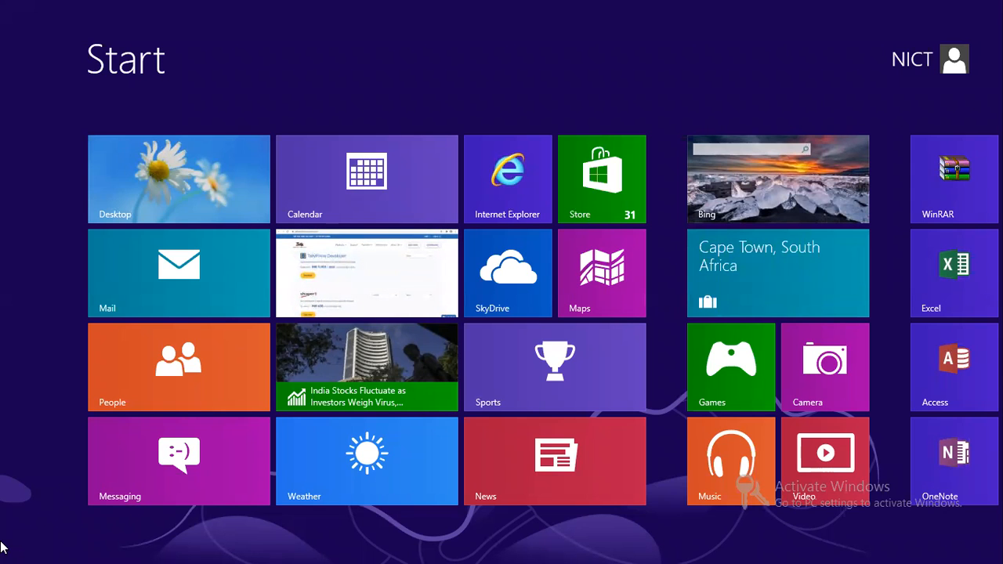
left_click(195, 196)
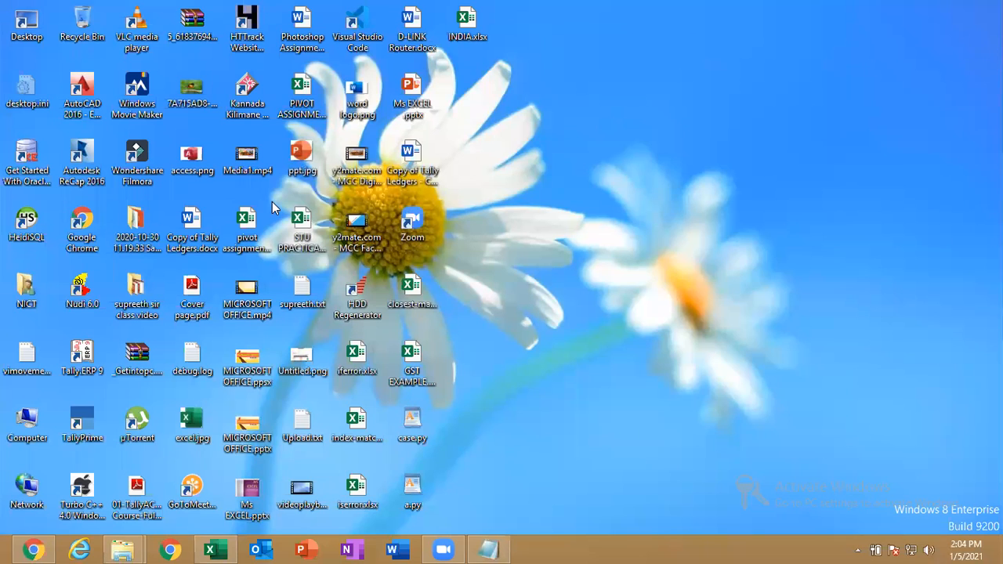
left_click(3, 547)
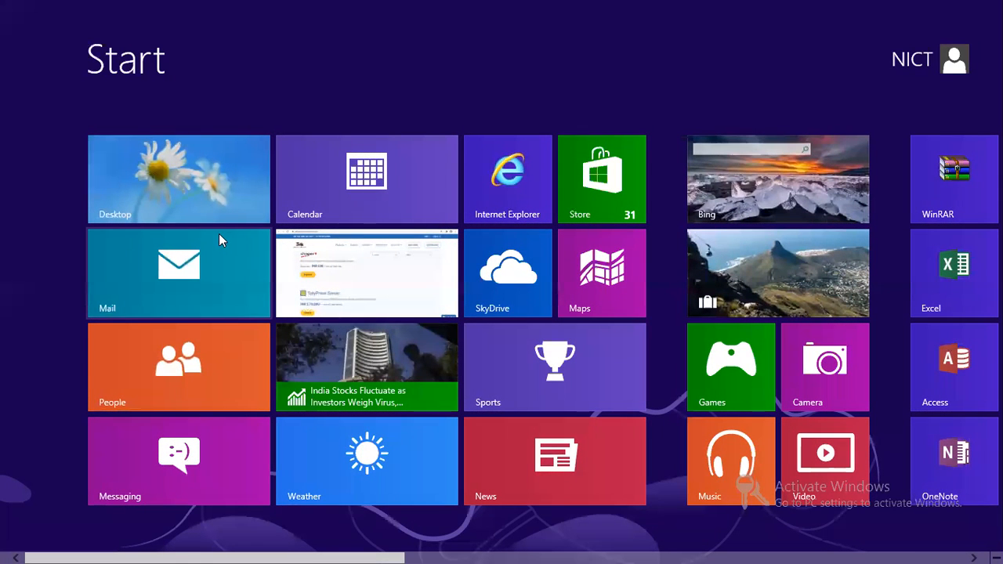
left_click(187, 194)
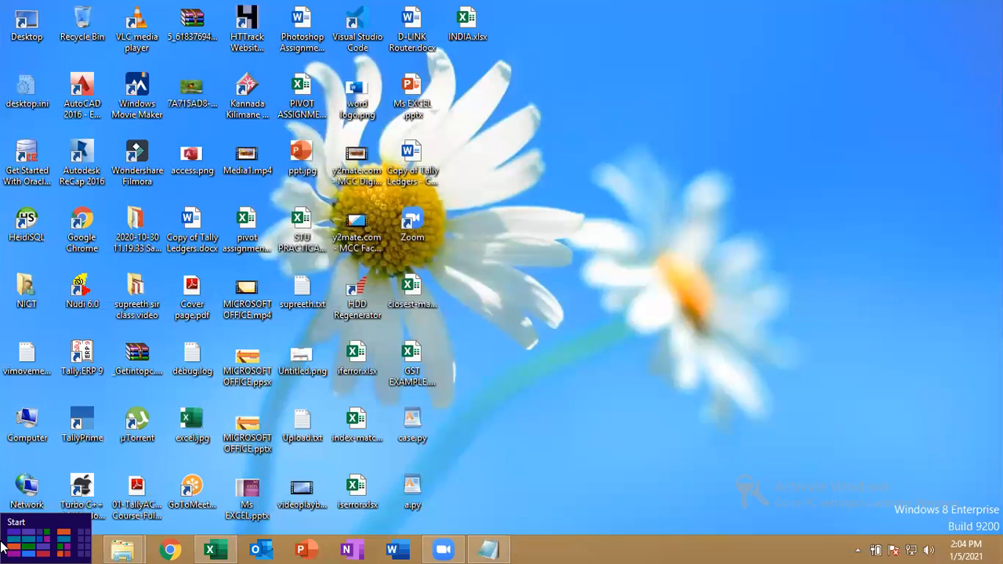
Step: Open Excel from the Start screen, and return to the desktop with the Excel window minimized
left_click(15, 552)
left_click(951, 280)
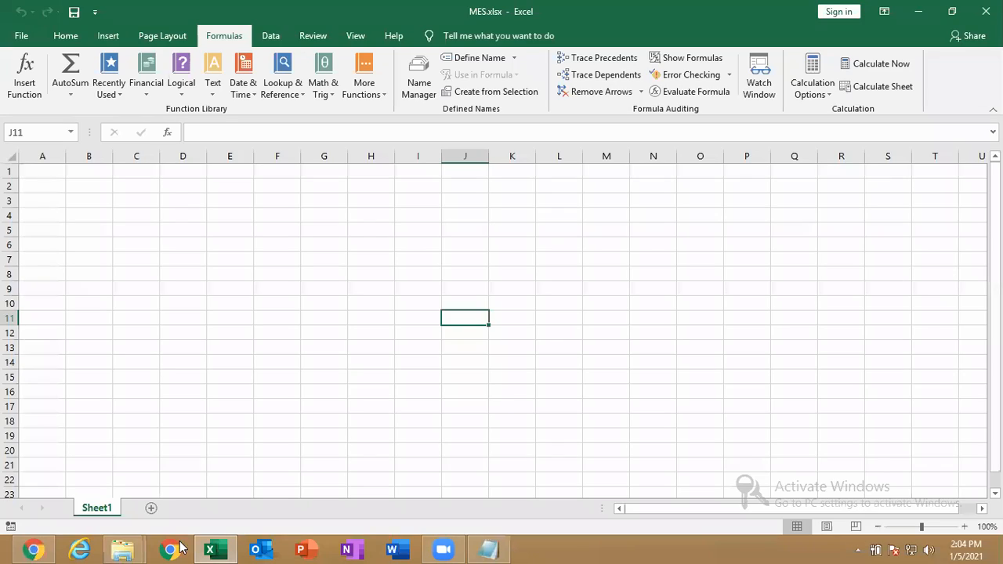
left_click(7, 551)
left_click(150, 203)
left_click(906, 17)
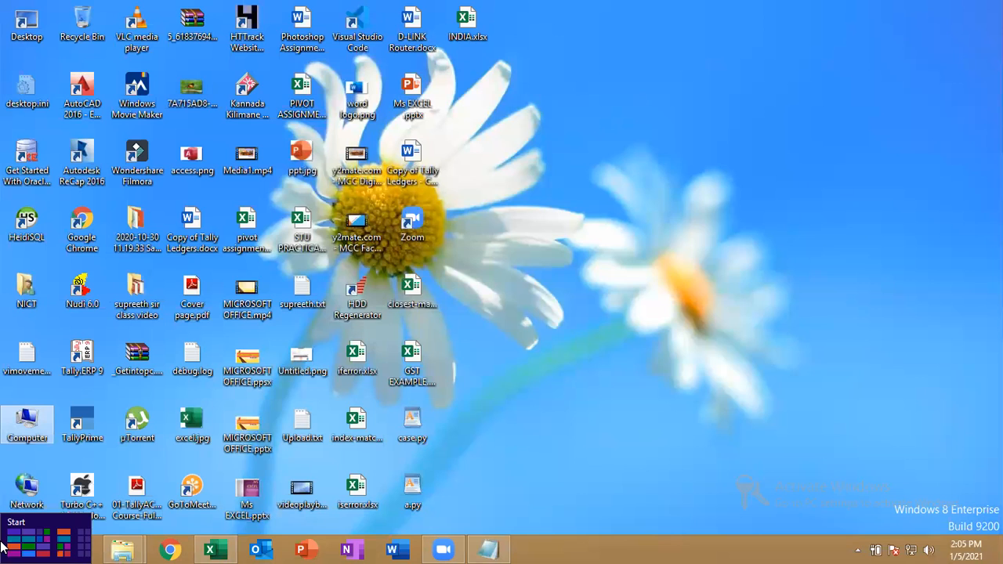
Step: Alternate between the Start screen and the desktop using the Desktop tile, finishing on the desktop
left_click(2, 547)
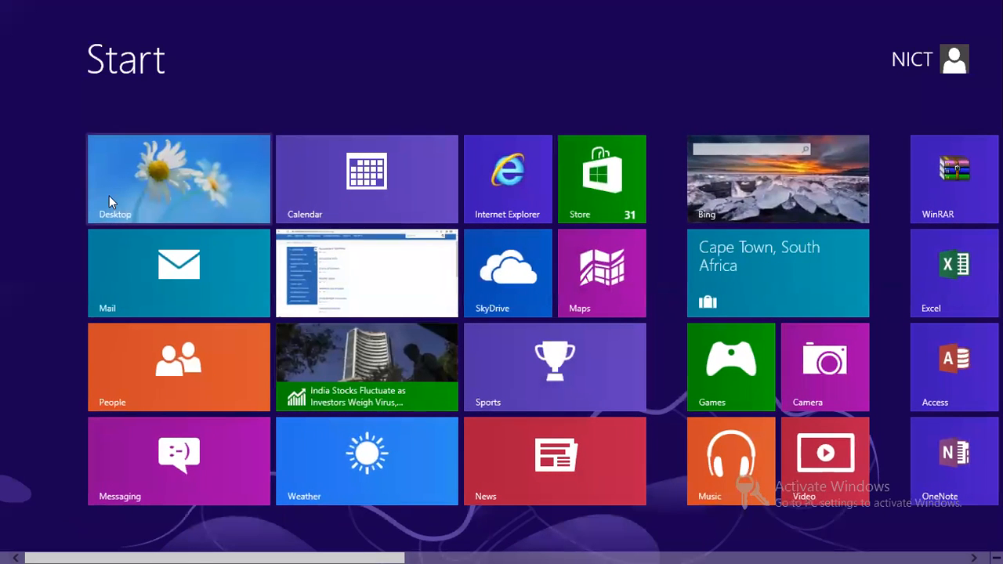
scroll(752, 239, "down", 2)
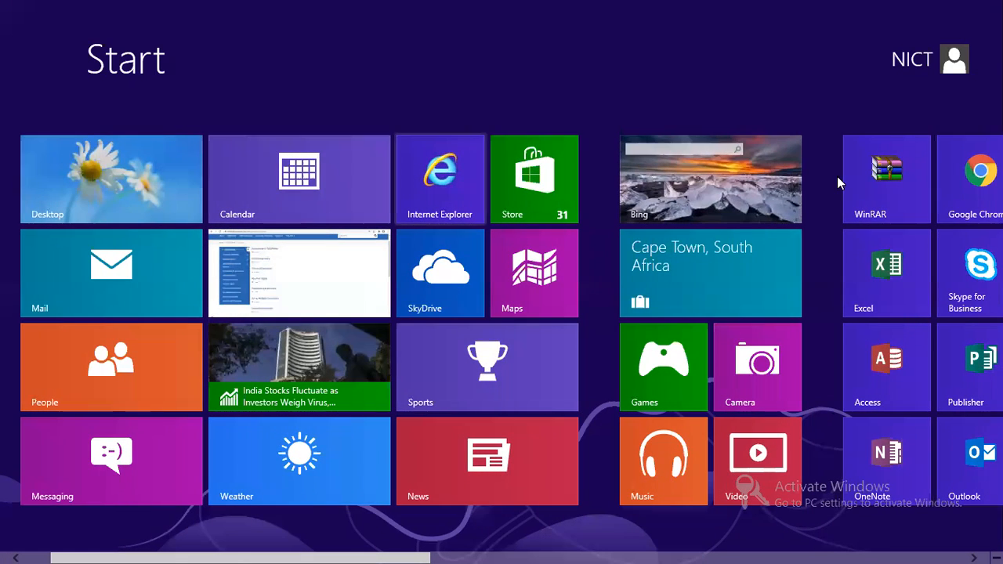
left_click(139, 170)
left_click(2, 547)
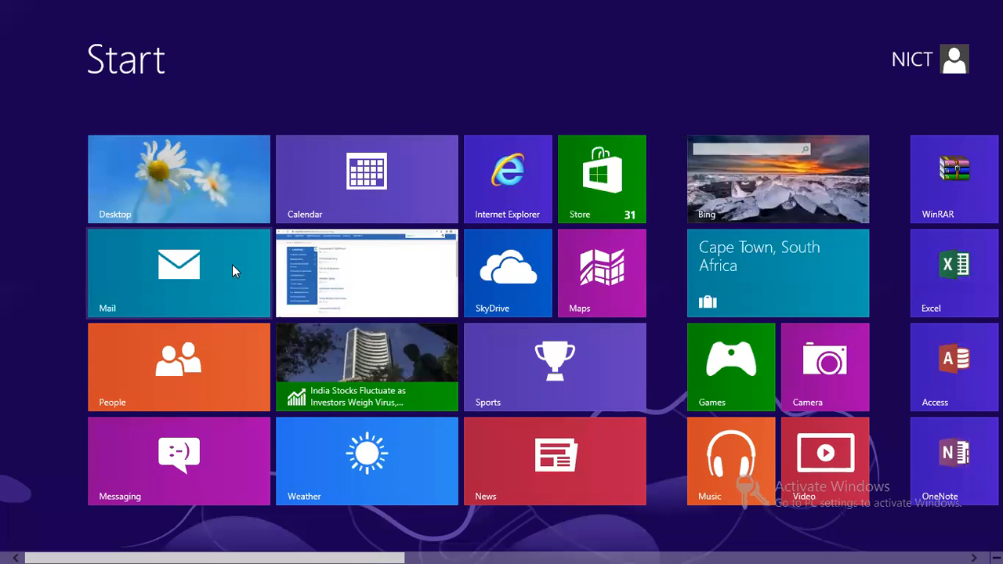
left_click(180, 199)
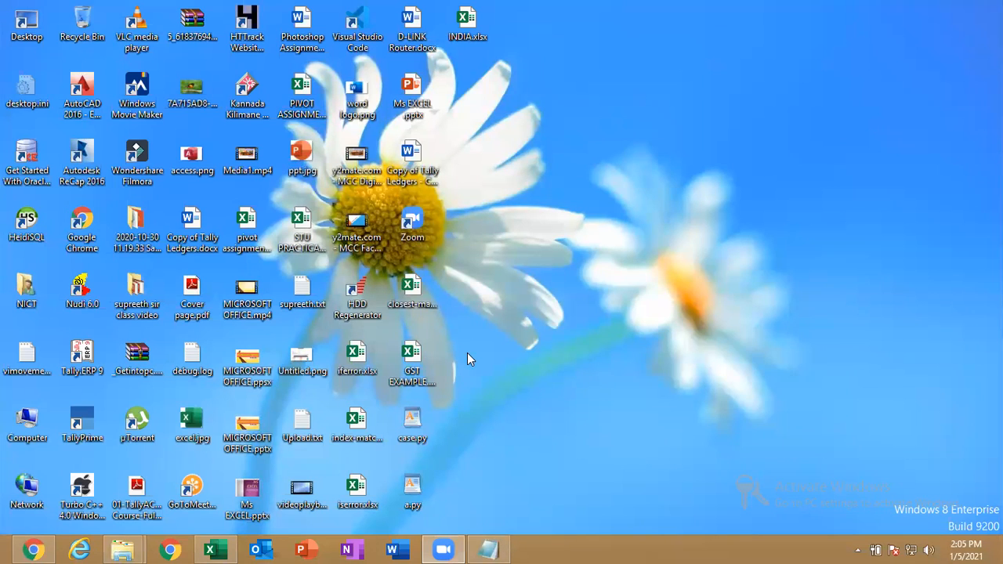
Step: Switch to the MES.xlsx workbook in Excel, view the ribbon display options, and minimize the window
left_click(217, 550)
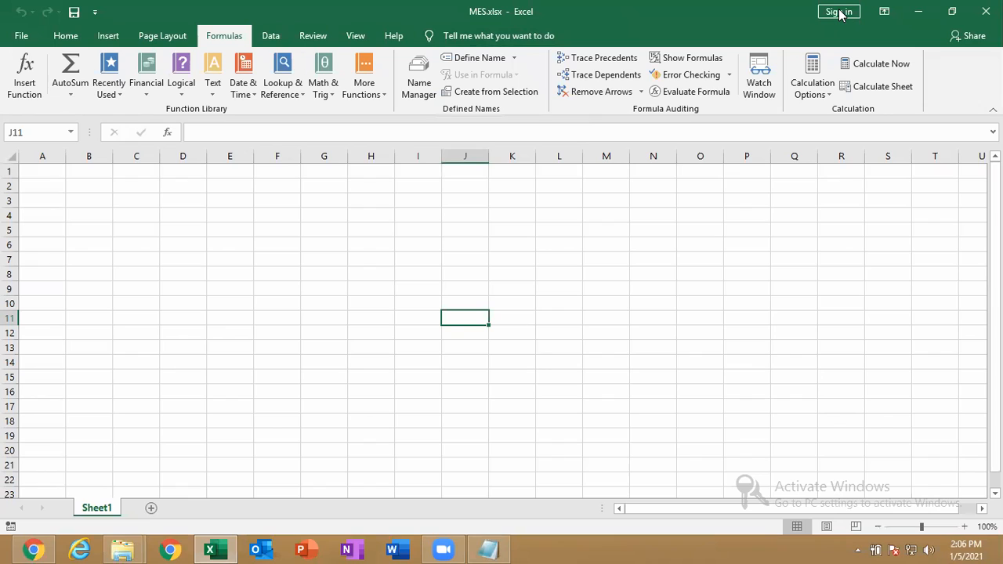
left_click(885, 12)
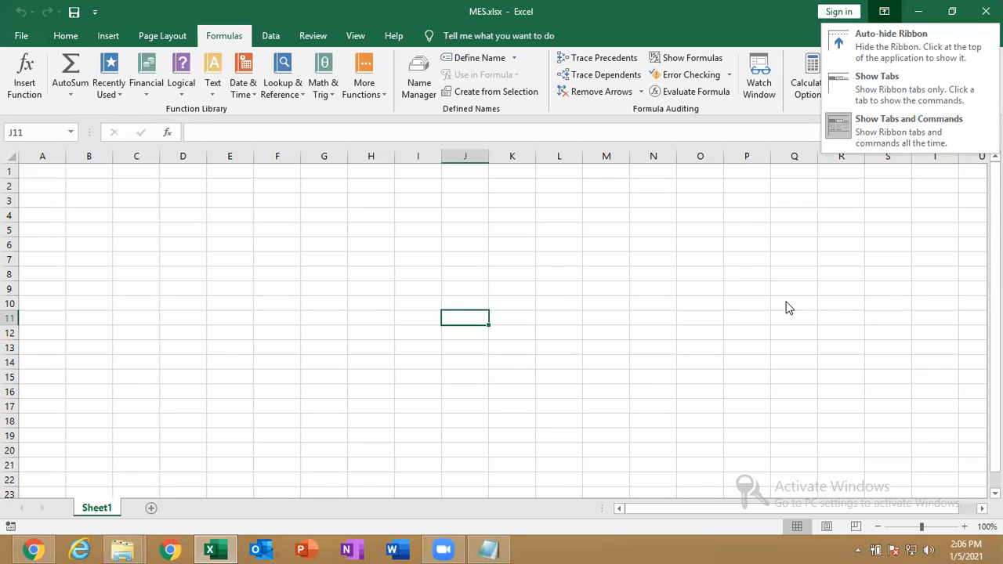
left_click(887, 12)
left_click(887, 13)
left_click(927, 8)
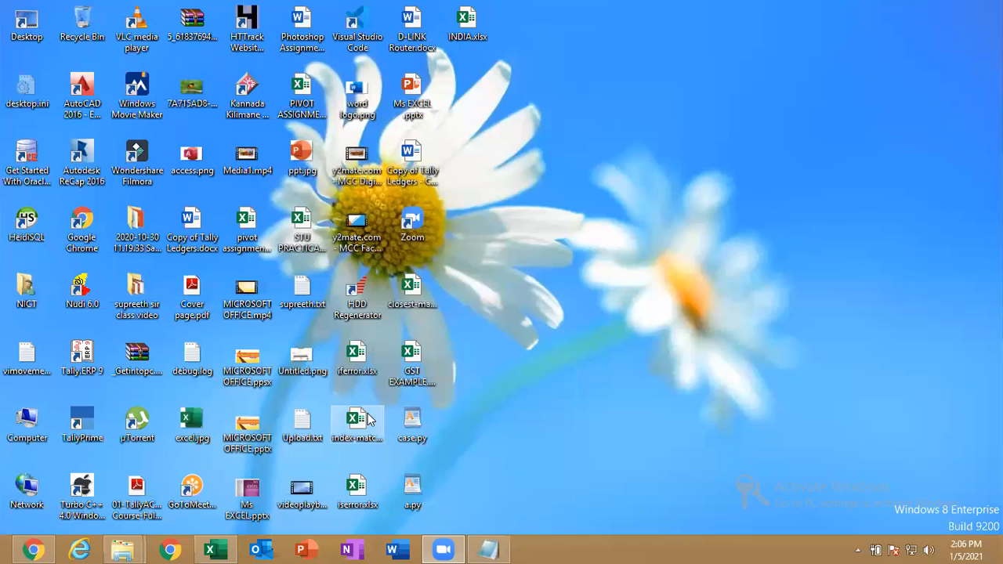
Step: Restore the MES.xlsx window with cell S4 selected, and review the Auto-hide, Show Tabs and Show Tabs and Commands options without changing the setting
left_click(212, 550)
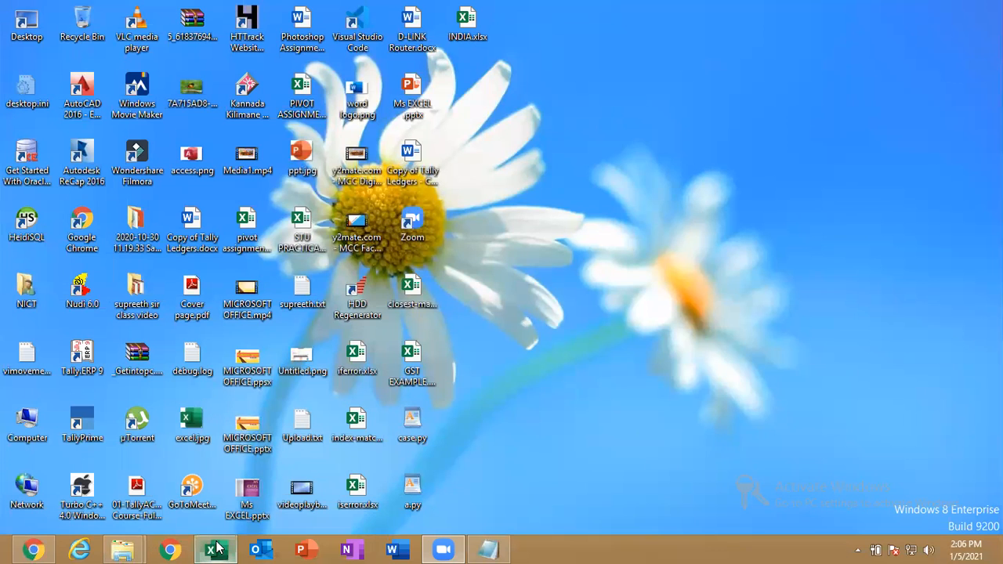
left_click(869, 213)
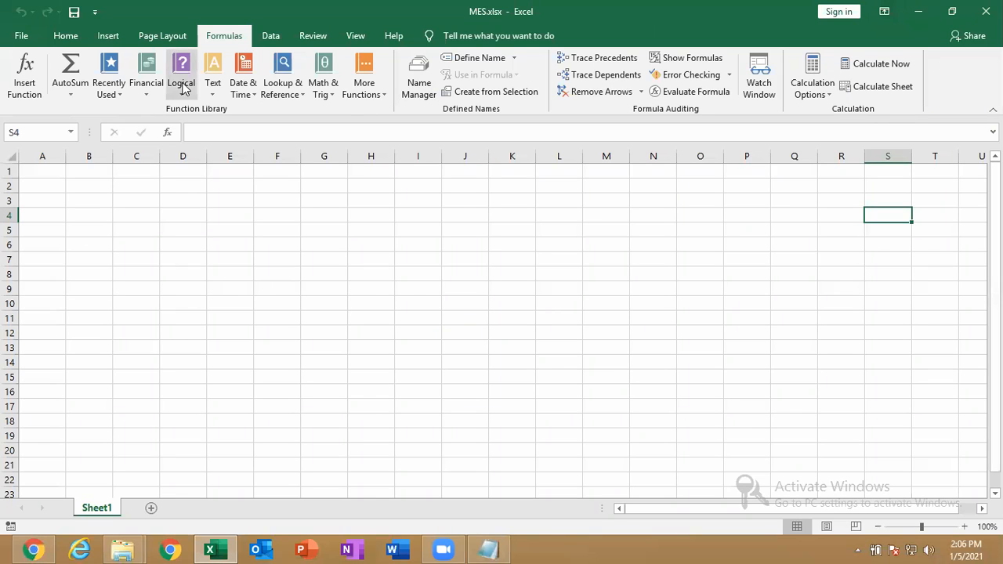
left_click(884, 11)
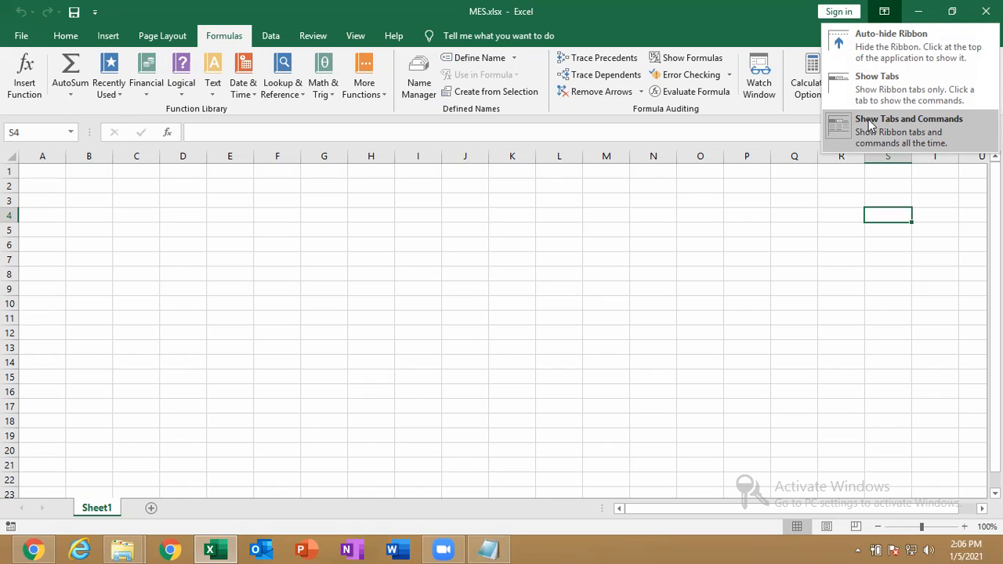
left_click(253, 240)
Step: Look through the Home, Insert, Page Layout, Formulas, Data, Review, View and Help ribbon commands, returning to the Home commands
left_click(66, 36)
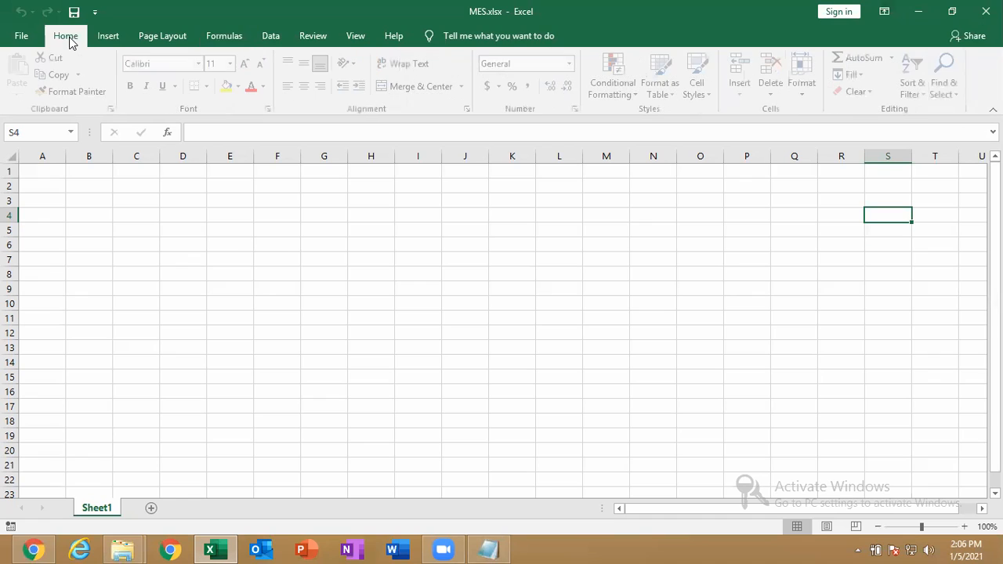
left_click(102, 39)
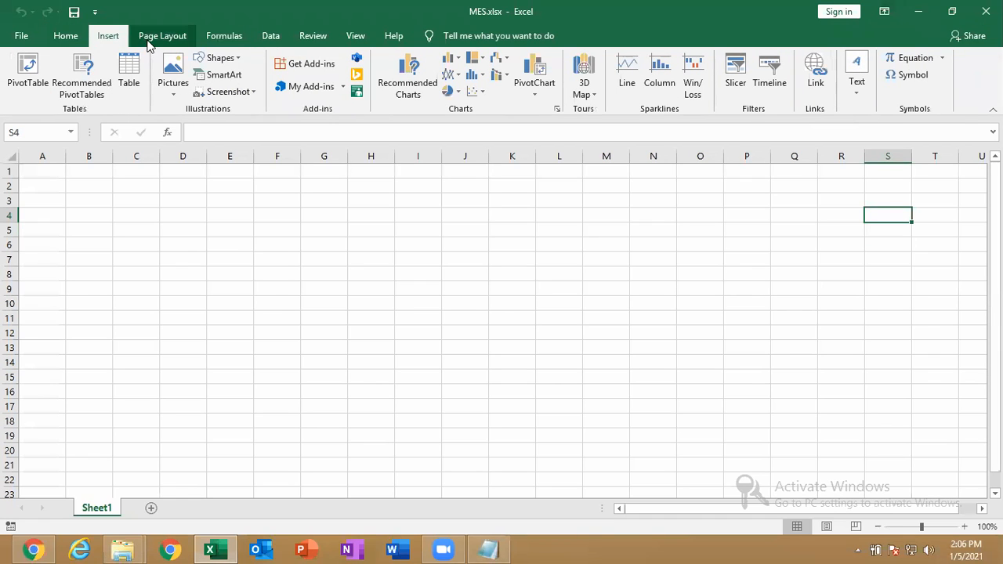
scroll(210, 41, "down", 2)
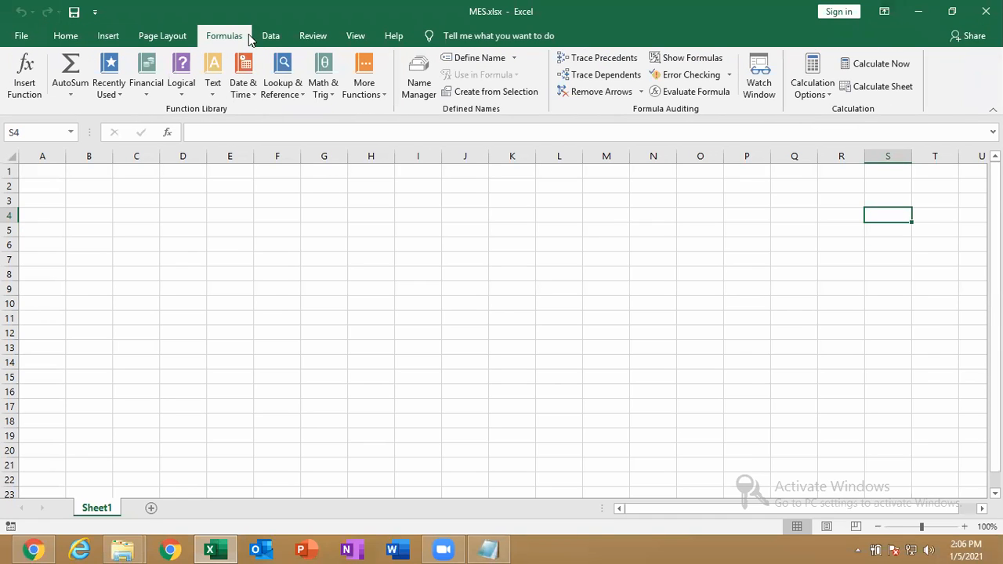
left_click(273, 39)
left_click(314, 36)
left_click(355, 36)
left_click(389, 37)
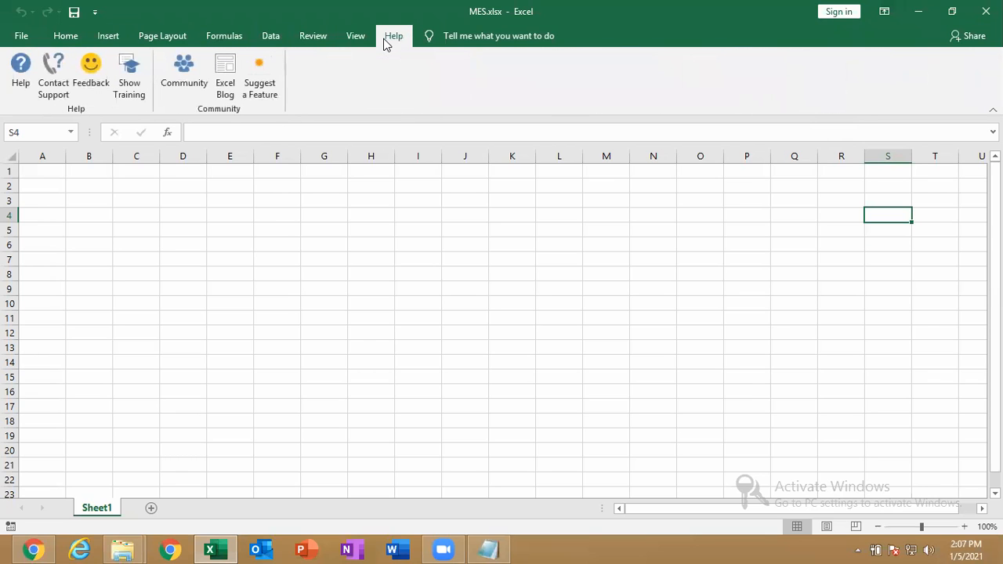
left_click(78, 38)
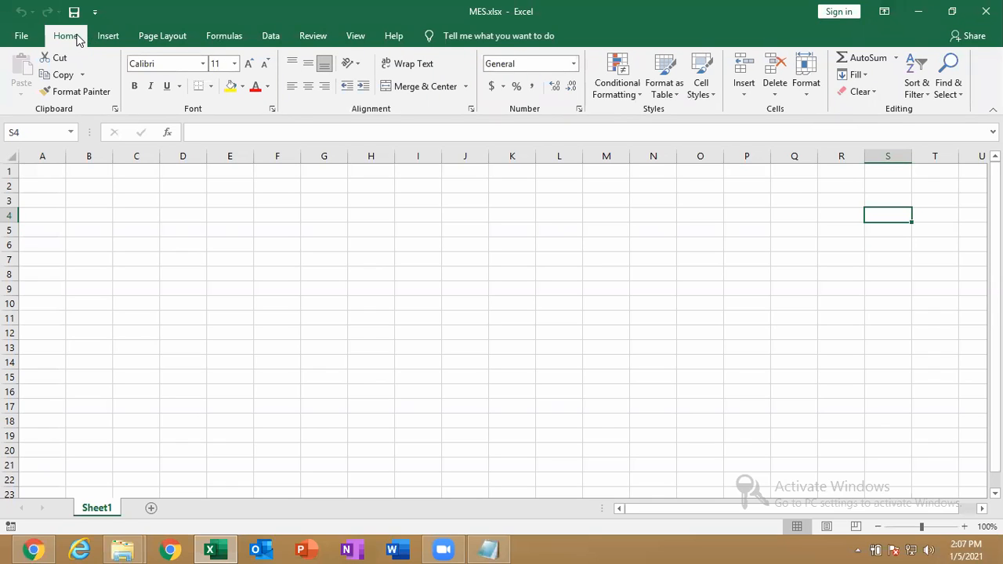
Step: Circle the Home ribbon's command area in red and underline the font name box freehand, and erase the annotations
left_click(594, 443)
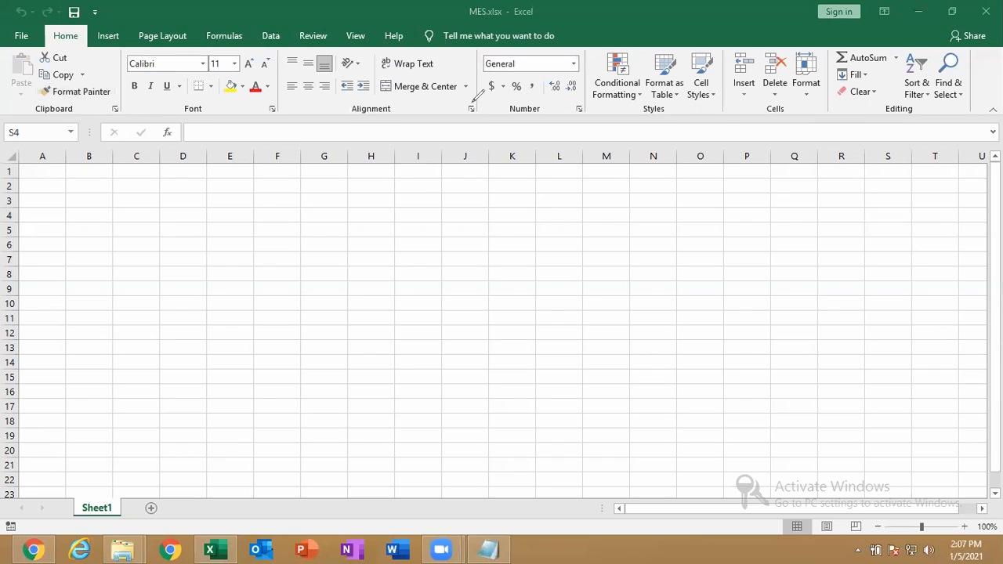
mouse_move(17, 48)
left_mouse_down()
mouse_move(9, 72)
mouse_move(608, 124)
mouse_move(891, 109)
mouse_move(994, 117)
mouse_move(1000, 50)
mouse_move(851, 49)
mouse_move(670, 28)
mouse_move(597, 47)
mouse_move(79, 40)
mouse_move(10, 53)
left_mouse_up()
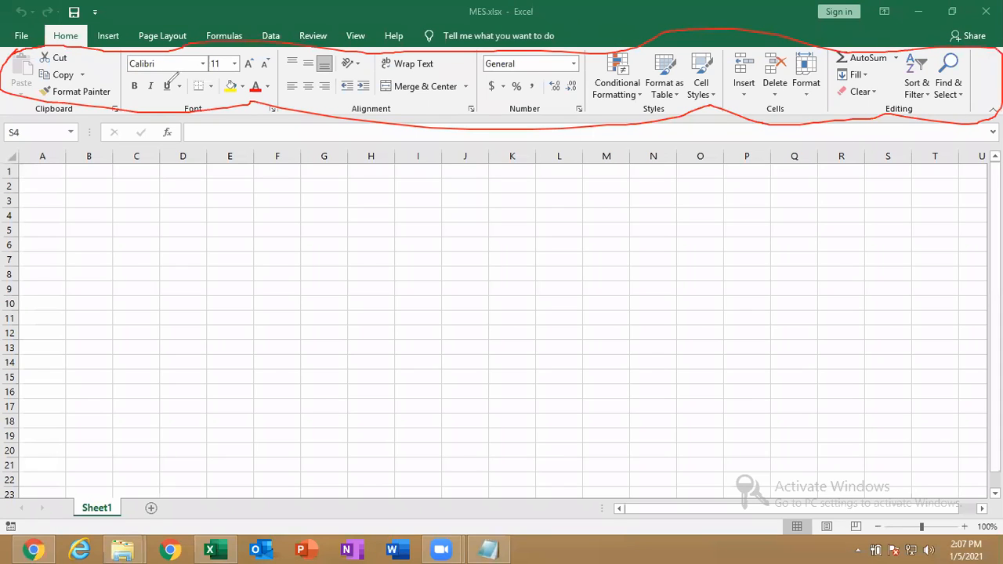
left_click_drag(207, 93, 133, 76)
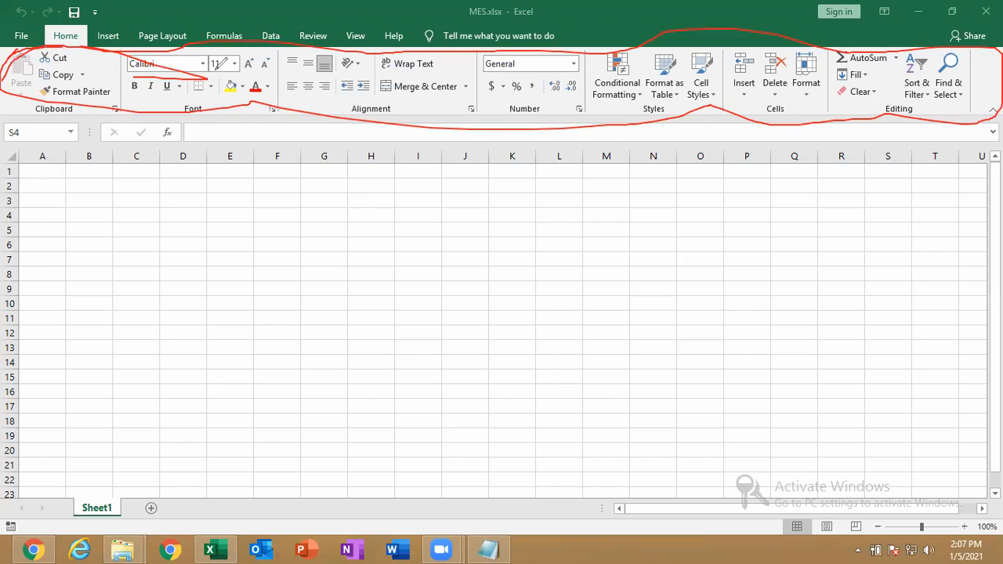
left_click(530, 50)
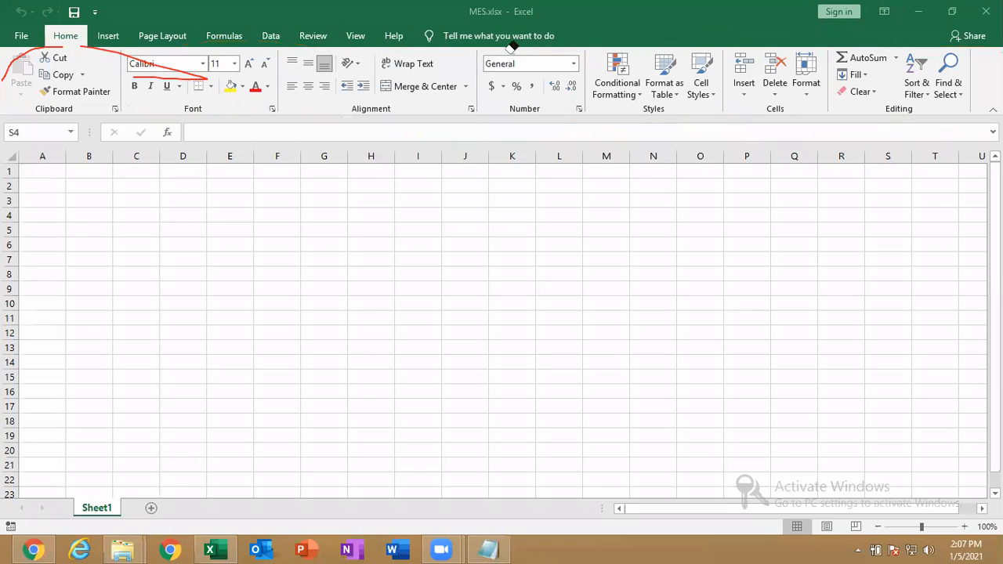
left_click(179, 72)
left_click(31, 52)
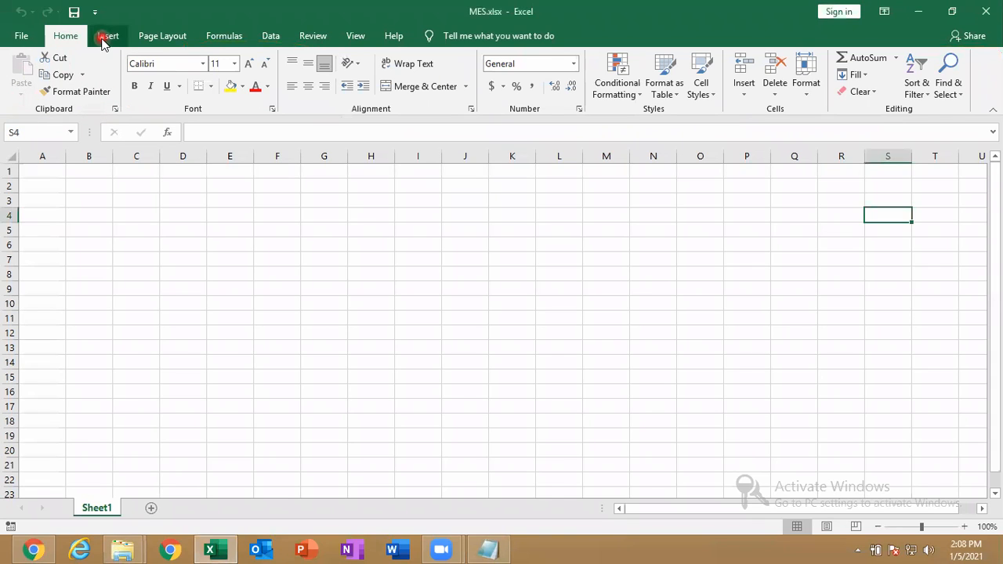
Step: Display the Insert ribbon commands, and minimize Excel to return to the desktop
left_click(103, 37)
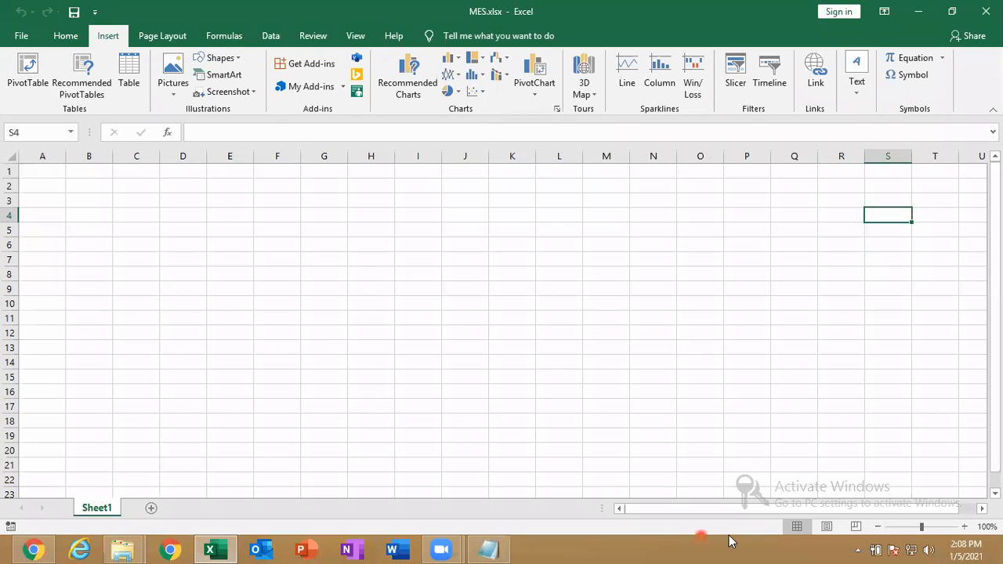
left_click(811, 250)
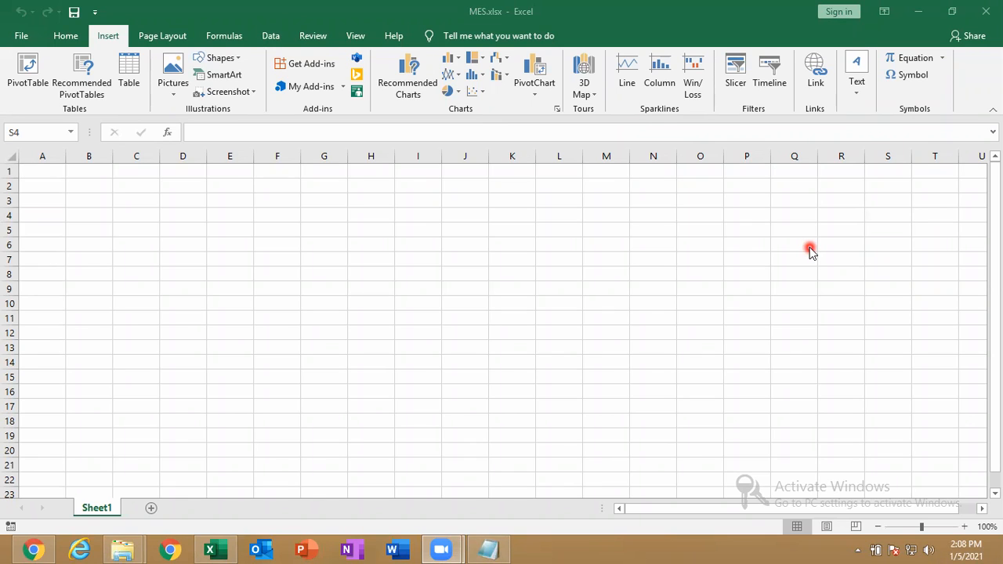
left_click(920, 13)
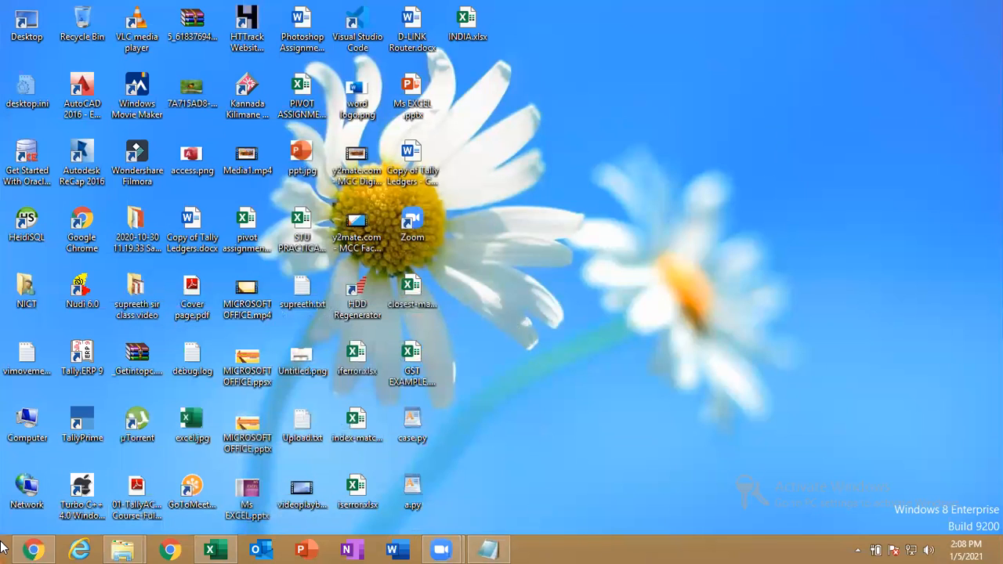
Step: Search the Start screen for "excel" and open the file location of the Excel app
mouse_move(8, 544)
left_click(3, 546)
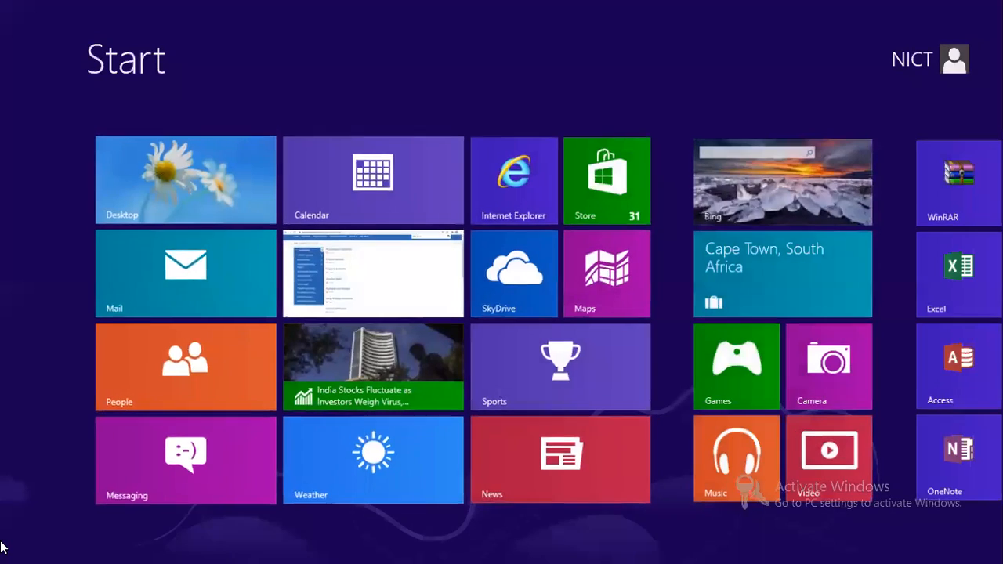
type("excel")
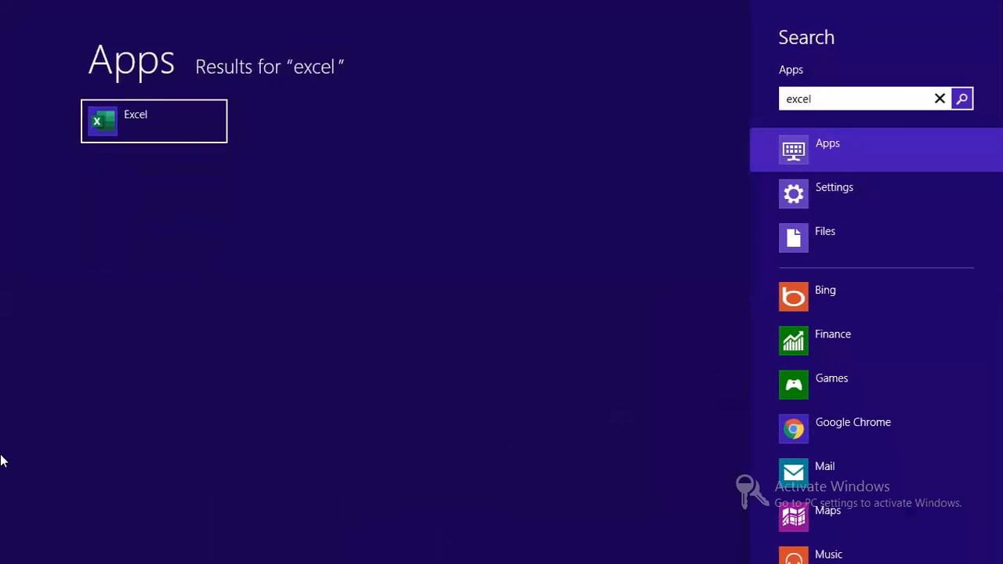
right_click(154, 139)
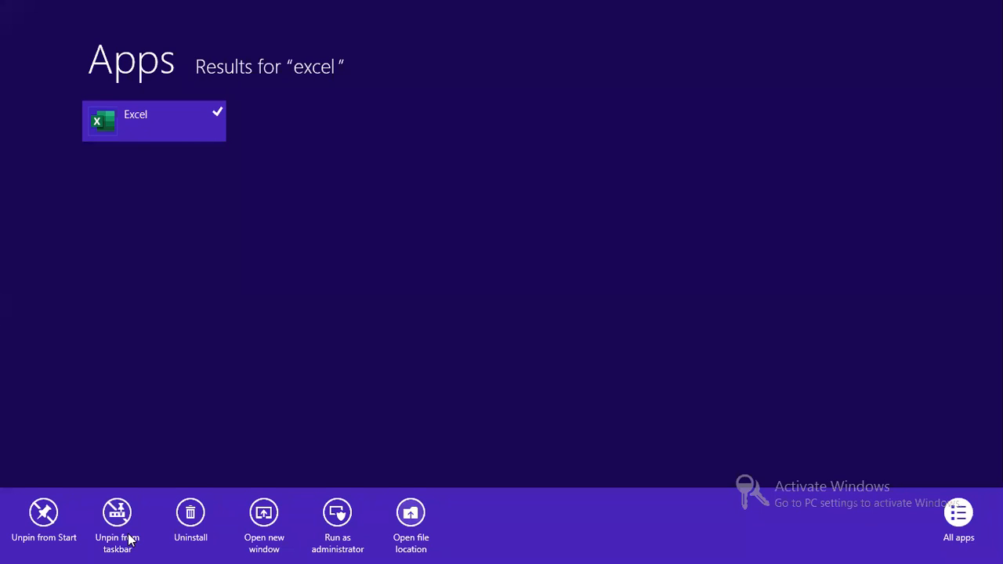
left_click(413, 513)
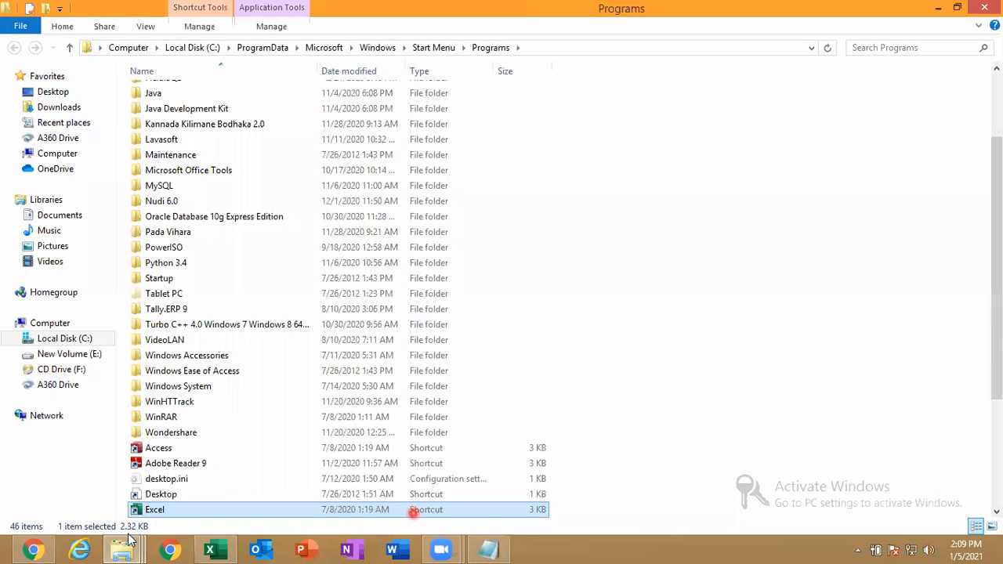
Step: Create a desktop shortcut for Excel from the Programs folder, and close the folder window
right_click(413, 511)
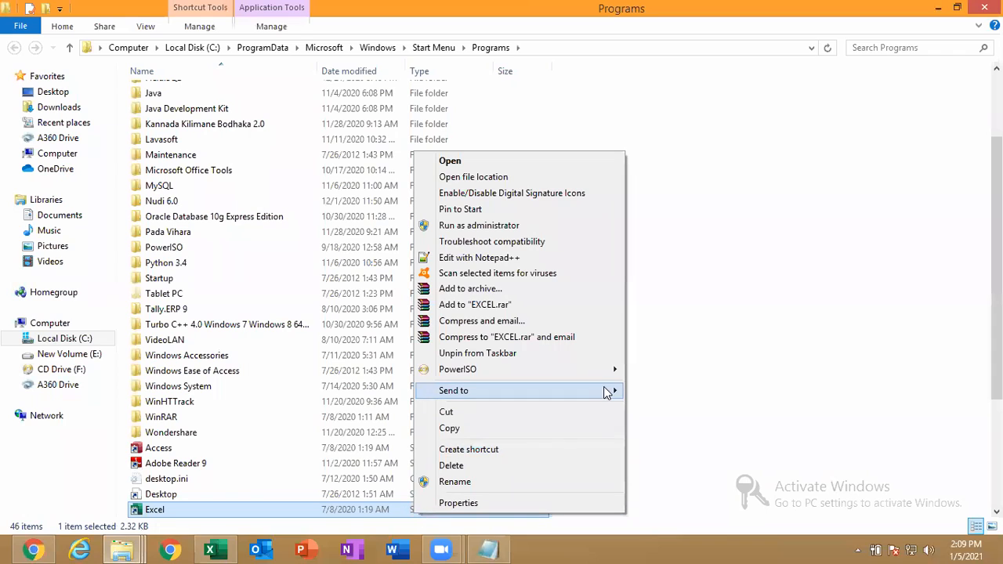
mouse_move(603, 389)
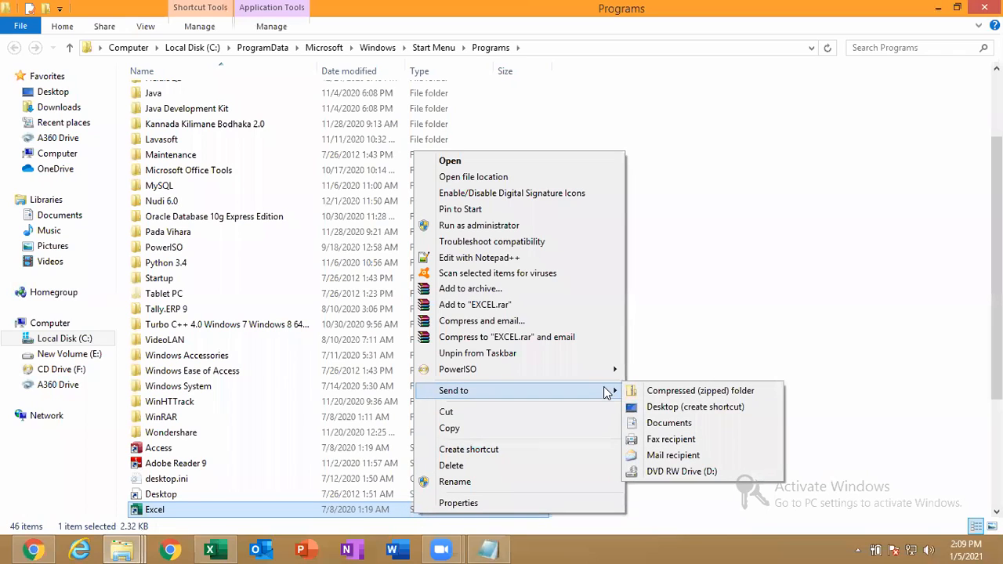
left_click(733, 415)
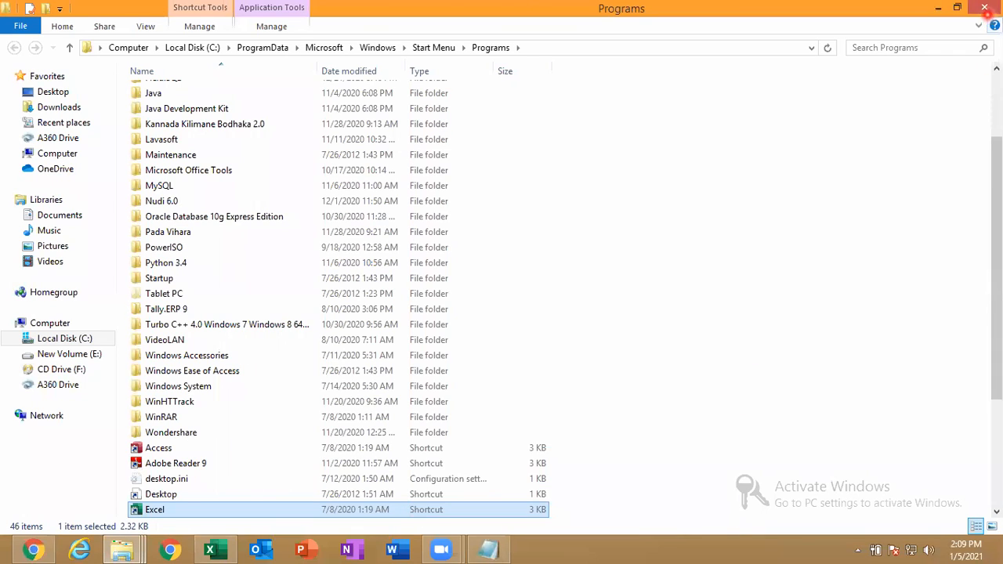
left_click(984, 7)
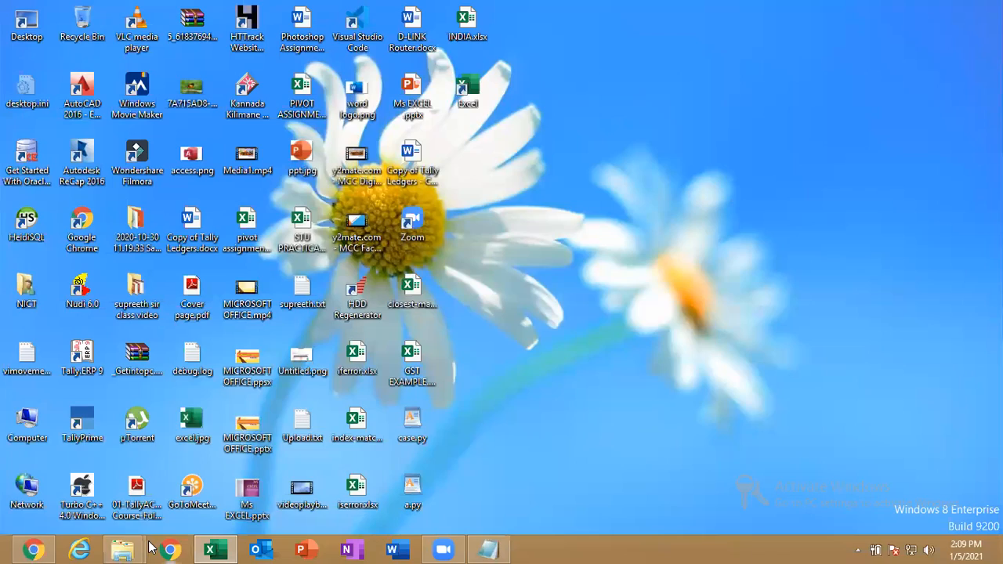
Step: Open the folder C:\Program Files (x86)\Microsoft Office\root\Office16 in a File Explorer window
left_click(2, 546)
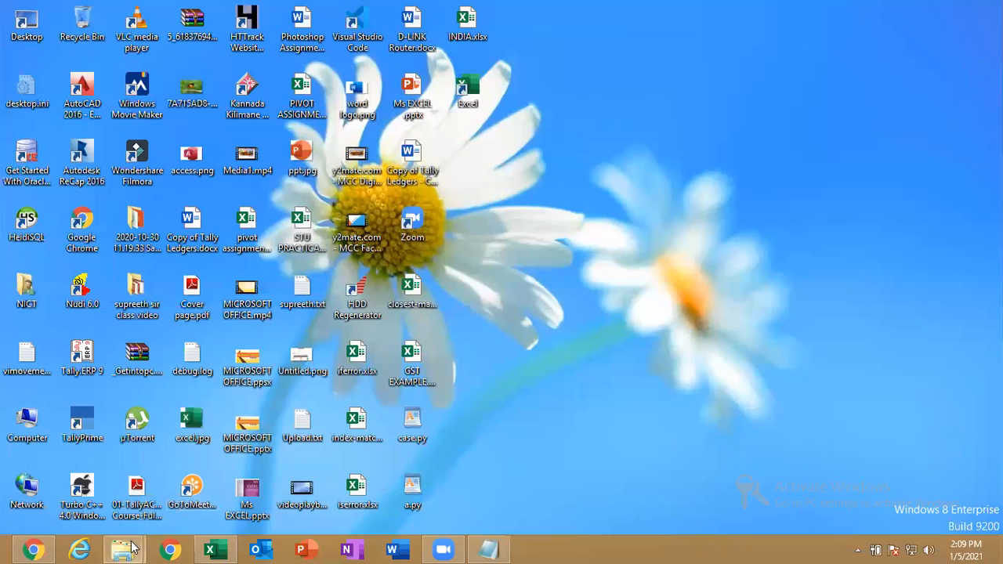
mouse_move(123, 549)
left_click(86, 470)
left_click(73, 327)
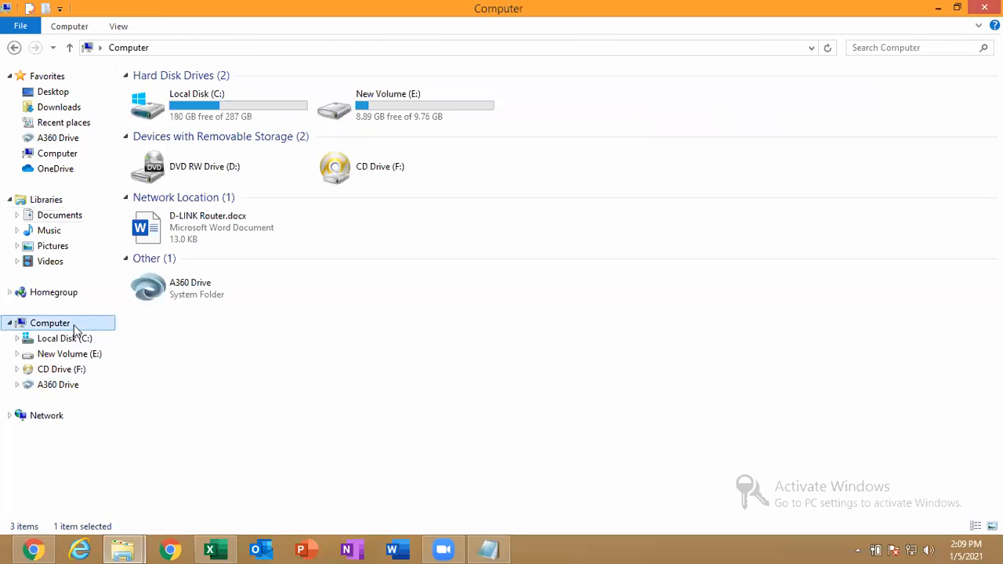
left_click(266, 116)
double_click(266, 116)
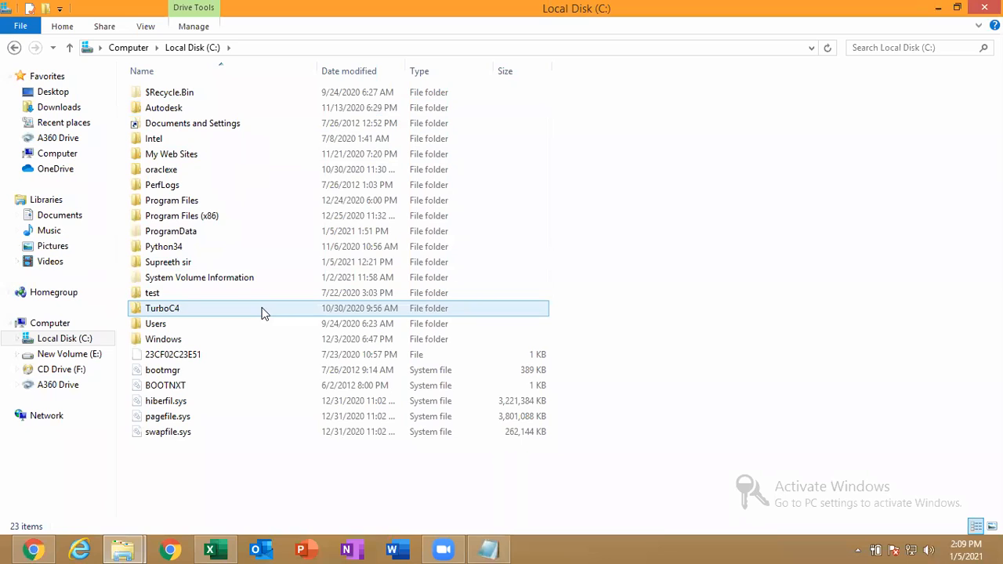
double_click(263, 225)
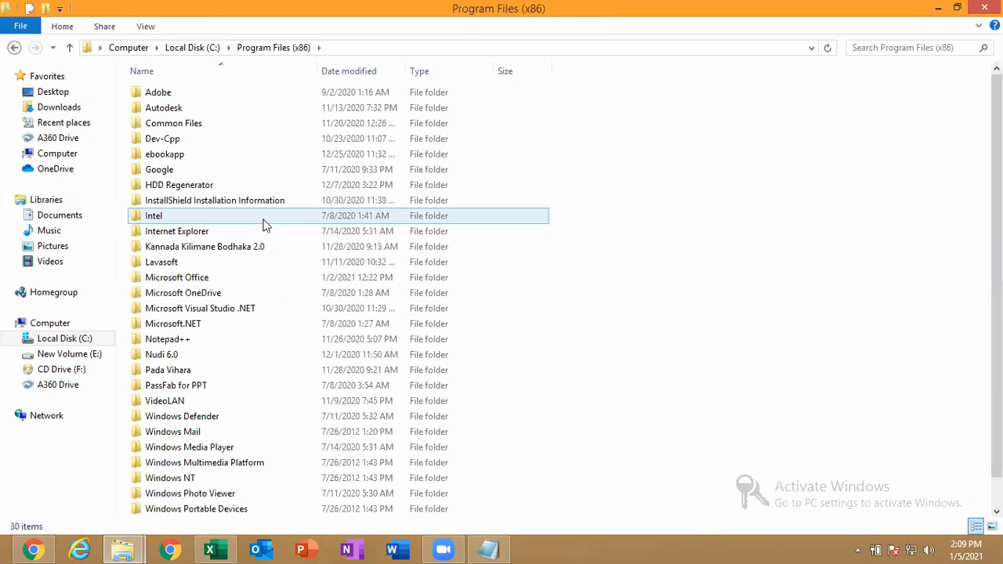
double_click(201, 280)
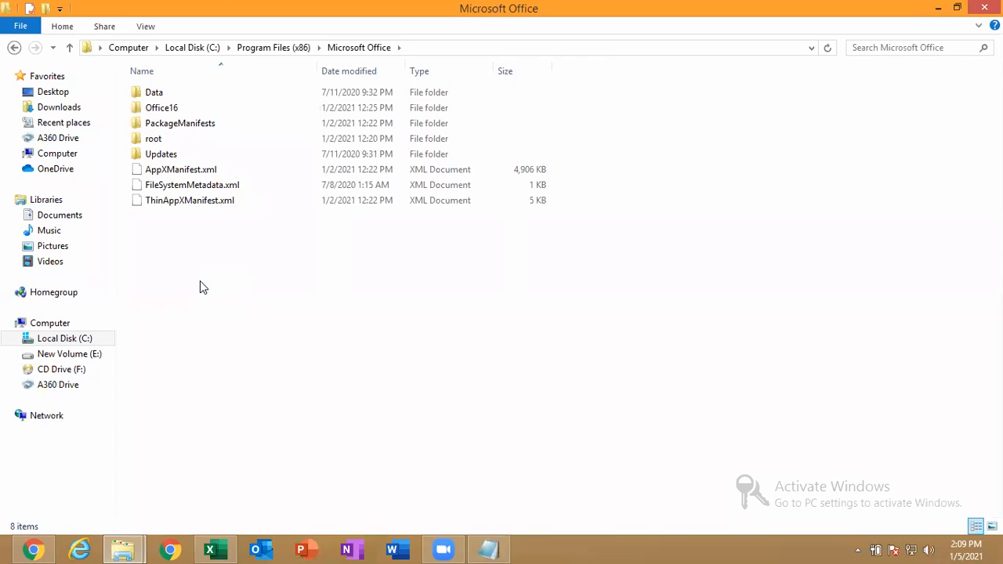
left_click(166, 141)
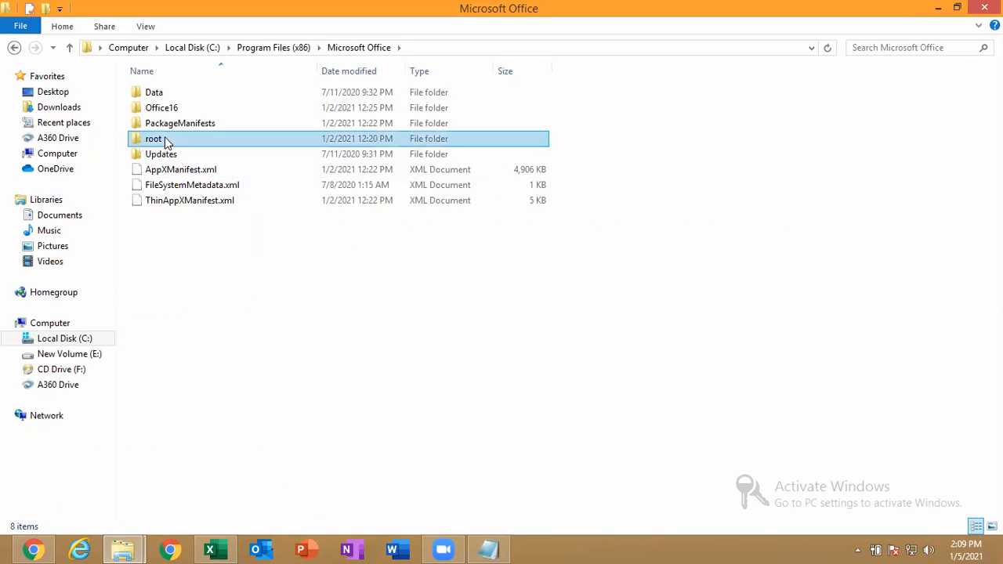
double_click(166, 142)
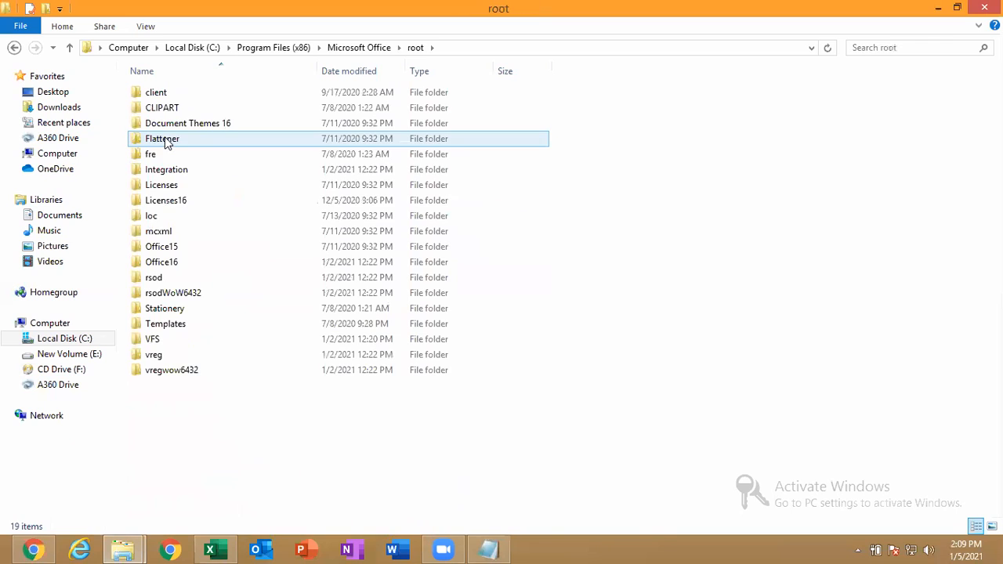
double_click(190, 261)
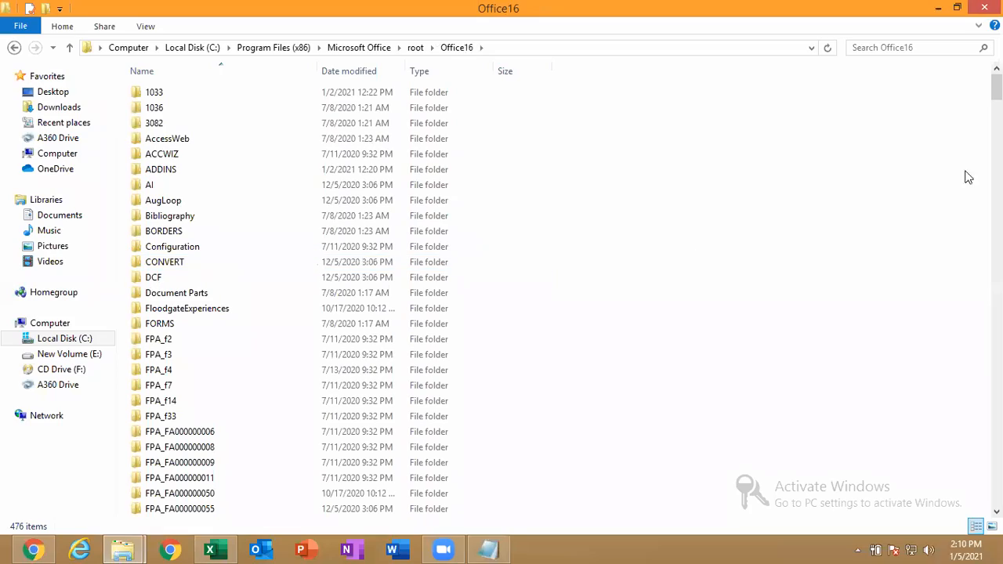
Step: Locate EXCEL.EXE in the Office16 folder and send it to the desktop as a shortcut
type("MSACCESS.EXE")
scroll(337, 298, "down", 20)
scroll(337, 298, "down", 20)
scroll(337, 298, "up", 20)
scroll(967, 235, "up", 20)
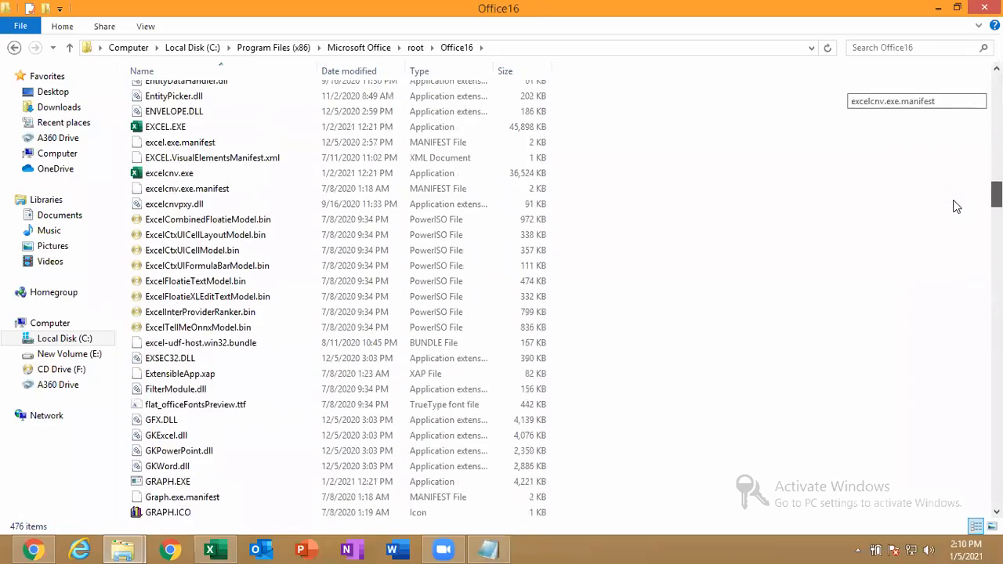
left_click(523, 136)
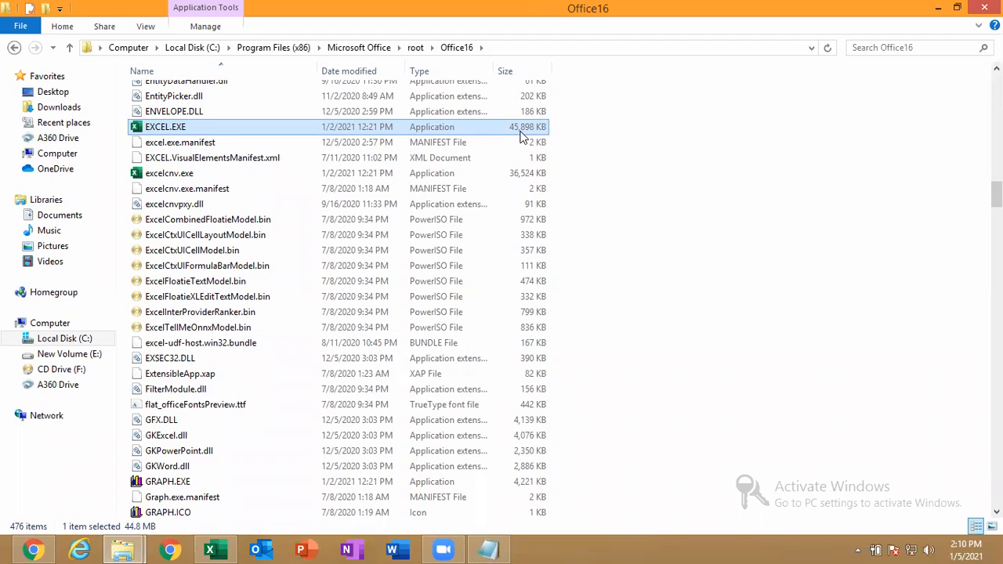
right_click(465, 137)
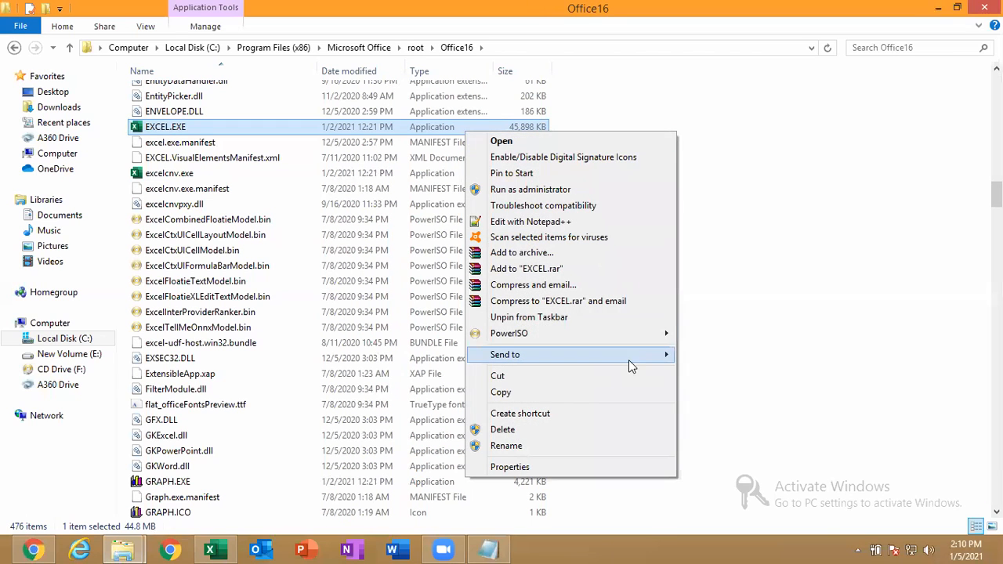
mouse_move(628, 357)
left_click(739, 372)
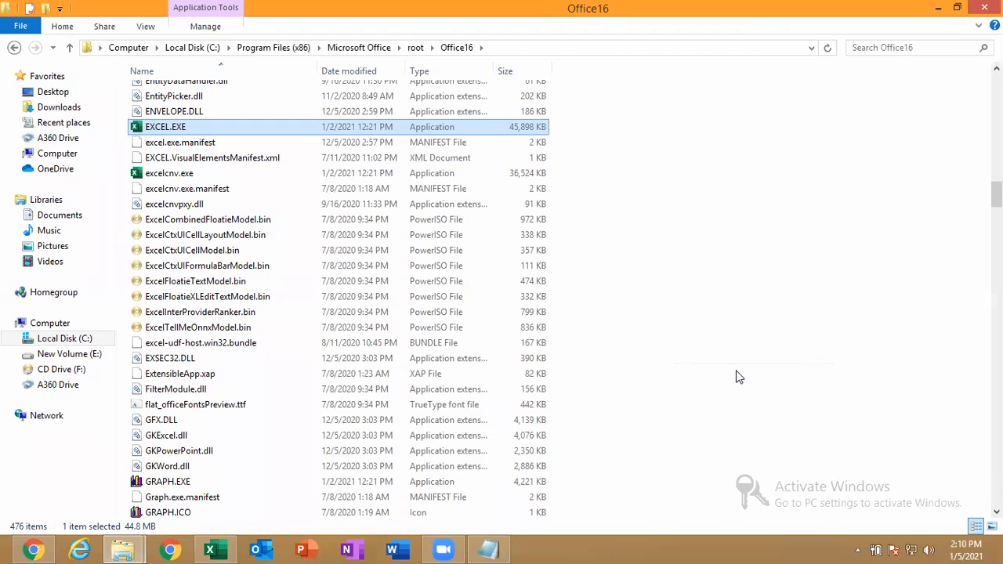
Step: Copy the Office16 folder path, paste it below the notes in Notepad, and highlight the path's folder names
left_click(506, 47)
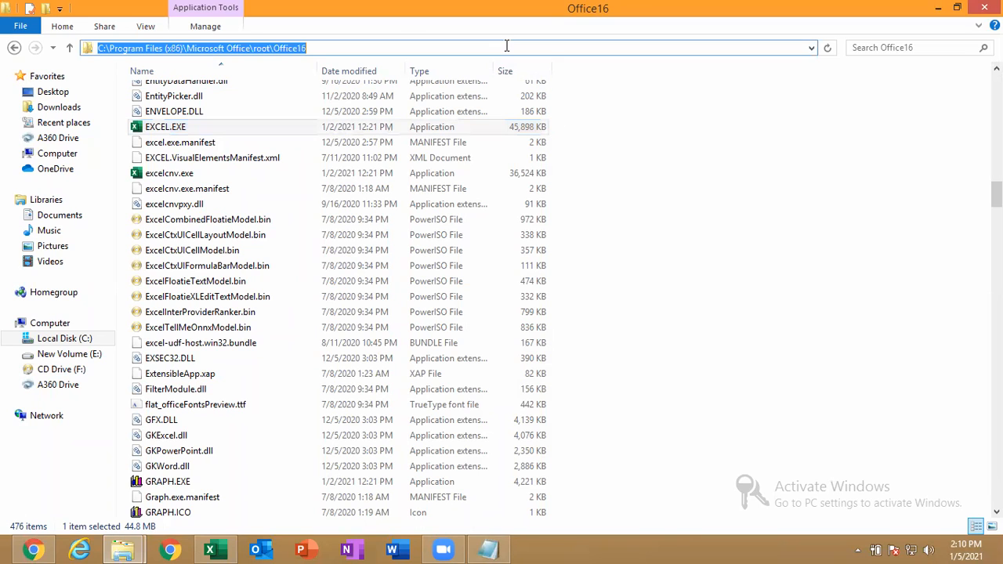
right_click(270, 47)
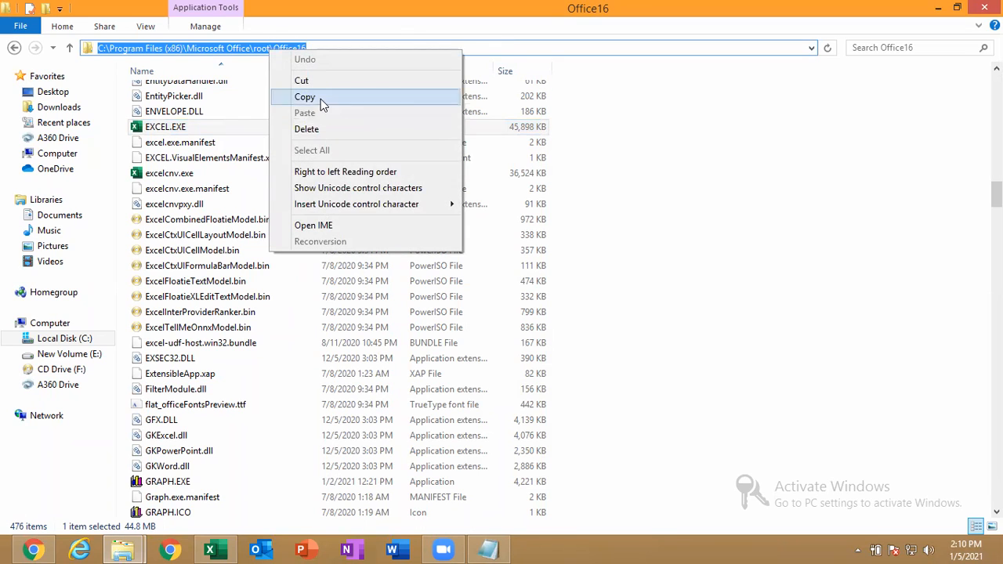
left_click(321, 98)
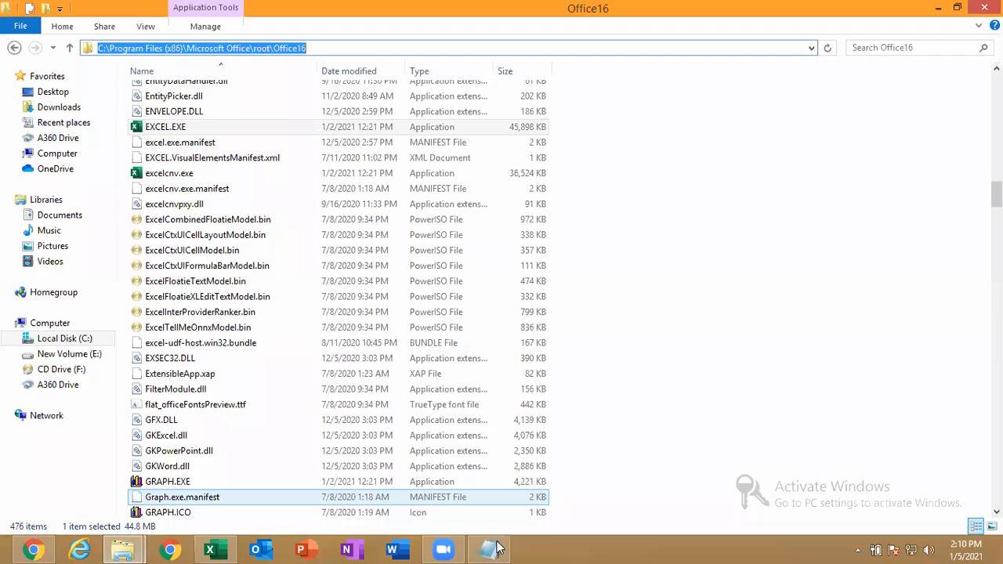
left_click(498, 548)
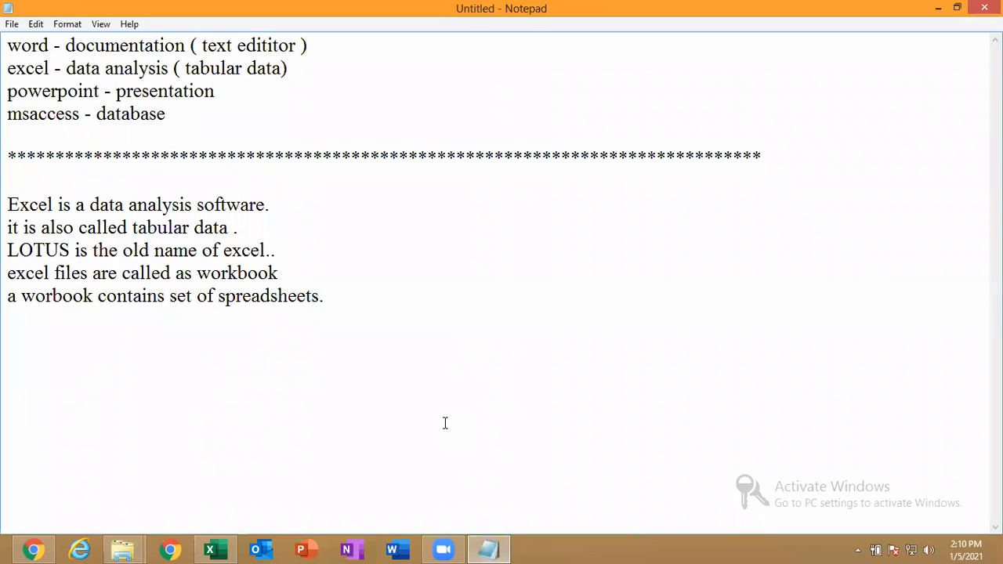
key("ctrl+v")
left_click_drag(44, 345, 9, 366)
left_click(179, 345)
left_click_drag(196, 345, 440, 343)
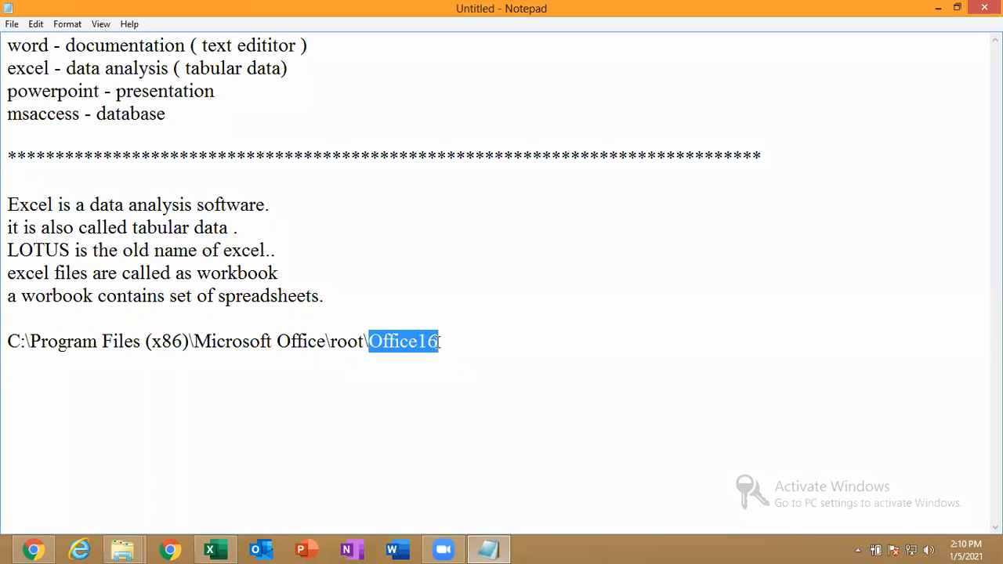
Step: Return to the Office16 folder and review the Desktop (create shortcut) option for sending EXCEL.EXE
left_click(121, 550)
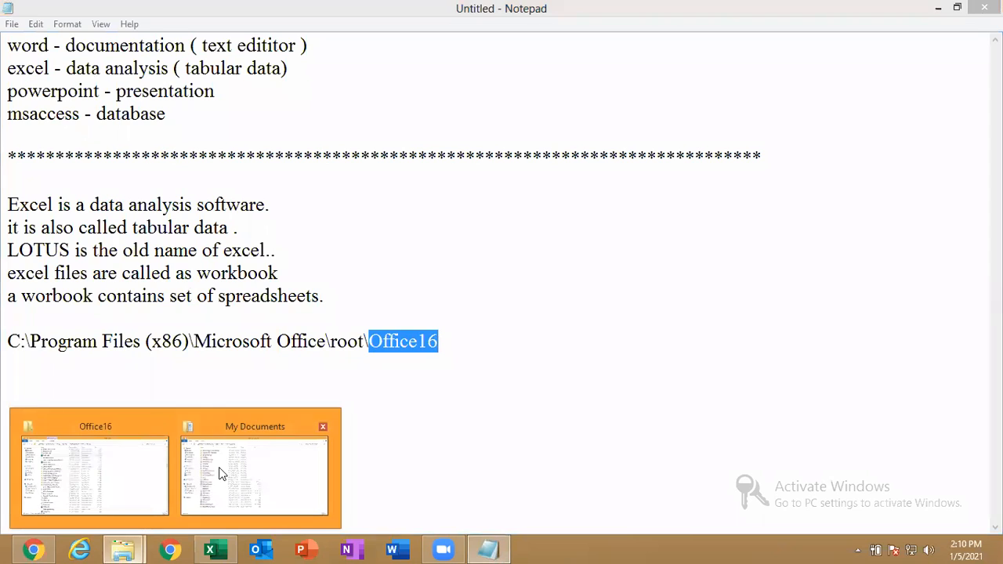
left_click(151, 471)
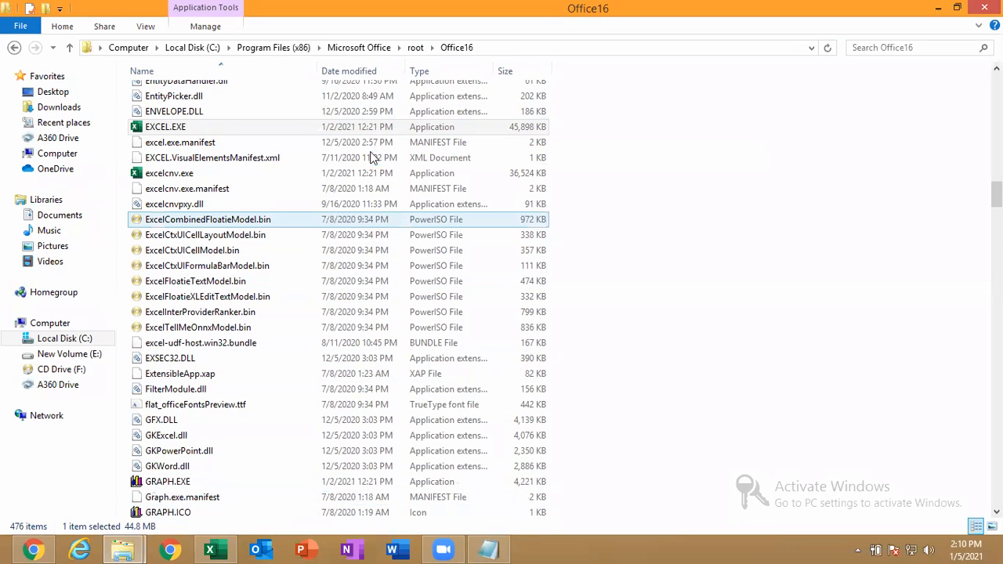
right_click(359, 126)
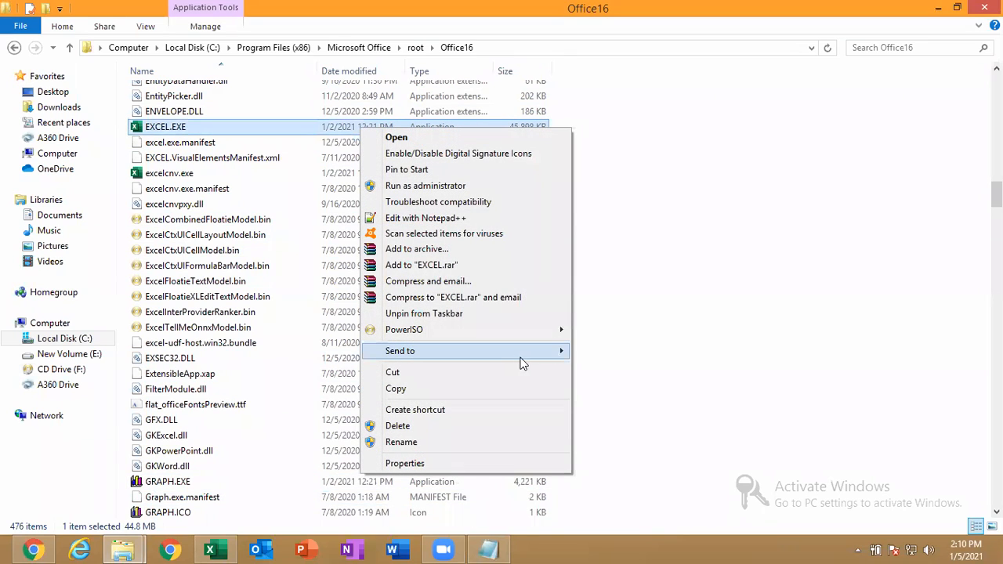
mouse_move(521, 355)
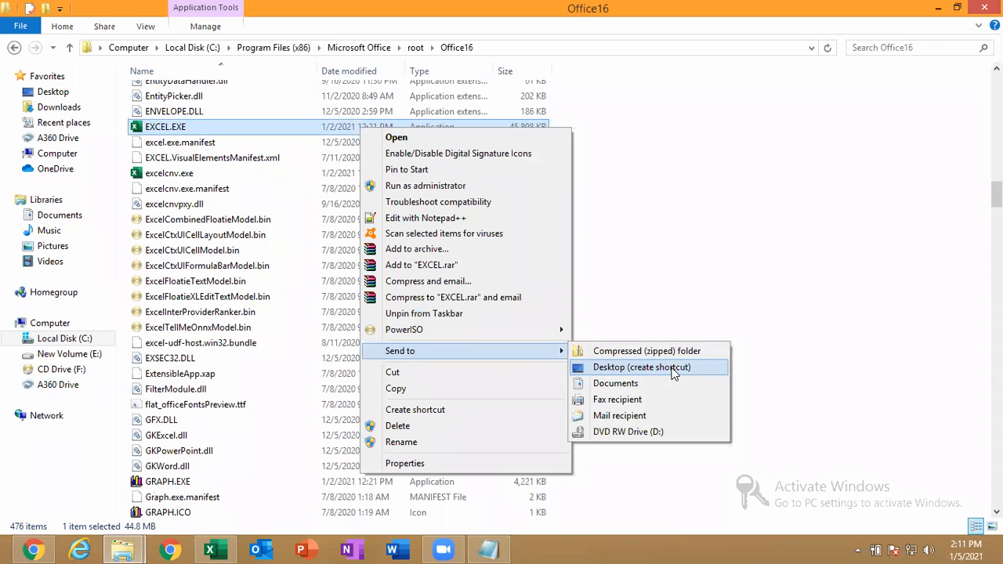
left_click(674, 373)
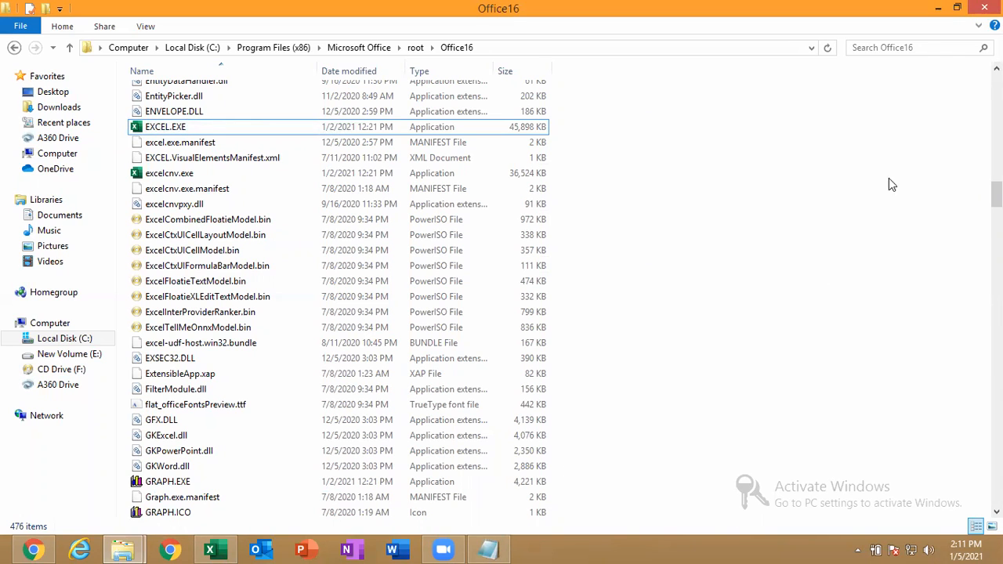
Step: Switch to Notepad and add the lines "Tab" and "ribbon" below the folder path, leaving blank lines between
key("alt+Tab")
left_click(540, 346)
key("Return")
key("Return")
key("Return")
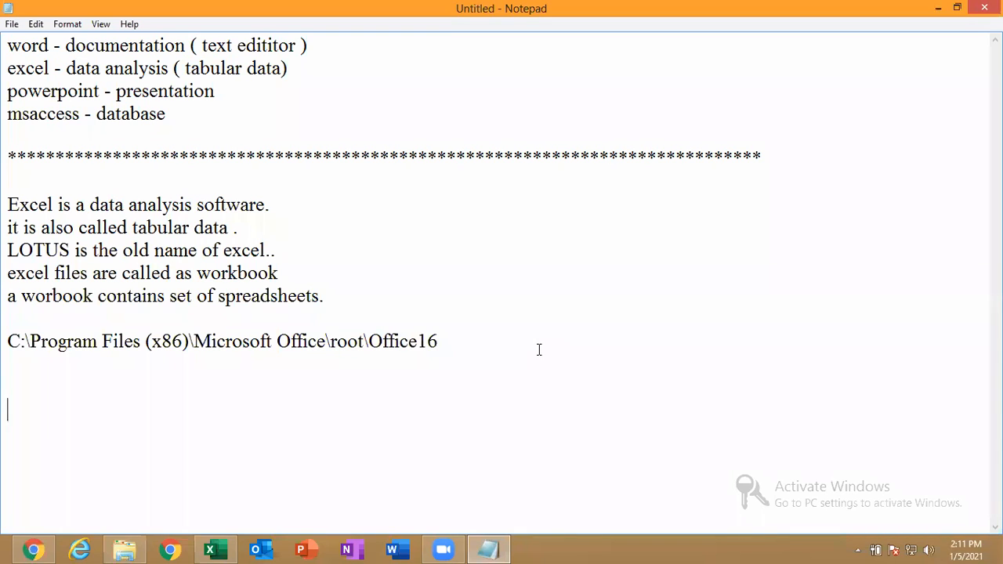
type("Tab")
key("Return")
type("ribbon")
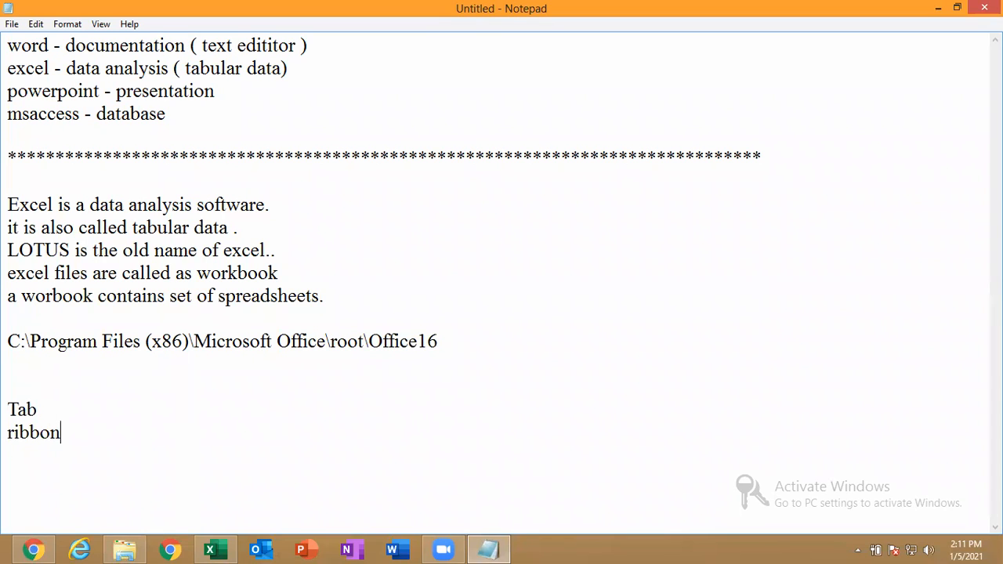
Step: Add the lines "set of groups" and "a group contains set of commands / tools." below "ribbon" in the notes
key("Return")
type("set  of groups")
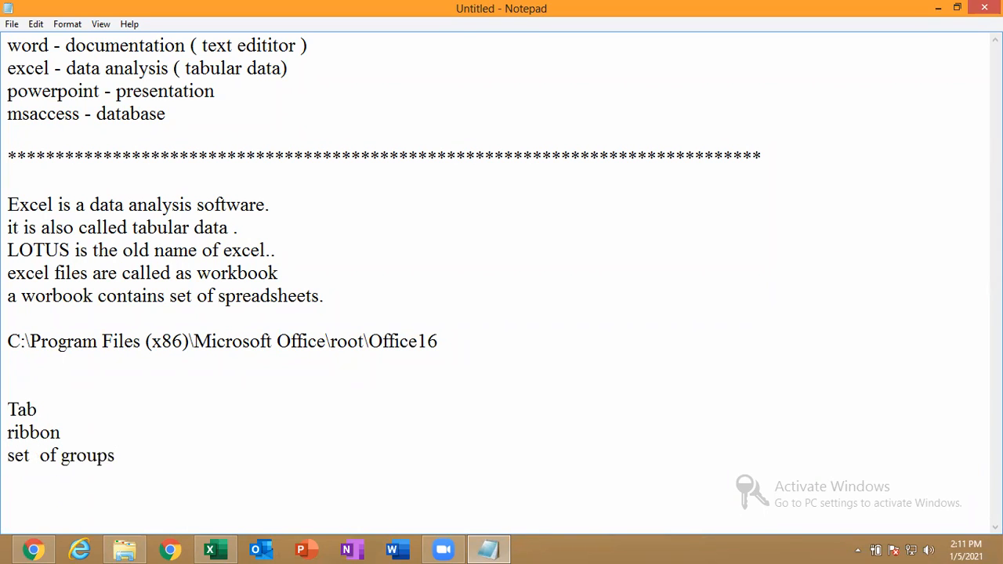
key("Return")
type("a group contains")
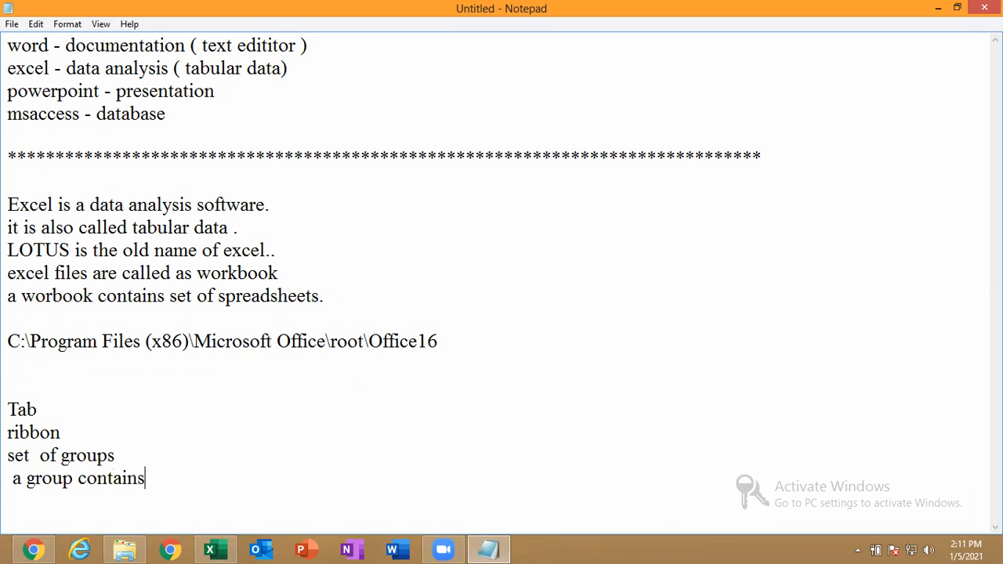
type(" set of commands ")
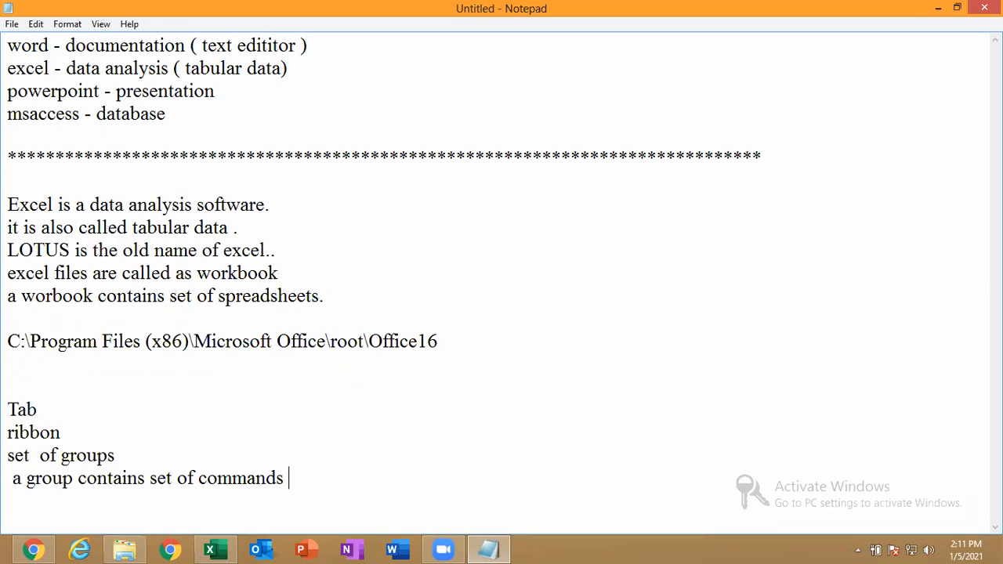
type("/ tools.")
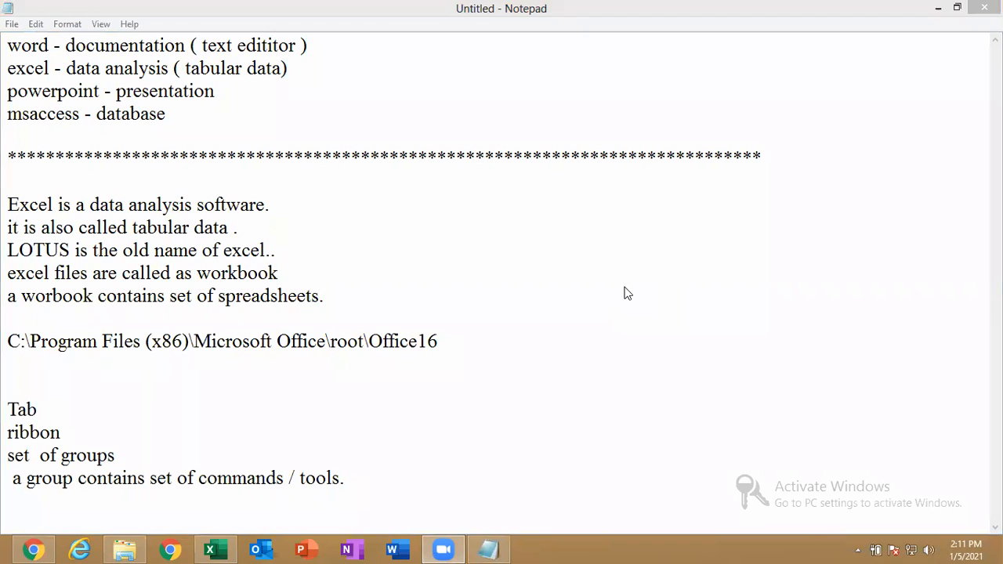
Step: Minimize Notepad, switch to the MES.xlsx workbook in Excel and display the Home ribbon commands
left_click(572, 138)
left_click(938, 8)
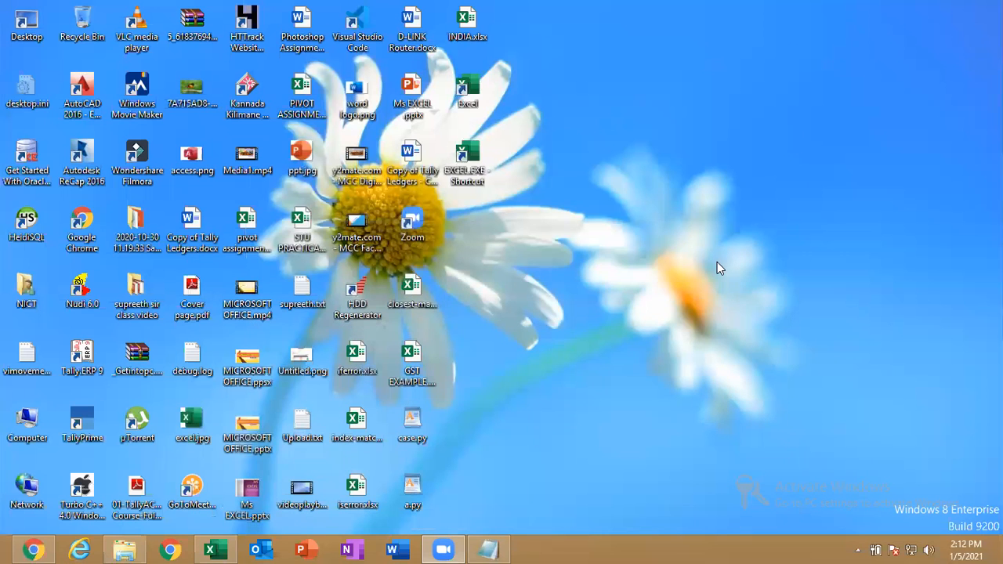
left_click(210, 550)
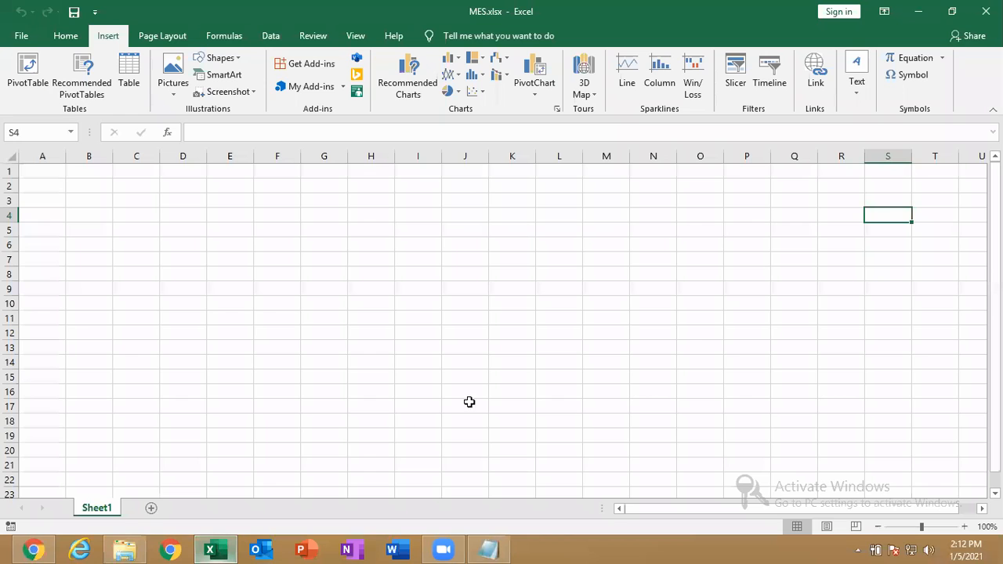
left_click(70, 38)
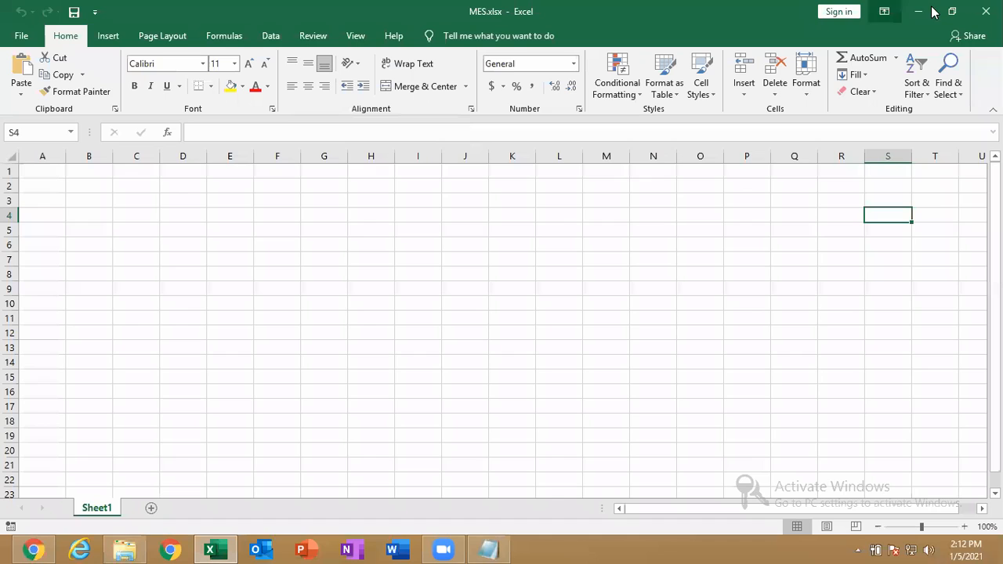
Step: Set the ribbon display to Auto-hide Ribbon, and enter 1 in cell A1 and 2 in cell A2
left_click(886, 11)
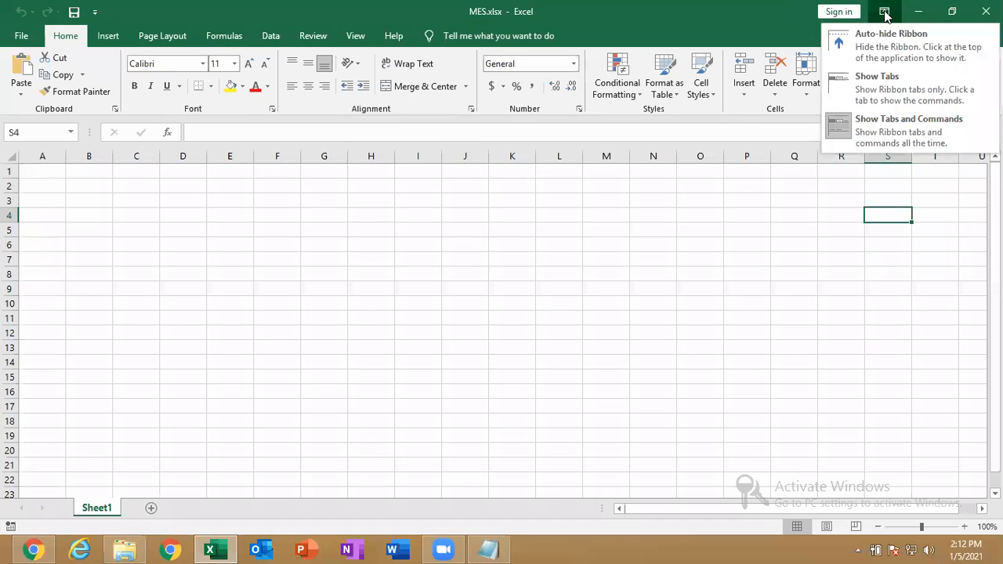
left_click(886, 37)
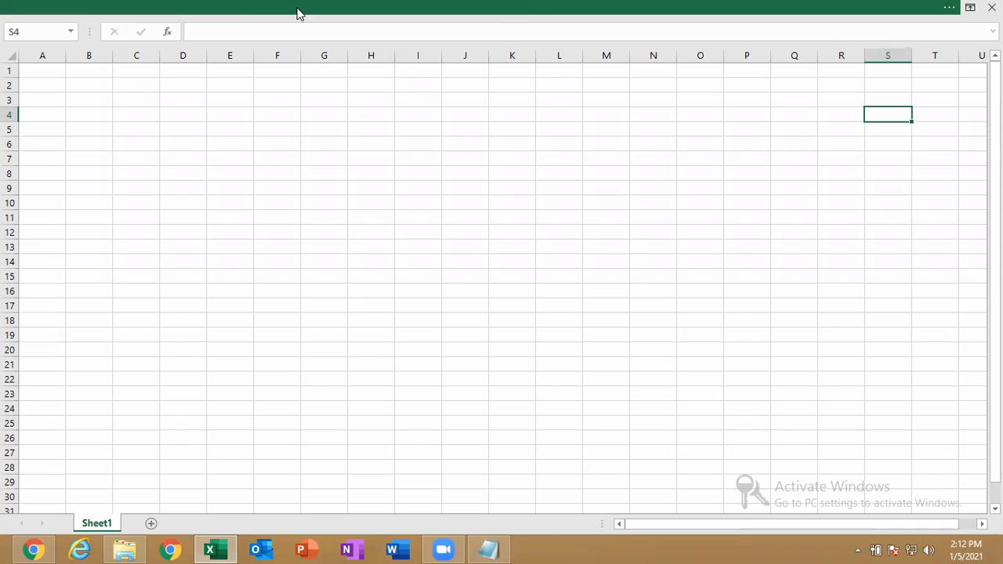
left_click(43, 70)
type("1")
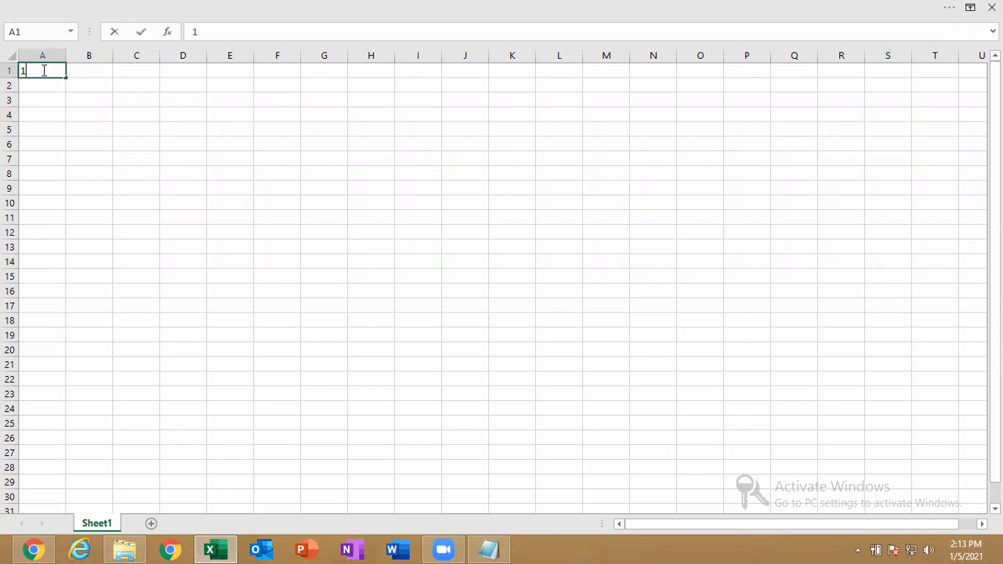
key("Return")
type("2")
key("Return")
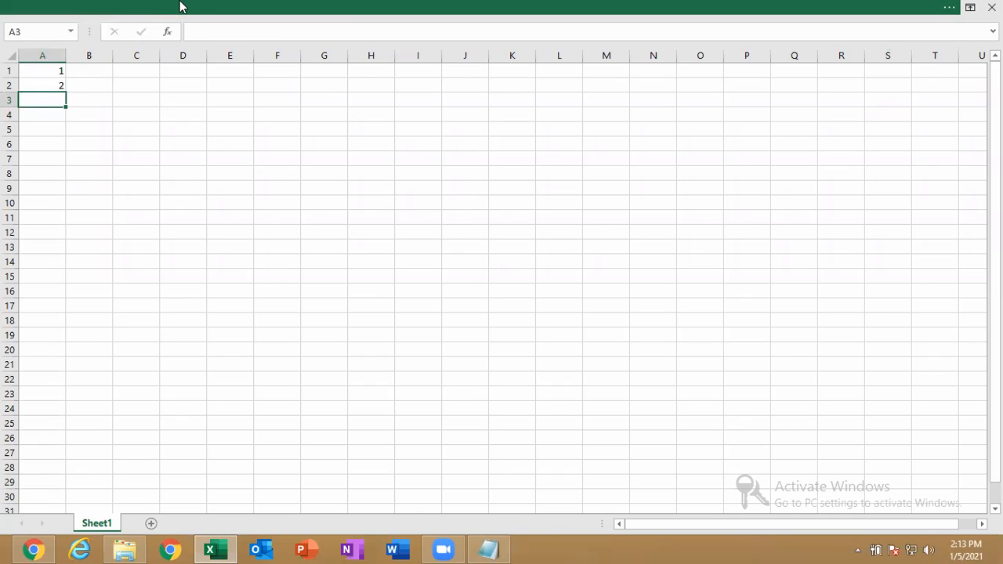
Step: Reveal the auto-hidden ribbon temporarily, return to the sheet, and set the ribbon display to Show Tabs
left_click(180, 7)
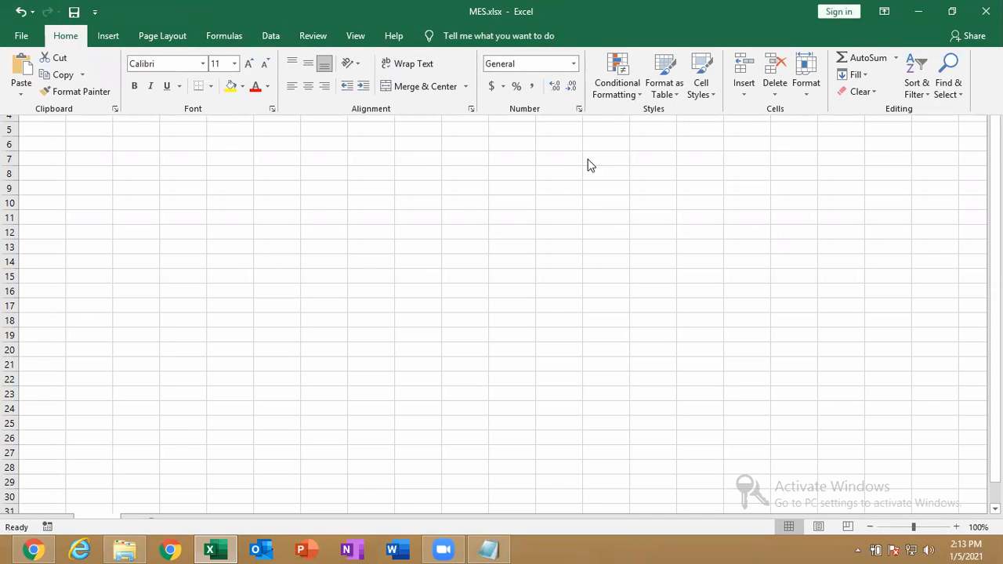
left_click(479, 233)
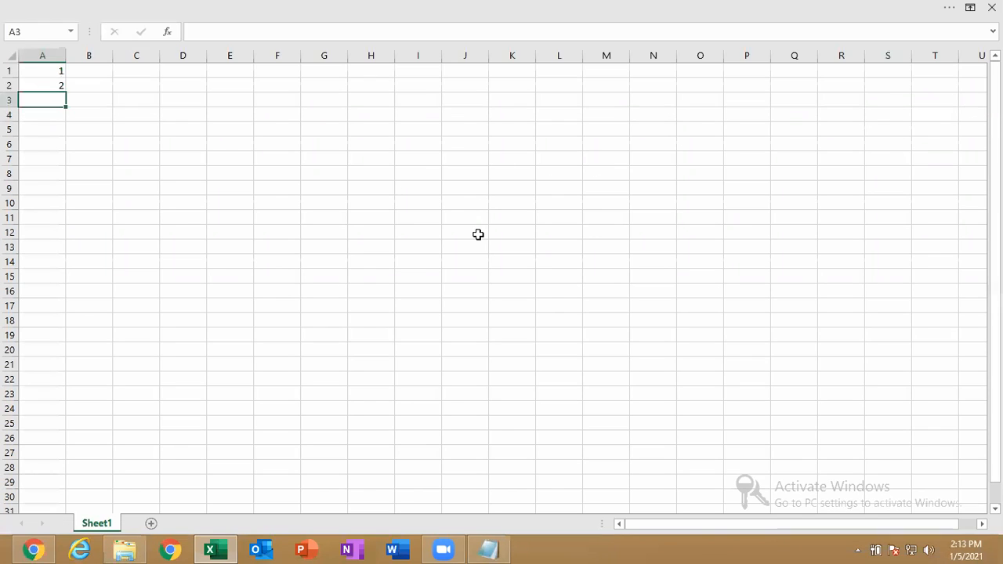
left_click(970, 9)
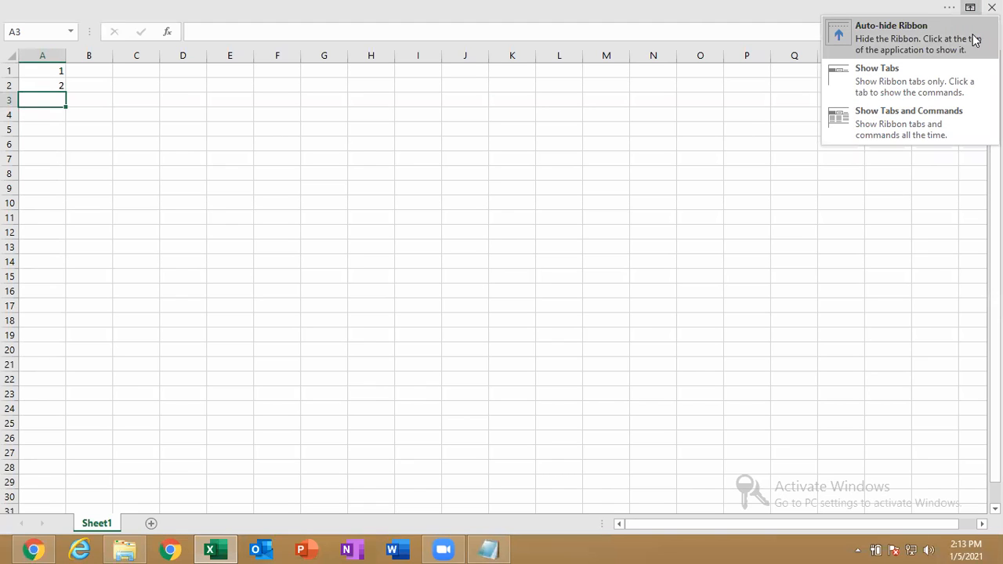
left_click(919, 74)
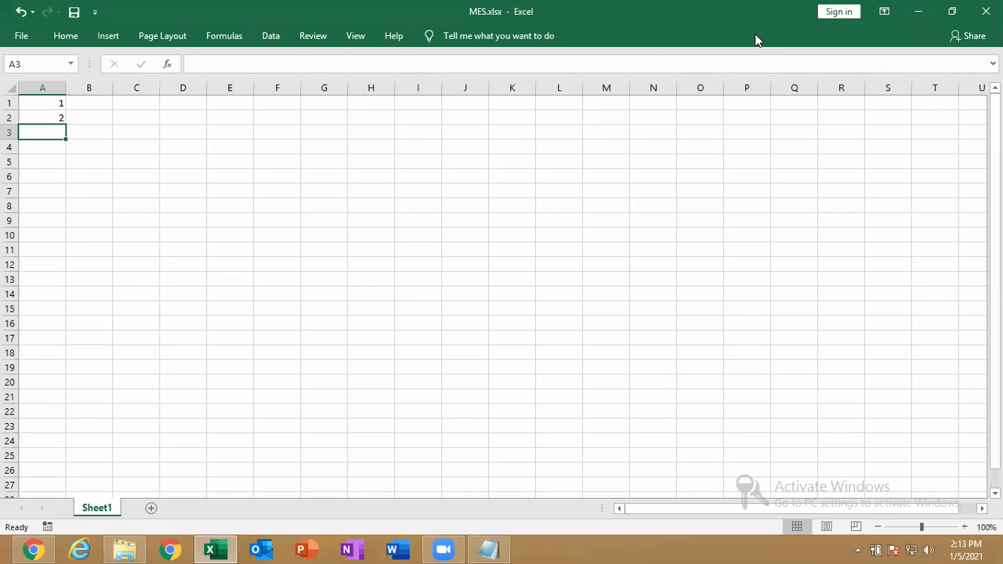
Step: Temporarily display the Review and View commands from the tabs-only ribbon, collapsing it again after each look
left_click(298, 45)
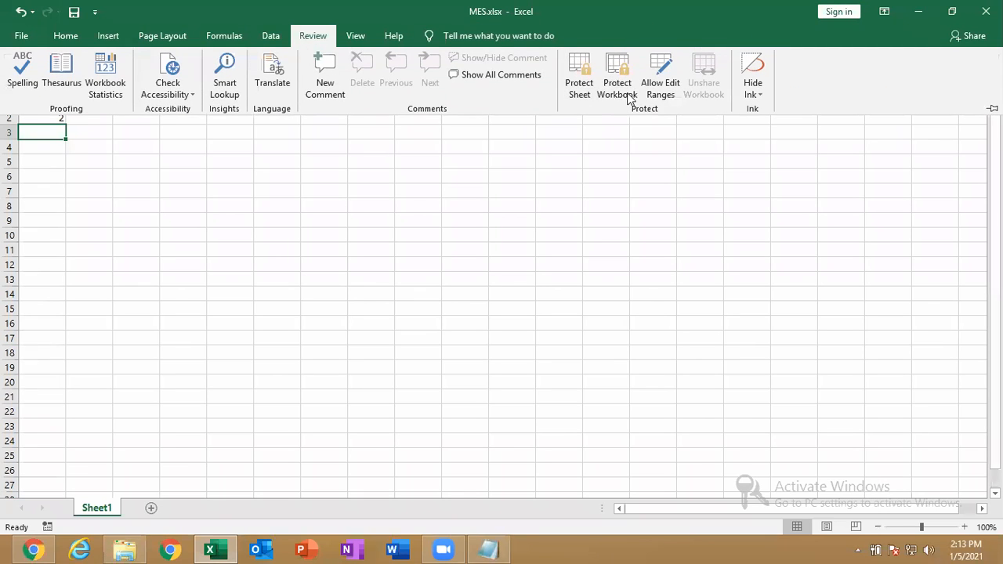
left_click(368, 301)
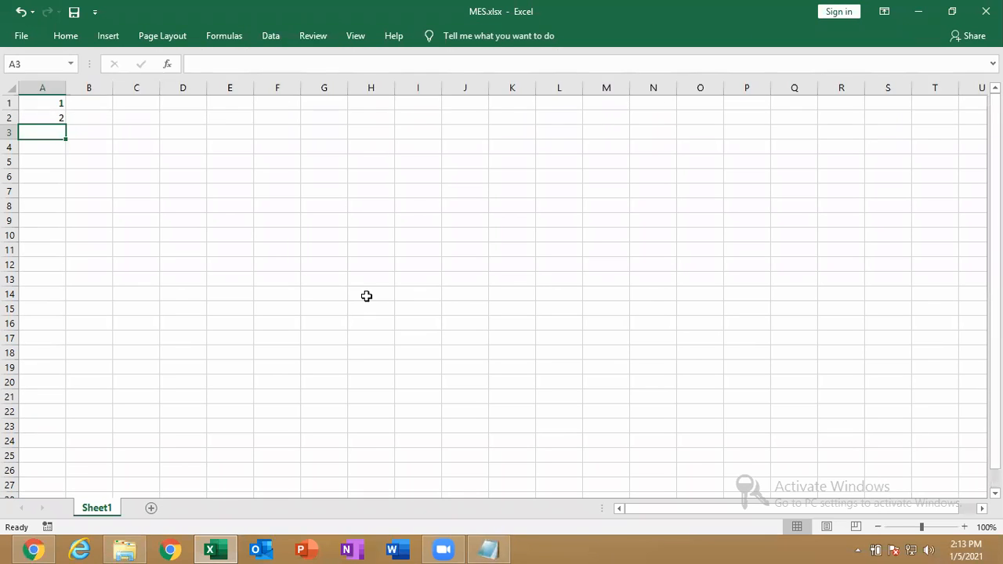
left_click(317, 37)
left_click(362, 210)
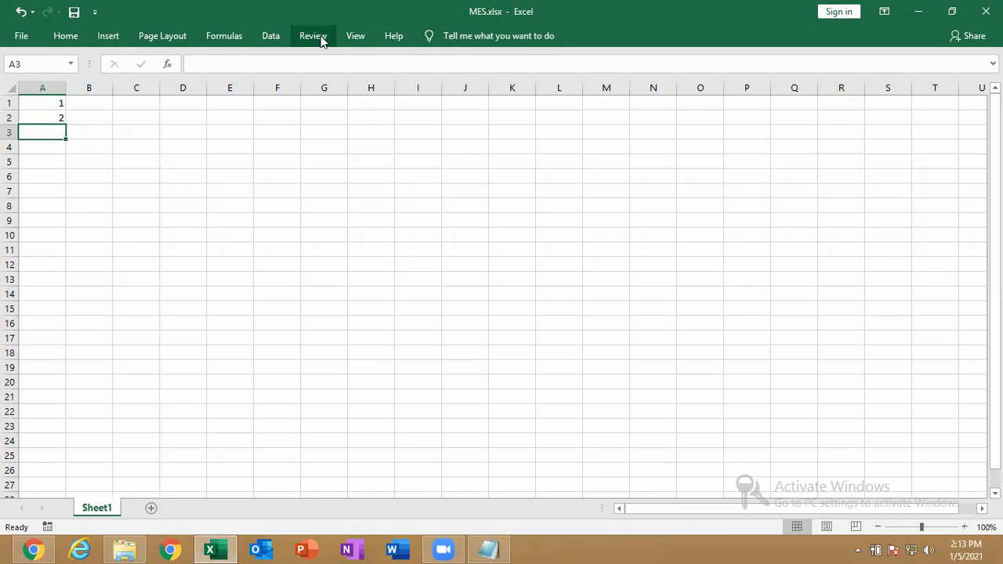
left_click(316, 36)
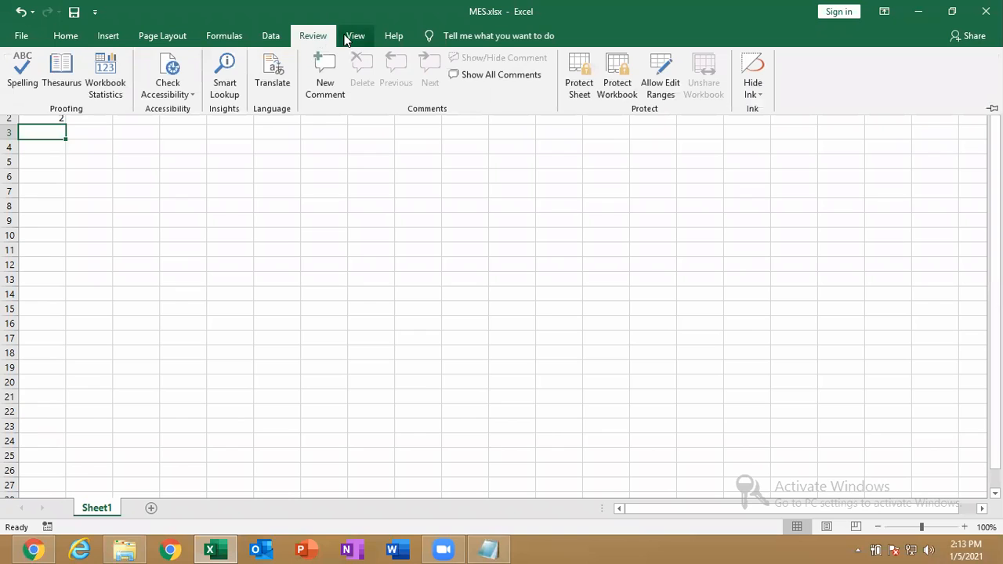
left_click(353, 36)
left_click(402, 280)
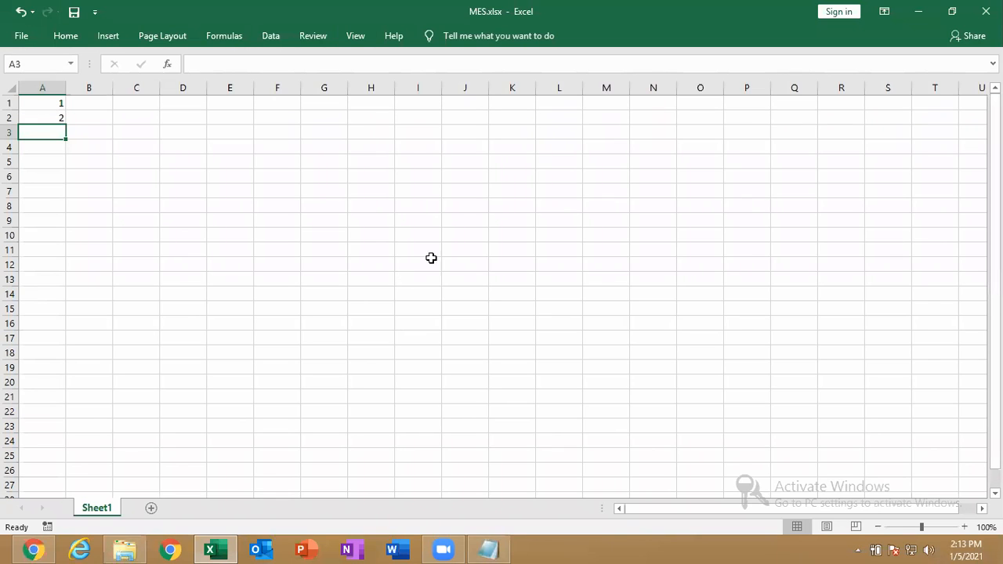
Step: Set the ribbon display to Show Tabs and Commands and select cell H6
left_click(884, 11)
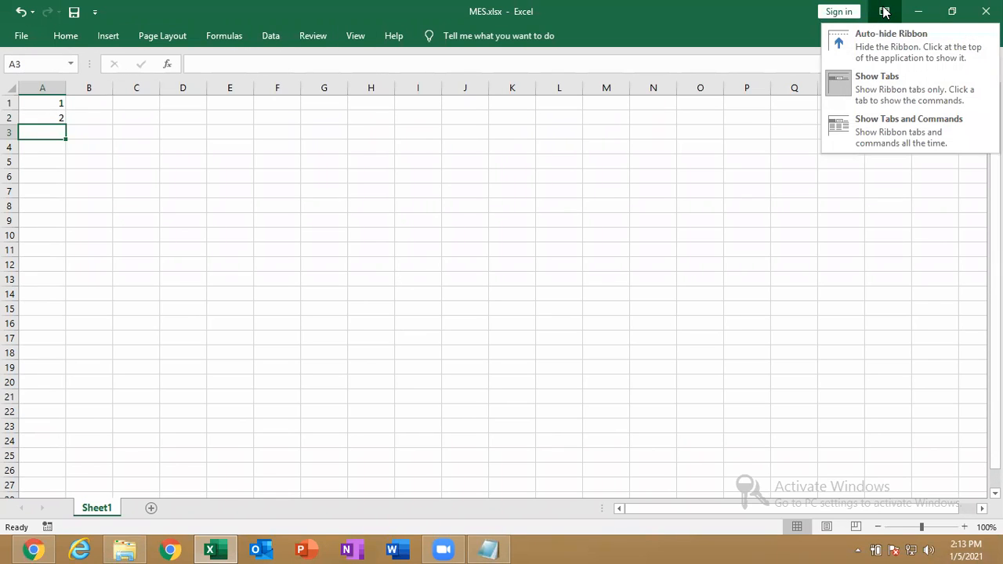
left_click(894, 132)
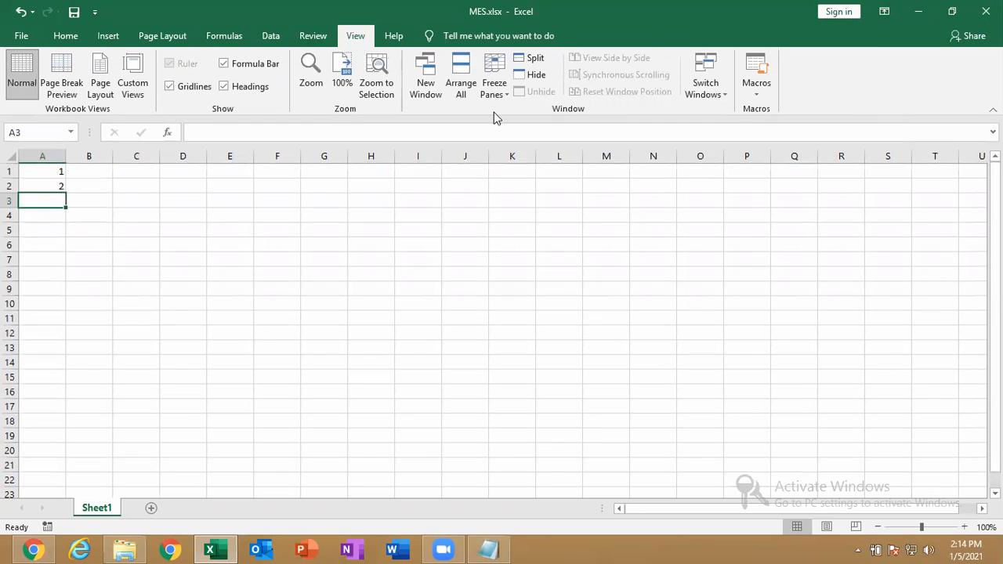
left_click(359, 240)
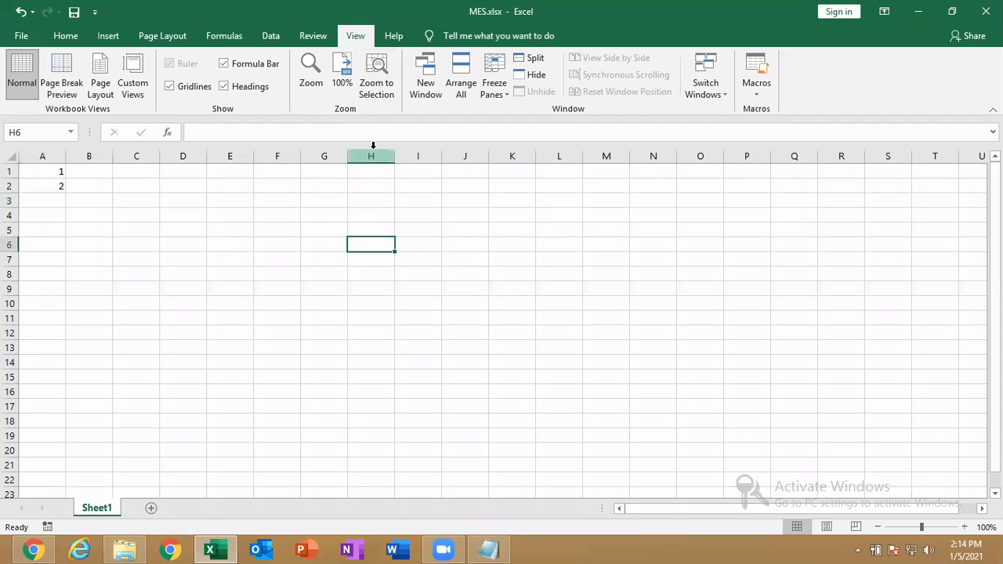
Step: Cycle the ribbon display through Auto-hide Ribbon and Show Tabs, and return it to Show Tabs and Commands
left_click(884, 11)
left_click(896, 49)
left_click(970, 7)
left_click(926, 80)
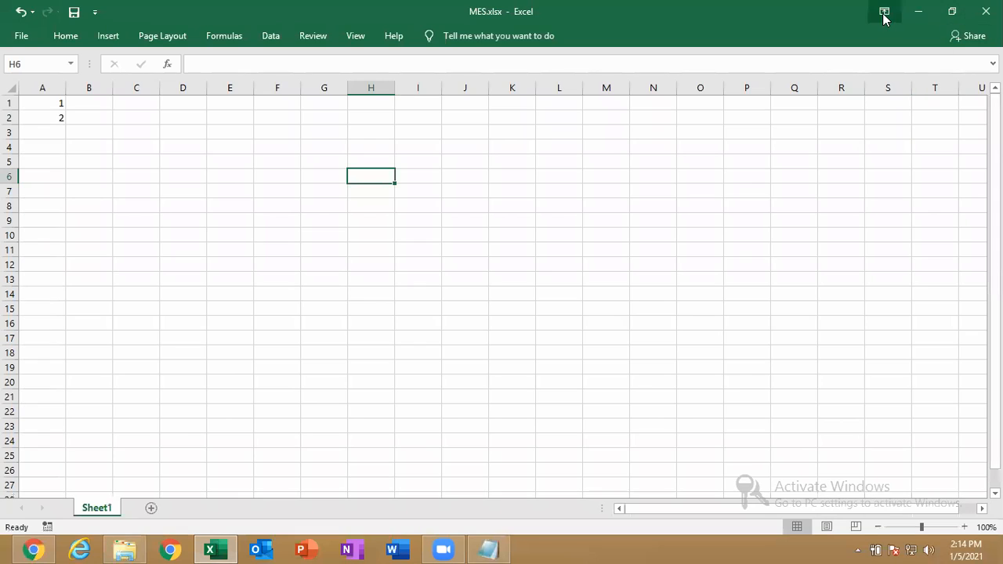
left_click(884, 11)
left_click(894, 127)
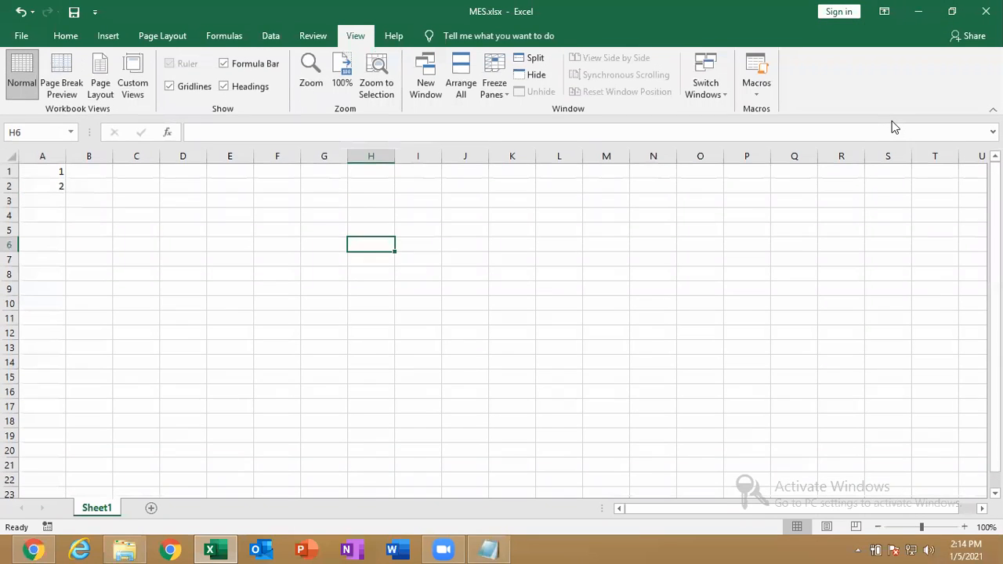
Step: Restore down and re-maximize the Excel window, and close MES.xlsx with its changes saved
left_click(952, 12)
left_click(453, 12)
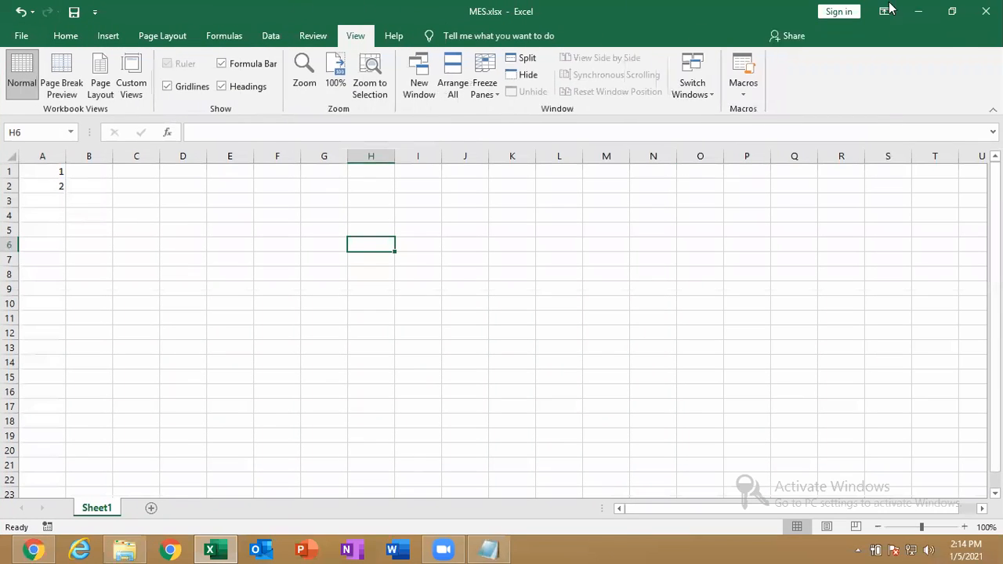
left_click(986, 11)
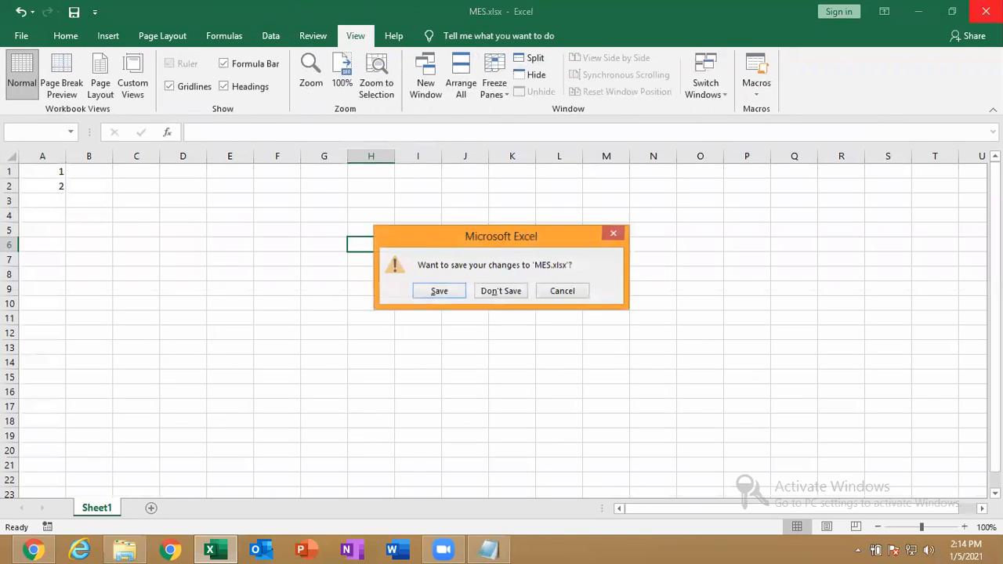
left_click(432, 288)
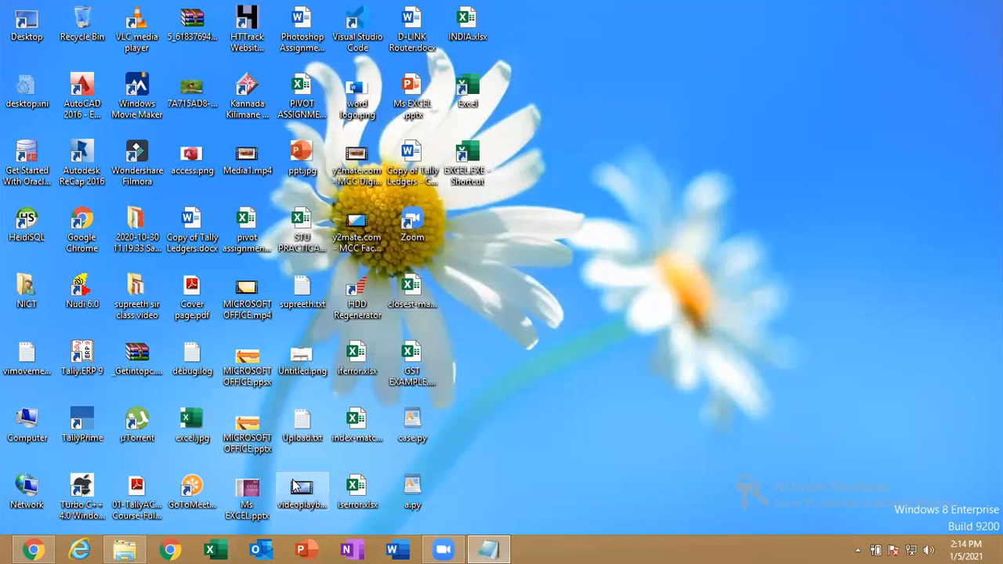
Step: Reopen MES.xlsx from the My Documents folder in File Explorer and maximize the workbook window
left_click(125, 549)
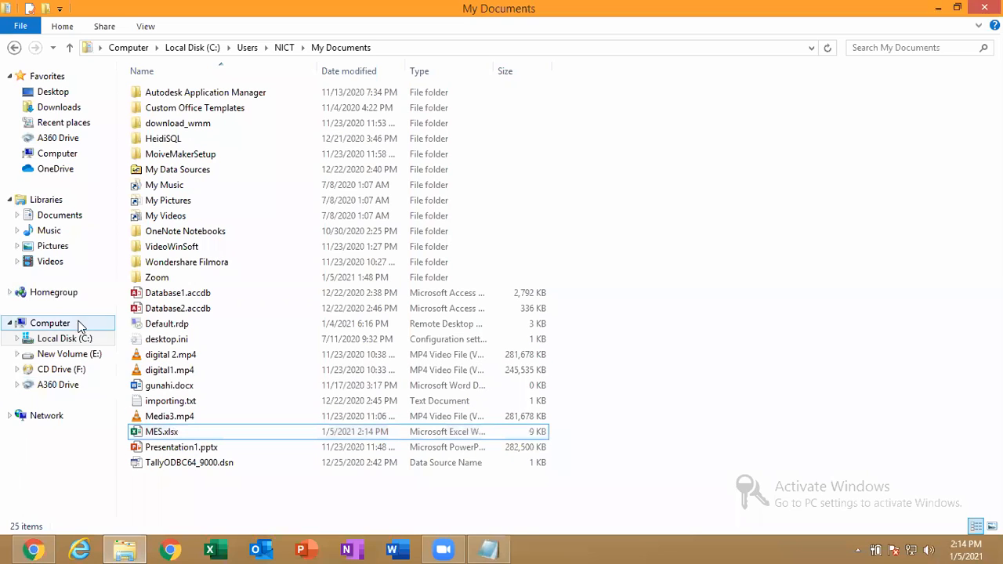
left_click(208, 435)
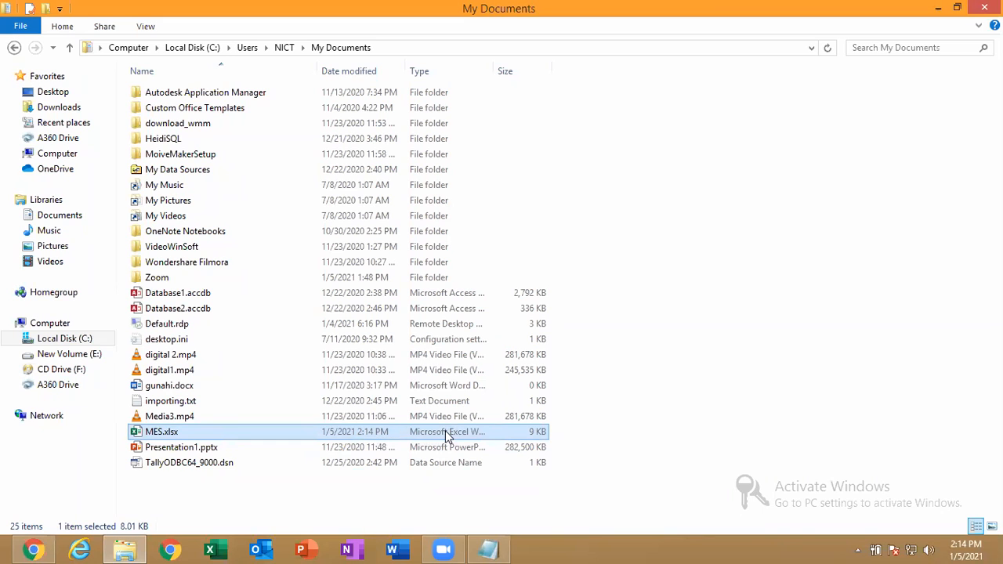
double_click(539, 435)
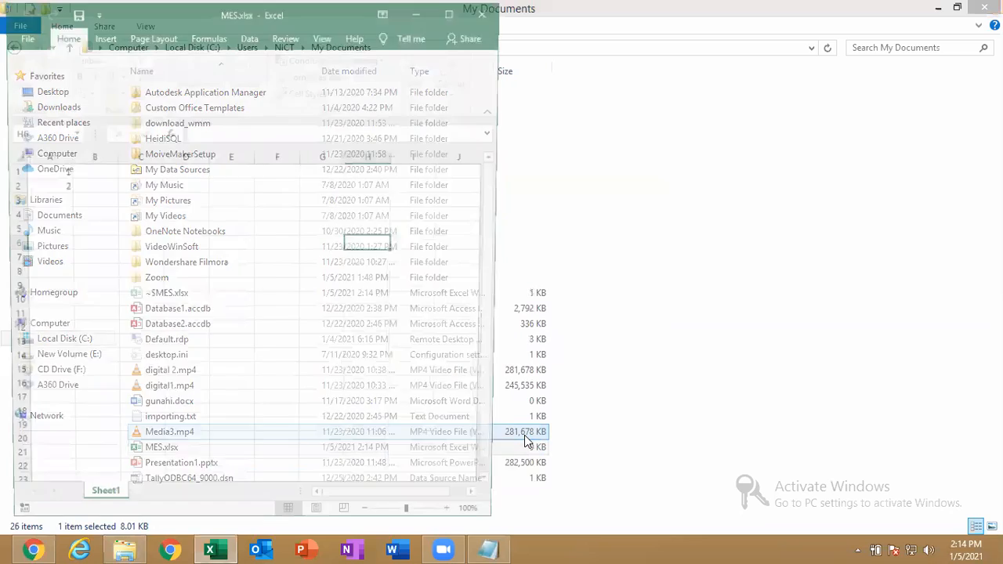
left_click(454, 13)
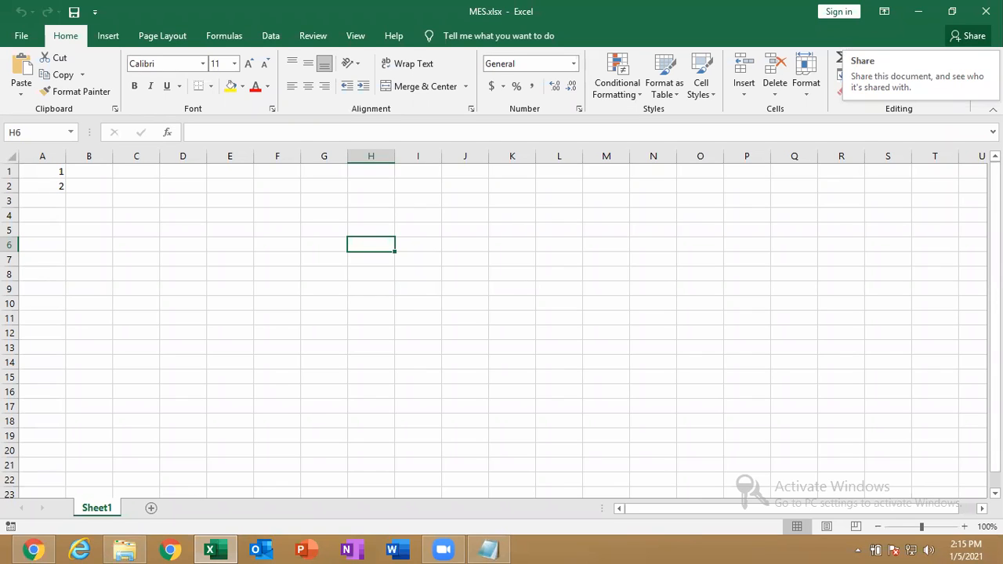
Step: Select cell P9, highlight its address in the Name Box, and select cell B6 to compare the address shown
left_click(726, 283)
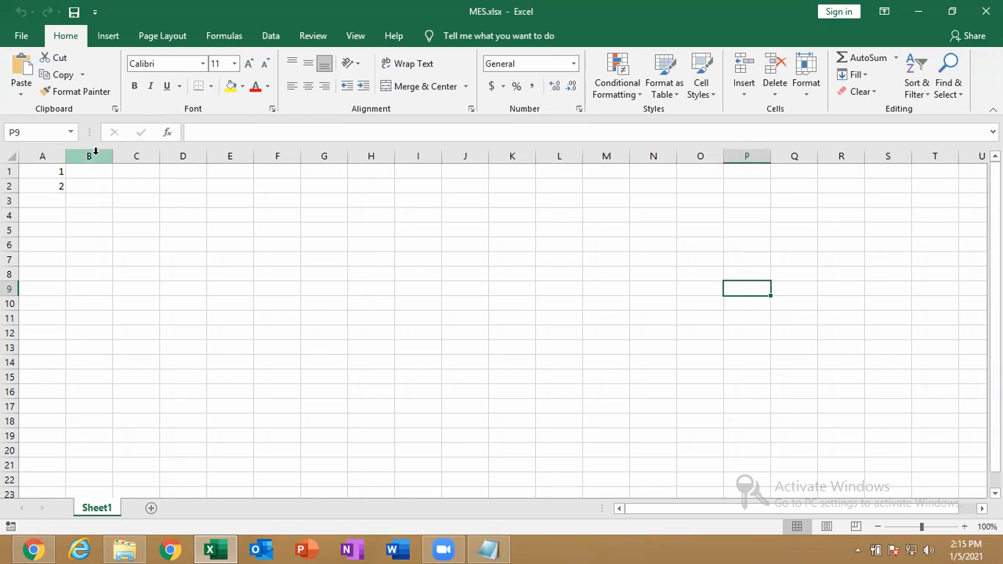
left_click(51, 133)
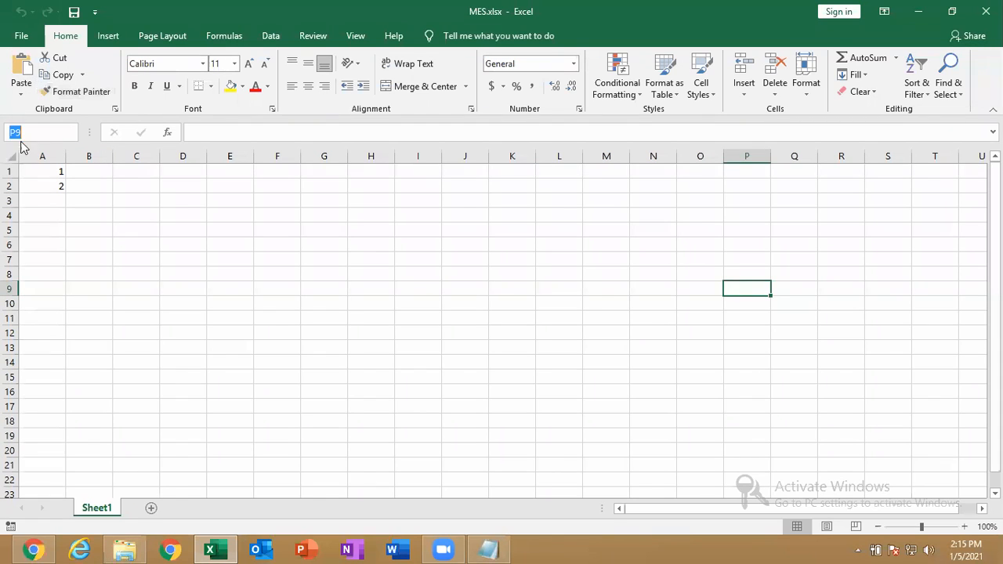
left_click(90, 239)
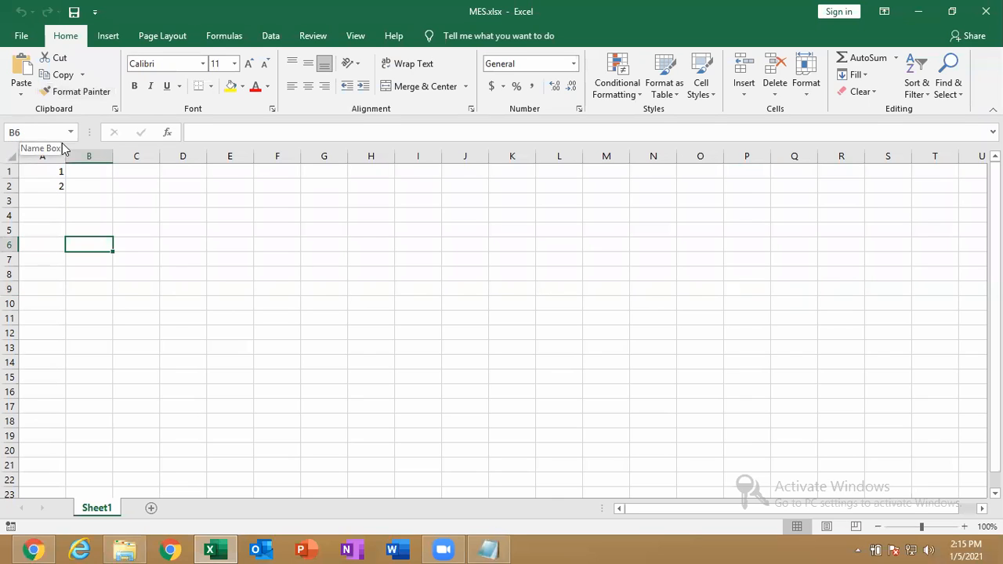
Step: Switch to Notepad and add the heading "NAME BOX:" below the commands / tools line, leaving two blank lines between
left_click(488, 549)
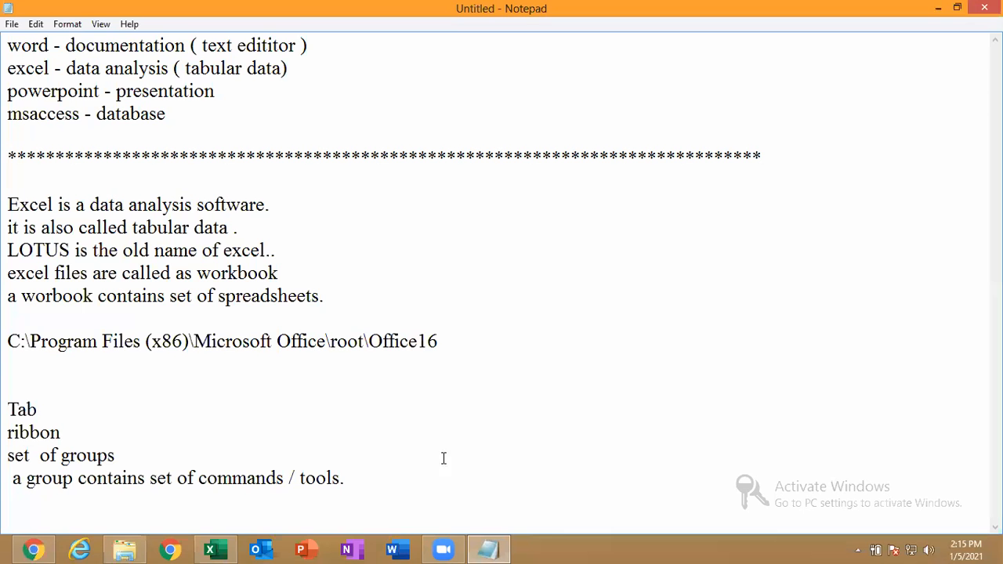
left_click(403, 479)
key("Return")
key("Return")
key("Return")
key("Return")
key("Return")
key("Return")
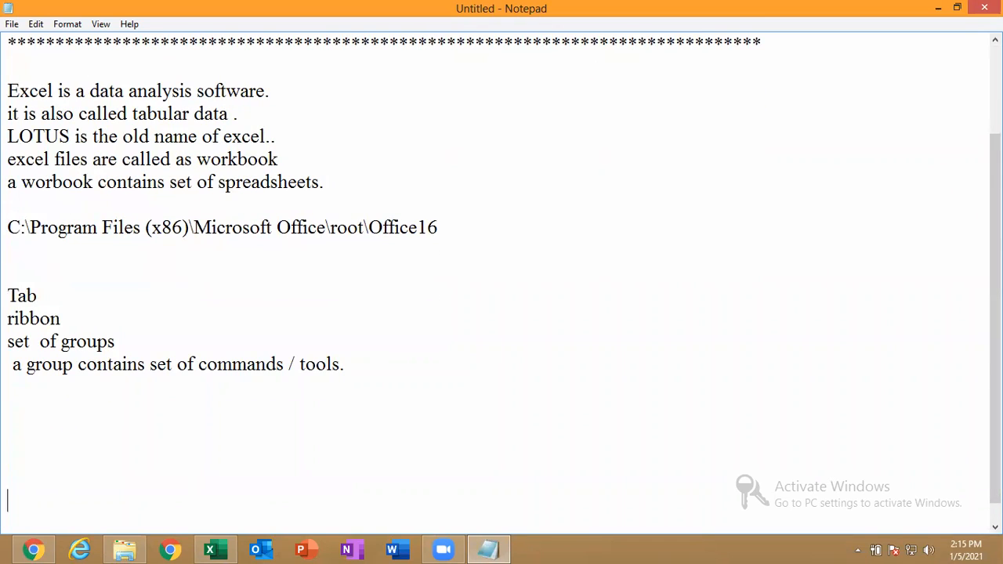
key("BackSpace")
key("BackSpace")
key("BackSpace")
type("NAME ")
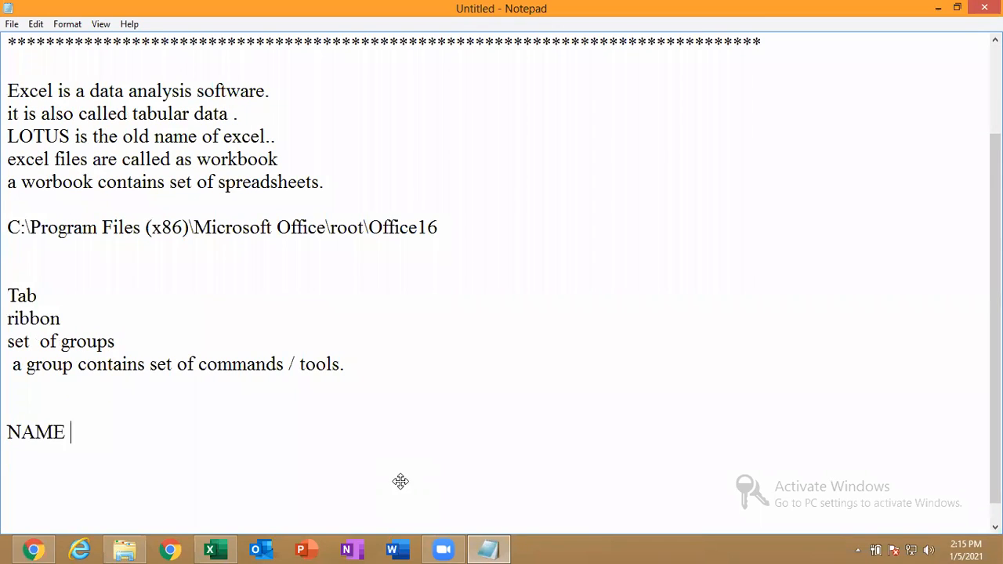
type("BOX:")
key("Return")
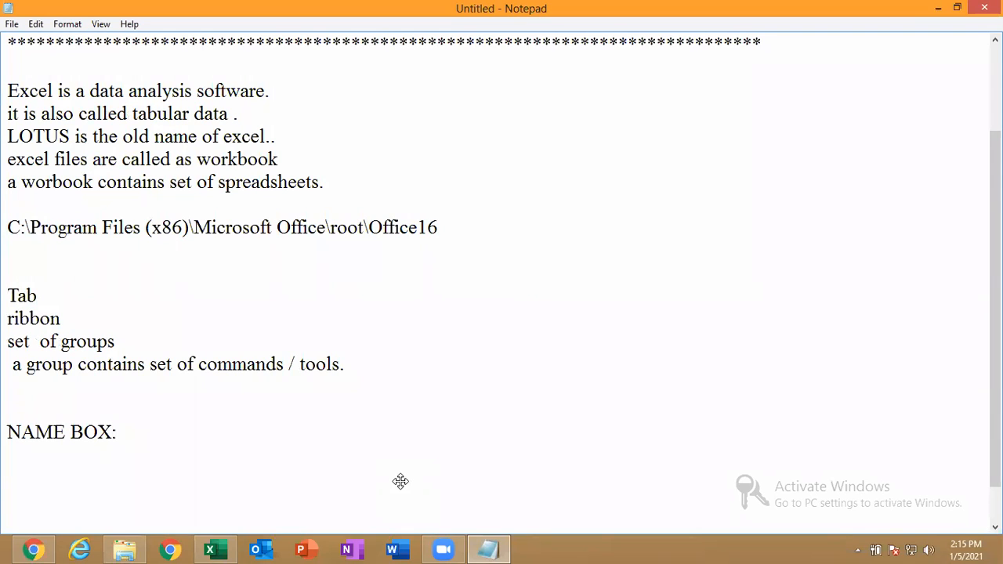
Step: Write "name box is used to identify the cell address..." after the "NAME BOX:" heading in the notes
left_click(801, 263)
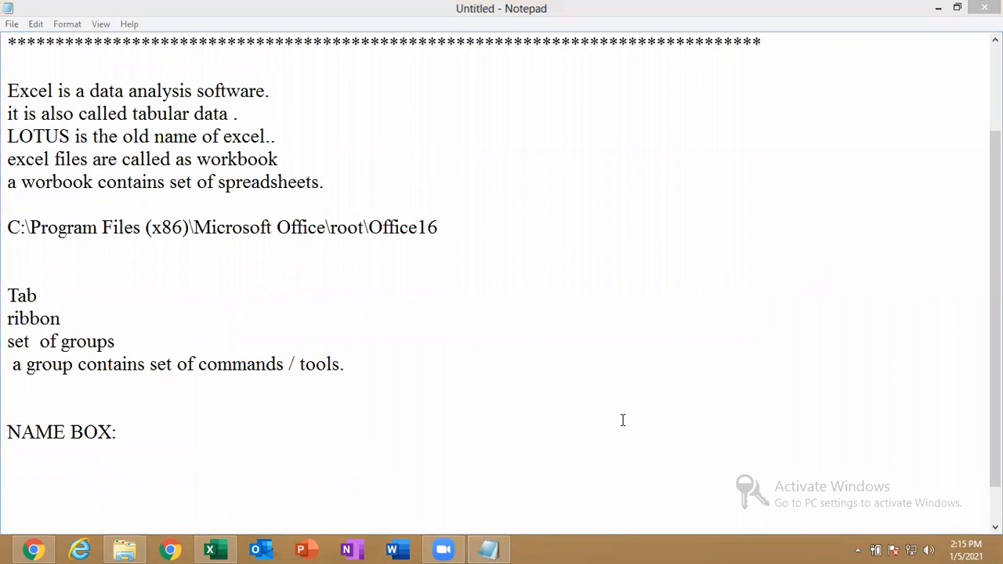
left_click(265, 421)
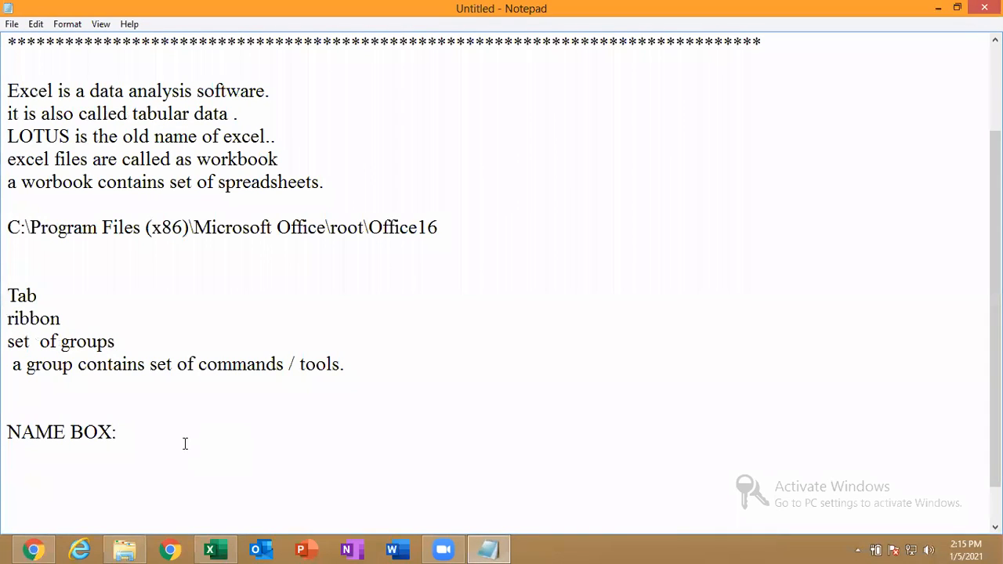
type("NAME")
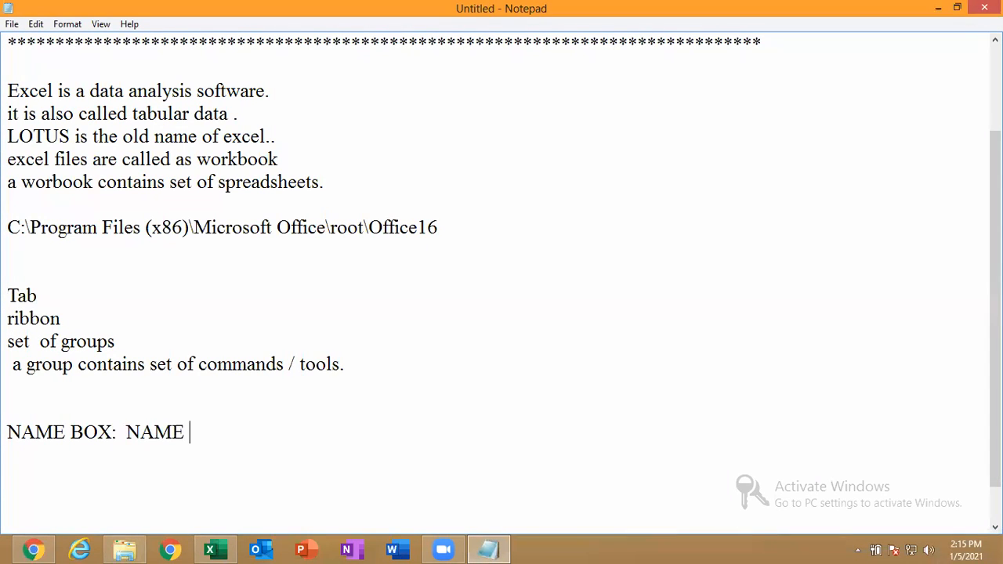
key("BackSpace")
key("BackSpace")
key("BackSpace")
key("BackSpace")
type("name b")
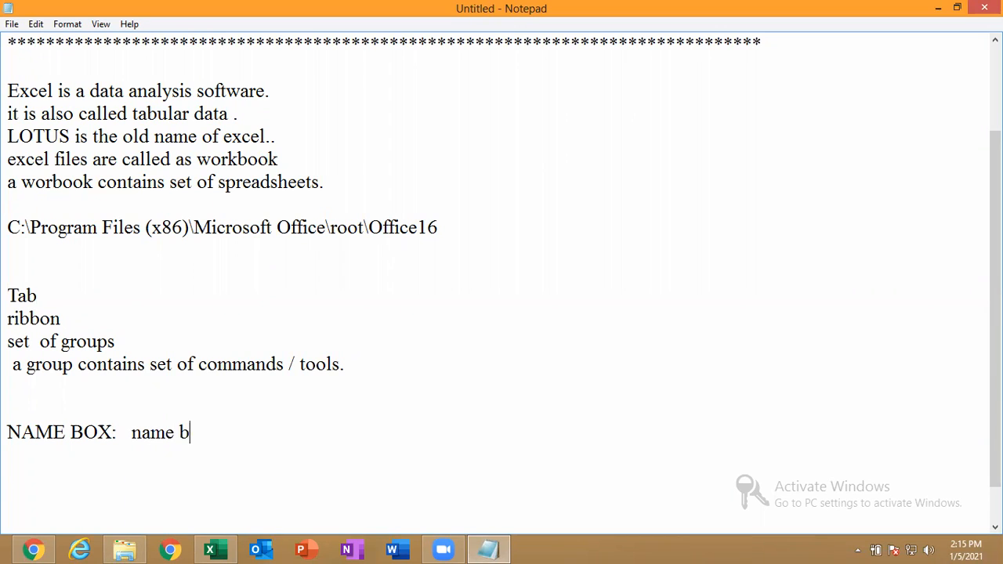
type("ox is used to id")
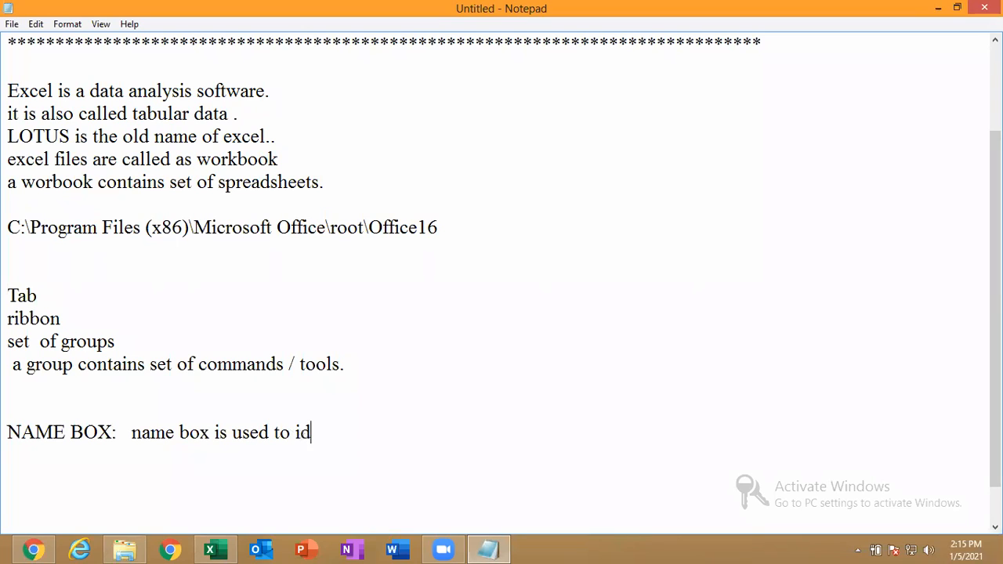
type("entify the cell a")
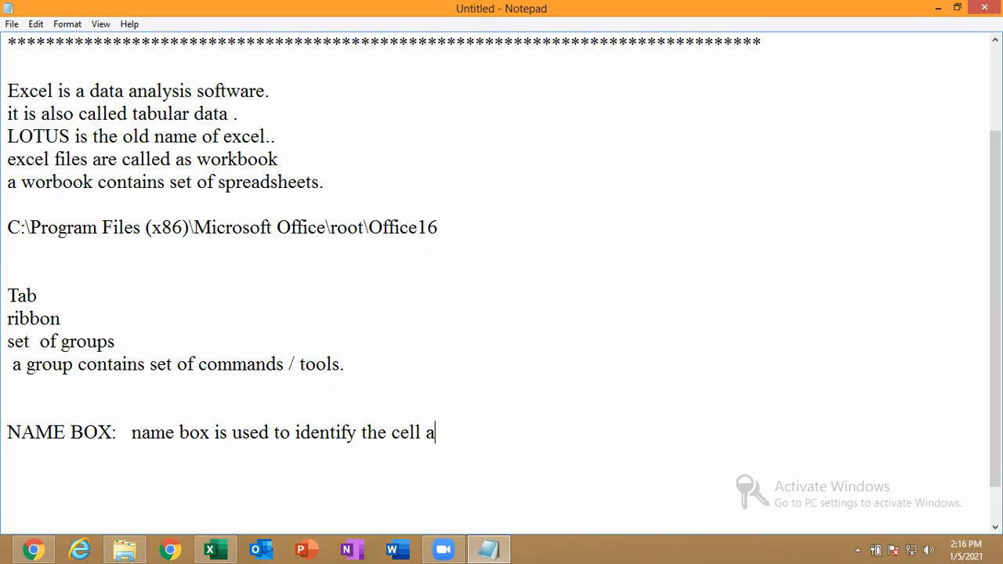
type("ddress...")
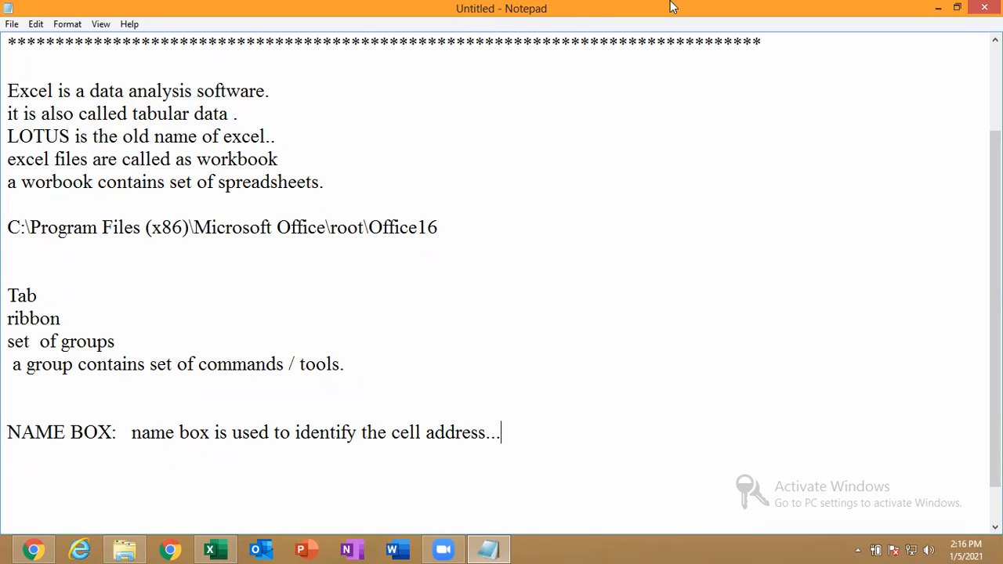
Step: Return to the MES.xlsx workbook and select cells J11 and O12 to compare their addresses in the Name Box
left_click(939, 10)
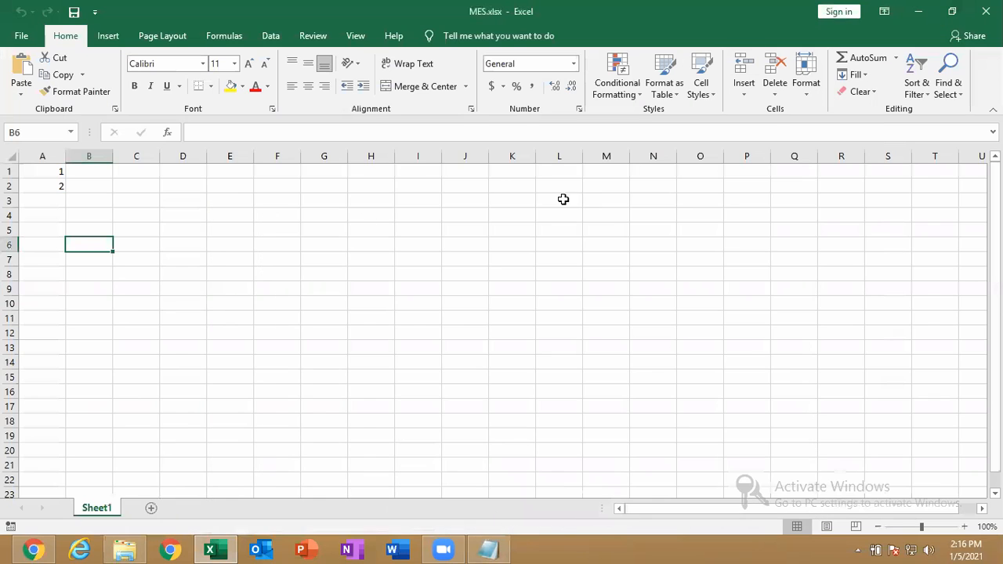
left_click(478, 320)
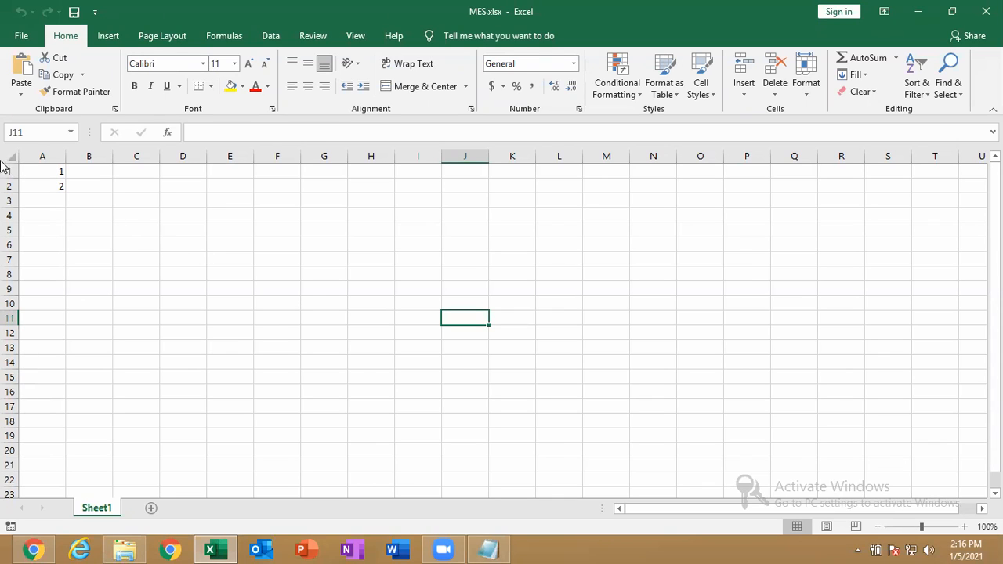
left_click(3, 133)
left_click(683, 329)
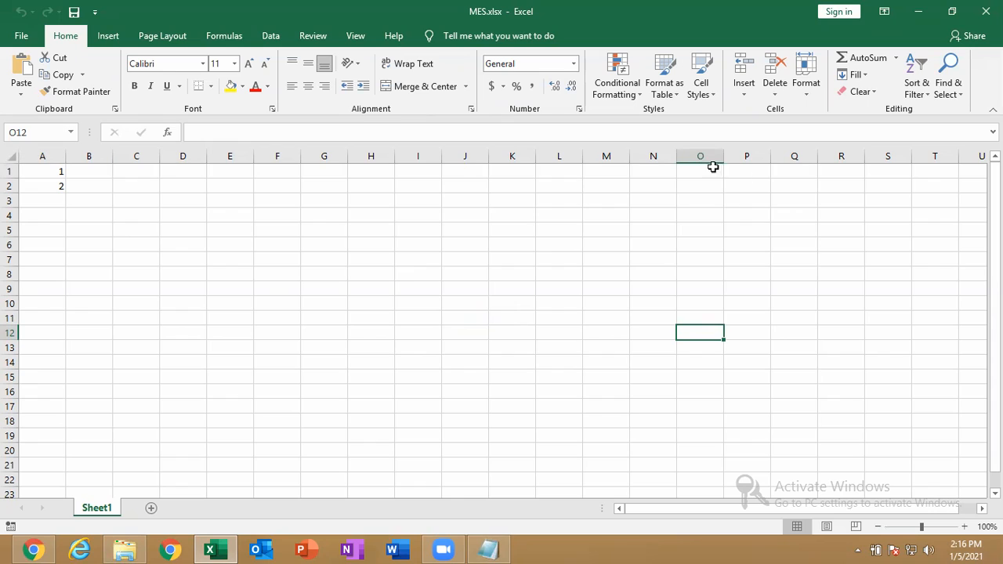
Step: Jump to cell D25 through the Name Box and place the cursor in the formula bar
left_click(46, 130)
type("d25")
key("Return")
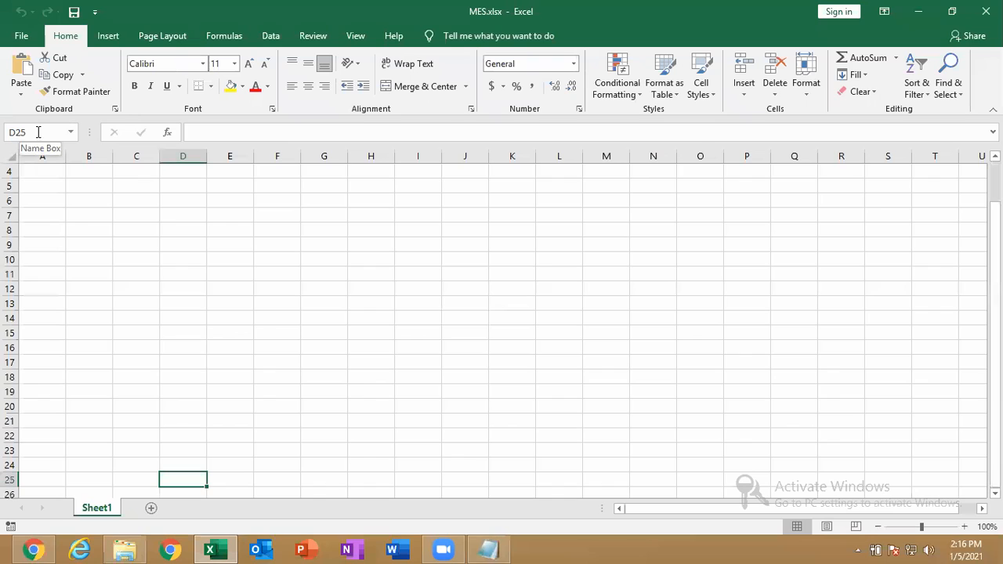
left_click(246, 133)
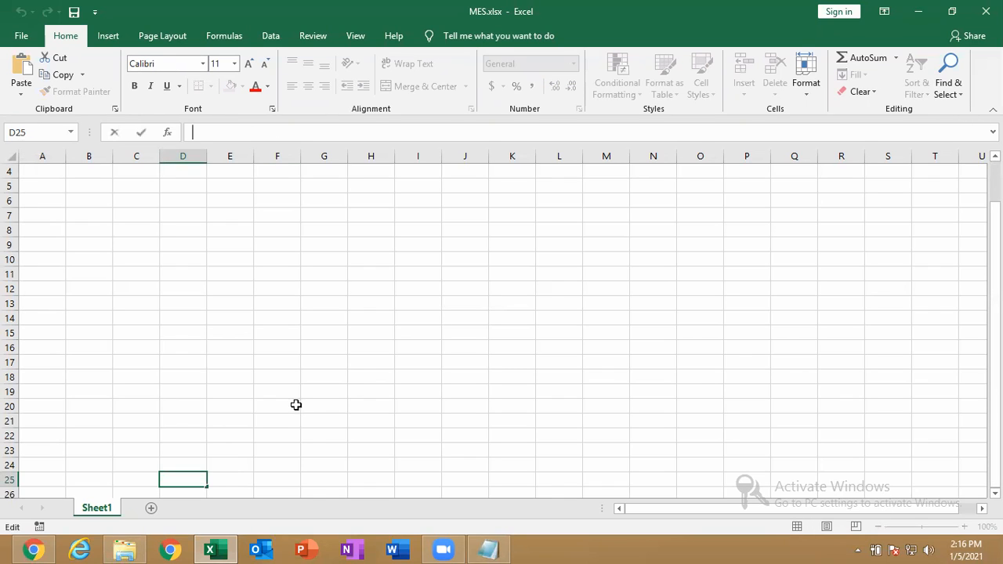
Step: Switch to Notepad and add the heading "FORMULA BAR:" below the NAME BOX note, leaving one blank line between
left_click(489, 550)
type("F")
key("BackSpace")
type("FORMU")
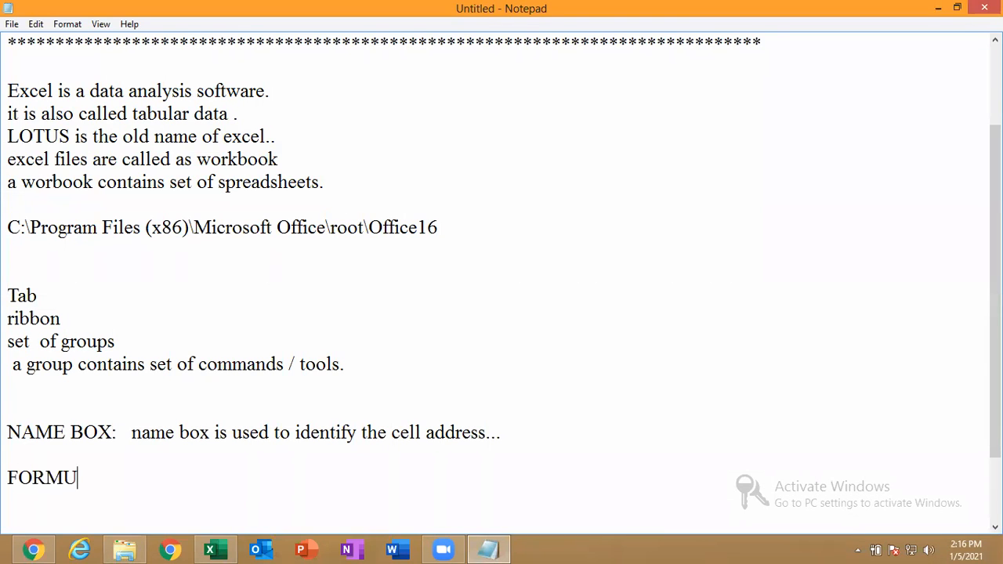
type("LA BAR: ")
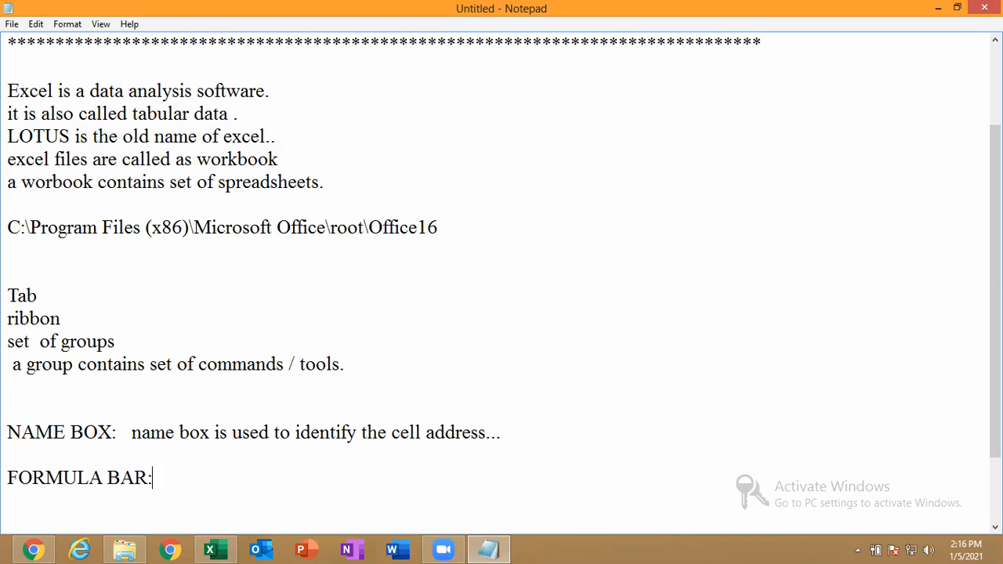
Step: Write "formula bar used to view the formula contain in the cell.." after the "FORMULA BAR:" heading, without a duplicate "view"
type("formula ba")
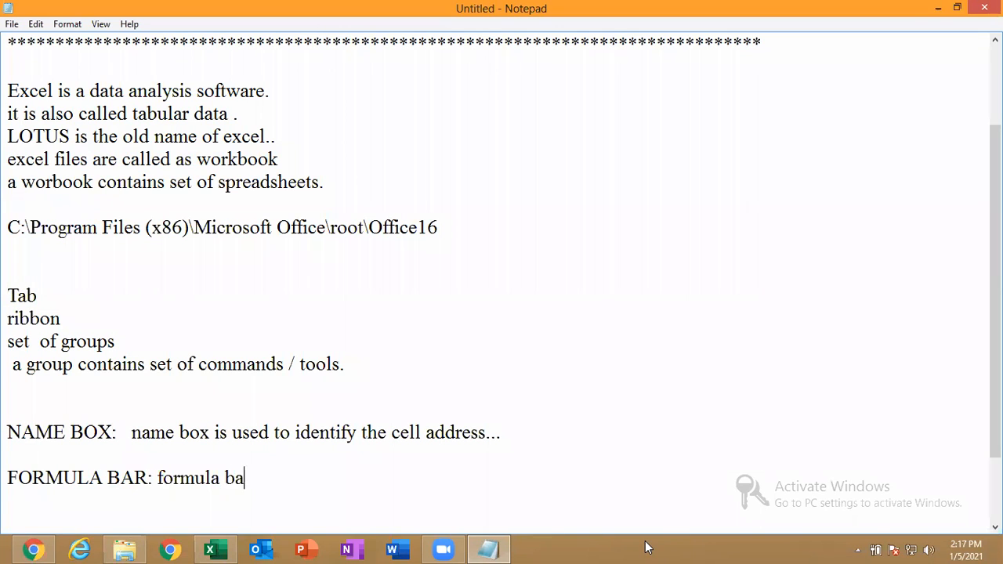
type("r used to vi")
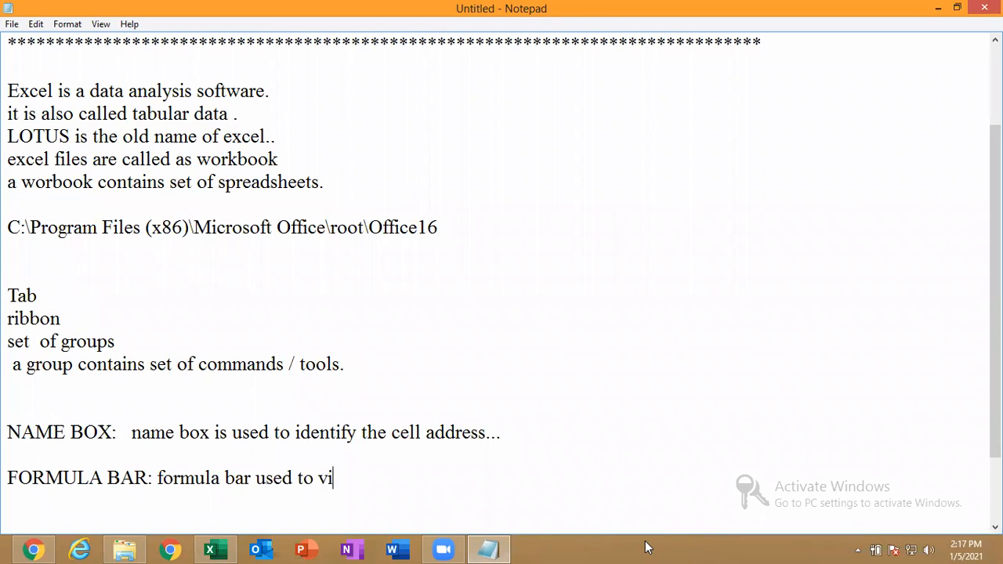
type("ew view the")
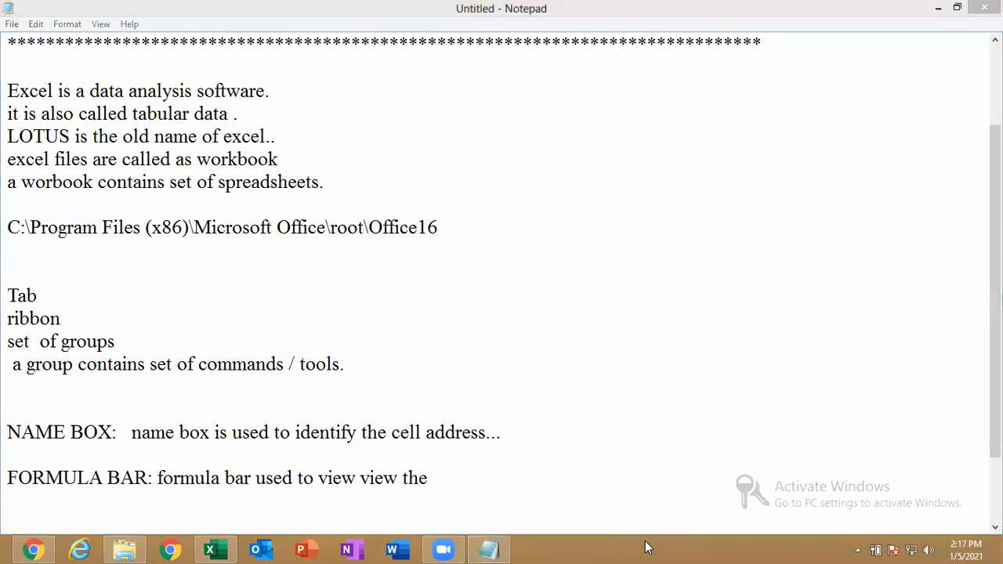
left_click(494, 480)
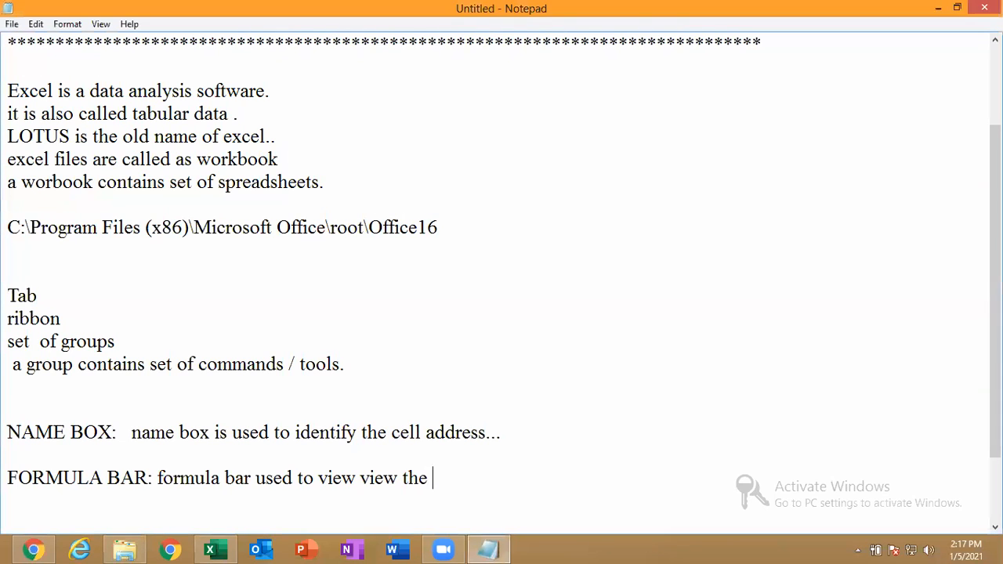
type("formula contain in the cell..")
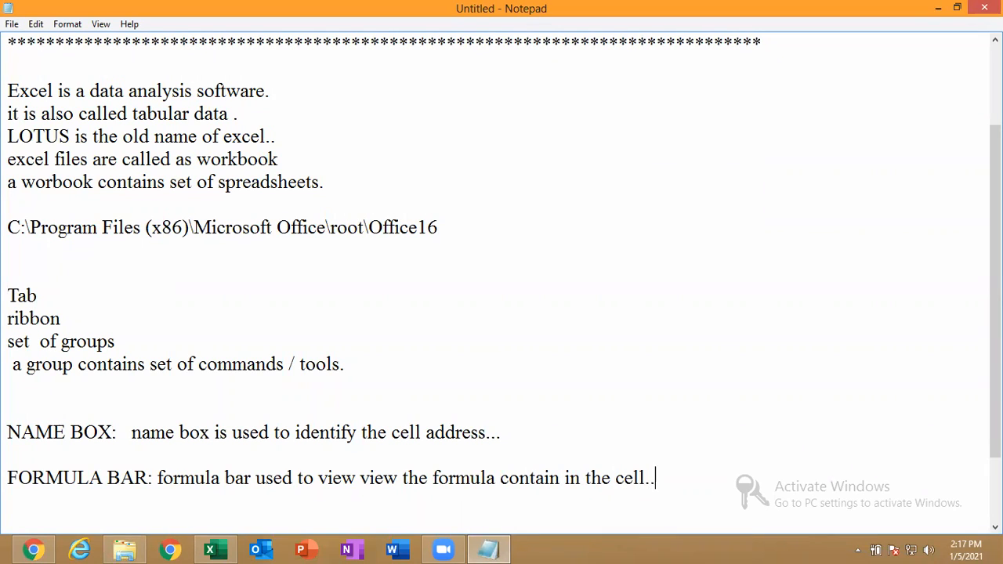
left_click_drag(356, 479, 316, 482)
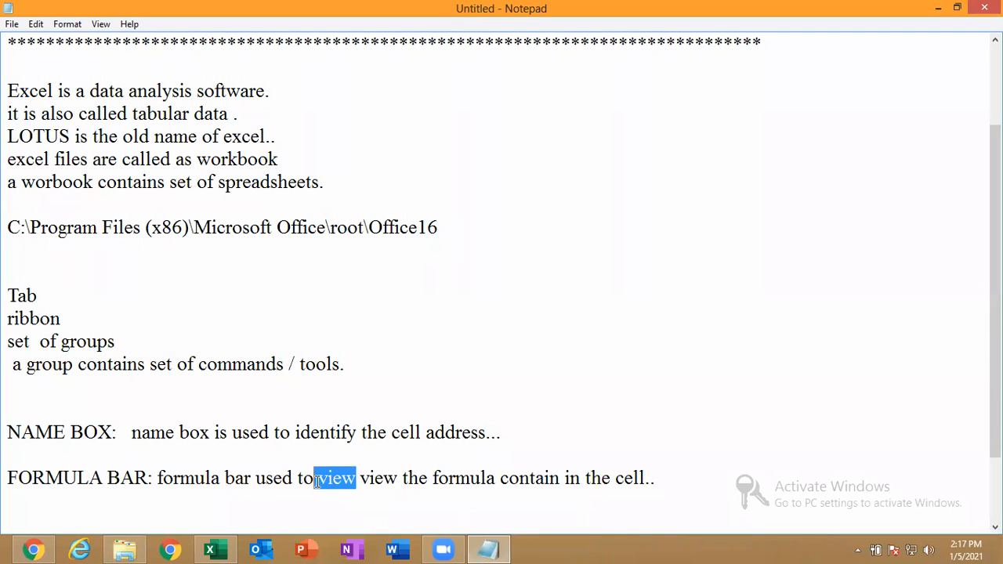
key("BackSpace")
Step: Append "if formula is not there in the cell it view the content in the cell.." to the FORMULA BAR note
left_click(629, 482)
type("if")
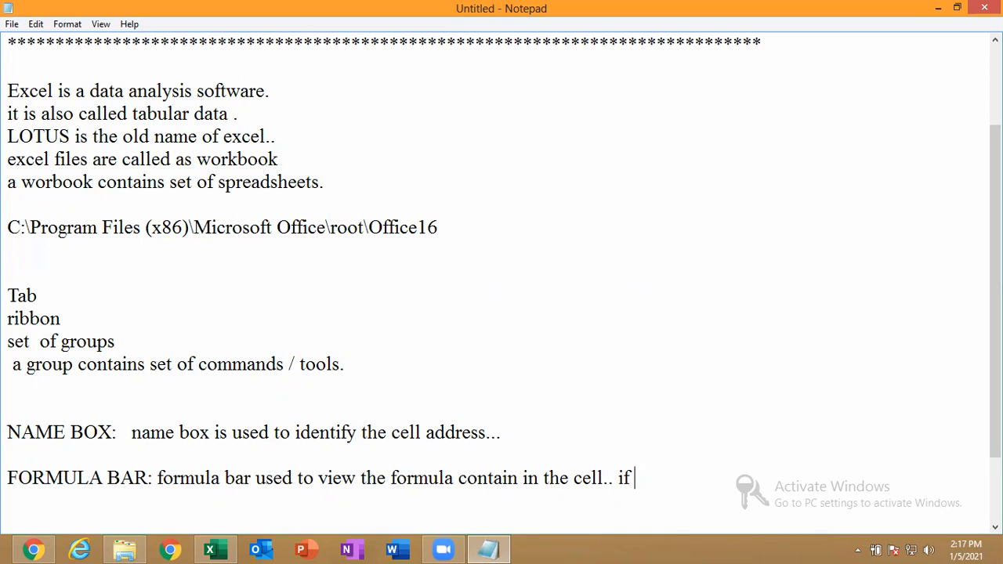
type("er formula is ")
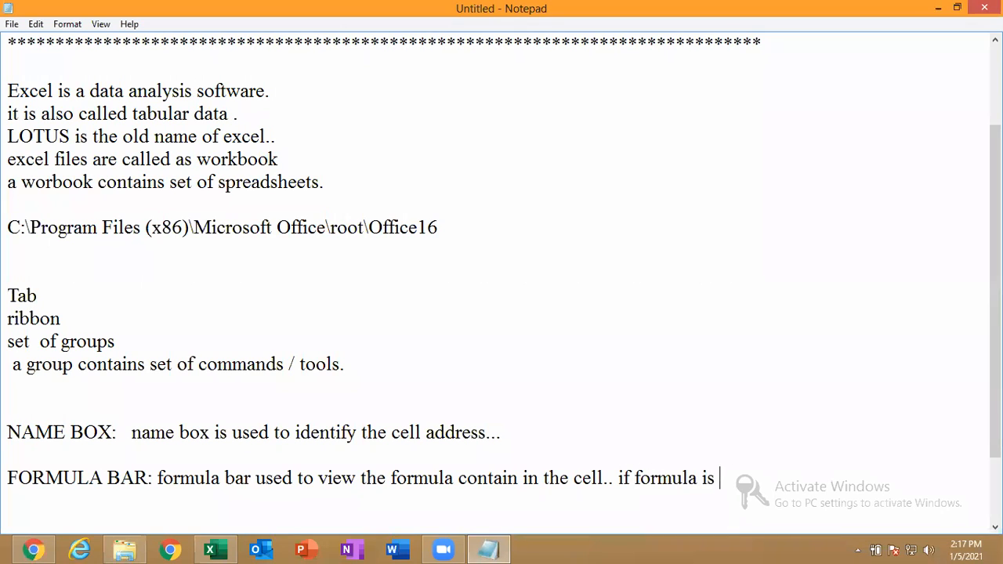
type("not t")
left_click(630, 481)
type("er")
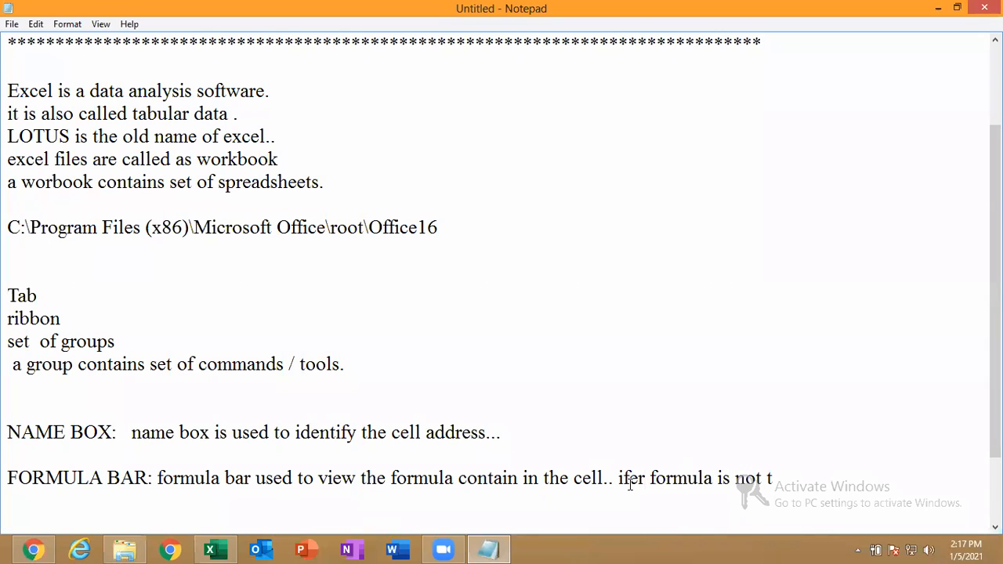
key("BackSpace")
key("BackSpace")
left_click(787, 476)
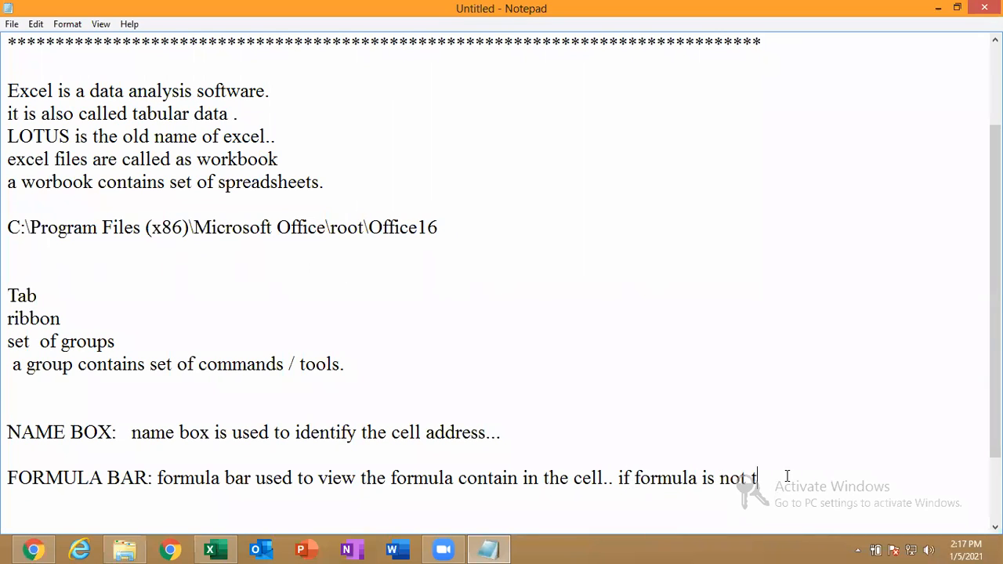
type("here in the cell it view the c")
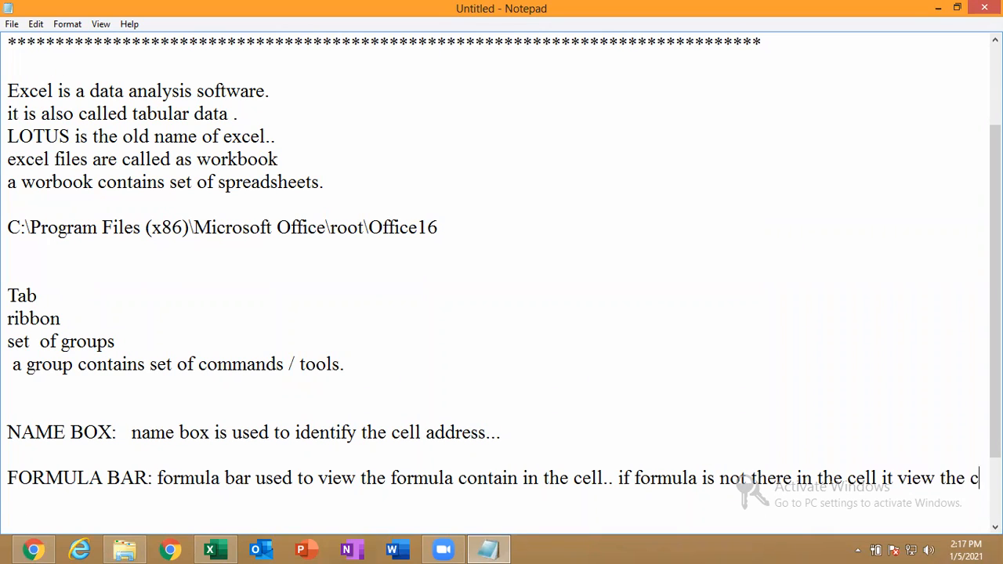
type("ontent in the cell..")
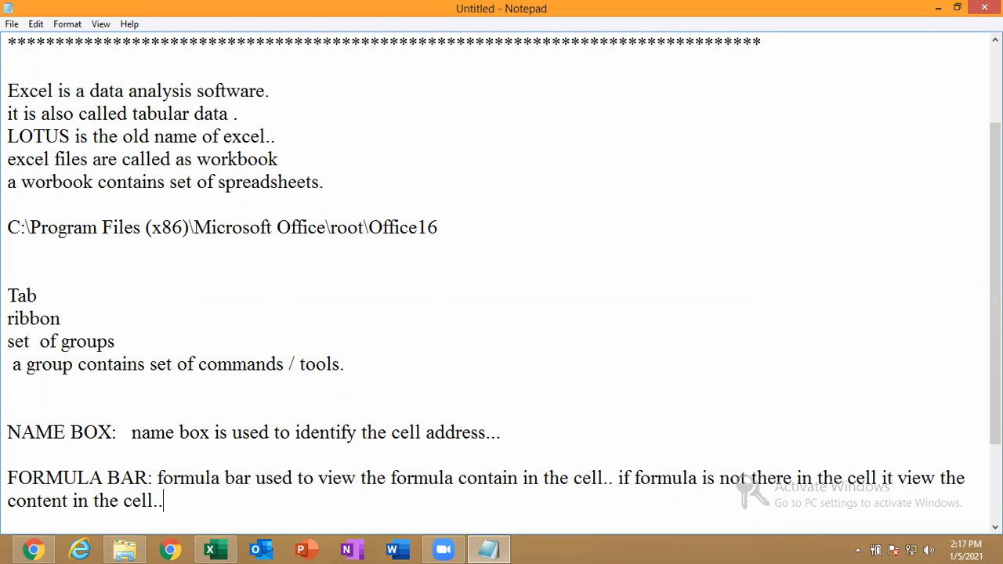
Step: Return to the Excel workbook, enter 56 in cell G6 and reselect the cell to view its content in the formula bar
left_click(937, 8)
left_click(338, 174)
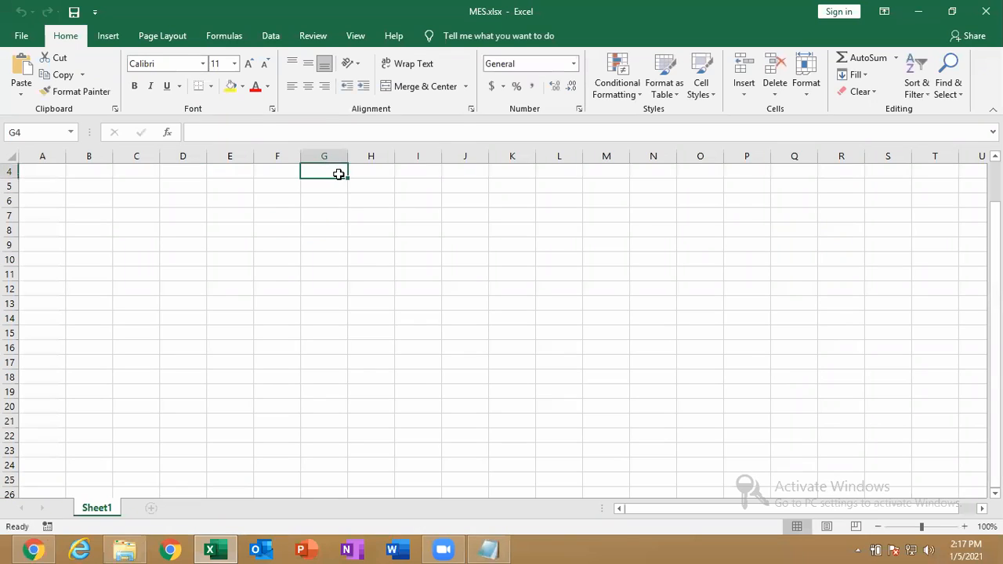
left_click(195, 134)
left_click(320, 206)
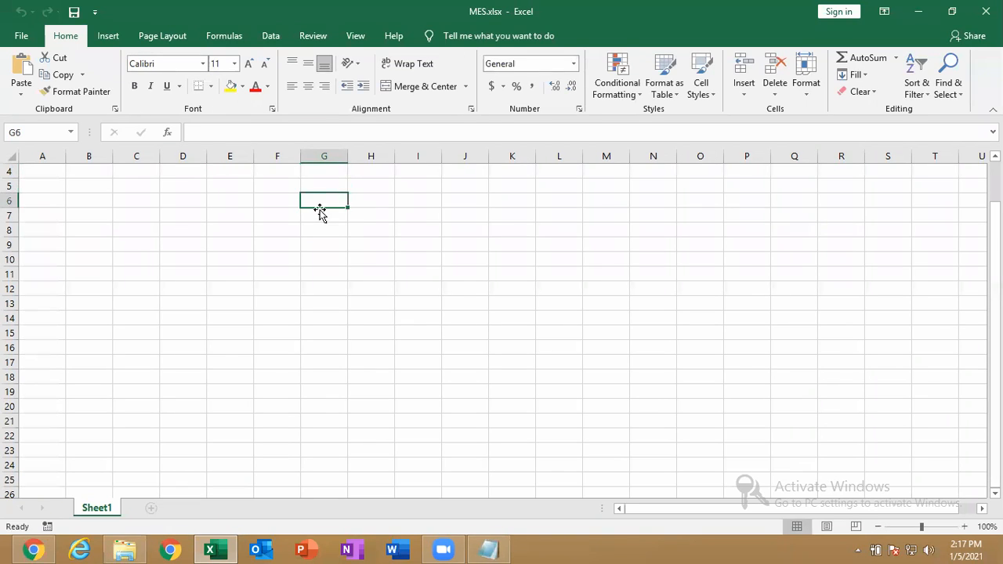
type("56")
key("Return")
key("Up")
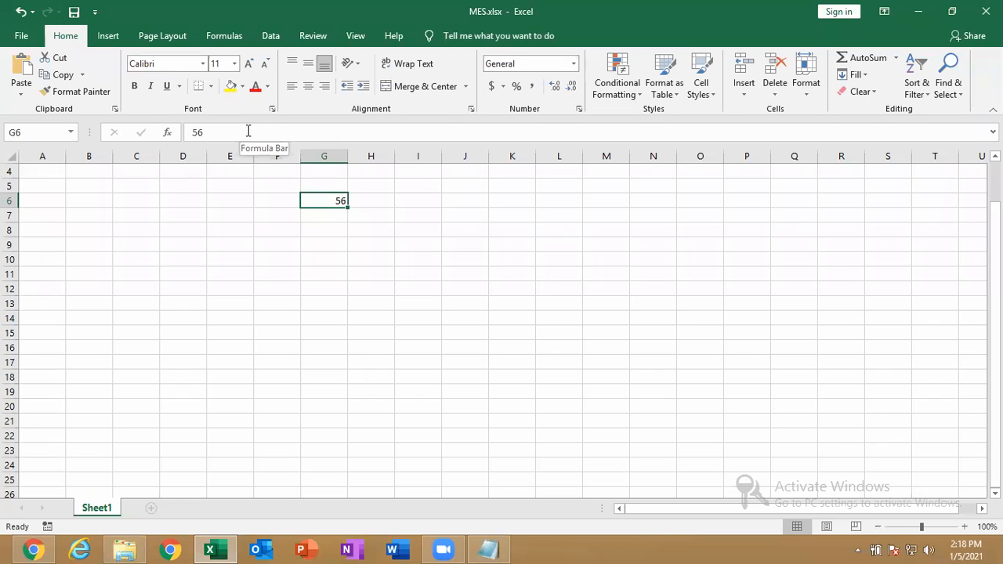
Step: Enter 23 in cell G7 and reselect the cell to view its content in the formula bar
key("Down")
type("23")
key("Return")
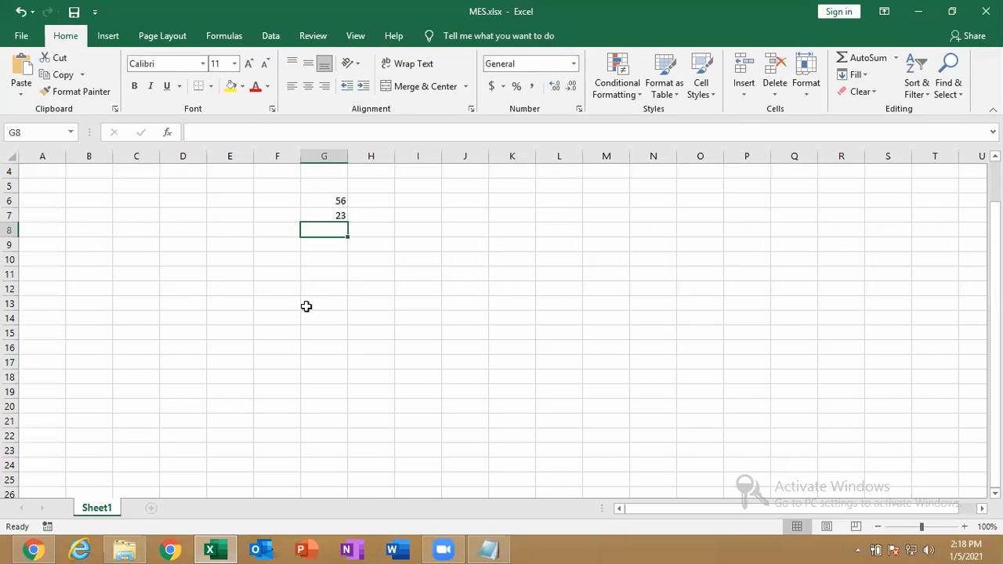
key("Up")
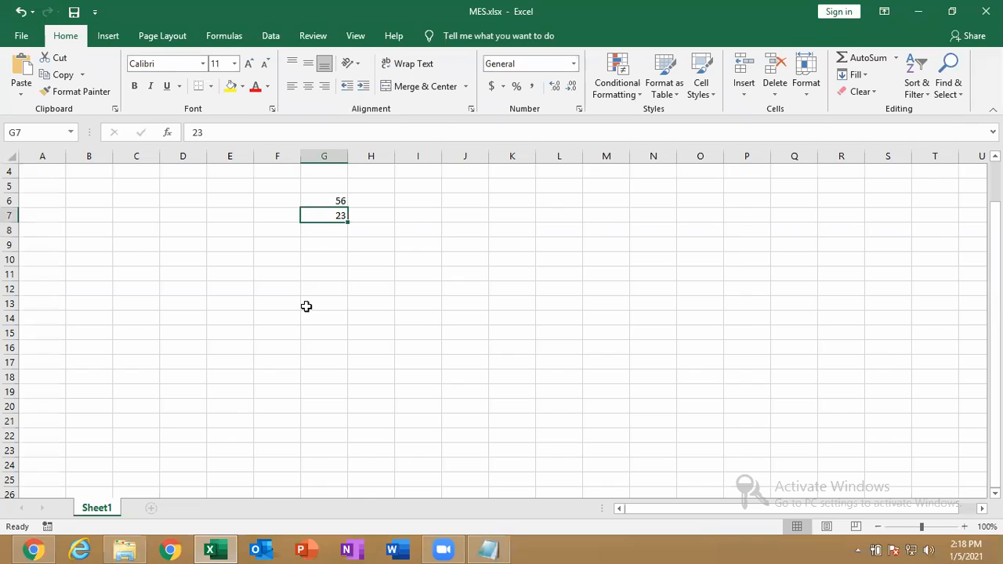
left_click(377, 504)
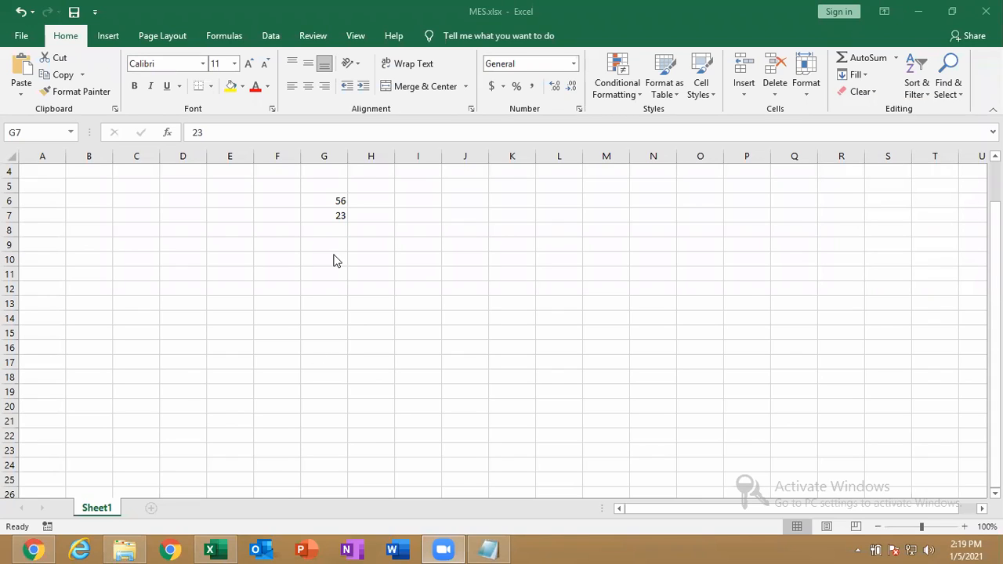
Step: Enter 45 in cell G8 and reselect the cell to view its content in the formula bar
left_click(329, 229)
type("445")
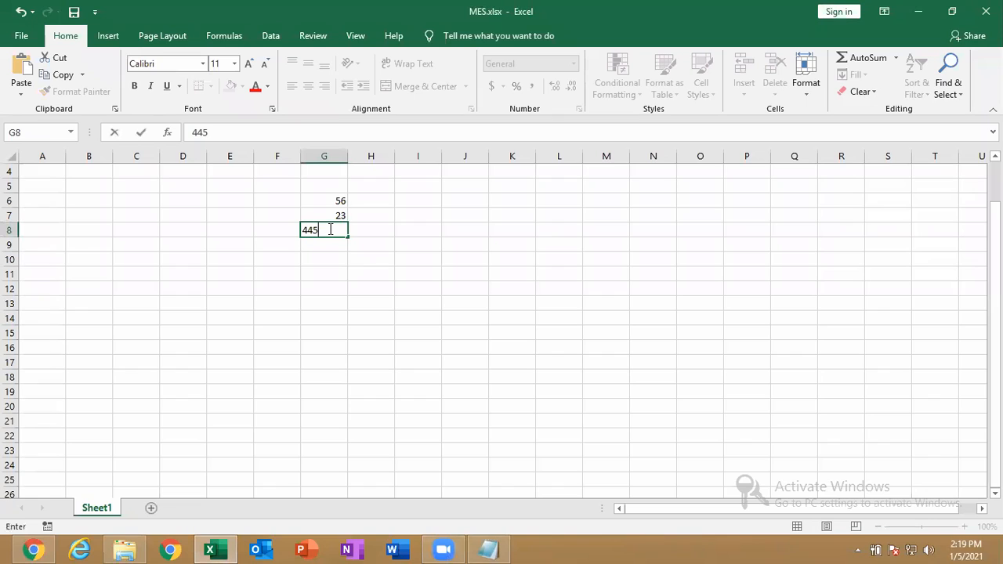
key("BackSpace")
key("BackSpace")
type("5")
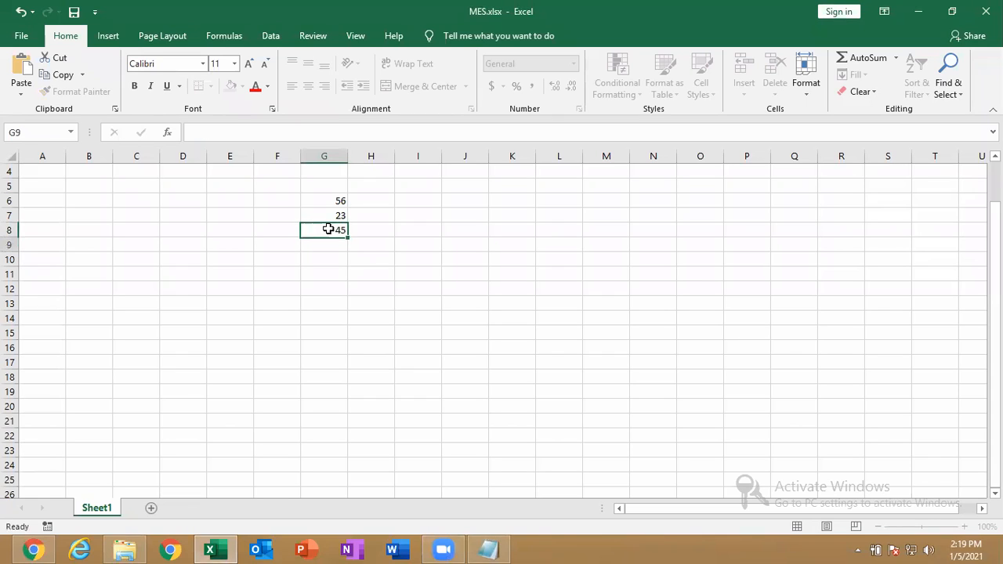
key("Return")
left_click(331, 229)
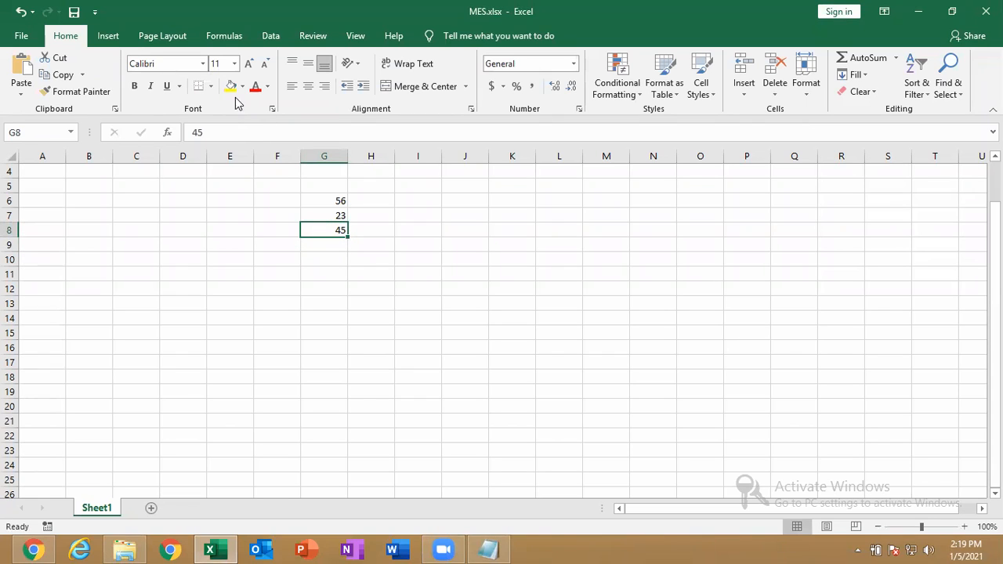
Step: Total the range G6:G8 in cell G9 with AutoSum
left_click(330, 242)
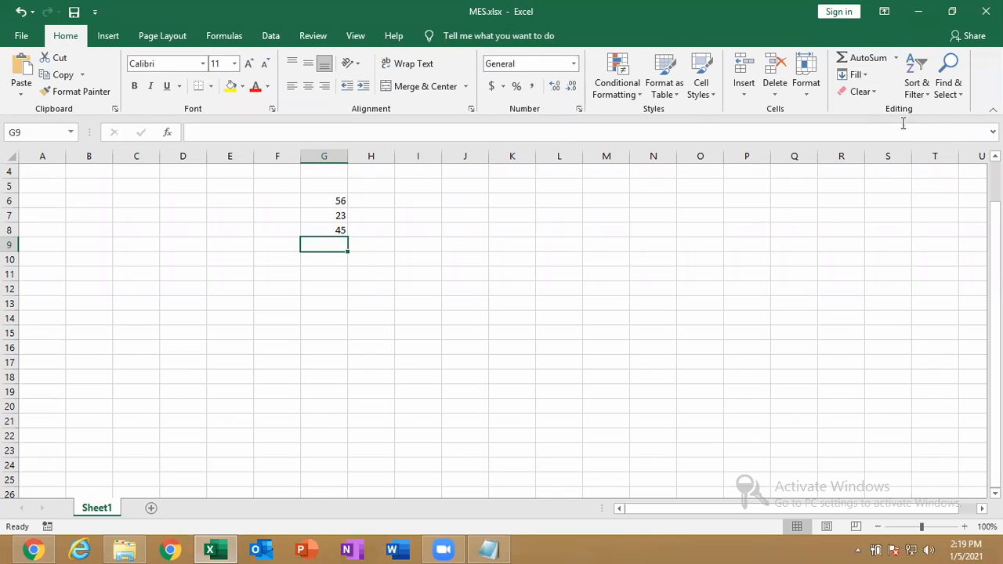
left_click(850, 61)
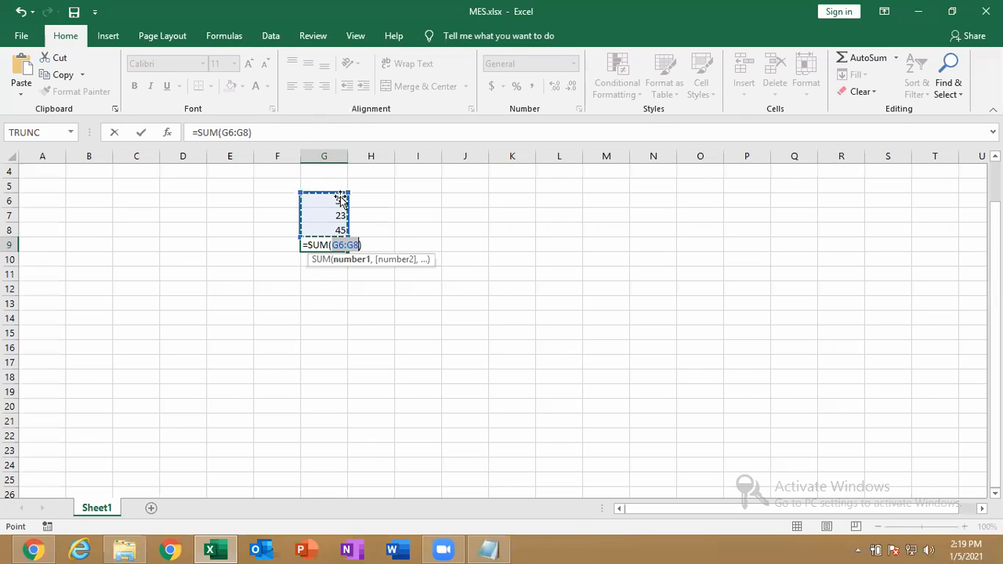
key("Return")
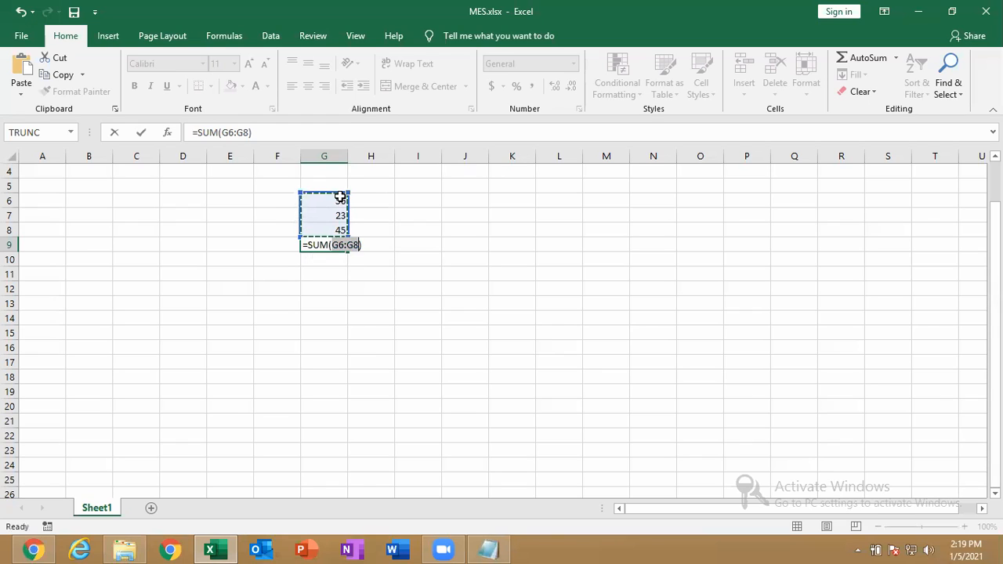
Step: Select G7, G8 and G9 to compare values and formula in the formula bar, and switch back to the Notepad notes
left_click(334, 213)
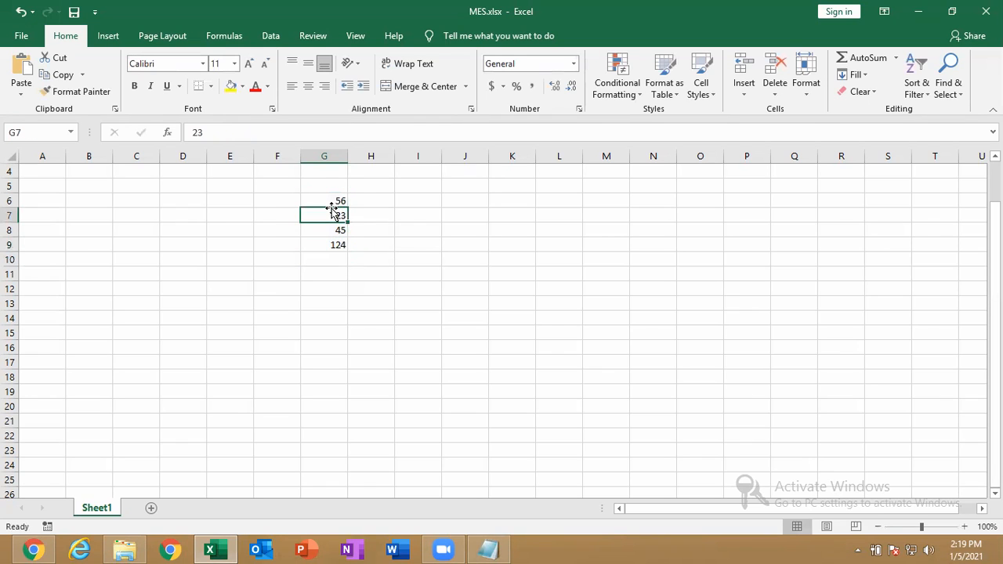
left_click(336, 230)
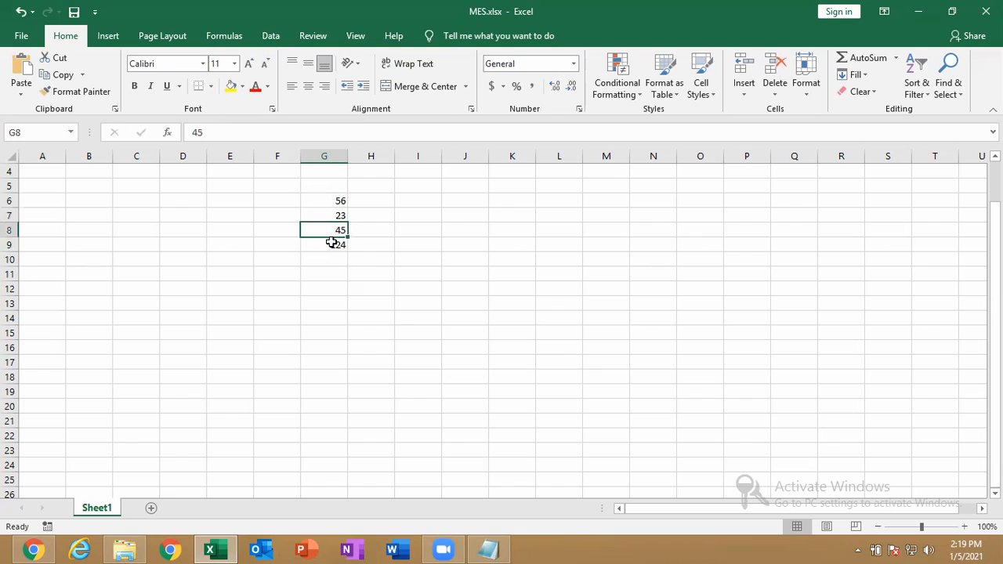
left_click(330, 244)
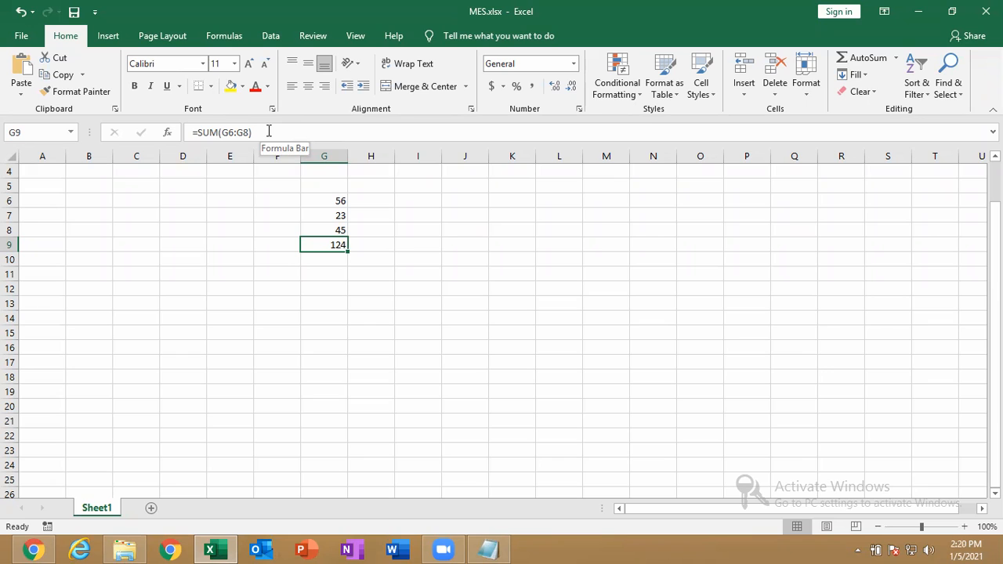
left_click(490, 549)
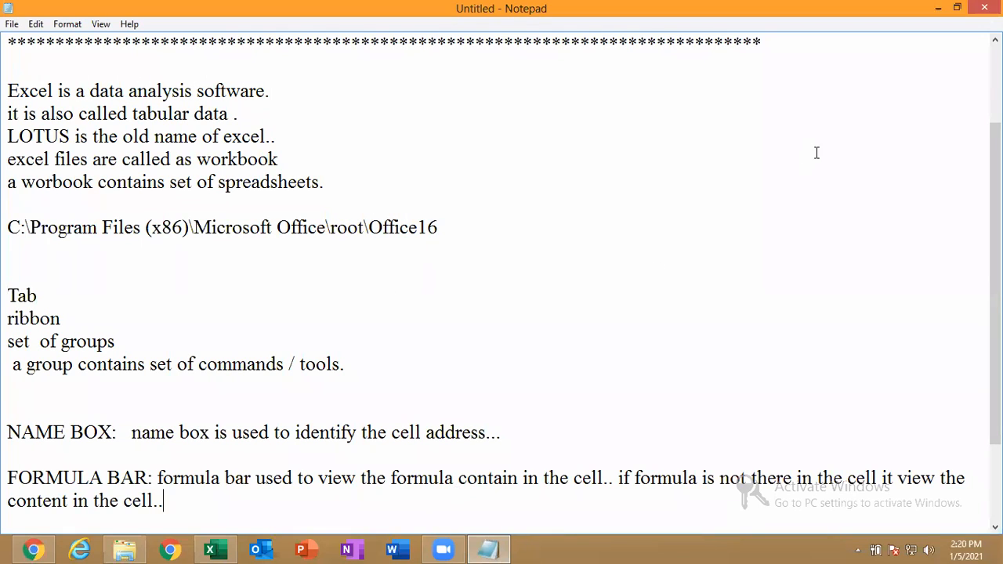
Step: Switch from Notepad back to the Excel workbook and clear the contents of ranges E3:I11 and A1:A2
left_click(938, 8)
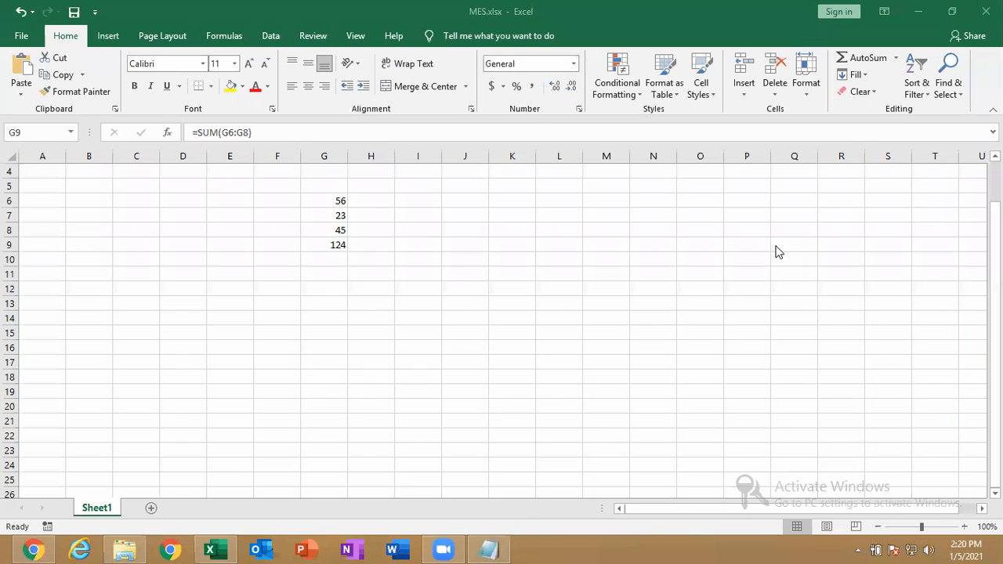
left_click(650, 403)
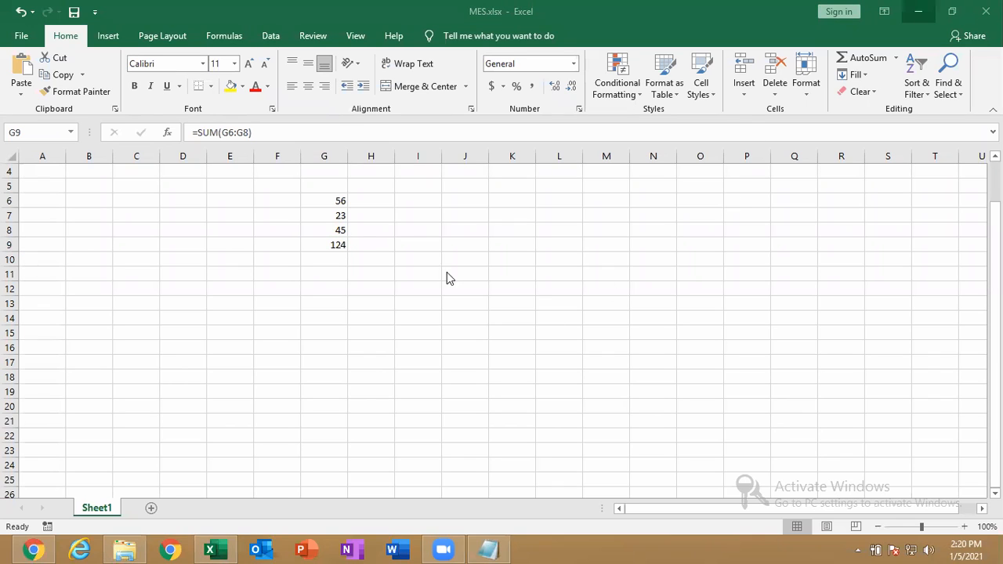
left_click(416, 221)
left_click_drag(417, 273, 222, 136)
key("Delete")
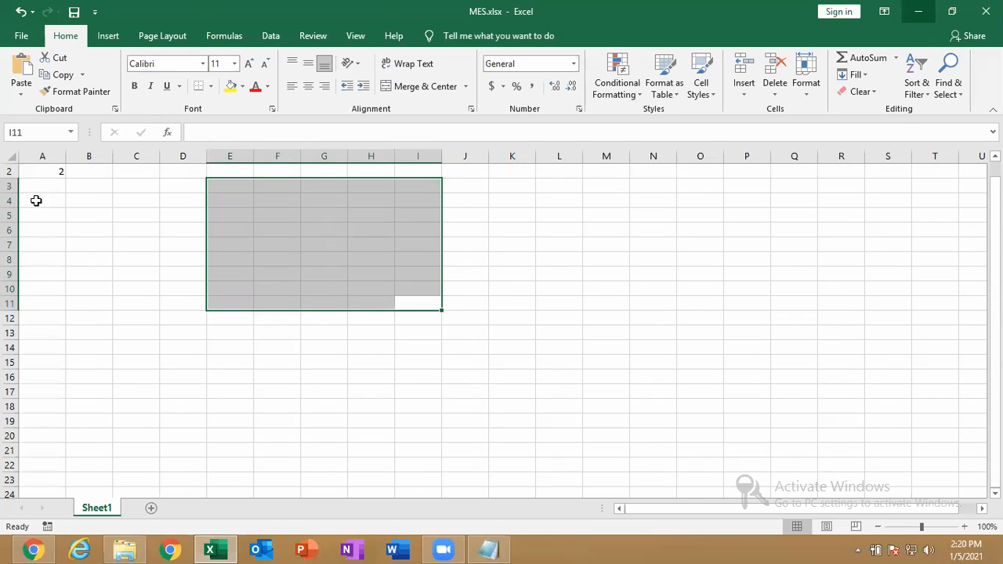
left_click_drag(45, 173, 4, 105)
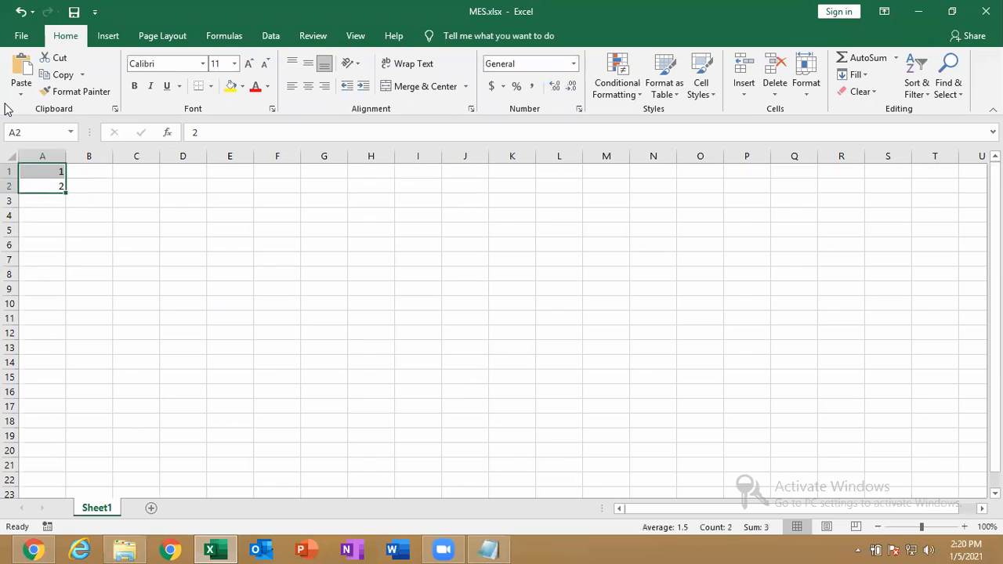
key("Delete")
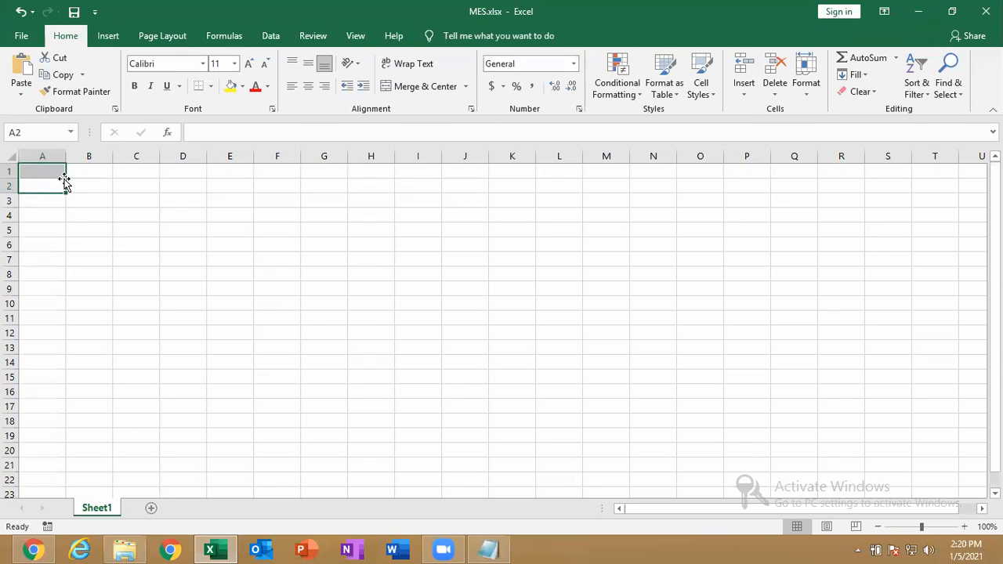
Step: Select cell A1, save and close the MES.xlsx workbook, and reopen it from the My Documents folder
left_click(215, 134)
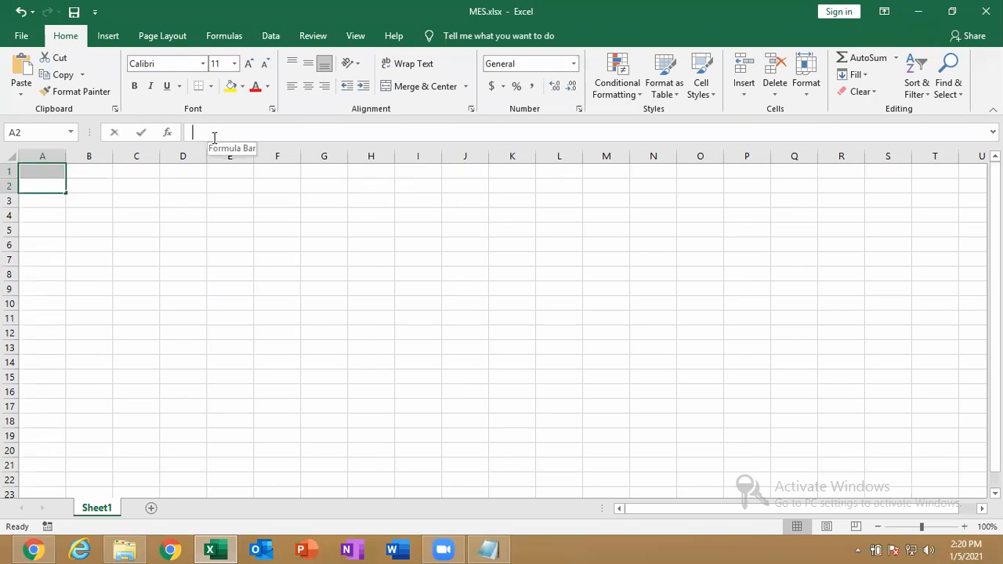
left_click(25, 174)
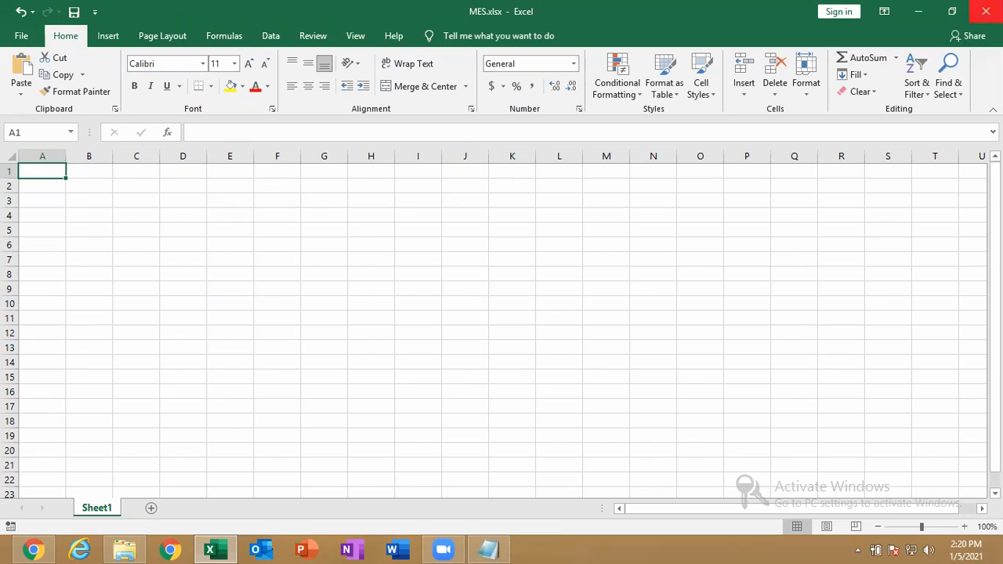
left_click(986, 11)
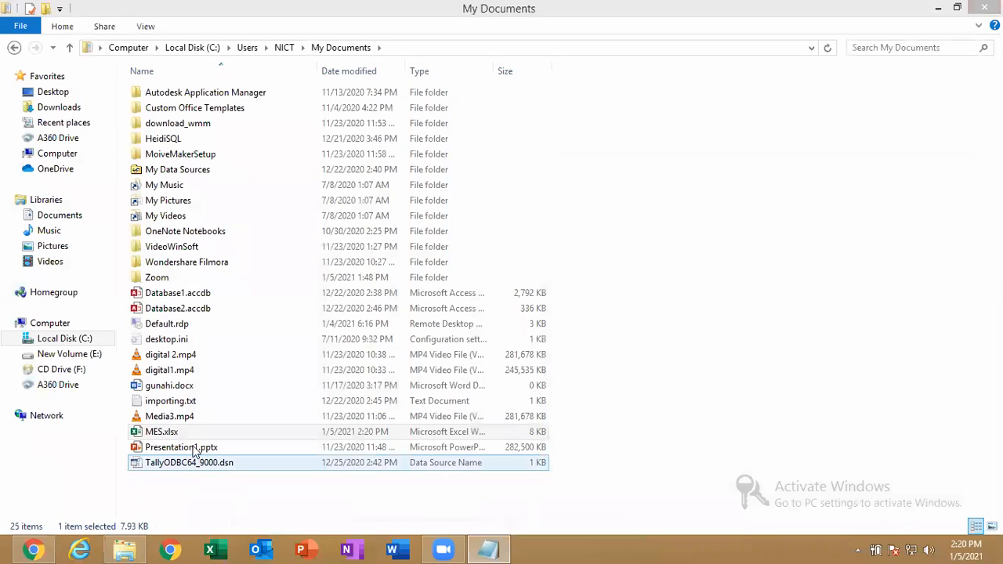
double_click(178, 431)
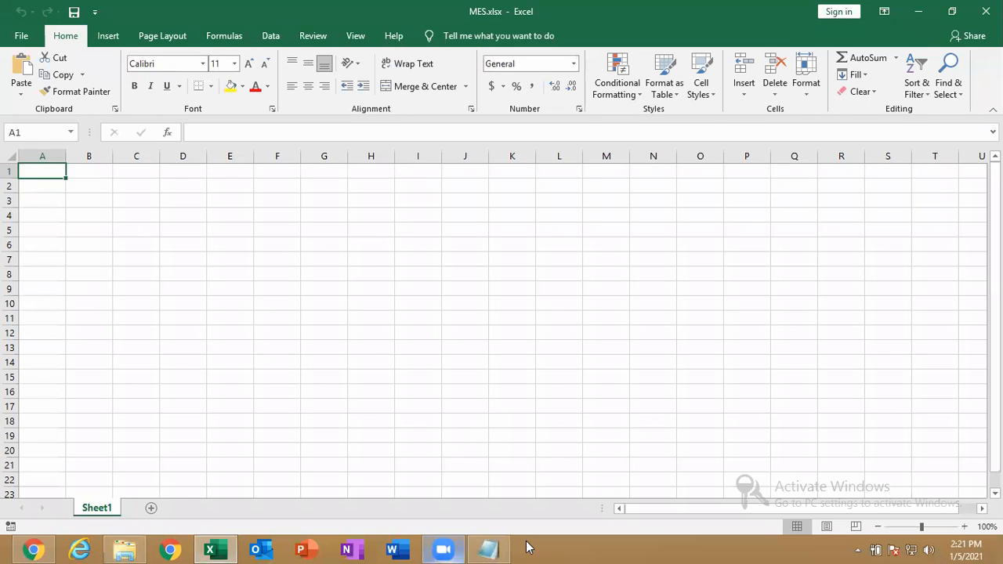
Step: Switch to the Notepad notes and add the line "first cell adderess of your excel sheet is" below the FORMULA BAR entry
left_click(489, 549)
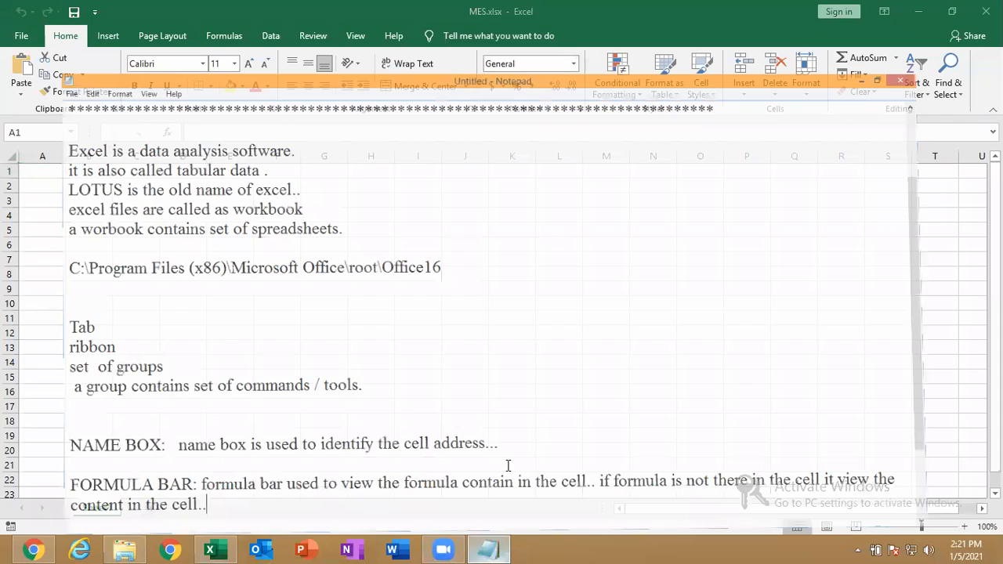
key("Return")
key("Return")
type("fir")
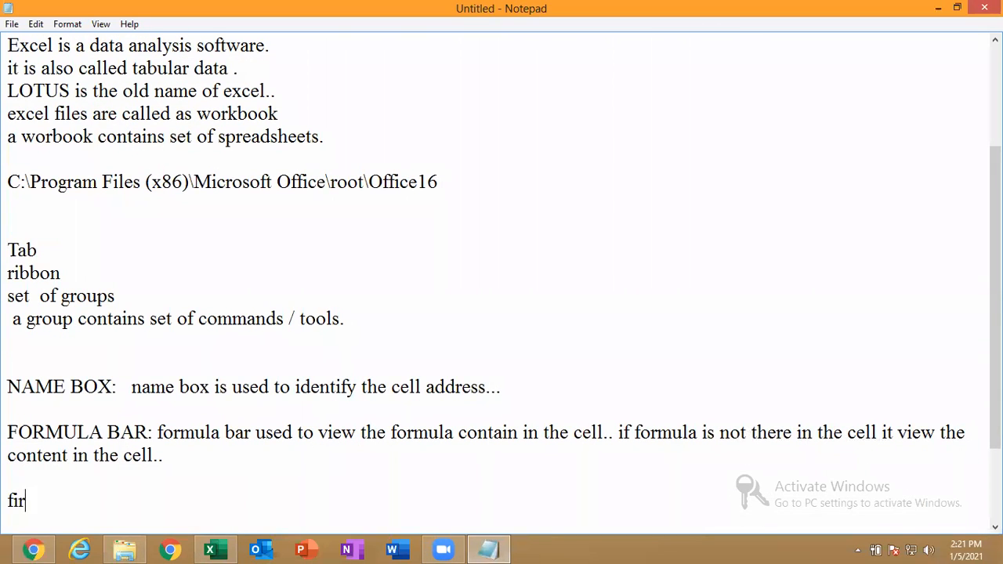
type("st cell addewss")
key("BackSpace")
key("BackSpace")
key("BackSpace")
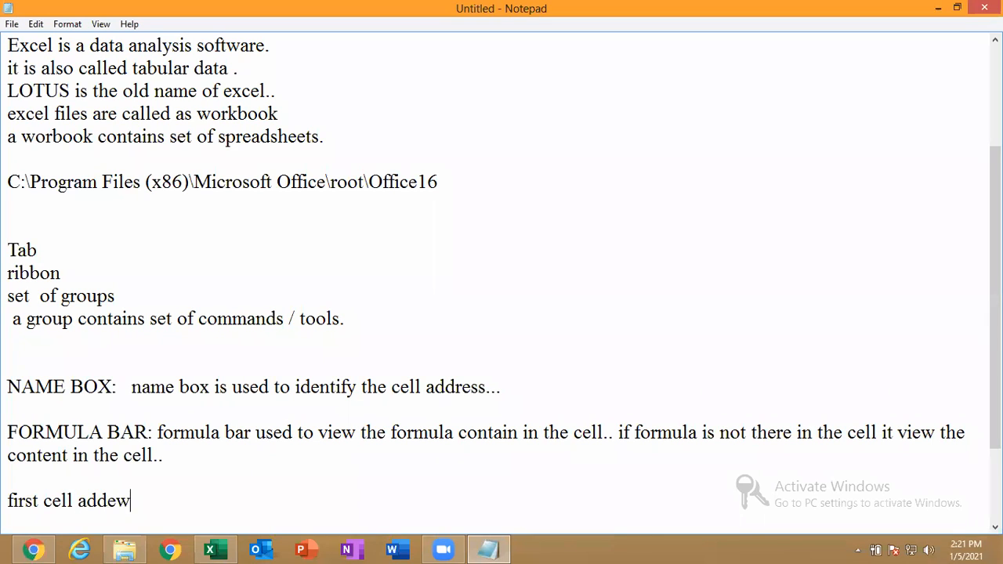
type("ress of ur")
key("BackSpace")
key("BackSpace")
type("t")
key("BackSpace")
type("your excel ")
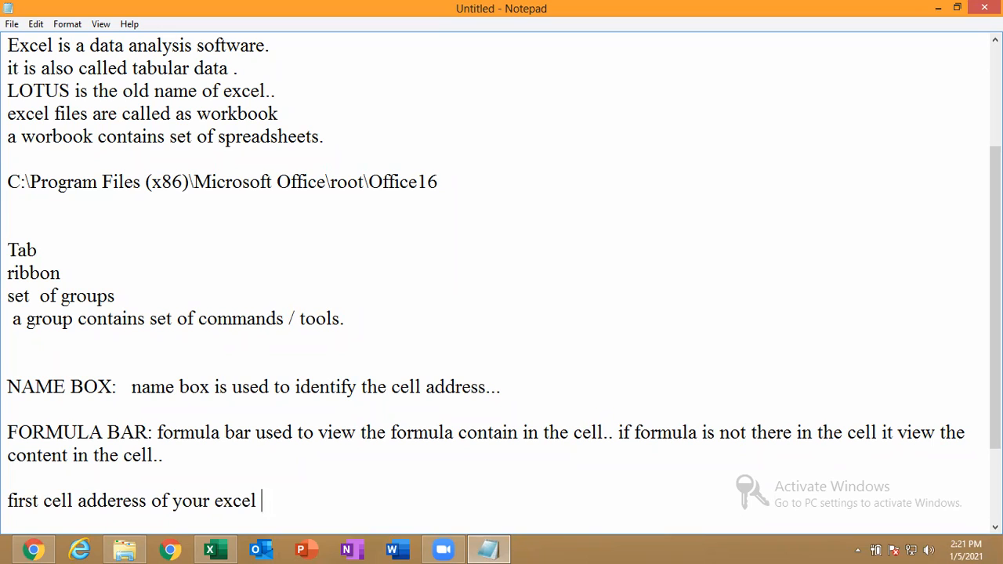
type("sheet is")
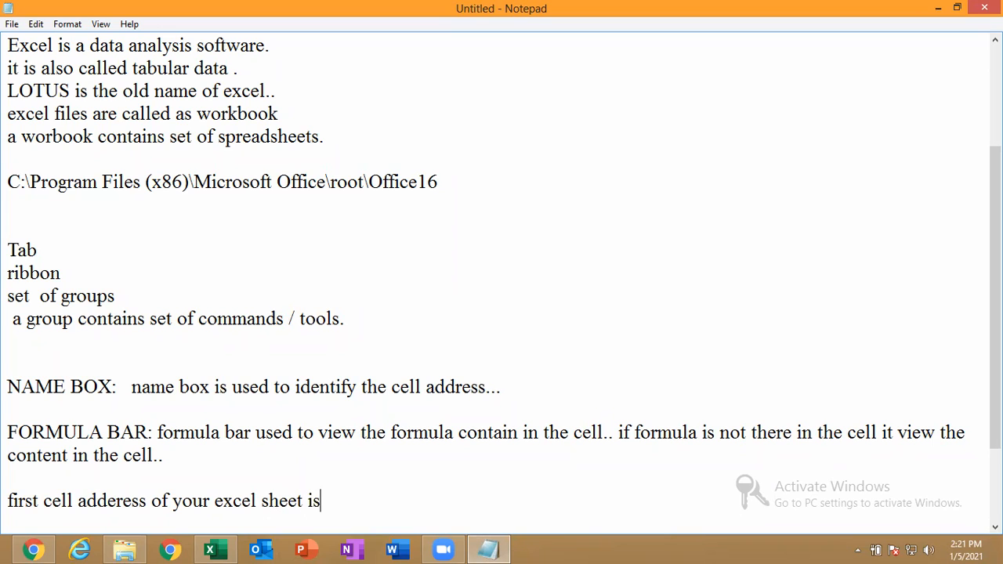
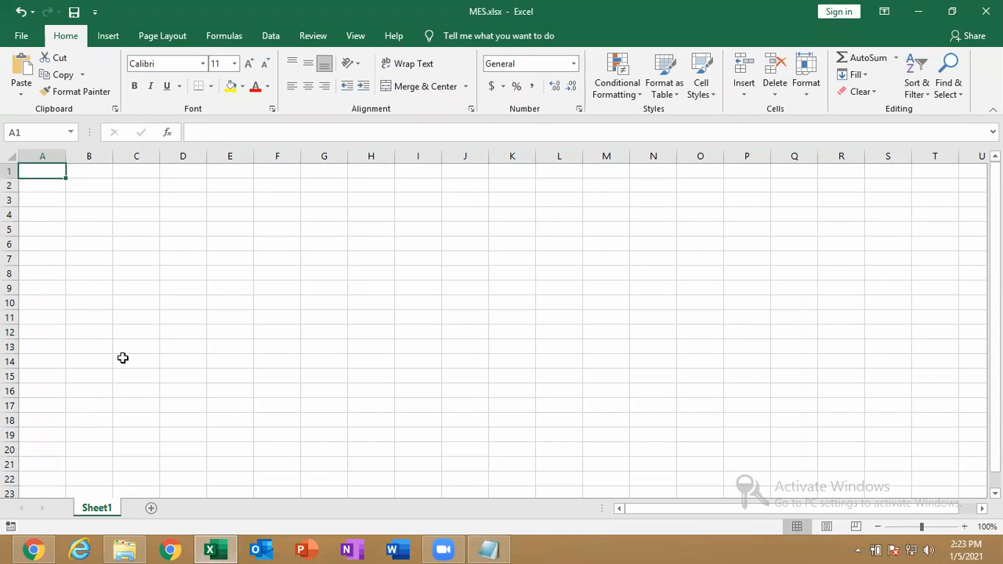
Step: Switch to the Notepad notes and add blank lines below the line about the number of rows and columns
left_click(494, 548)
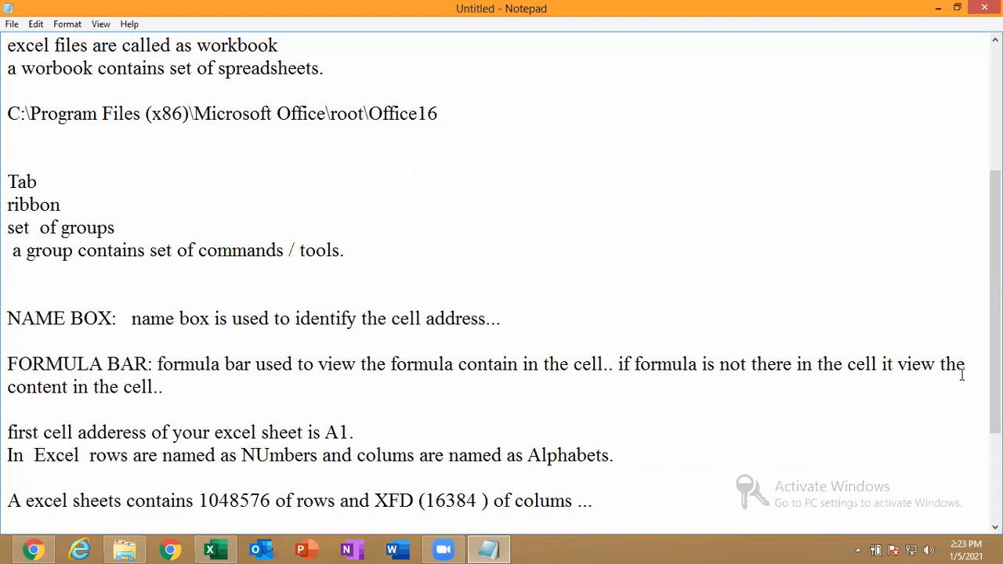
key("Return")
key("Return")
key("Return")
key("Return")
key("Return")
key("Return")
key("Return")
key("Return")
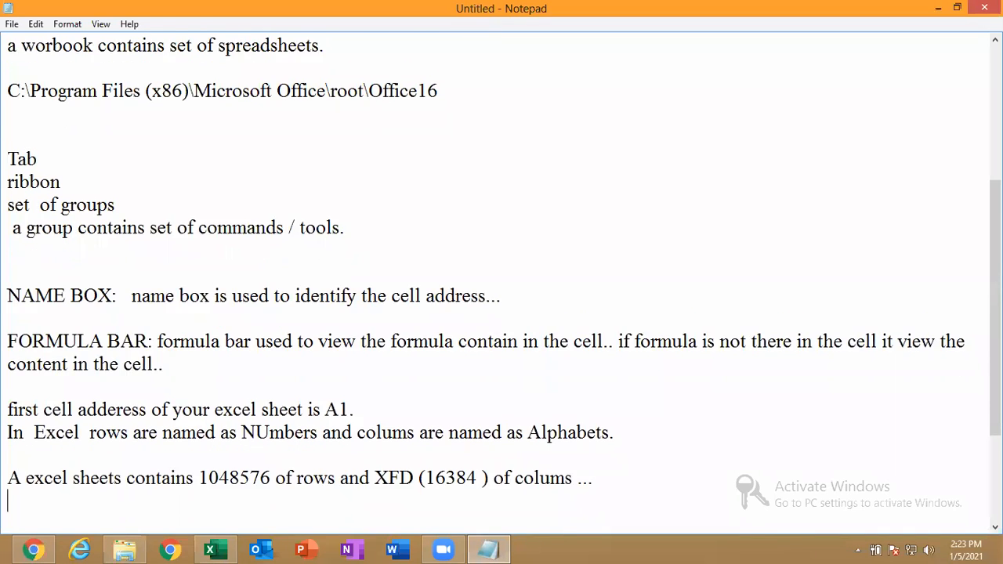
key("Return")
key("Return")
key("Return")
key("Return")
key("Up")
key("Up")
key("Up")
key("Up")
key("Up")
key("Up")
key("Up")
key("Up")
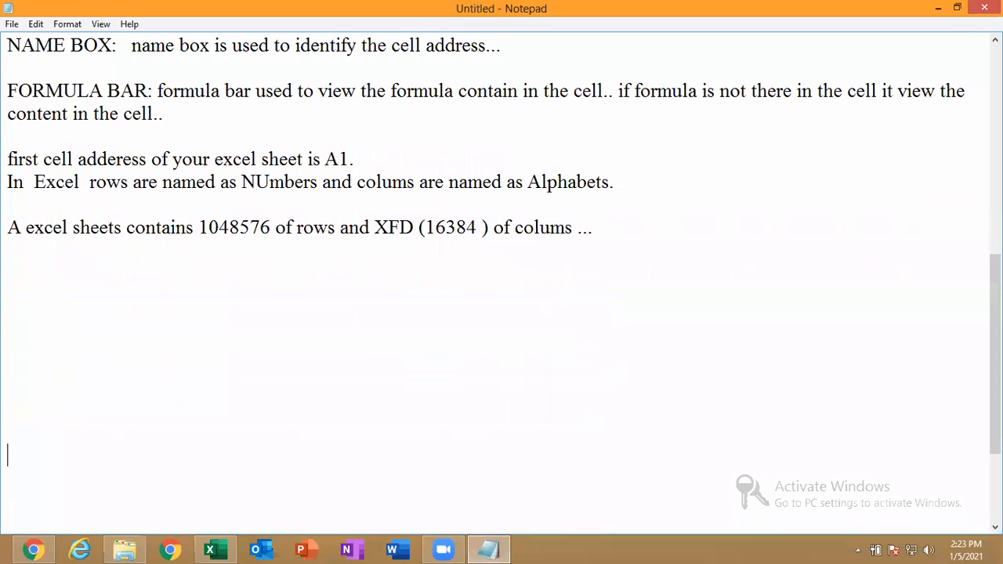
key("Up")
key("Up")
Step: Write the note "ctrl + right arrow = to last colum" below the row and column count, with blank lines beneath it
type("ctrl +  right")
key("Return")
key("Return")
key("Return")
key("Return")
key("Return")
key("Return")
key("Return")
key("Return")
key("Return")
key("Return")
key("Return")
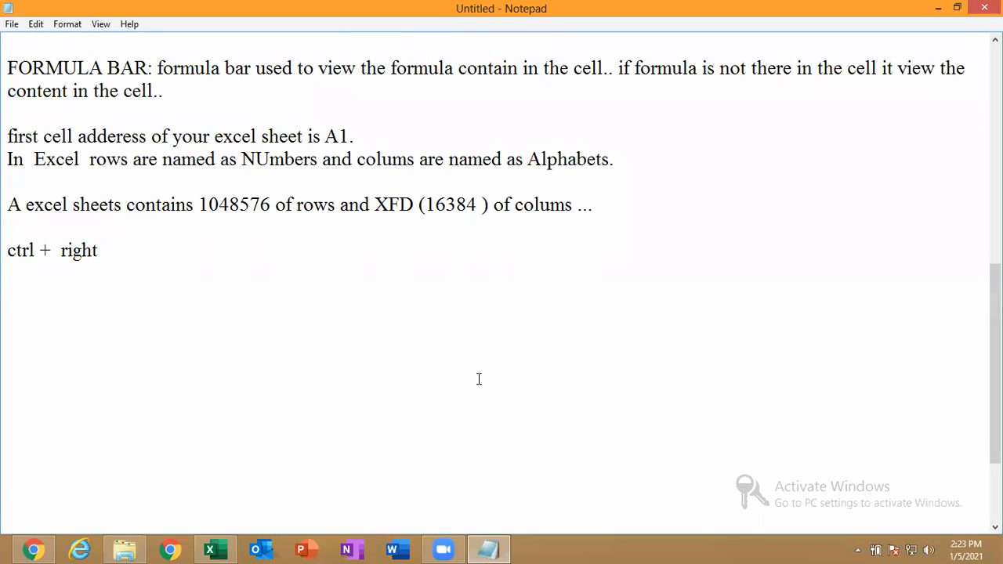
left_click(161, 263)
left_click(125, 243)
type("arrow  =   to las")
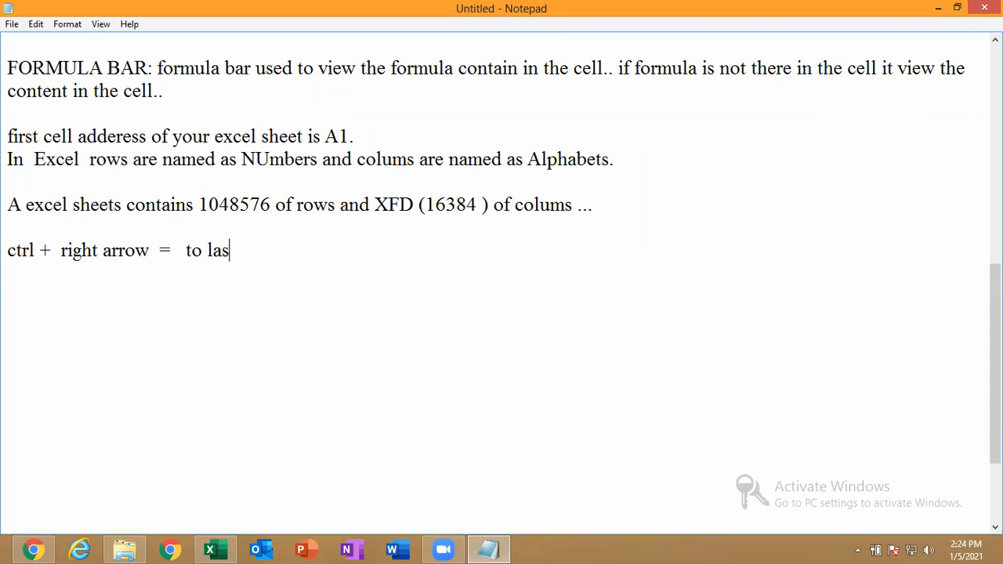
type("t columns")
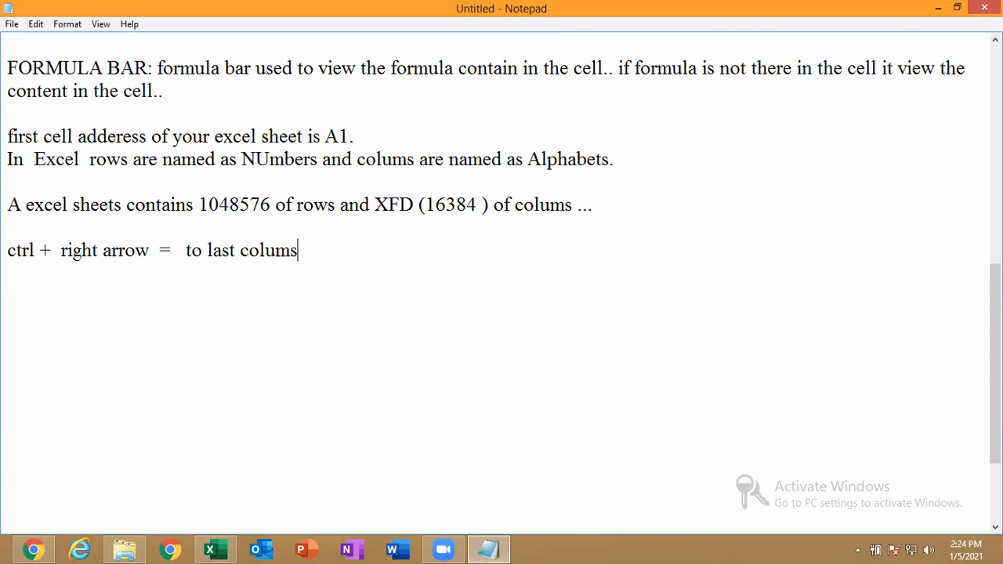
key("BackSpace")
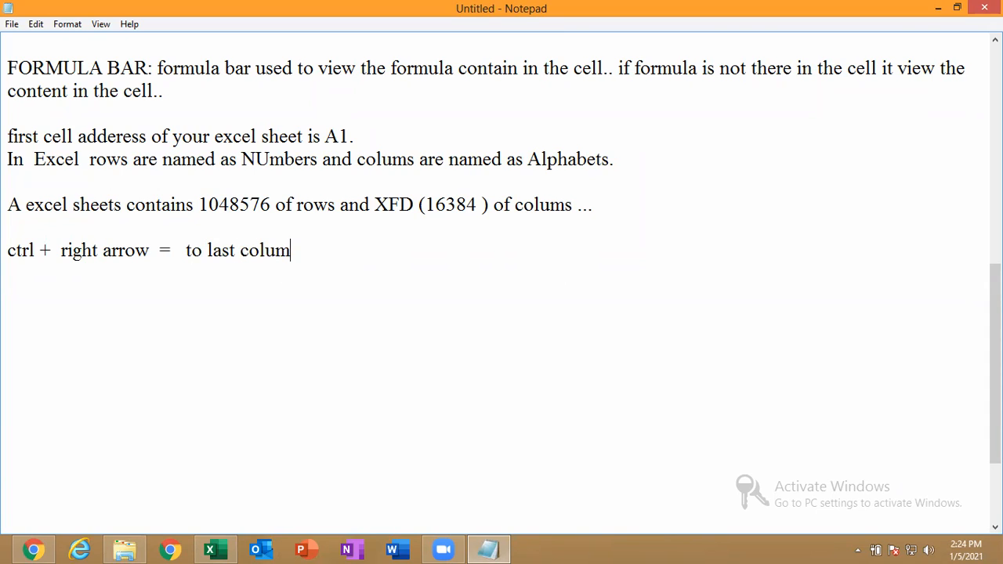
Step: Switch to the MES.xlsx workbook in Excel and jump from cell A1 to the sheet's last column and last row
left_click(209, 550)
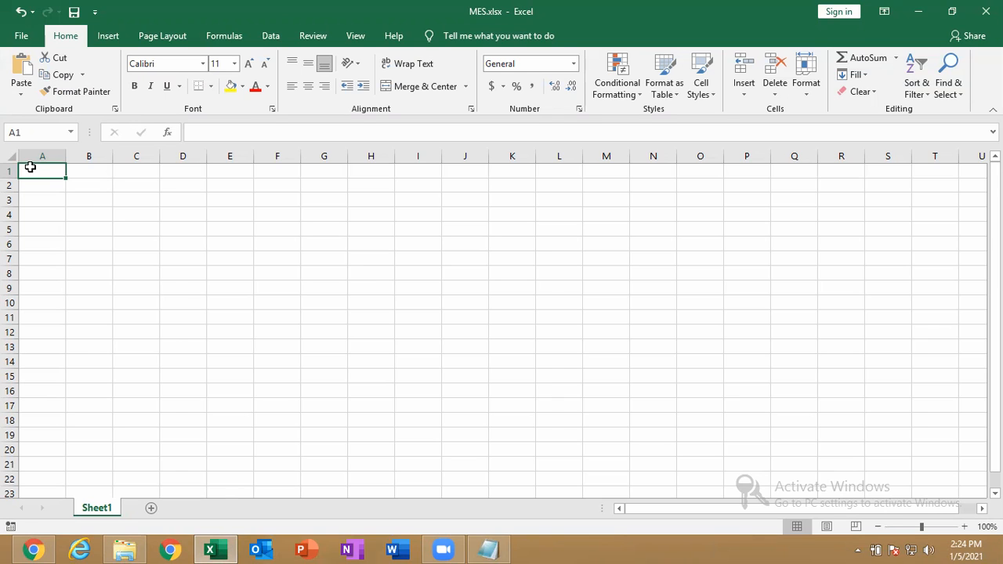
key("ctrl+Right")
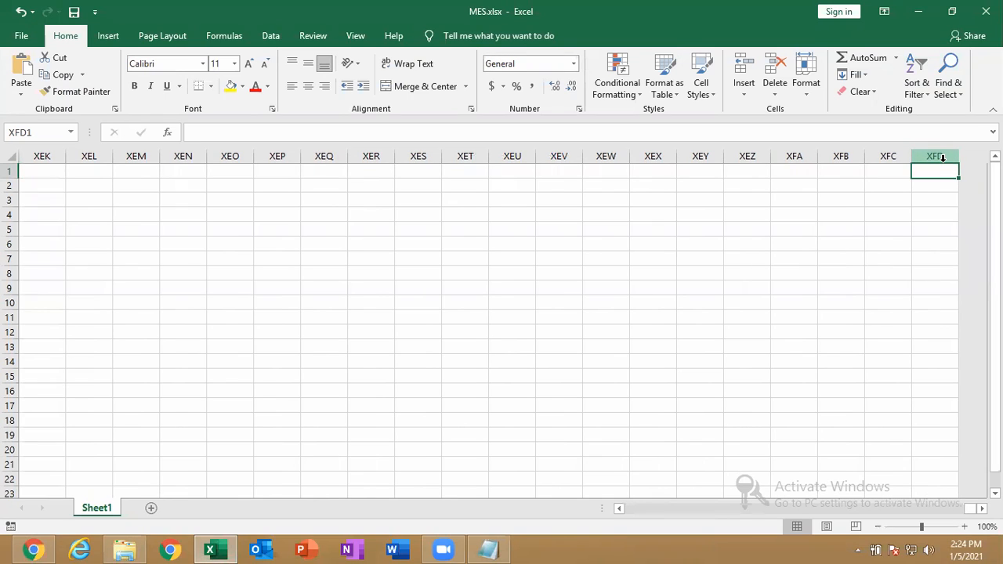
key("ctrl+Down")
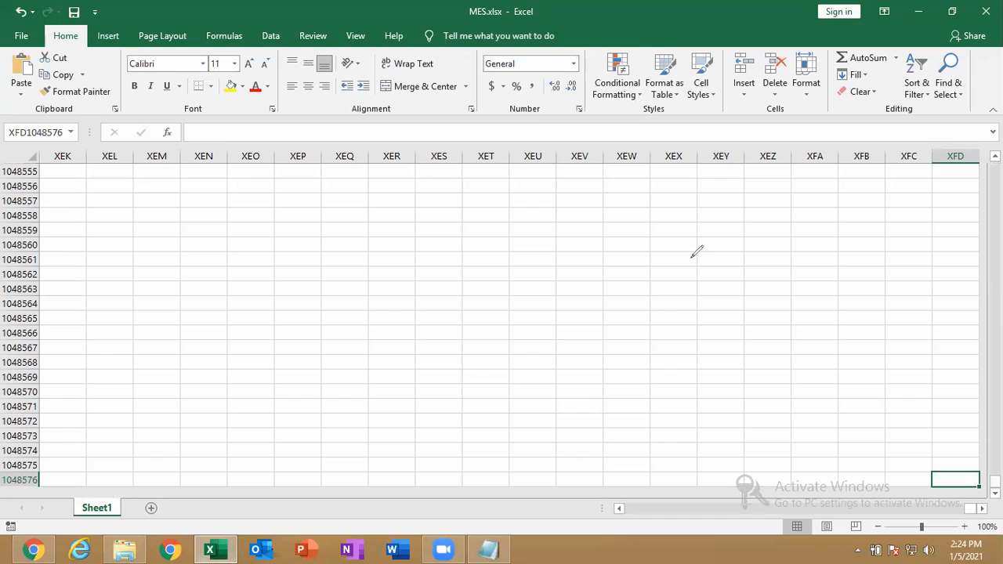
left_click(648, 54)
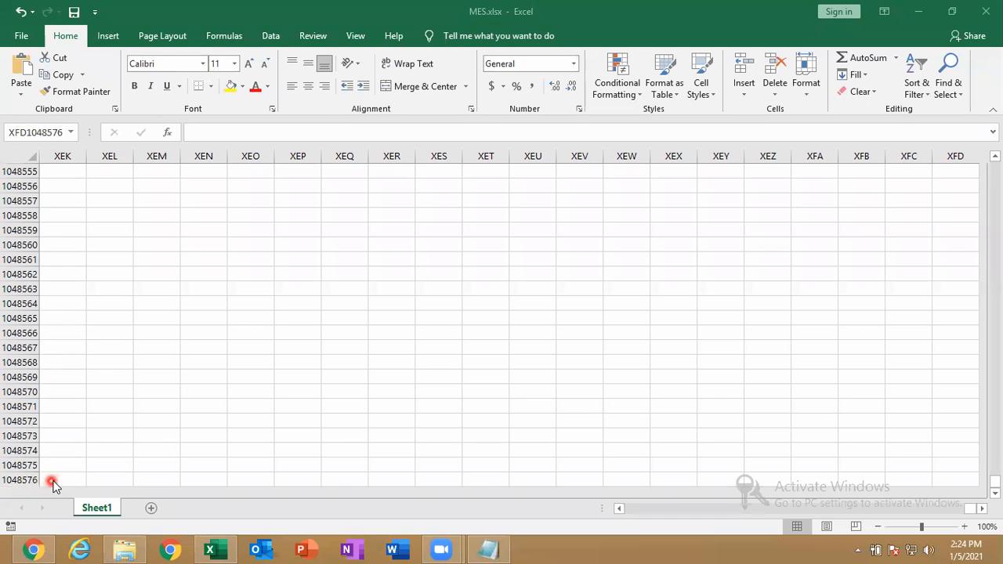
Step: Return to the Notepad notes and launch the On-Screen Keyboard by running osk
left_click(490, 549)
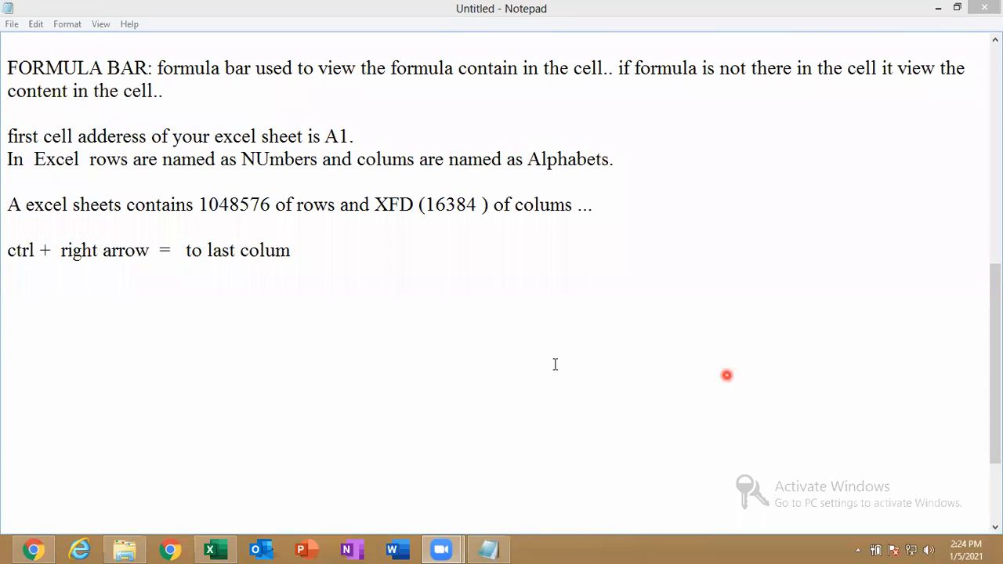
key("super+r")
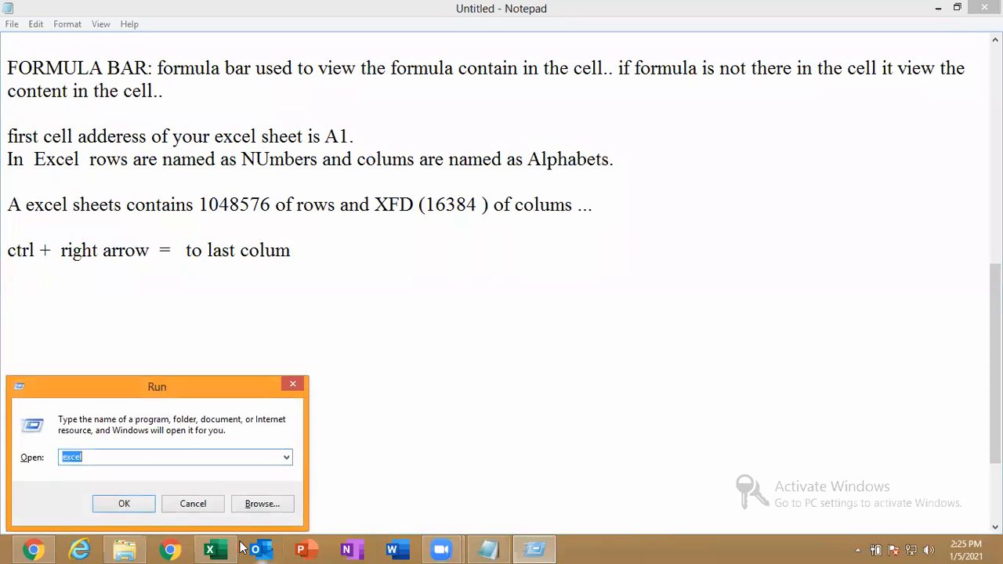
type("os")
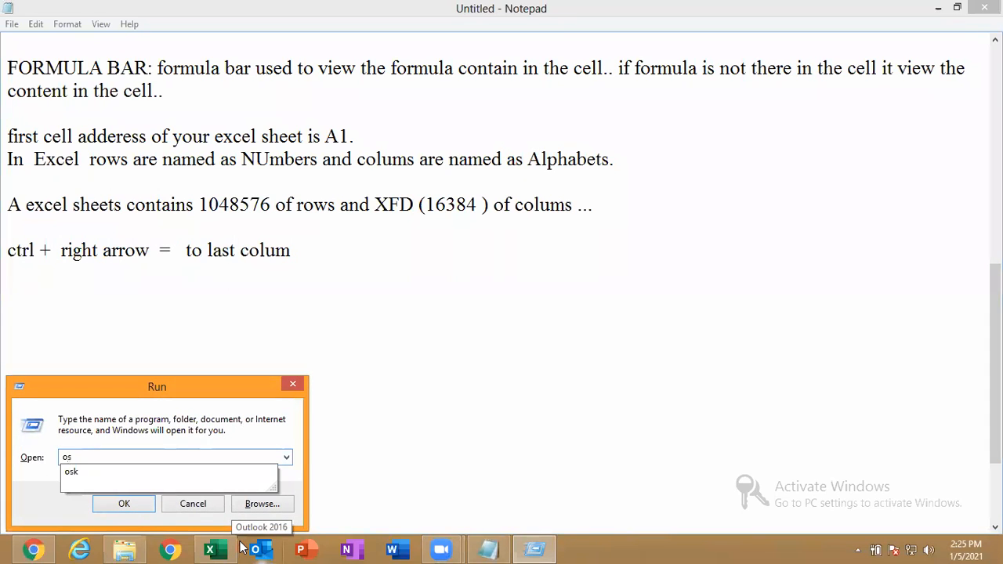
key("Return")
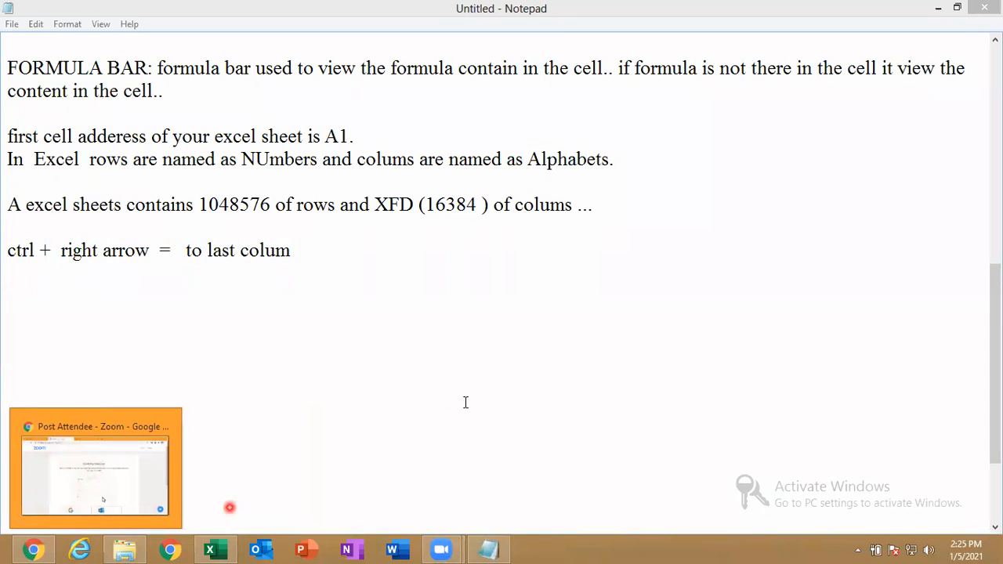
left_click(207, 266)
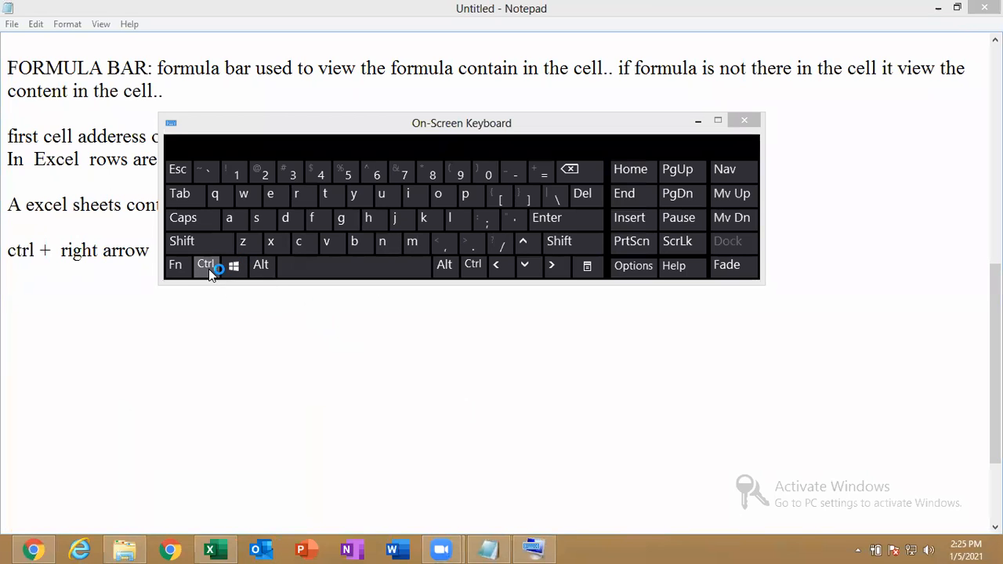
Step: Switch to Excel, select cell XEK1048561 and jump to the row's last column using the On-Screen Keyboard
left_click(209, 550)
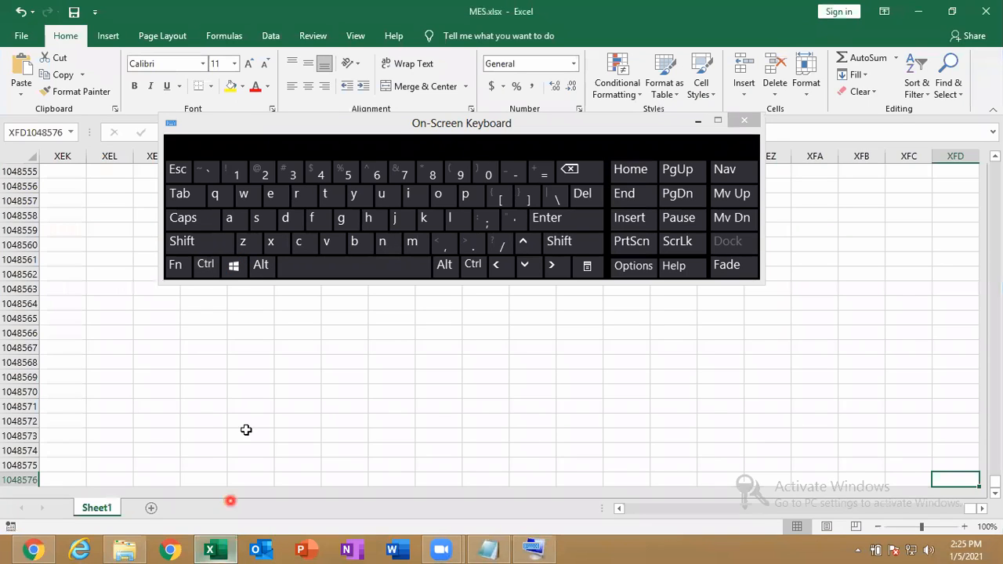
left_click(56, 261)
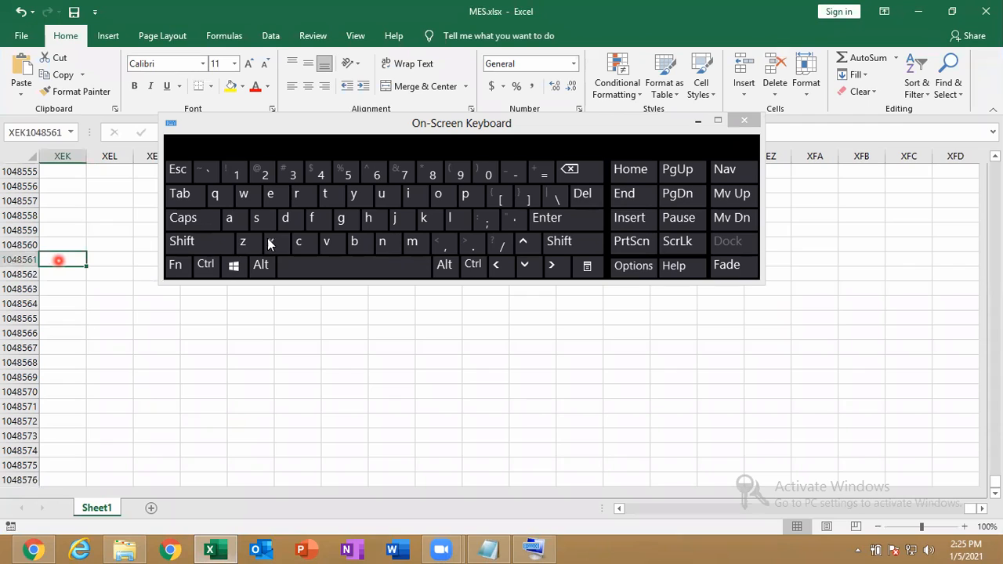
left_click(205, 265)
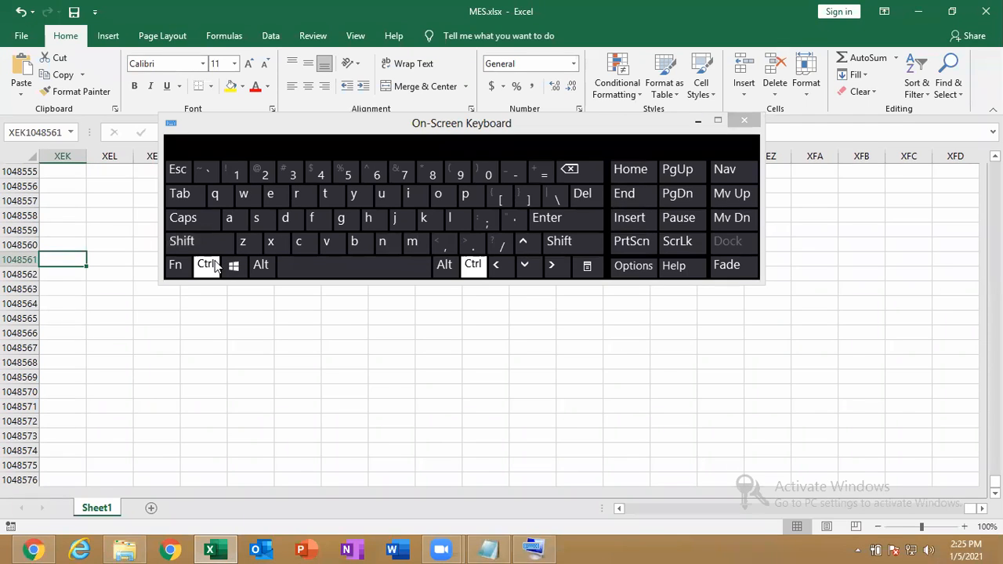
left_click(551, 266)
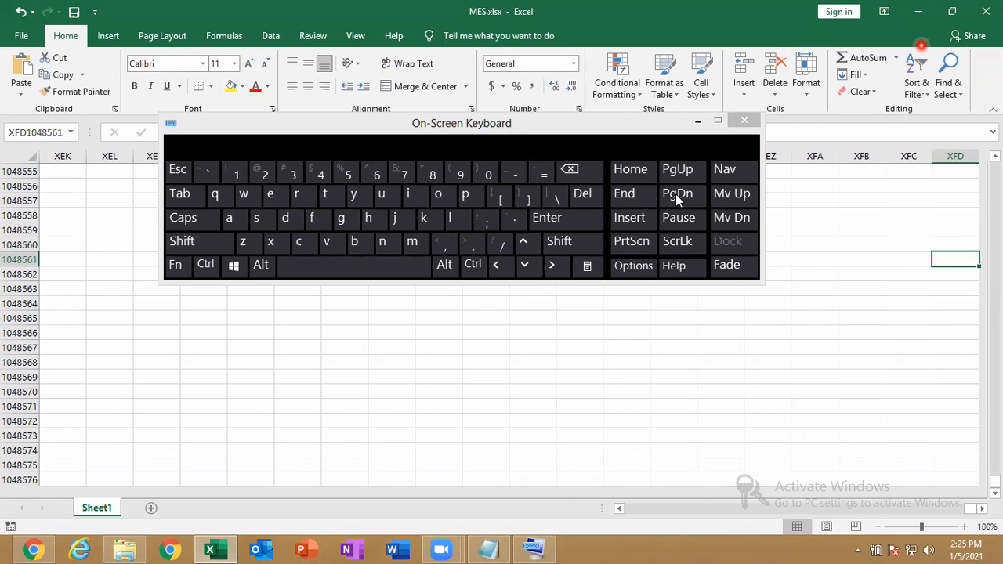
left_click(937, 11)
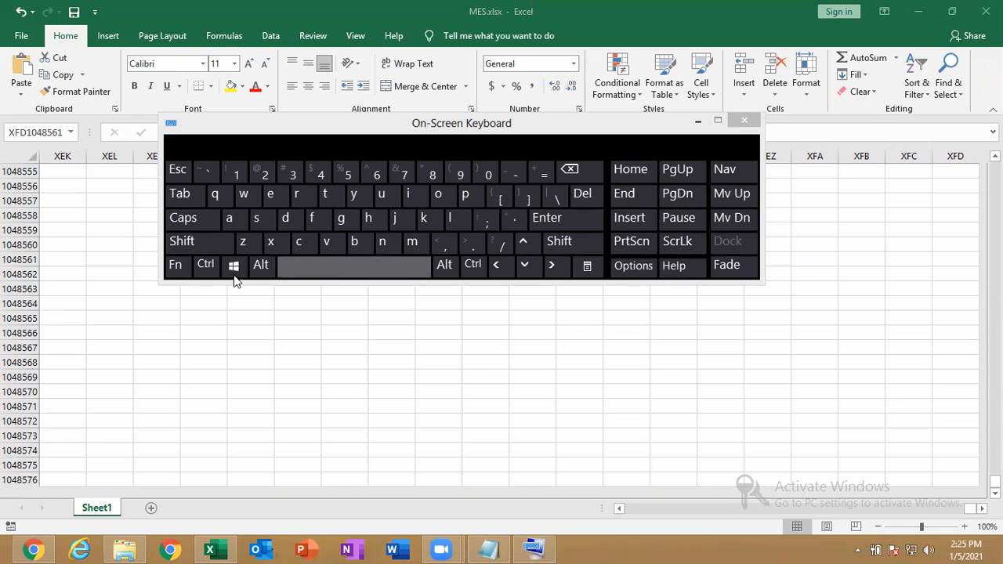
Step: Demonstrate the jump-right and jump-up combinations on the On-Screen Keyboard, and close the keyboard
left_click(215, 268)
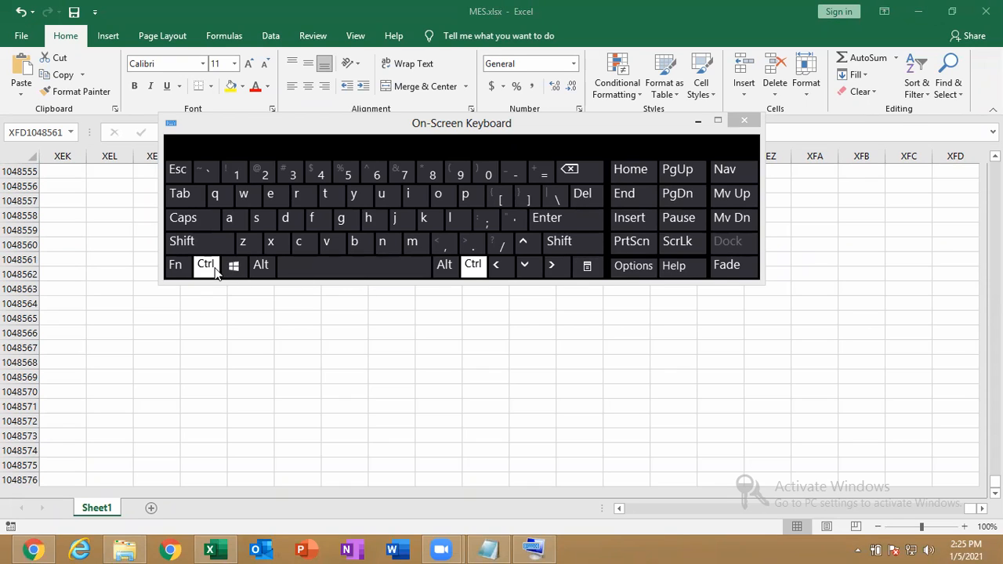
left_click(561, 270)
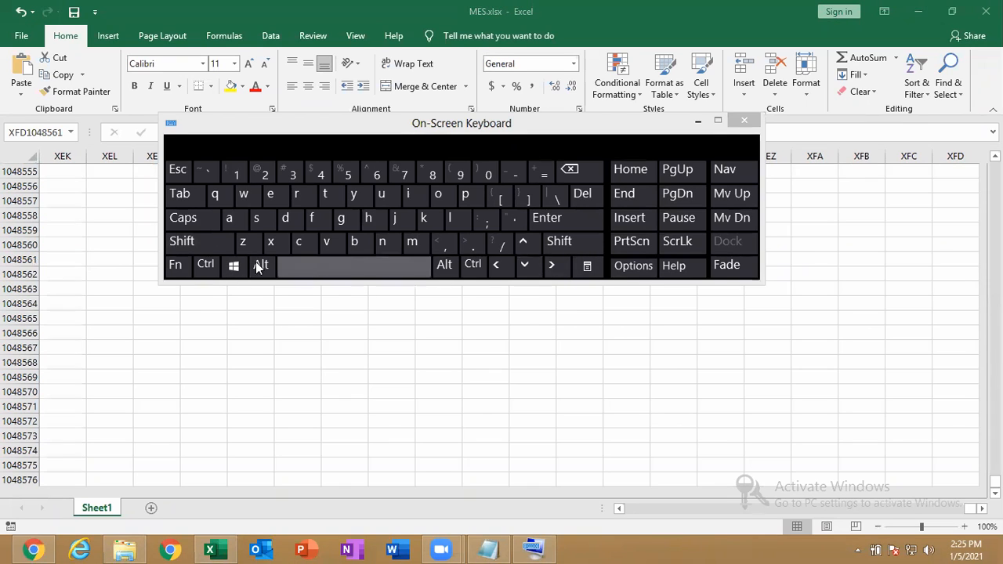
left_click(205, 265)
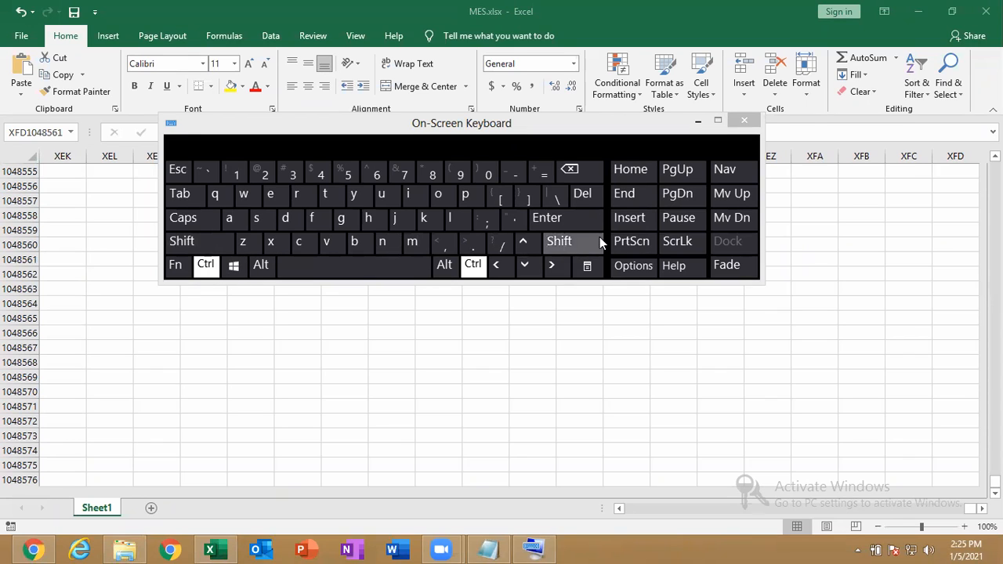
left_click(524, 243)
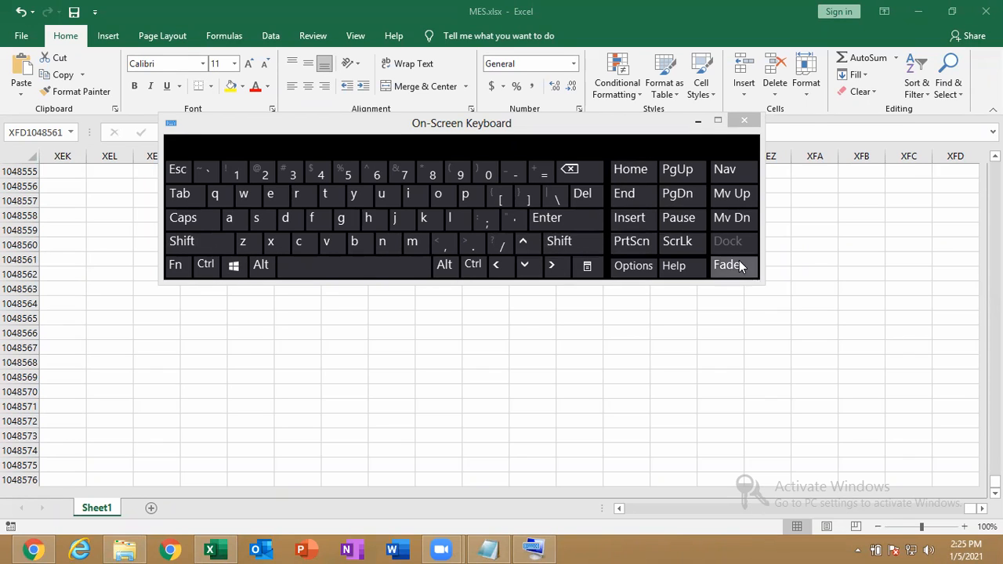
left_click(744, 121)
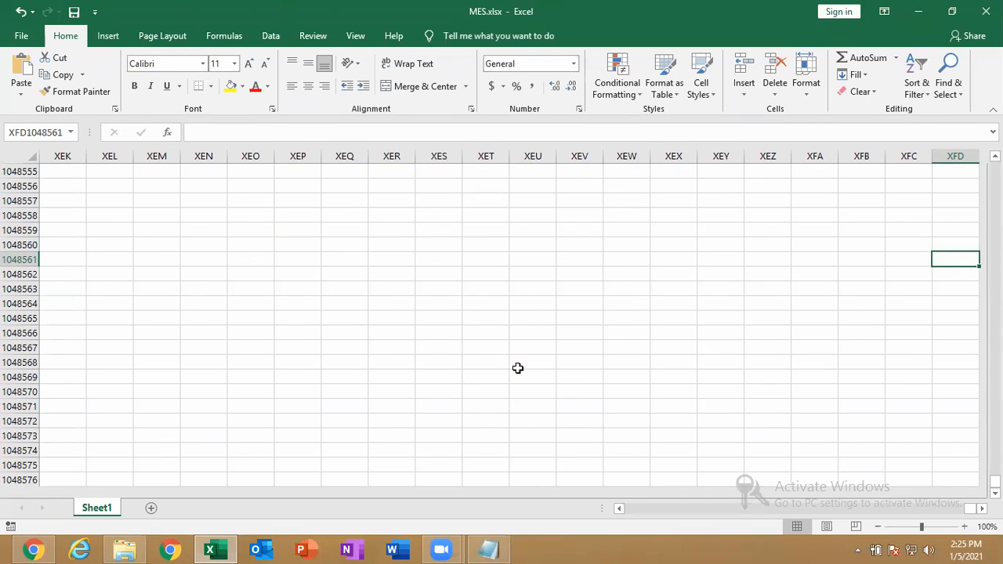
Step: Jump back to the sheet's first cell and enter 10 in cell H1
key("ctrl+Left")
key("ctrl+Up")
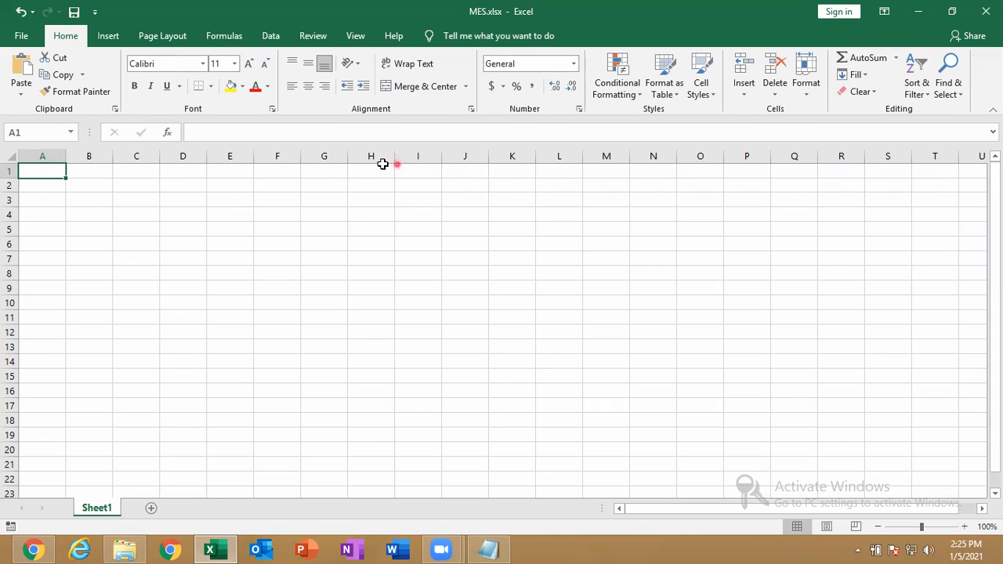
left_click(373, 169)
type("10")
key("Return")
Step: Jump from cell A1 to the filled cell in row 1, on to the last column, and back to the filled cell
left_click(38, 174)
key("ctrl+Right")
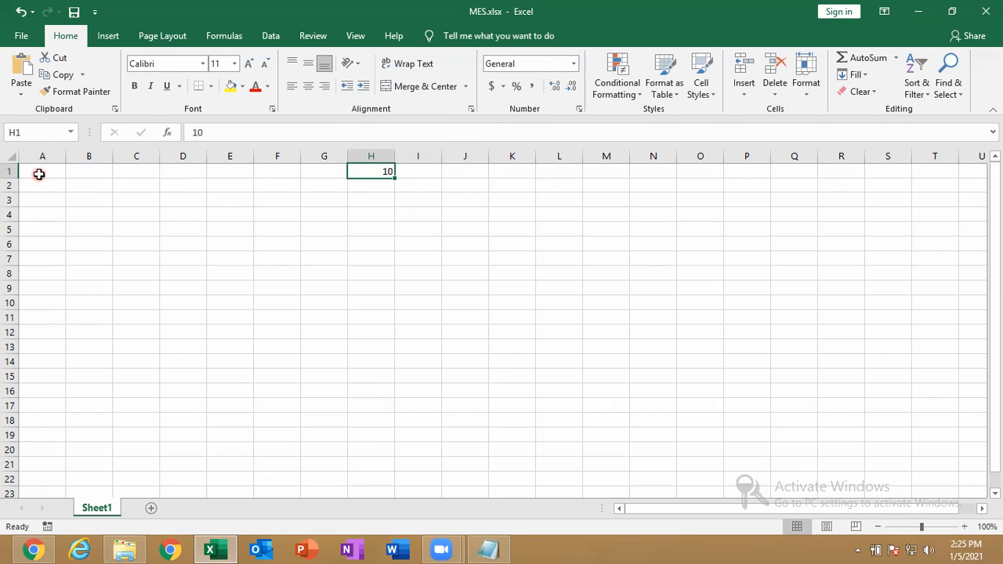
key("ctrl+Right")
key("ctrl+Left")
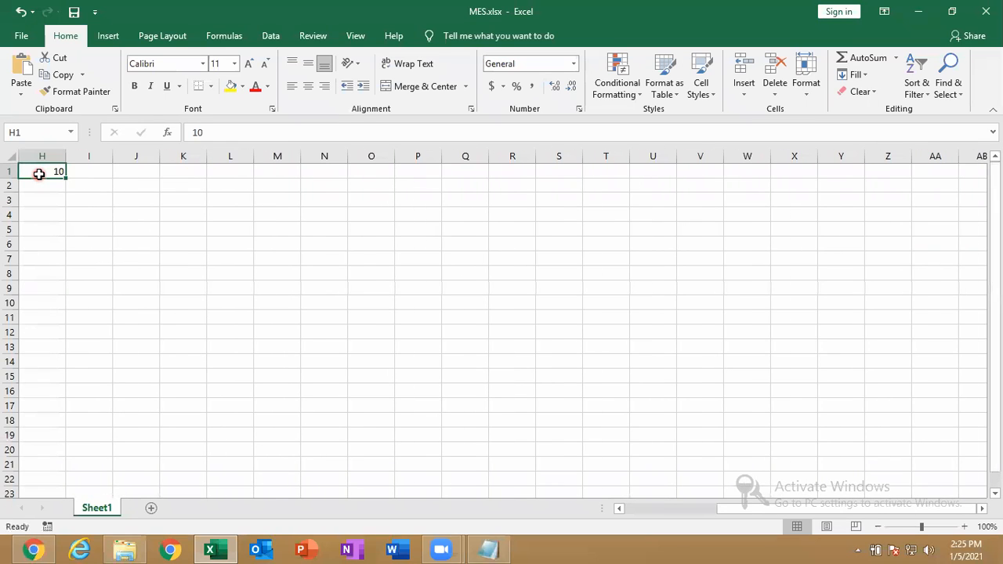
Step: Jump back to cell A1, demonstrate the Ctrl and right-arrow combination on the On-Screen Keyboard, and close the keyboard
key("ctrl+Left")
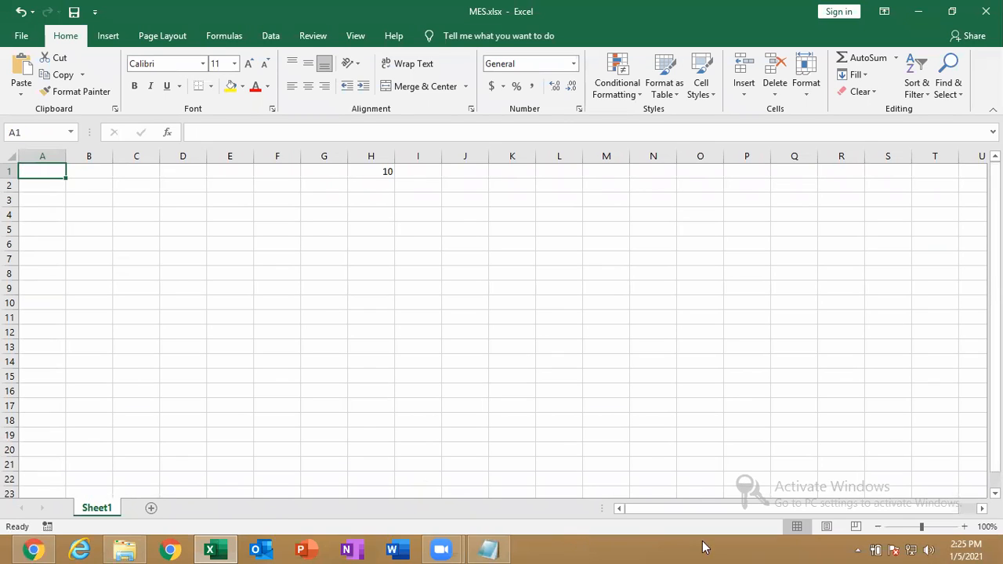
key("super+r")
key("Return")
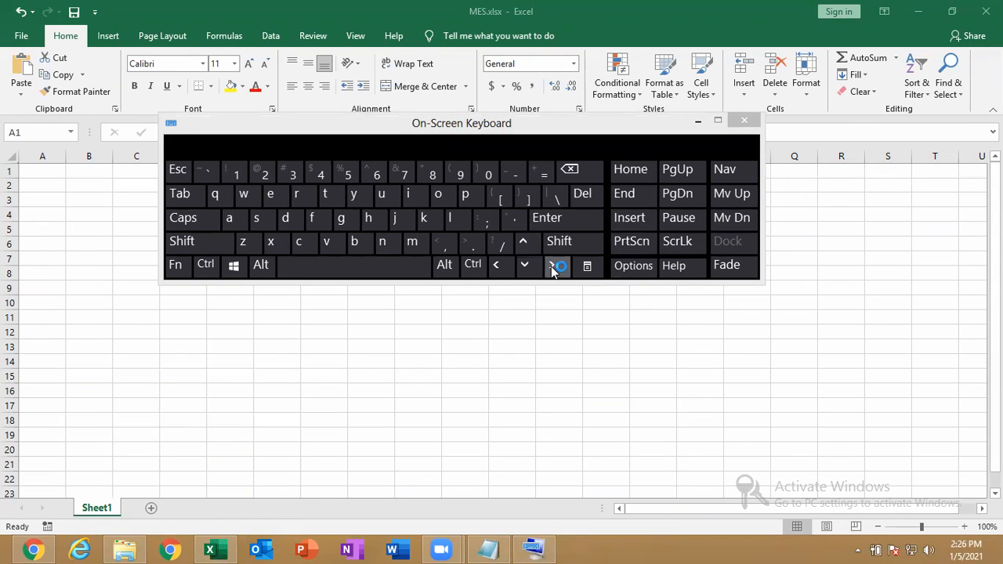
left_click(202, 267)
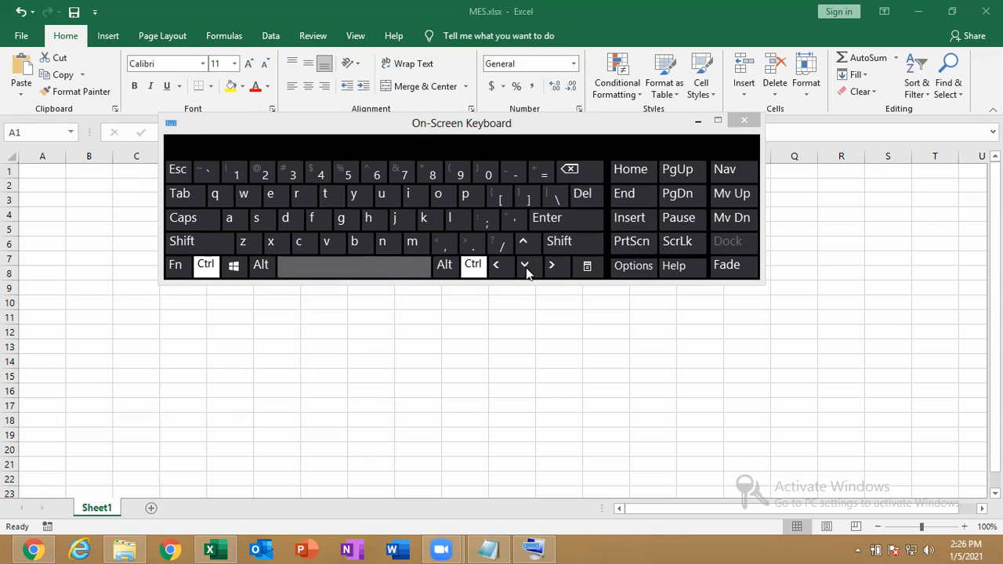
left_click(562, 265)
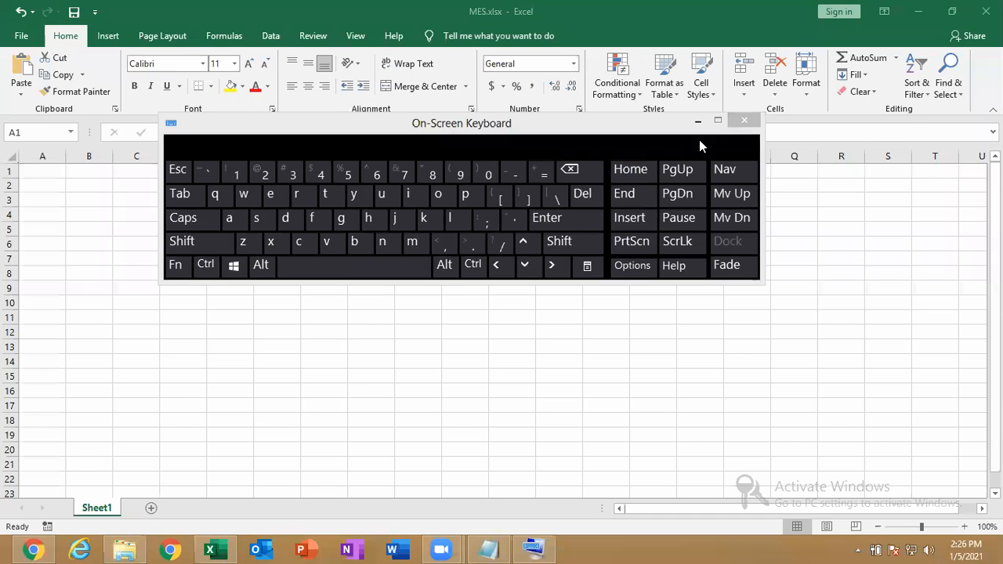
left_click(744, 120)
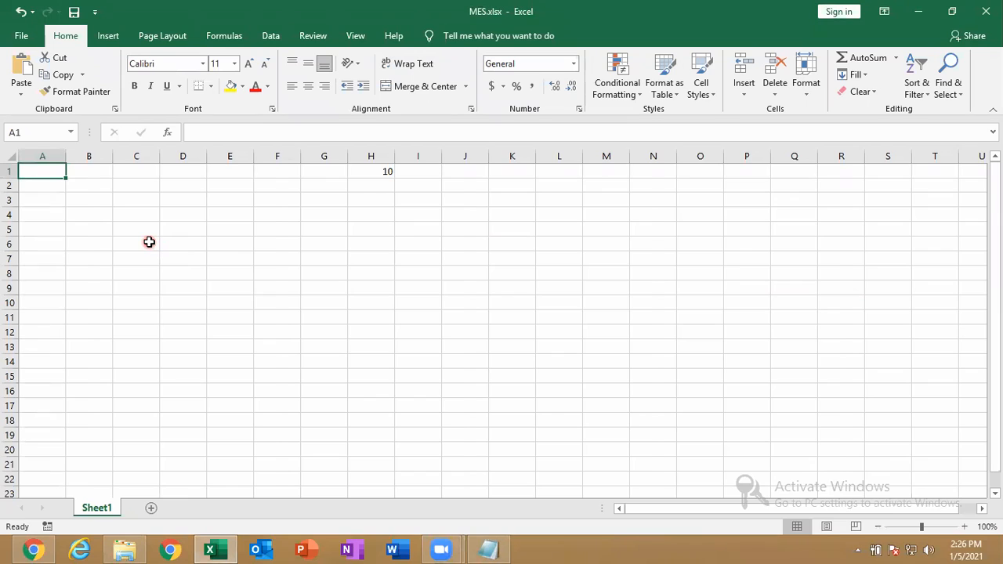
Step: Jump from cell A1 to the sheet's last row and last column, and return to the first cell
key("ctrl+Down")
key("ctrl+Right")
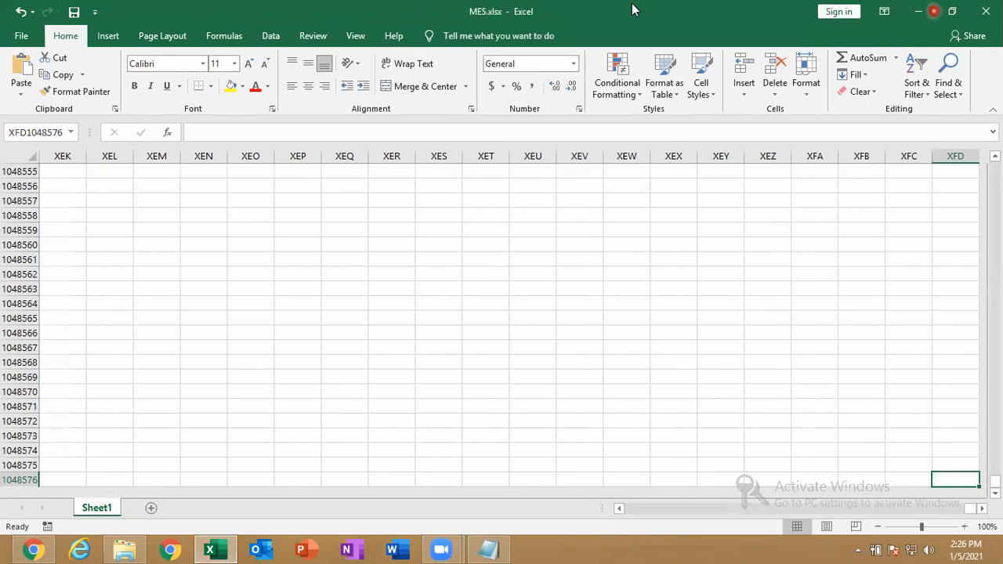
left_click(930, 11)
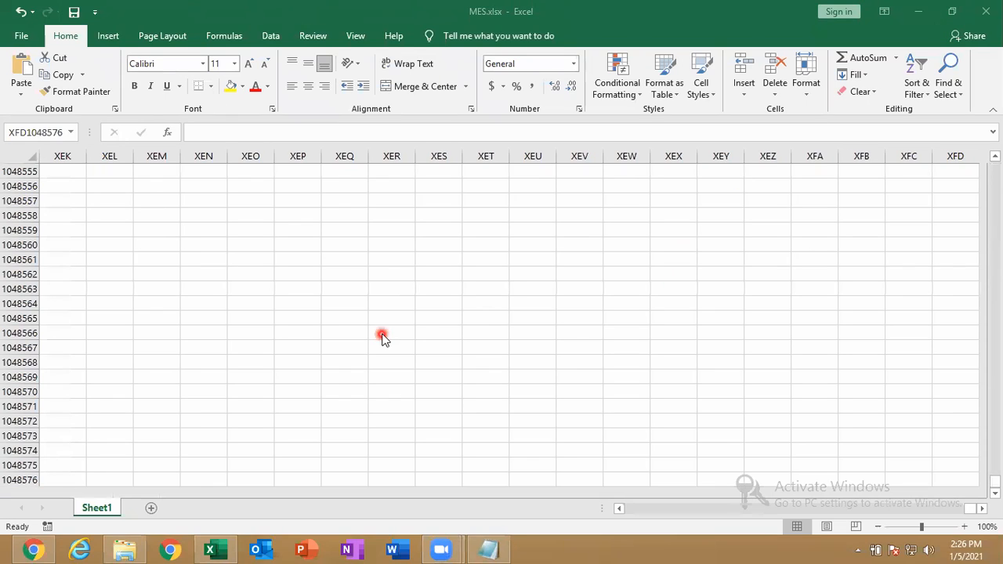
left_click(243, 321)
key("ctrl+Left")
key("ctrl+Up")
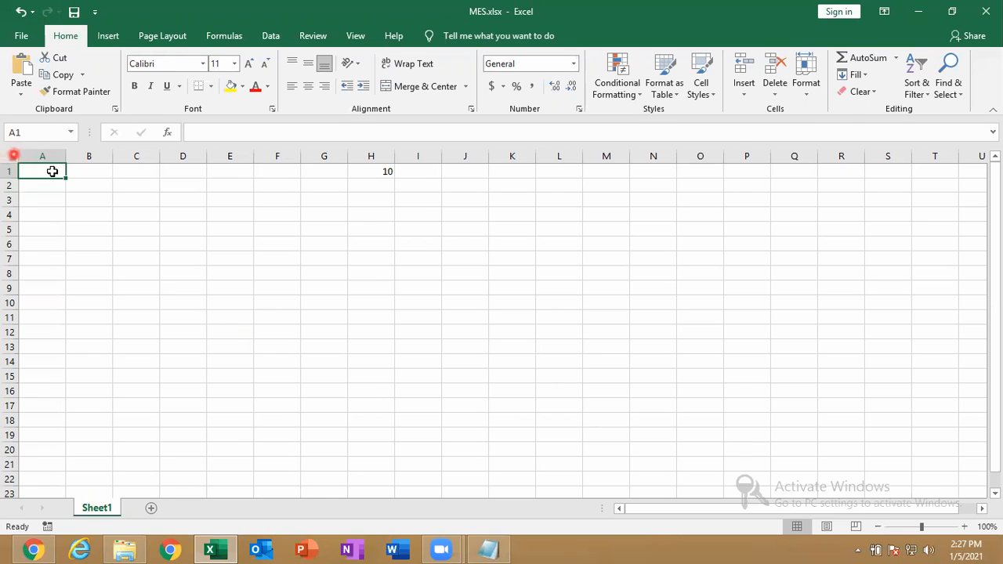
left_click(6, 36)
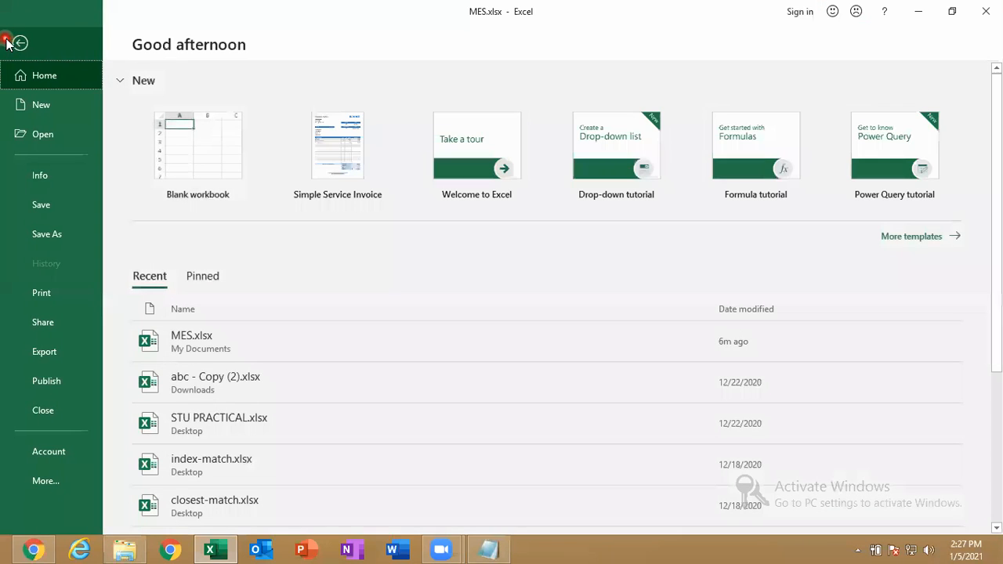
left_click(52, 479)
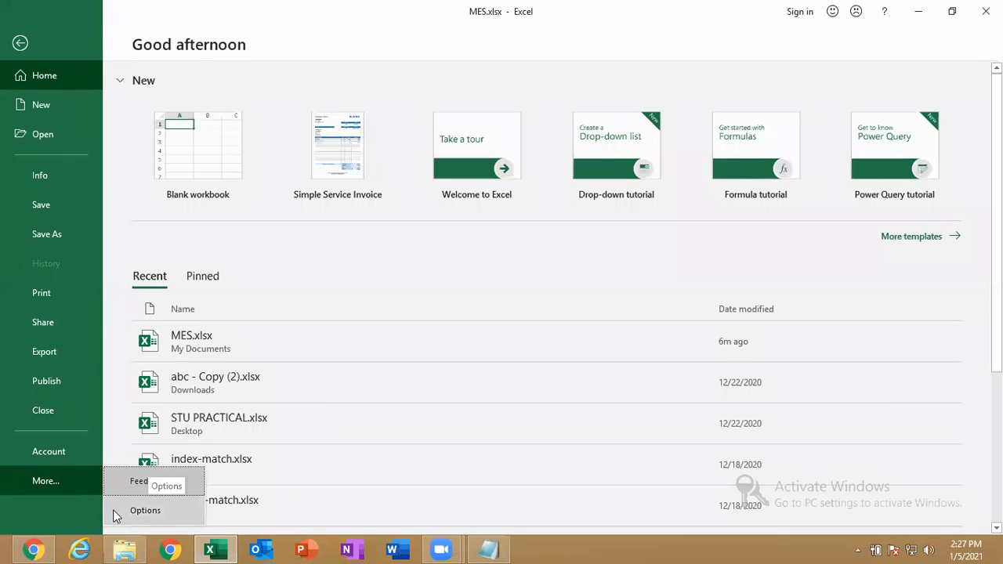
left_click(139, 511)
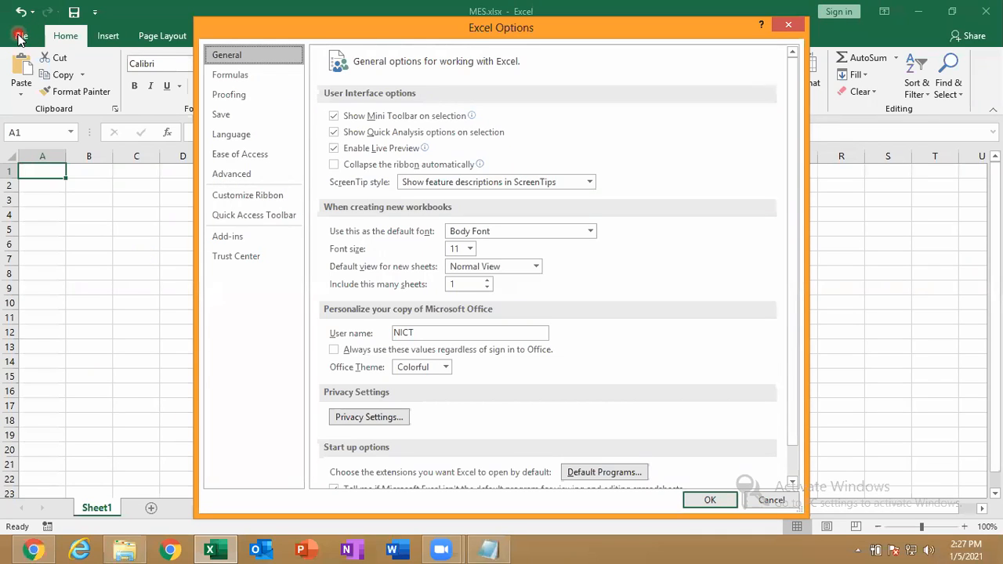
left_click(780, 29)
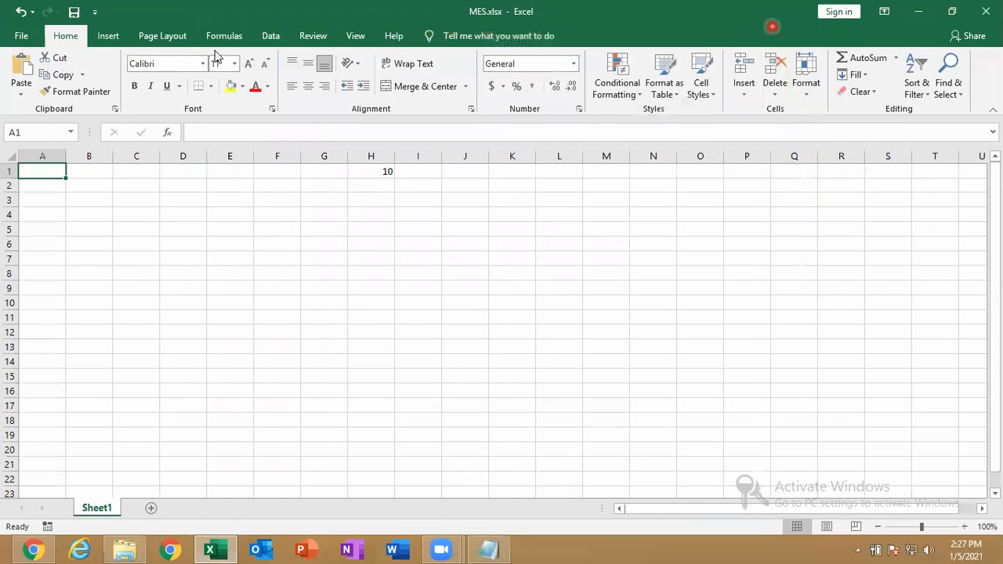
Step: Enable the R1C1 reference style in the Formulas section of Excel Options and apply it
left_click(4, 35)
left_click(44, 483)
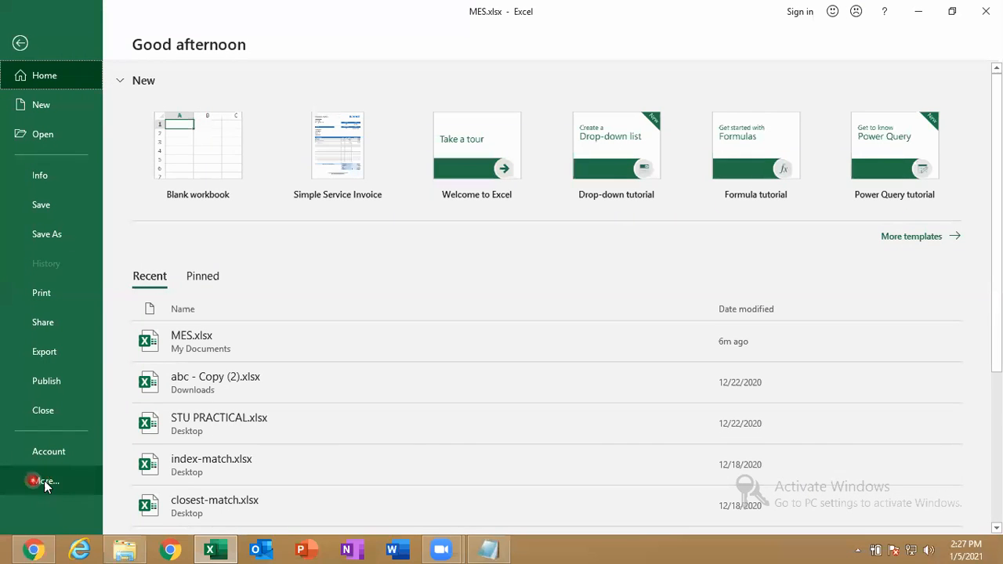
left_click(46, 483)
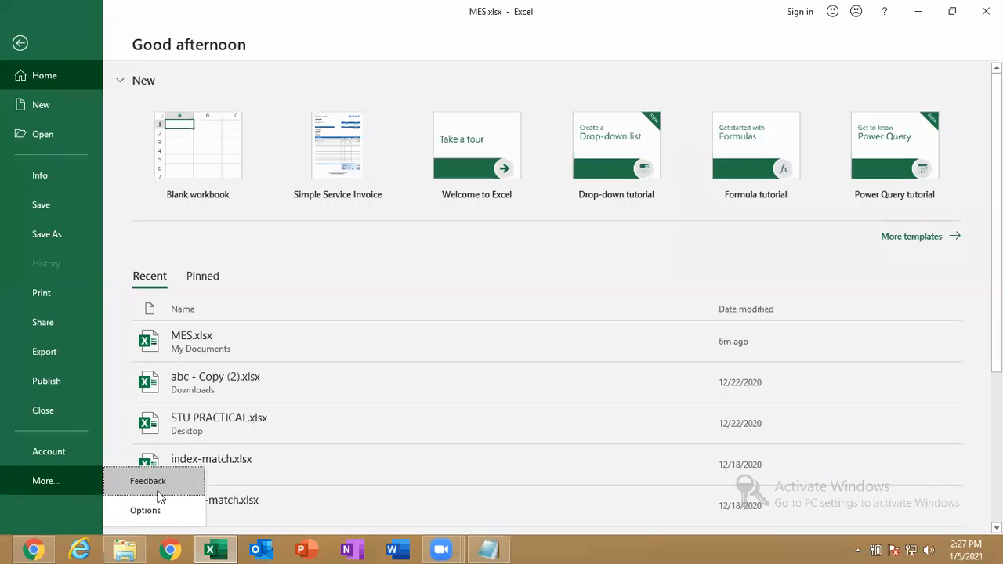
left_click(155, 512)
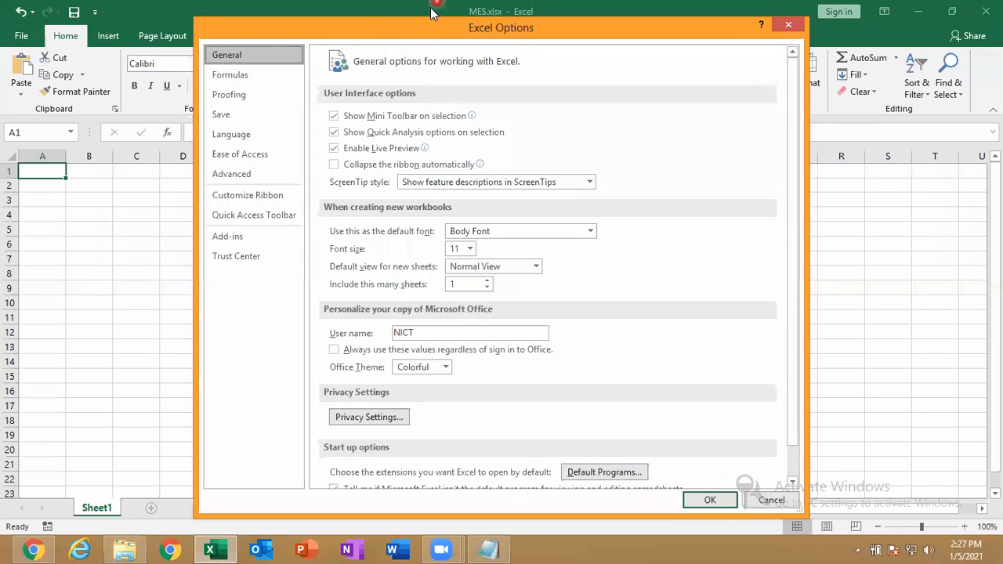
left_click_drag(399, 35, 279, 45)
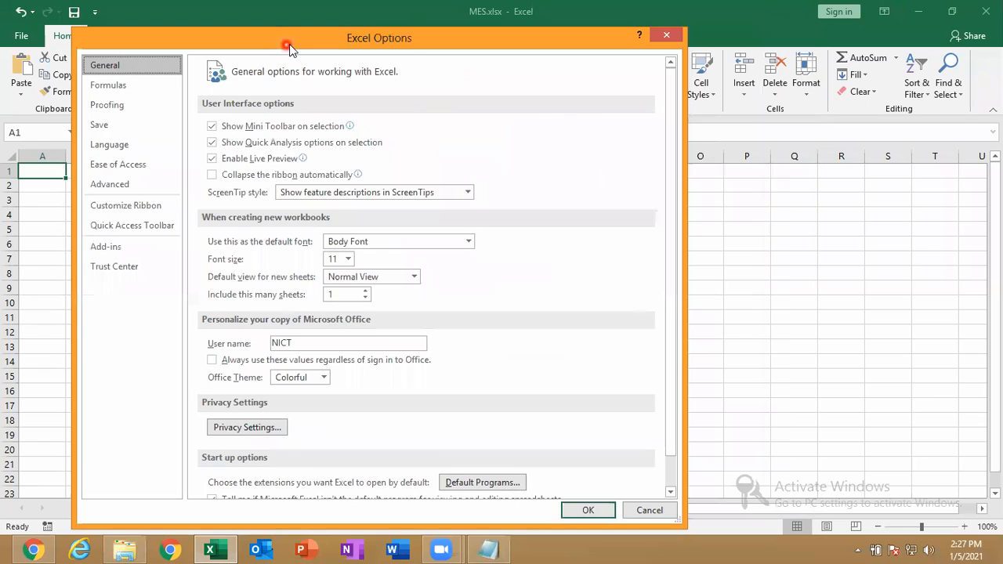
left_click(117, 90)
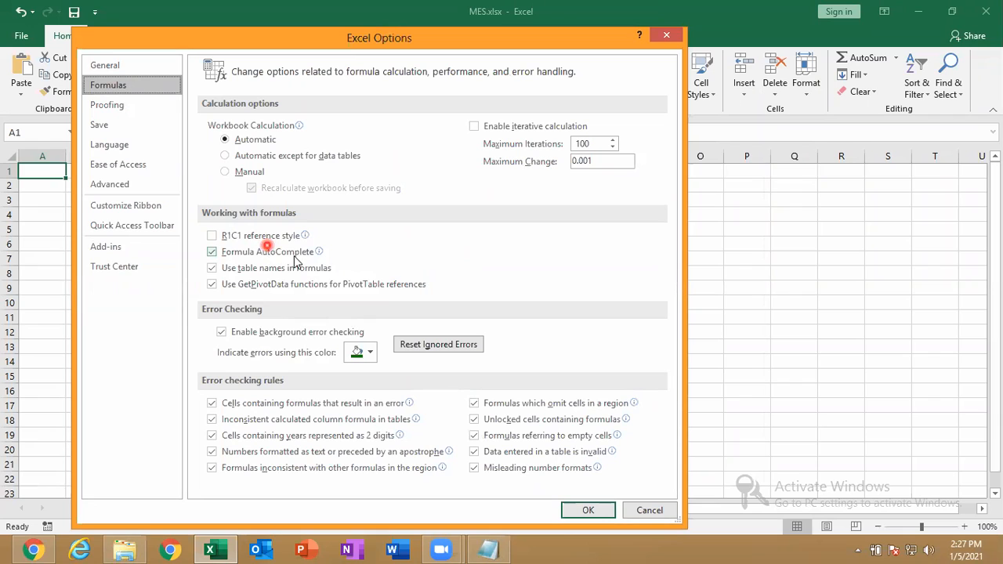
left_click(212, 236)
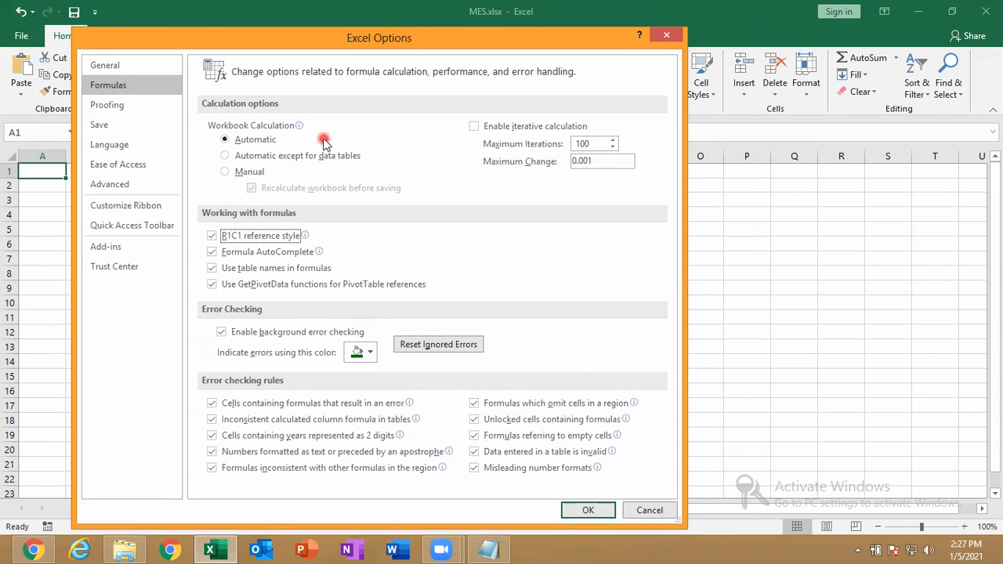
left_click_drag(204, 30, 141, 3)
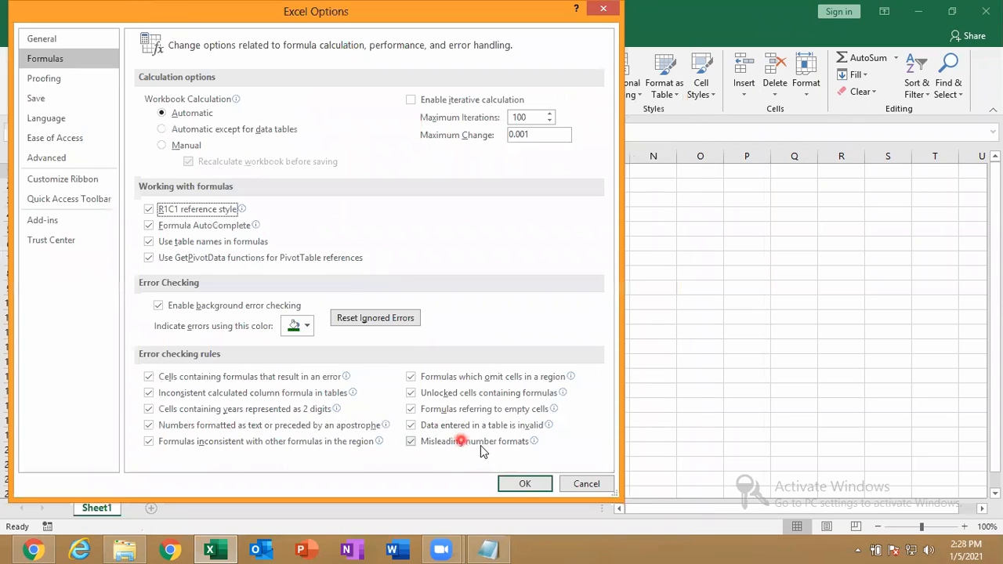
left_click(523, 478)
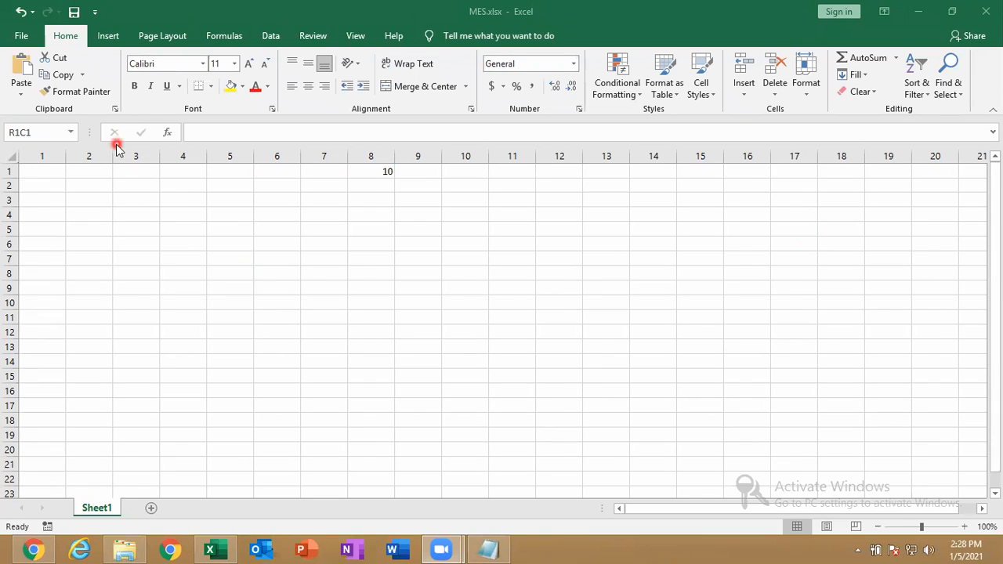
Step: Reopen the Formulas options, switch the R1C1 reference style off and back on, and apply the settings
left_click(21, 39)
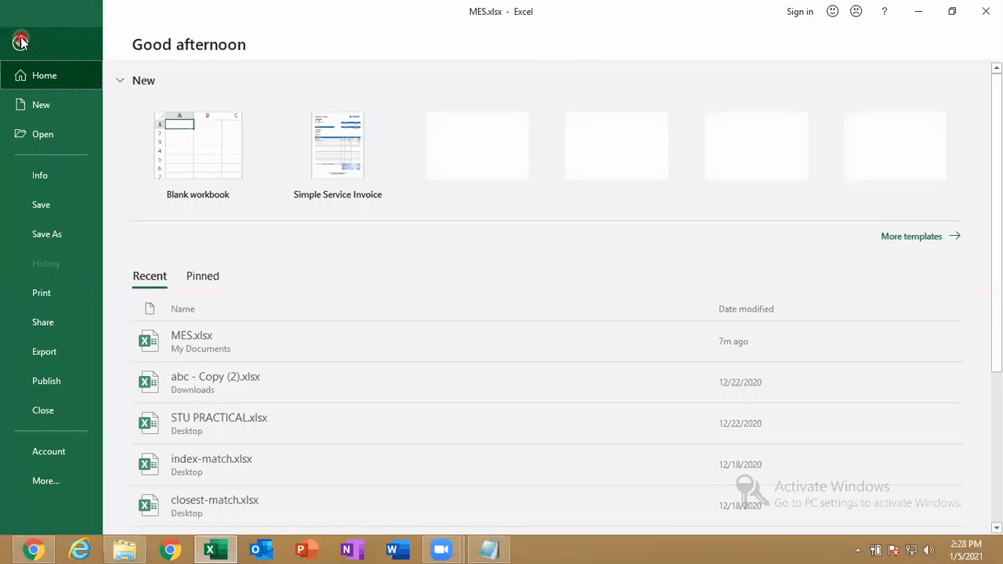
left_click(61, 485)
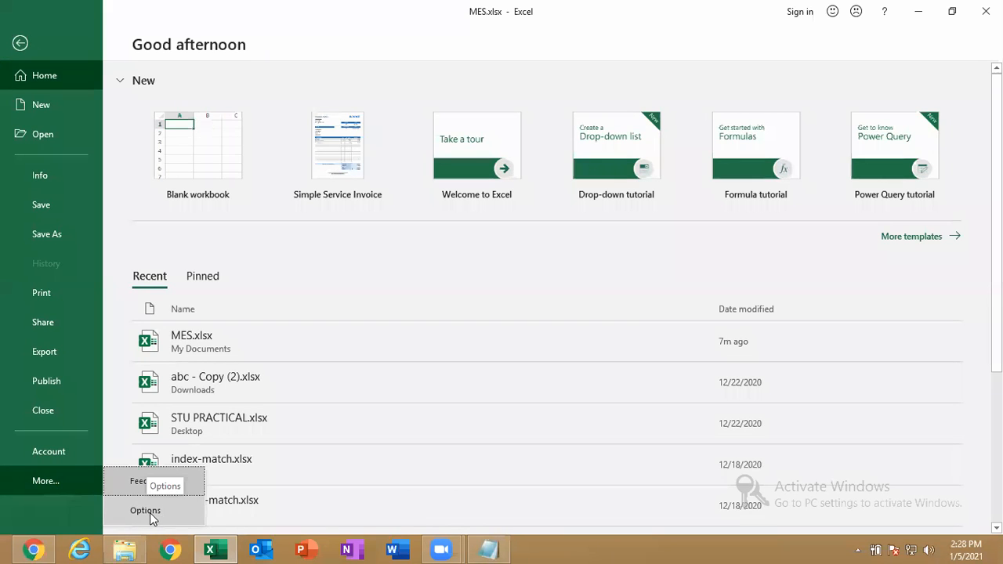
left_click(148, 511)
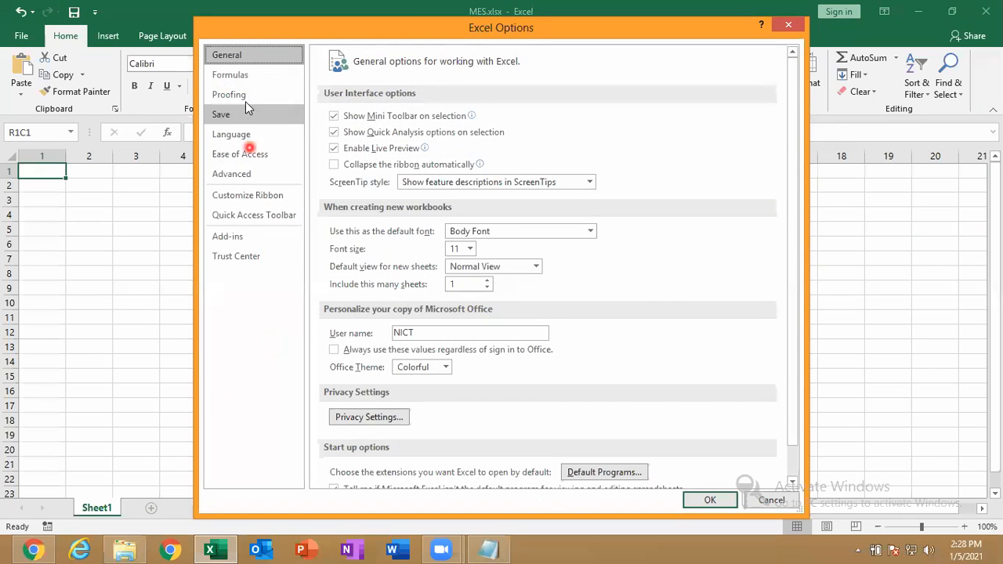
left_click_drag(225, 35, 161, 50)
left_click(182, 89)
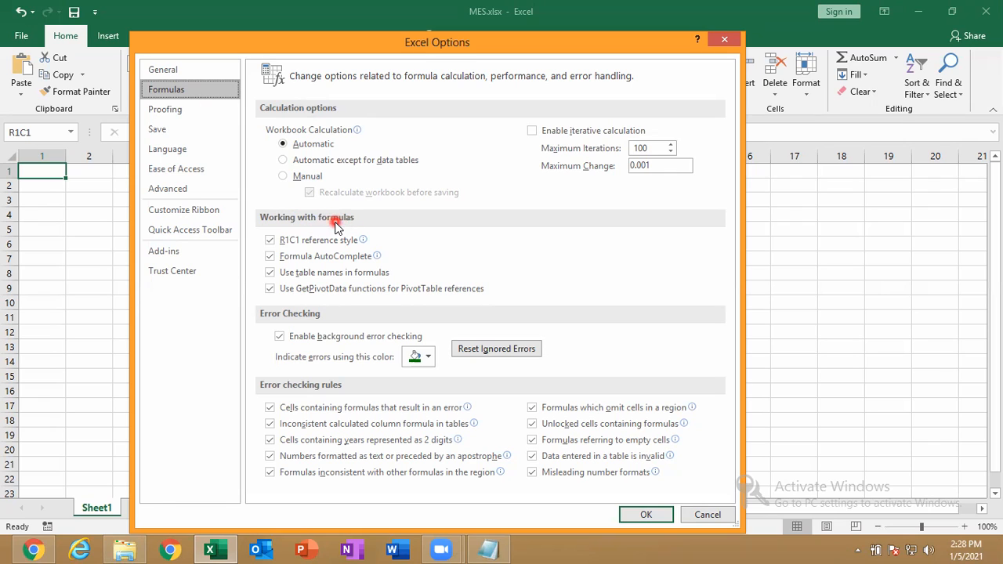
left_click(271, 240)
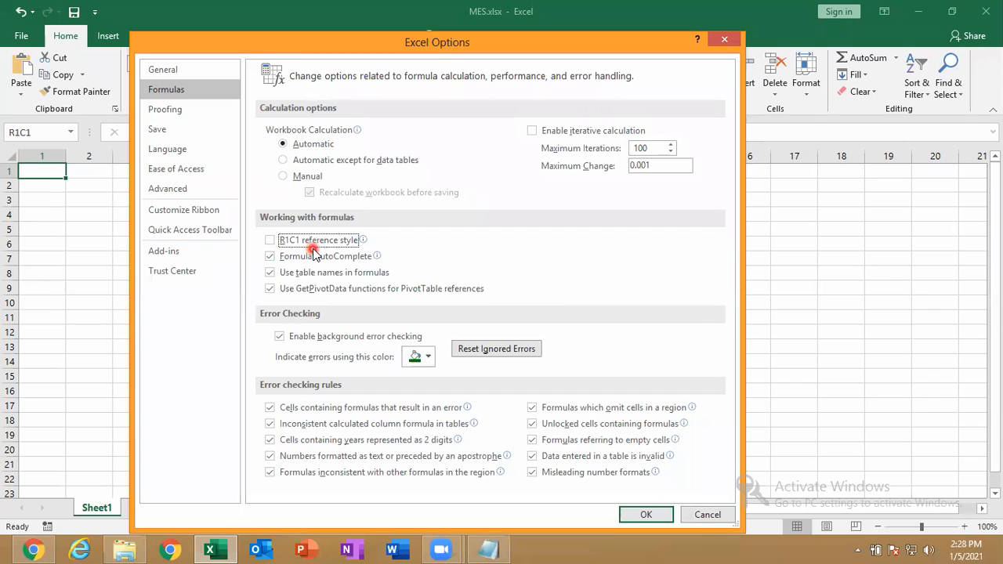
left_click(271, 241)
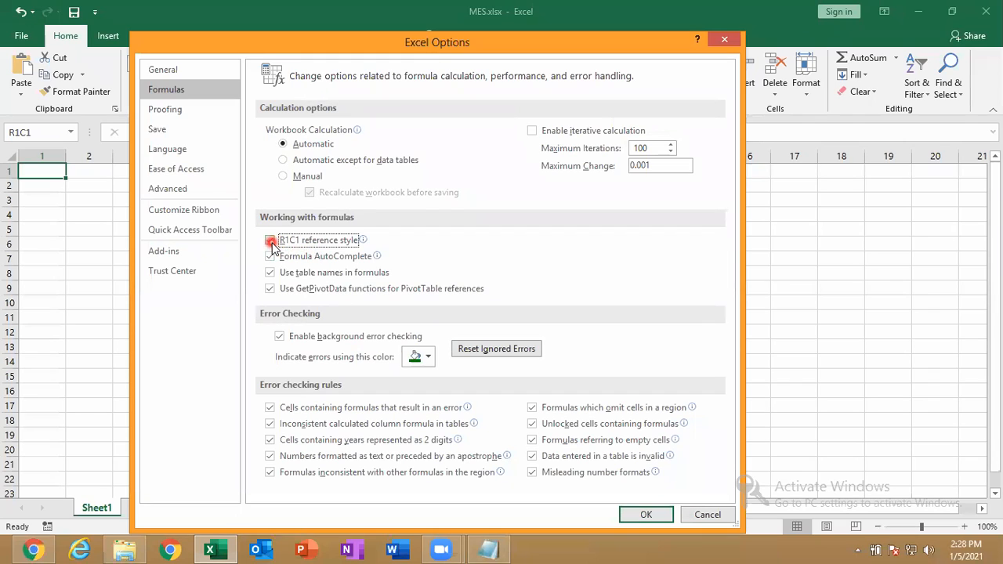
left_click(645, 516)
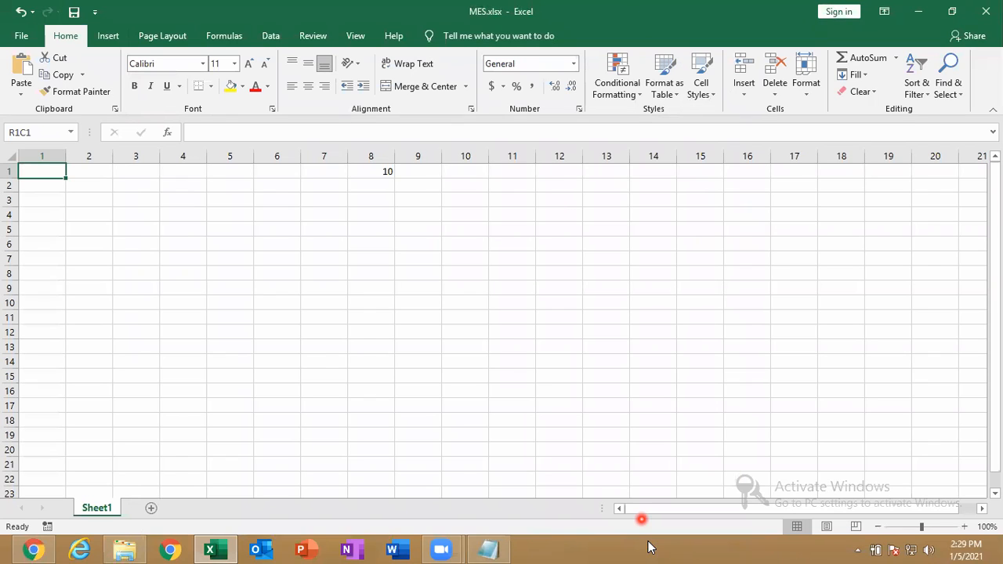
Step: Jump from the first cell past the filled cell to the last numbered column of row 1
key("ctrl+Right")
key("ctrl+Right")
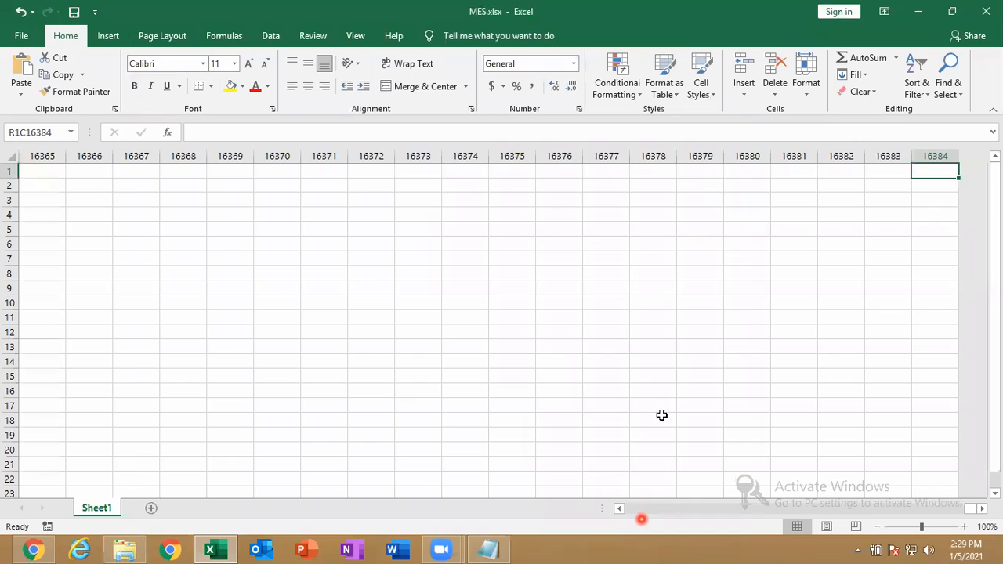
left_click(927, 17)
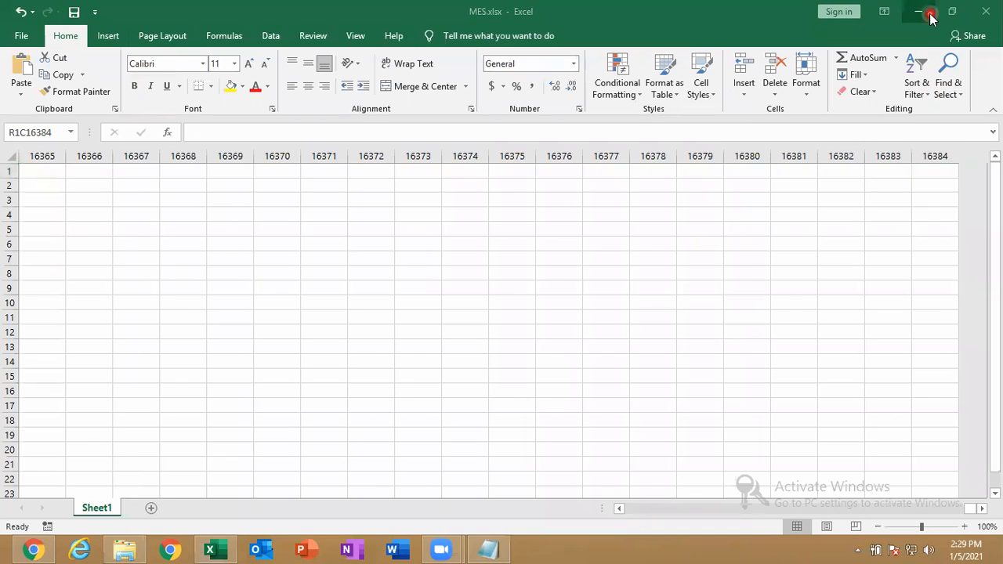
left_click(927, 174)
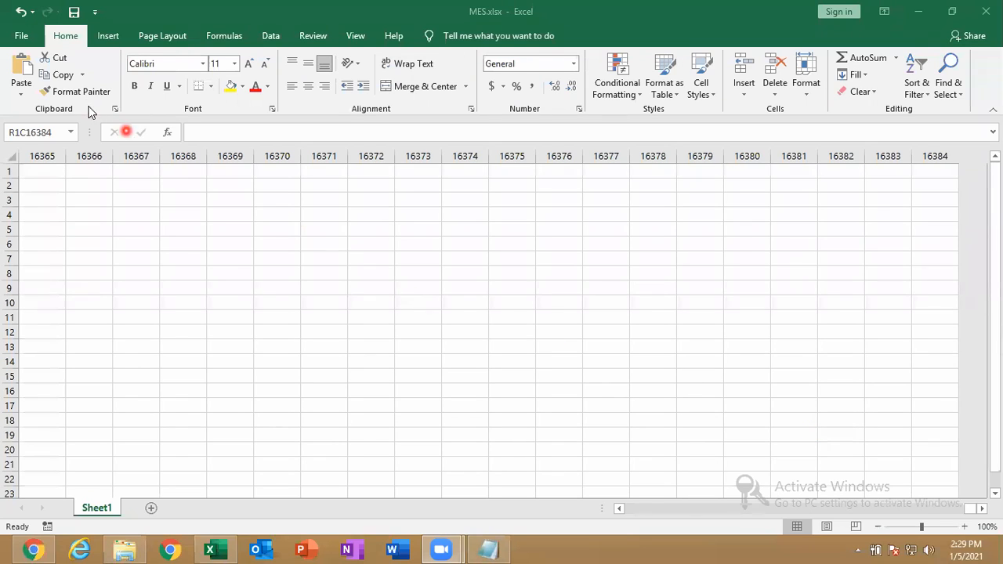
Step: Examine where Excel Options is reached in the backstage view, plus the customization choices for the ribbon and Quick Access Toolbar
left_click(22, 45)
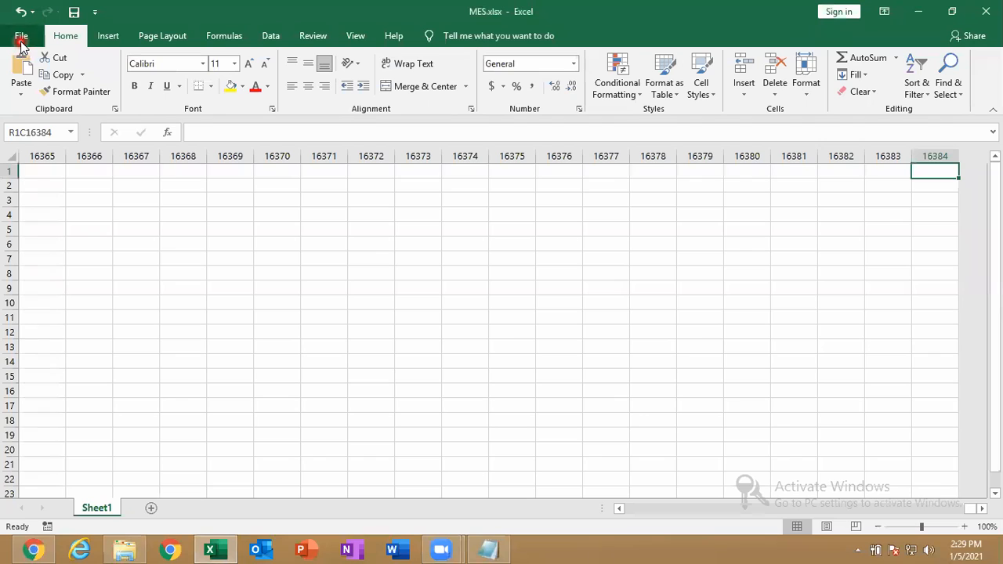
left_click(21, 44)
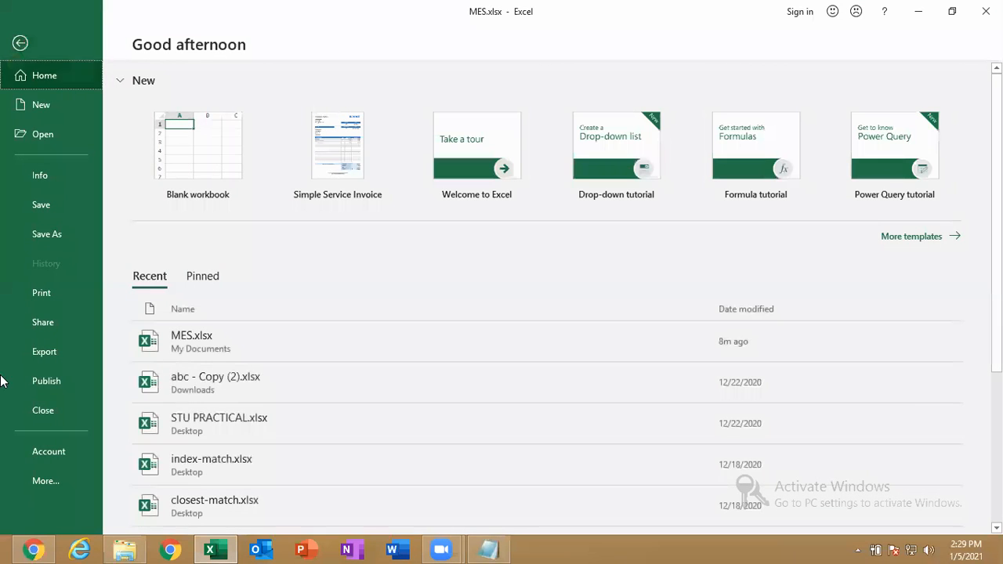
left_click(53, 490)
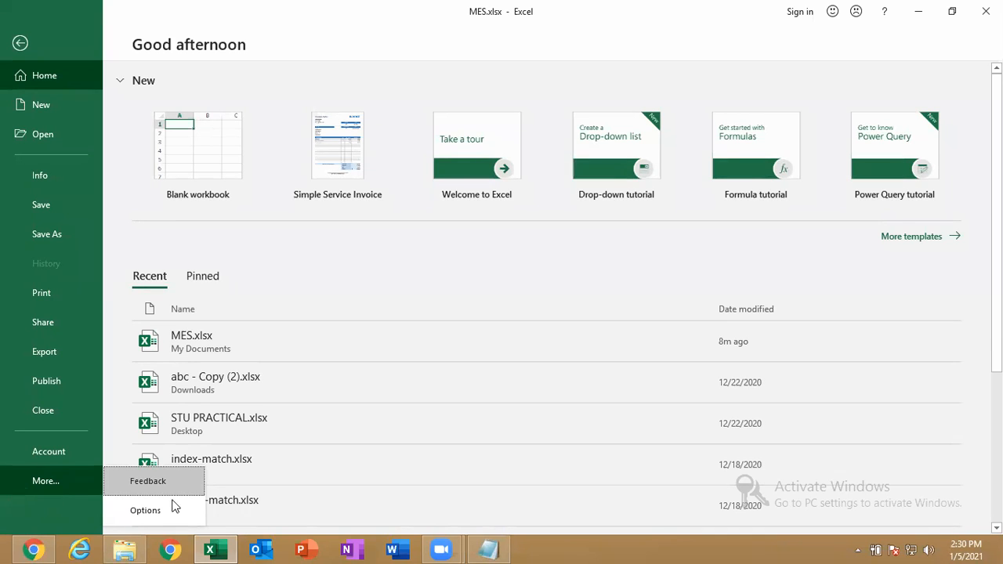
left_click(19, 44)
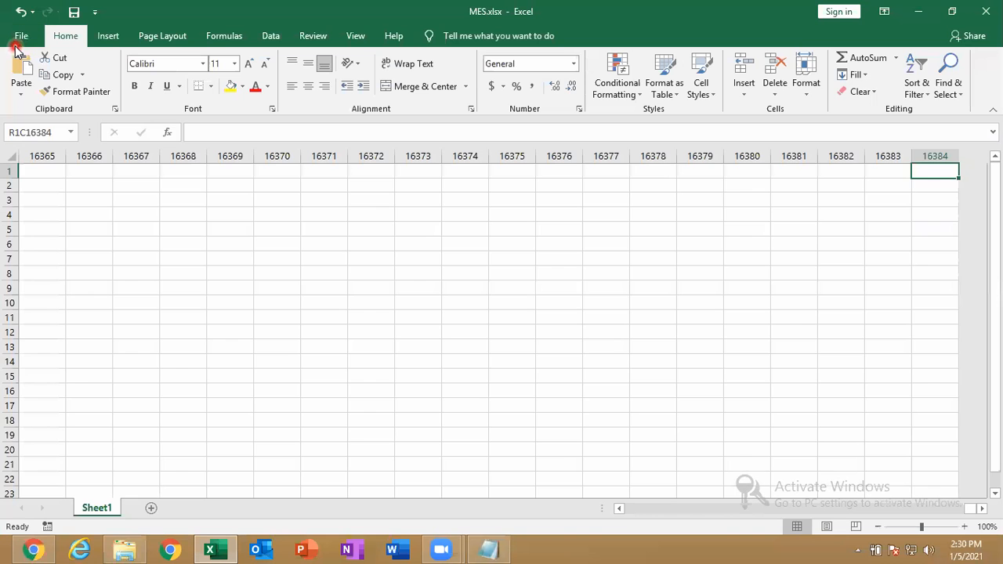
left_click(20, 36)
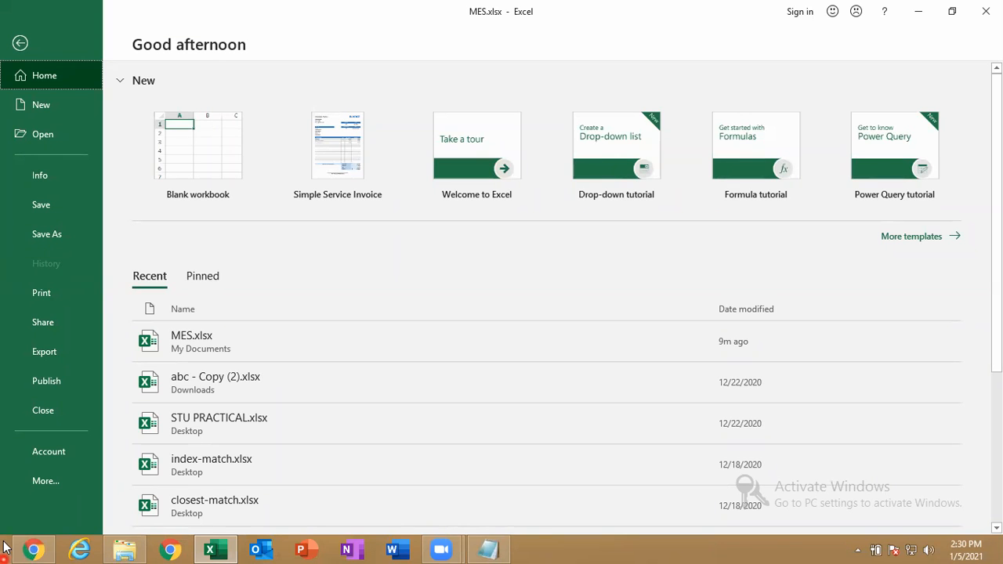
left_click(53, 486)
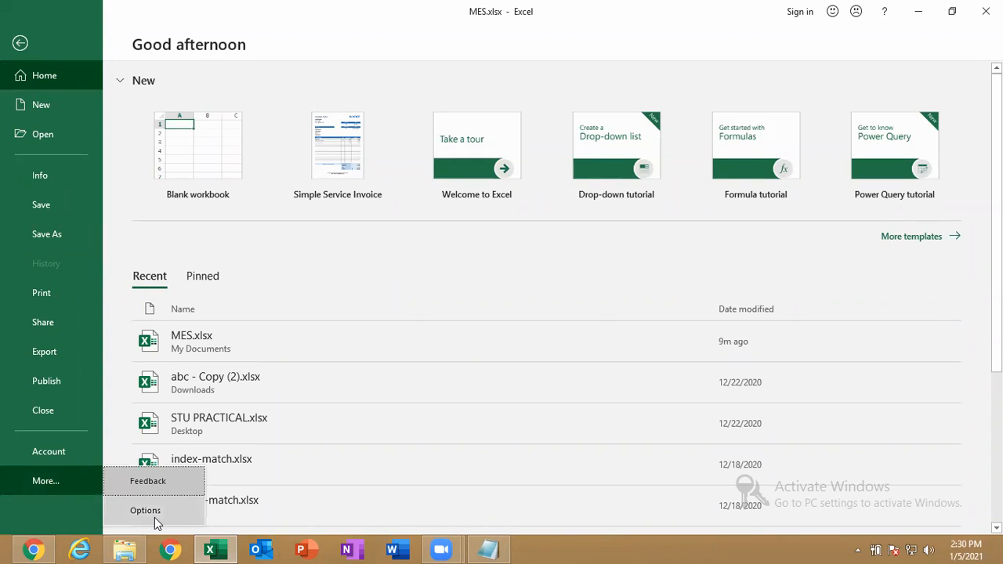
left_click(21, 44)
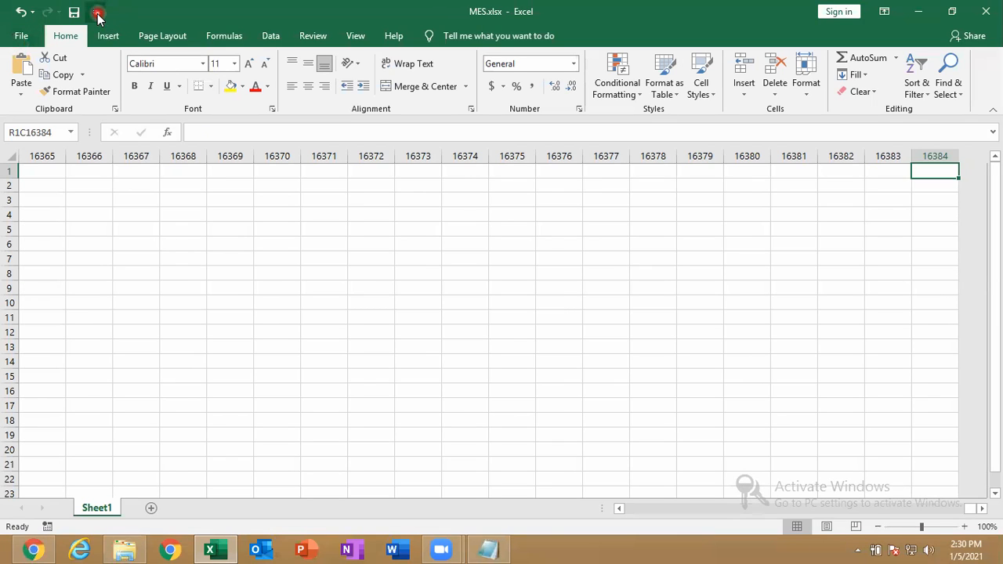
left_click(23, 36)
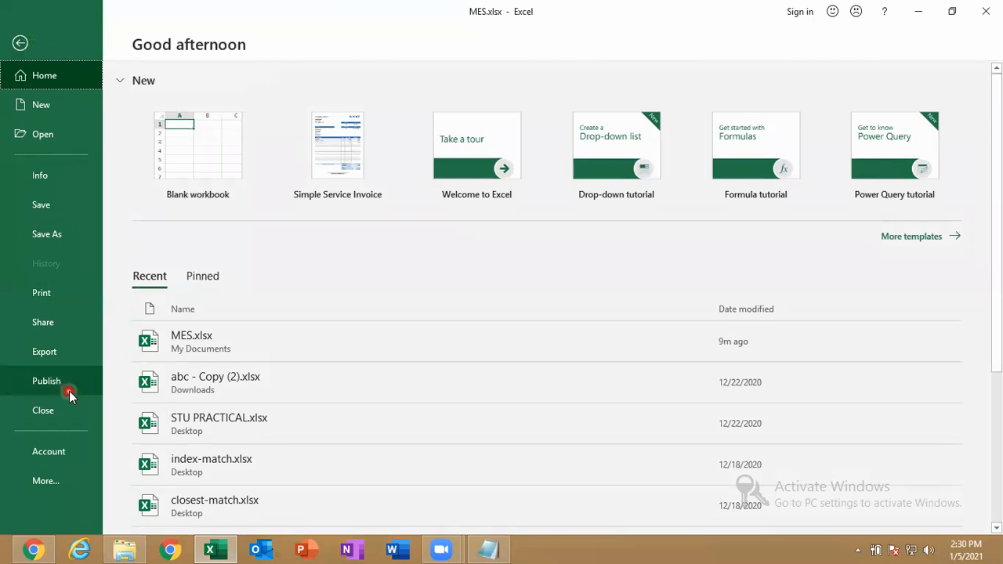
left_click(22, 42)
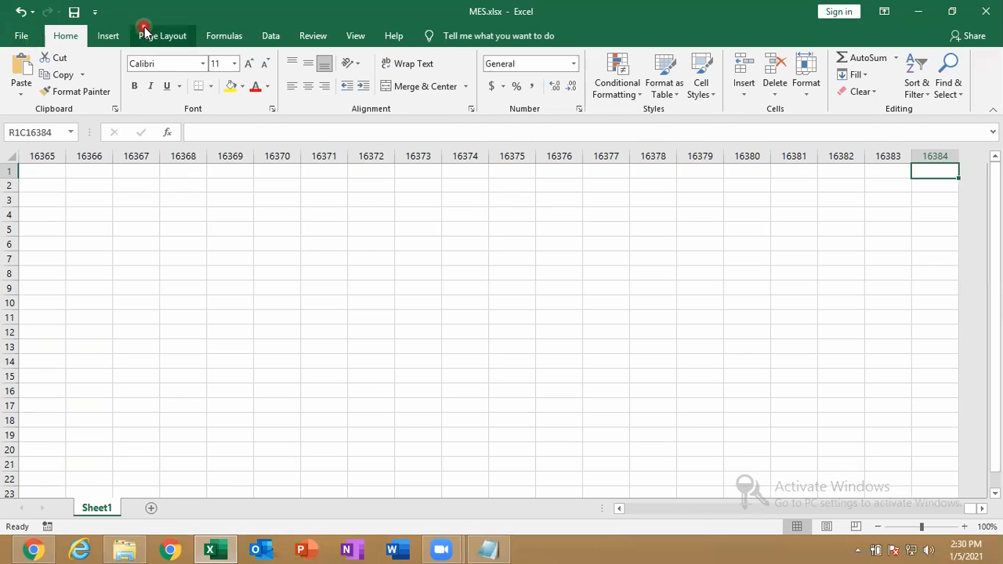
right_click(145, 43)
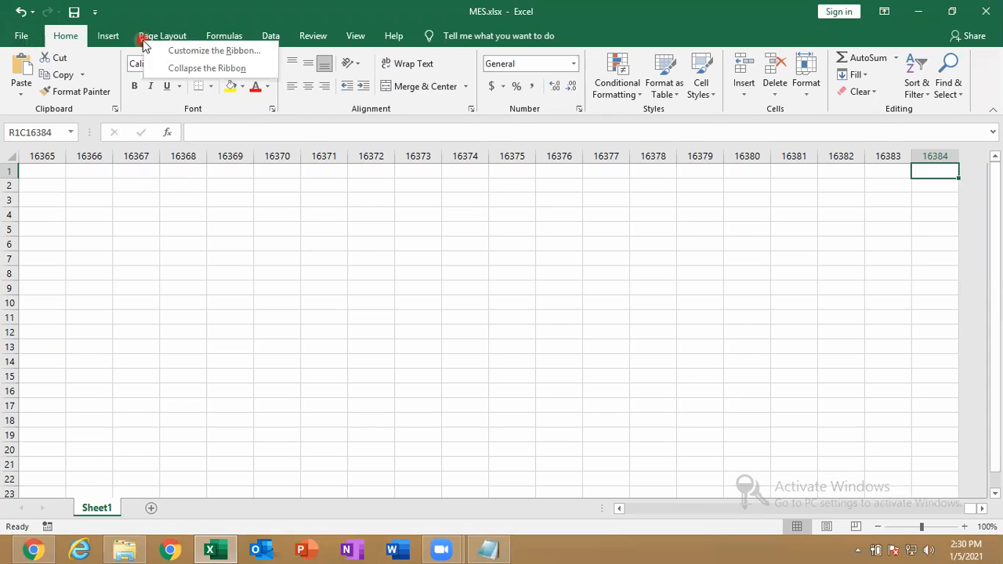
left_click(95, 12)
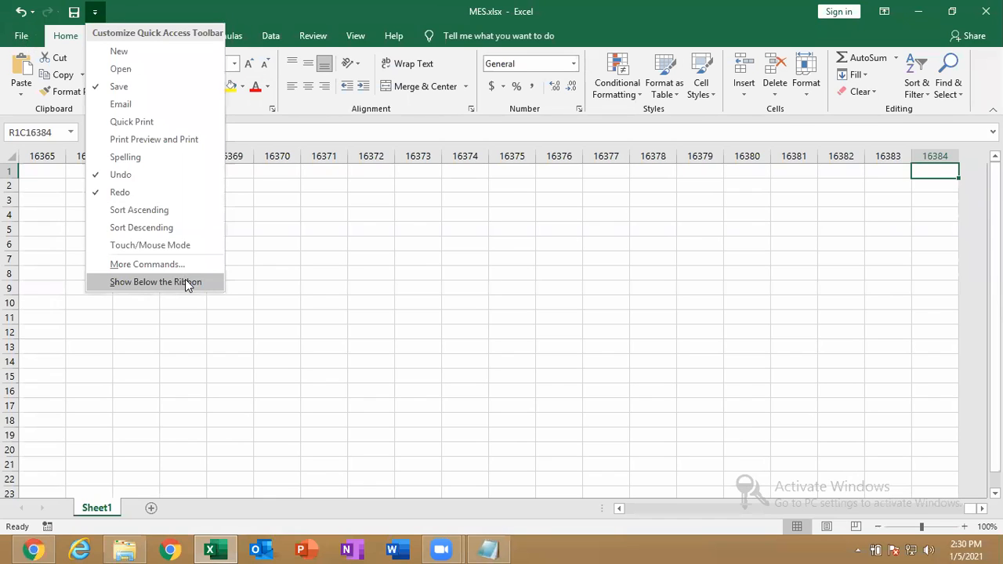
left_click(376, 259)
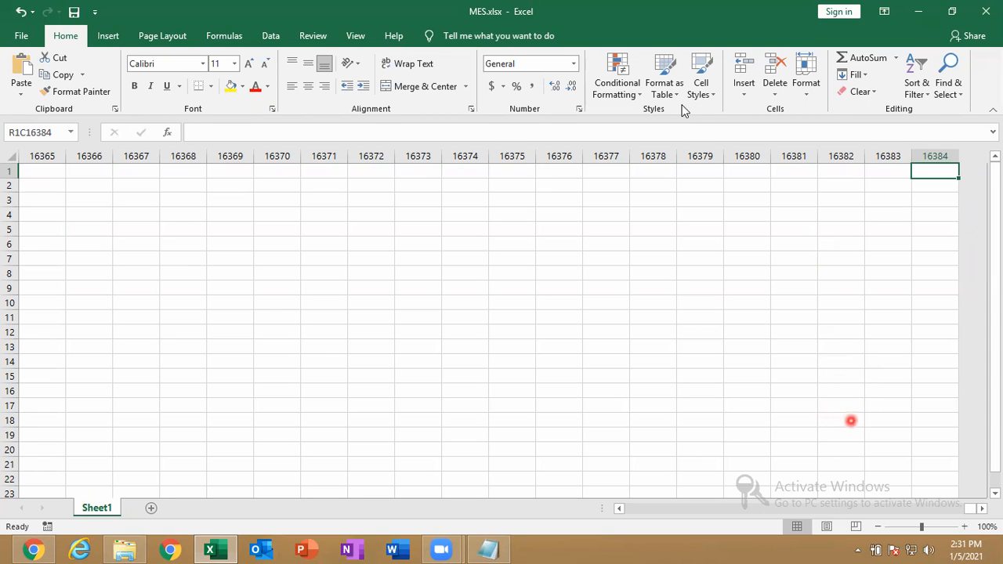
Step: Turn off the R1C1 reference style in the Formulas section of Excel Options and apply the change
left_click(16, 36)
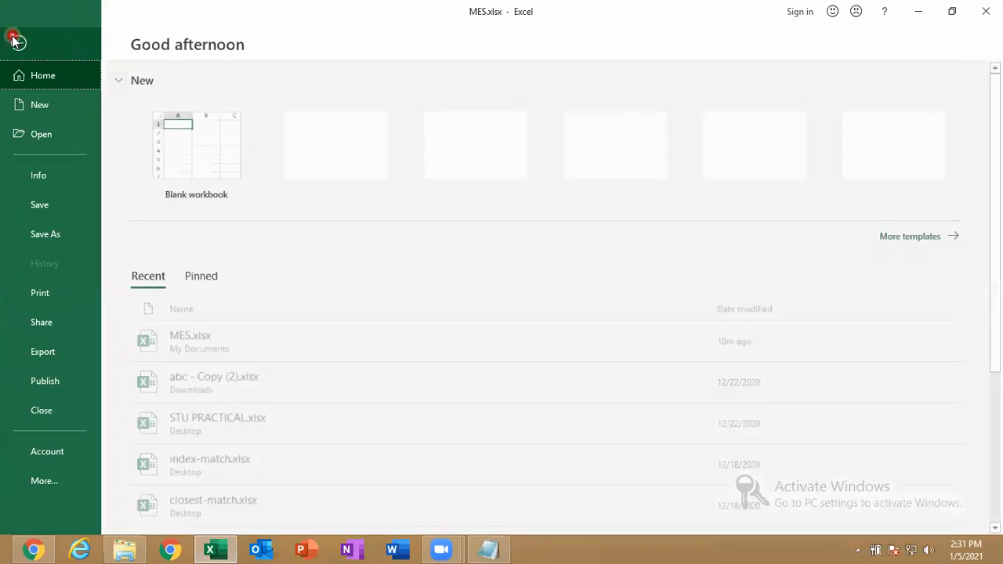
left_click(42, 483)
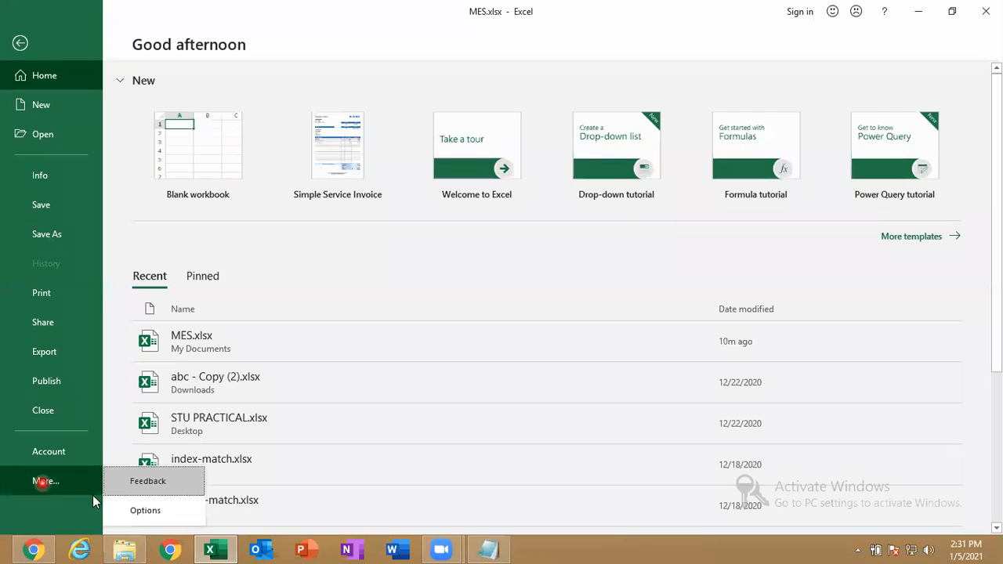
left_click(138, 510)
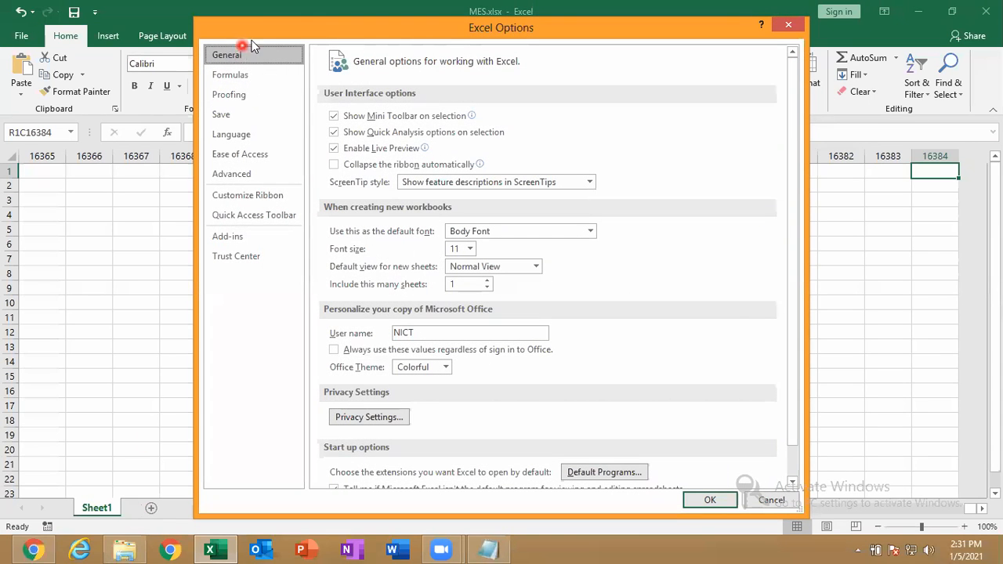
left_click_drag(254, 31, 196, 54)
left_click(188, 95)
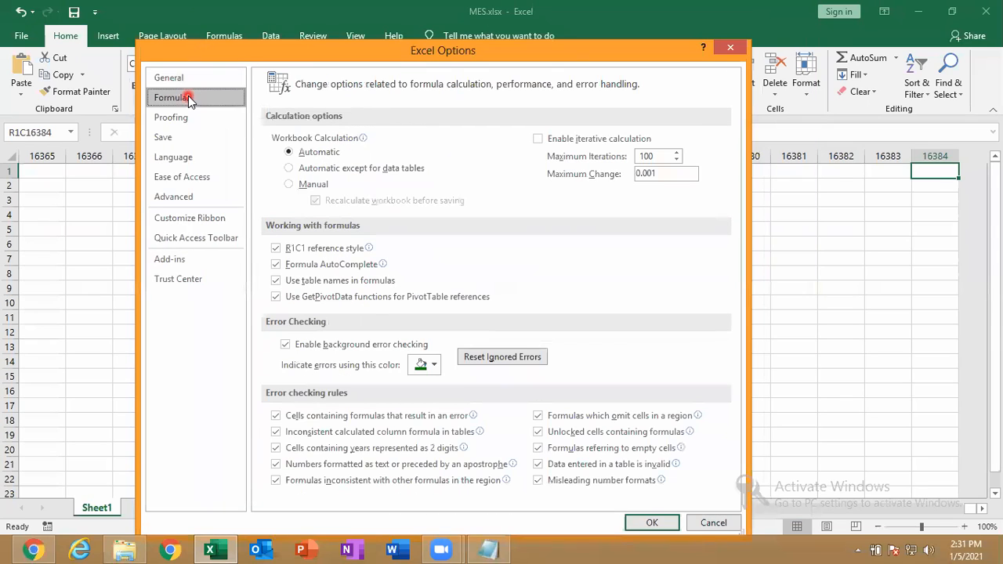
left_click(275, 248)
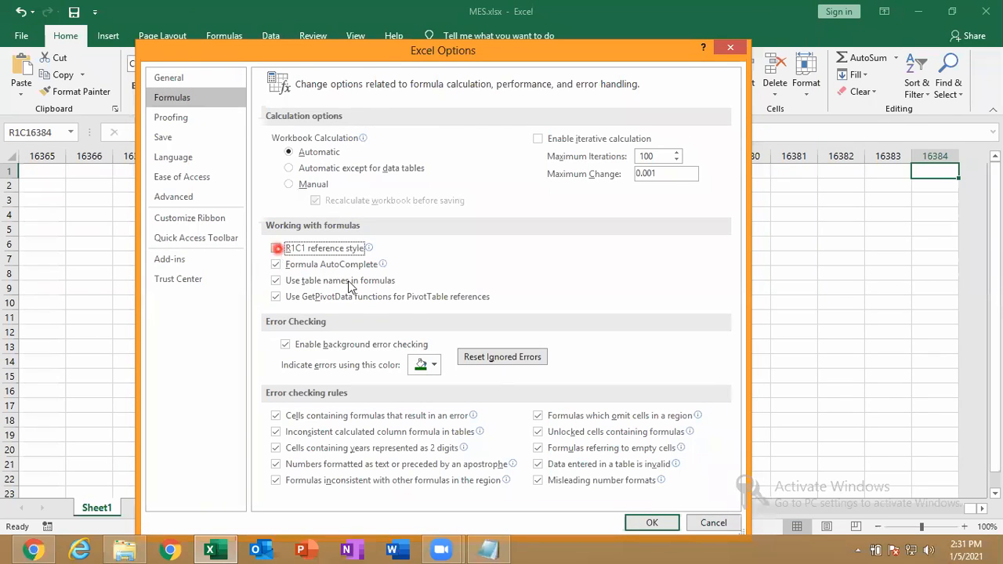
left_click(639, 523)
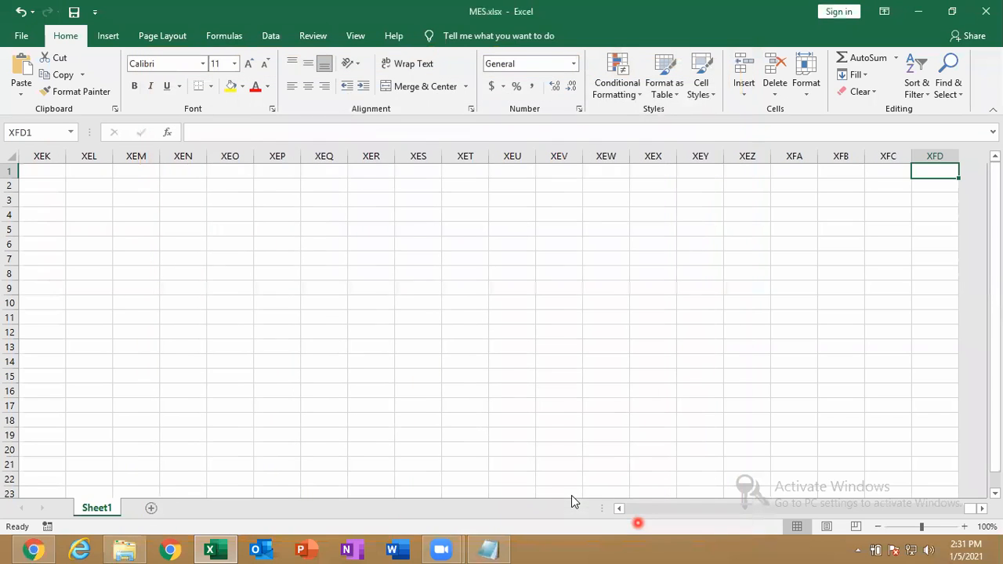
Step: Launch Remote Desktop Connection with the Run command mstsc and start connecting to computer 100.100.100.1
left_click(16, 38)
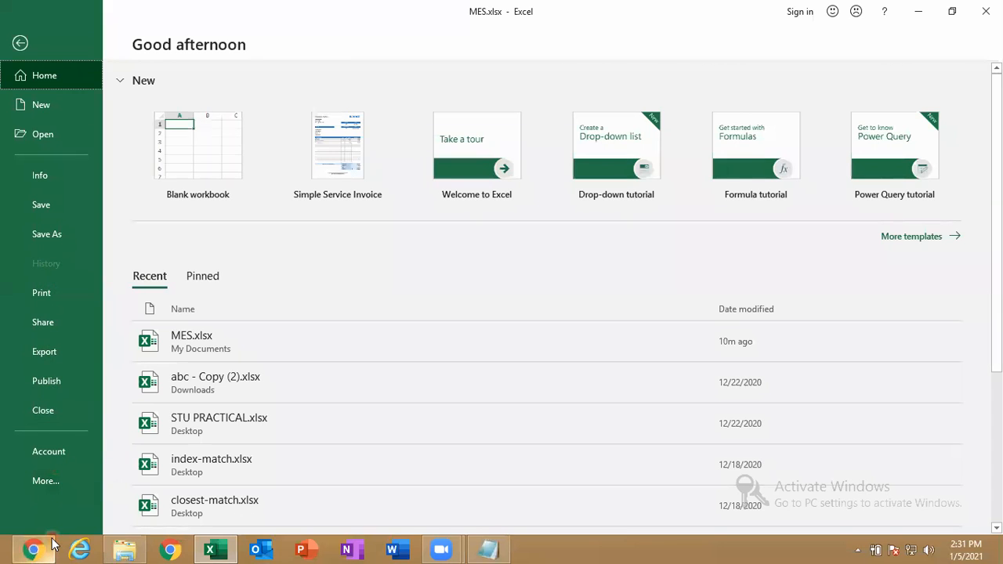
key("super+r")
type("mstsc")
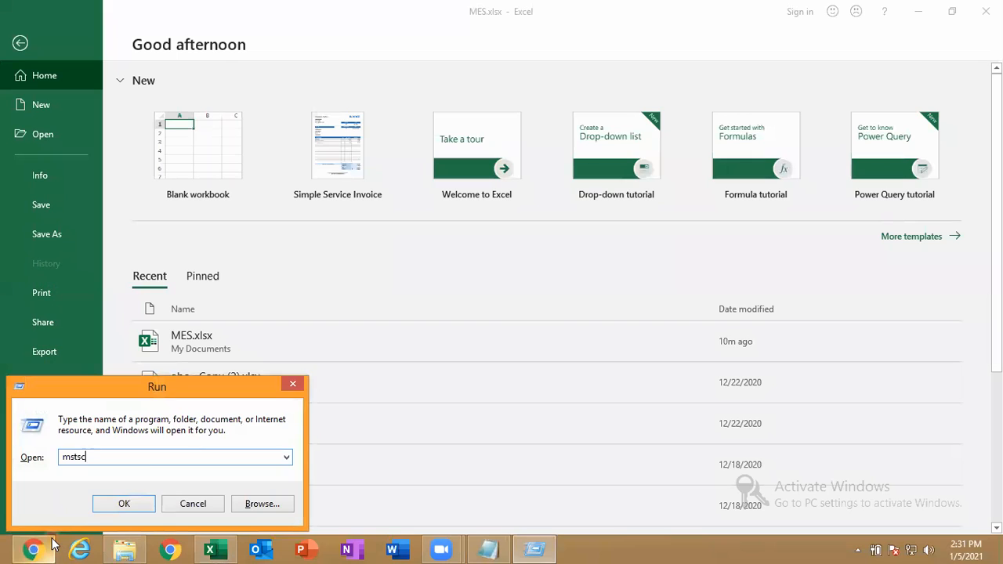
key("Return")
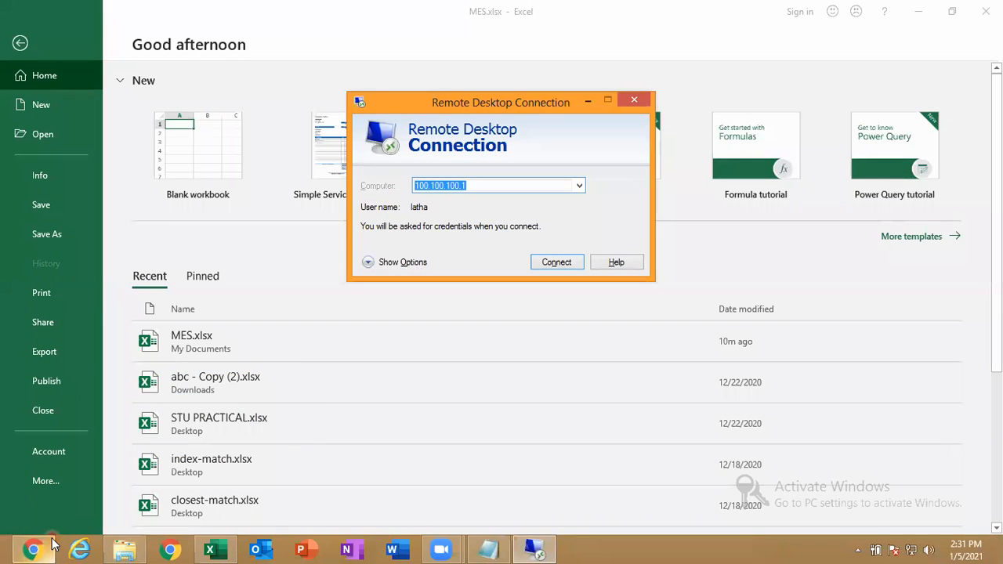
key("Return")
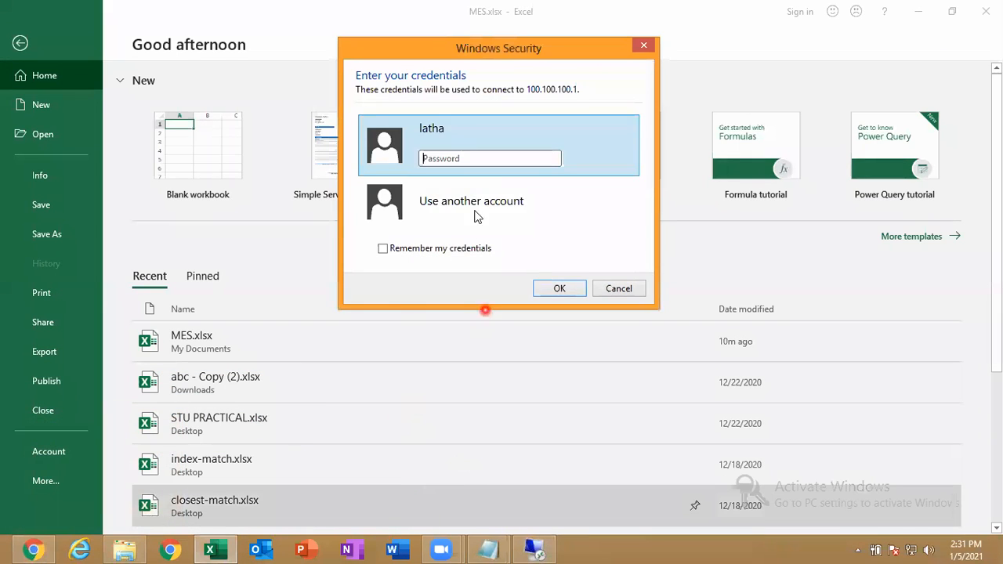
Step: Sign in to the remote computer with another account, entering its user name and account password
left_click(476, 207)
type("no rule")
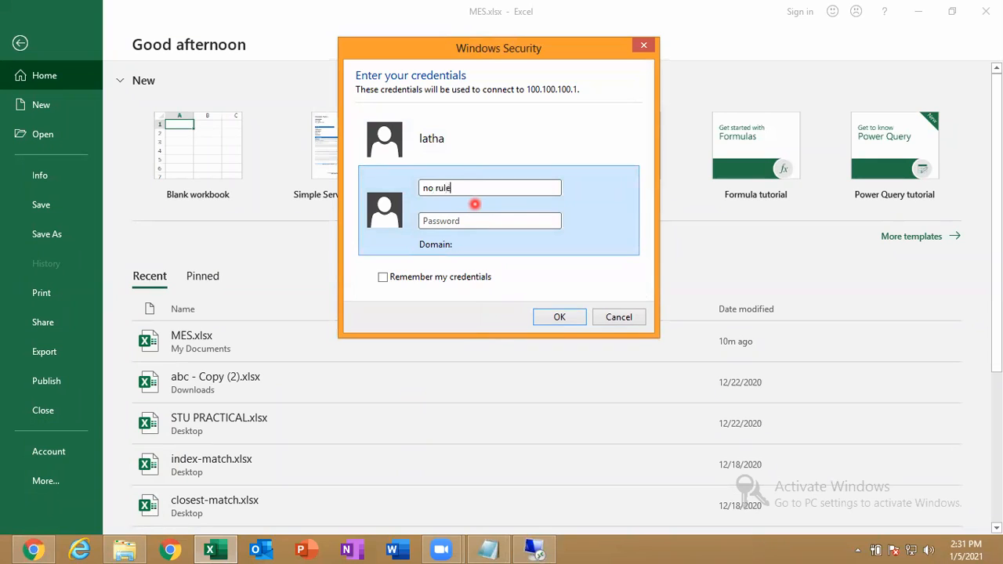
type("***")
key("BackSpace")
key("BackSpace")
key("BackSpace")
type("********")
key("Return")
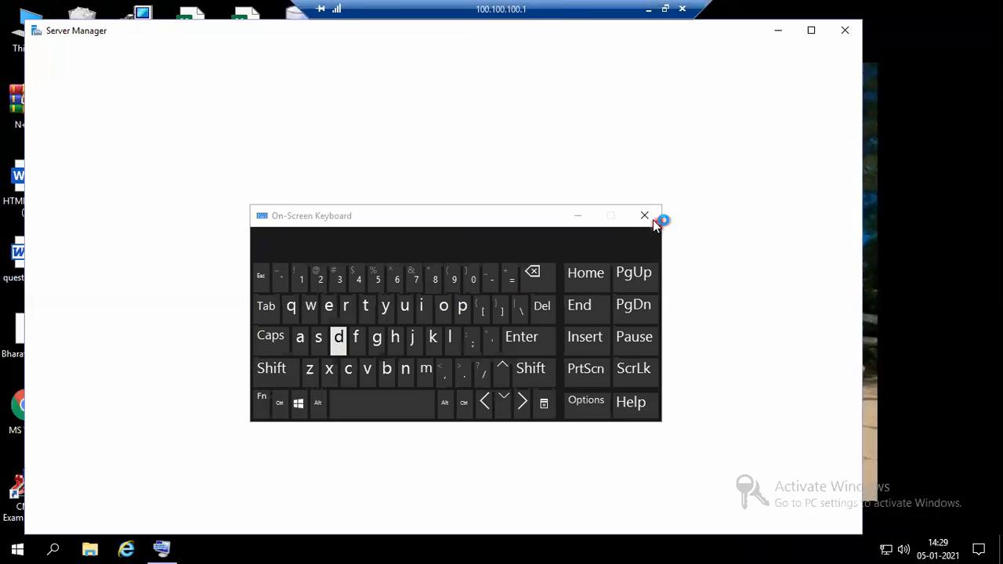
Step: Close the On-Screen Keyboard and Server Manager windows on the remote desktop
left_click(651, 218)
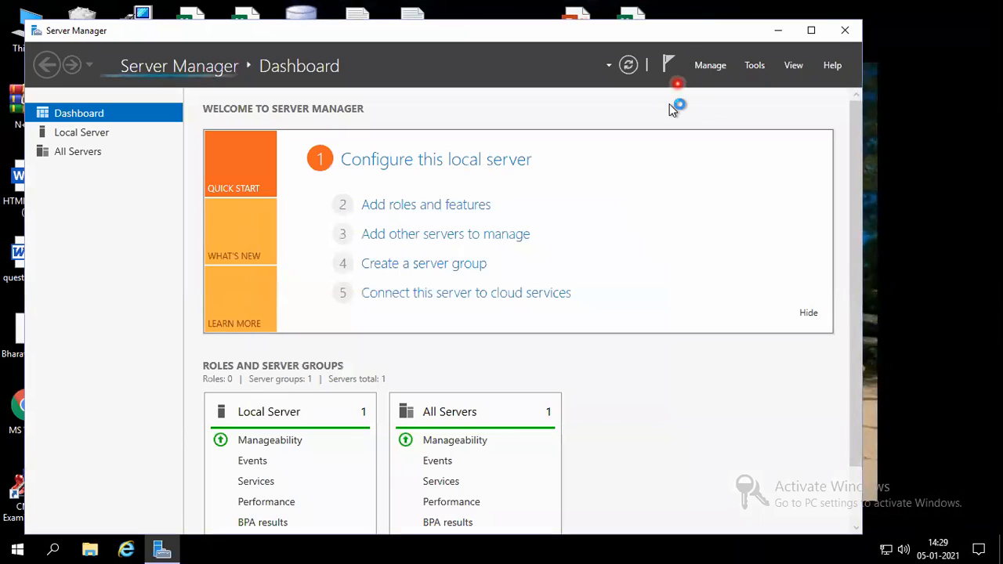
left_click_drag(675, 43, 377, 205)
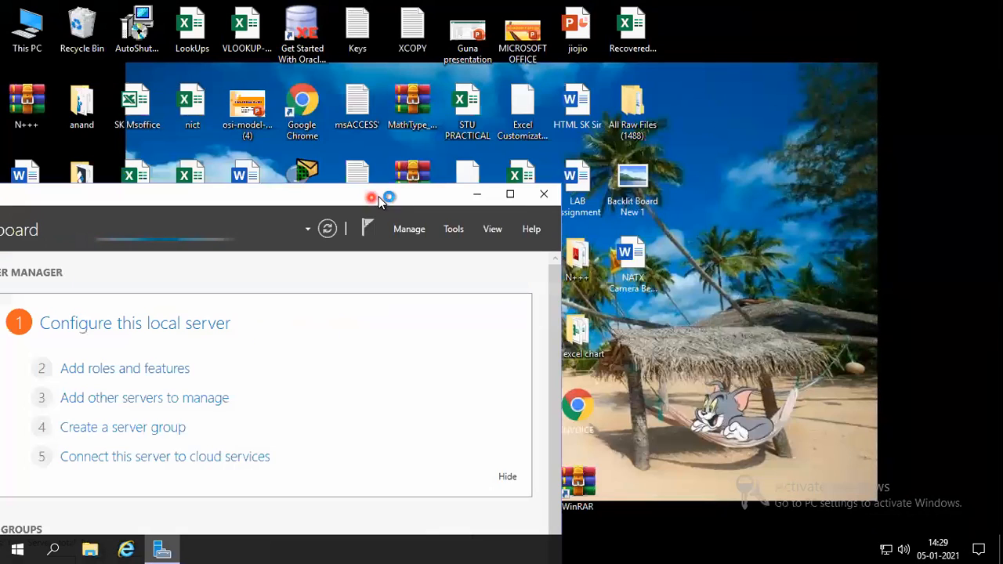
left_click(553, 202)
Step: Start Excel on the remote computer with the Run command excel and create a blank workbook
key("super+r")
type("ex")
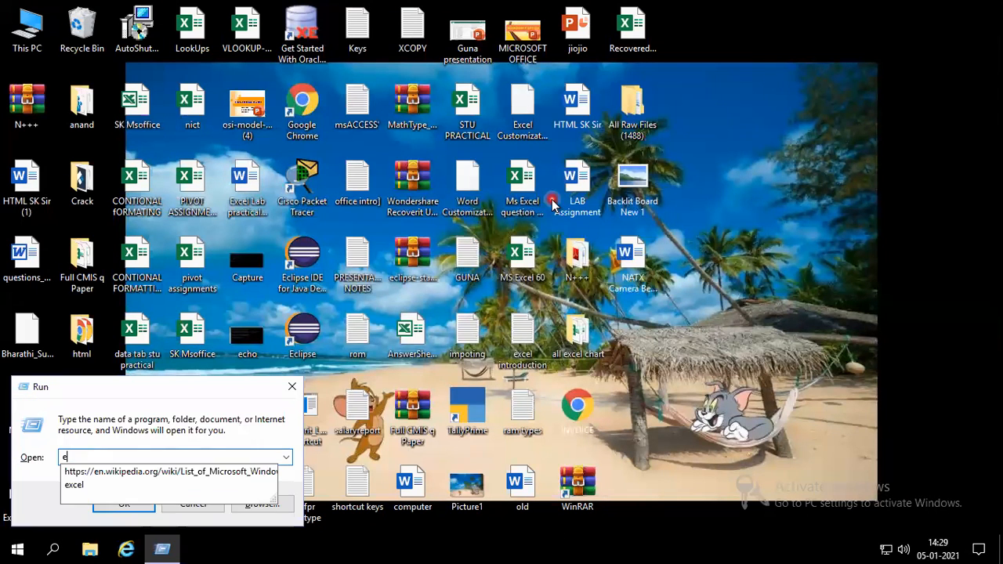
type("cel")
key("Return")
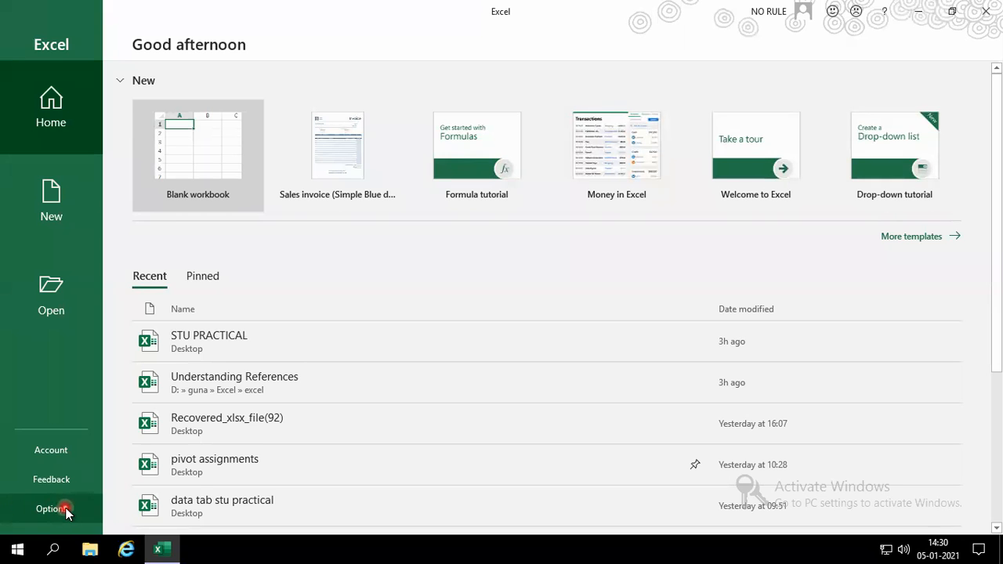
left_click(197, 182)
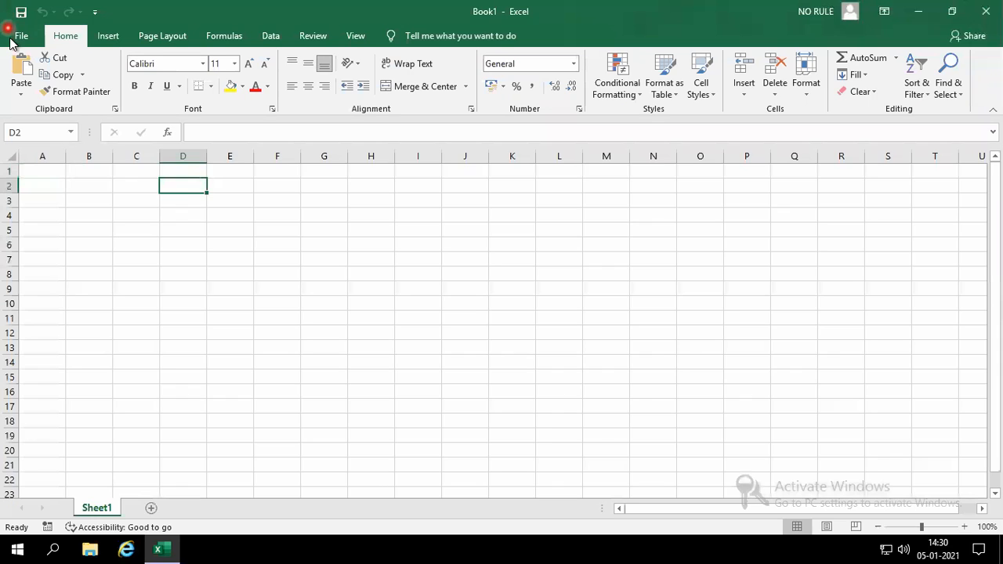
Step: Check where Options is found in the remote workbook's backstage view, and return to the worksheet
left_click(11, 37)
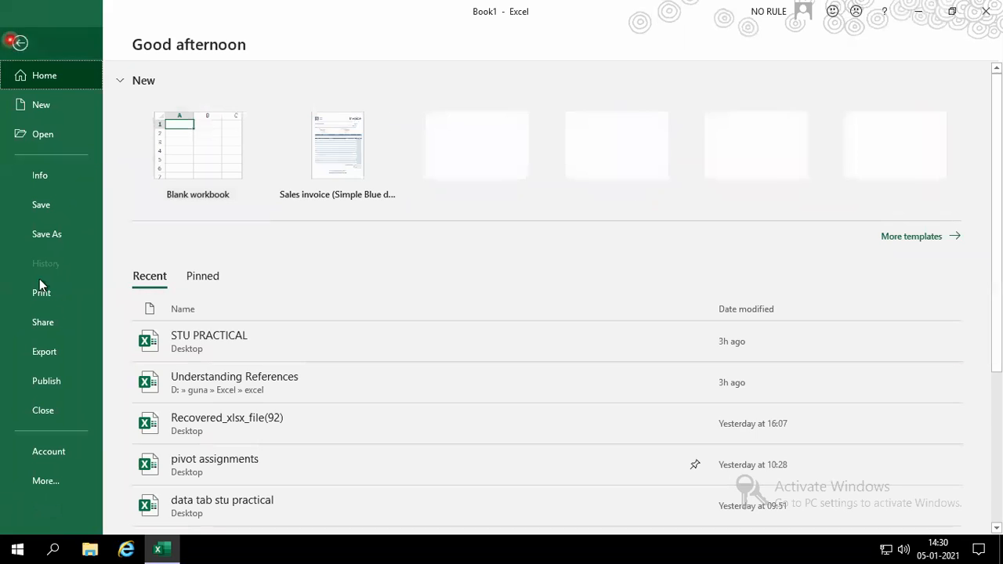
left_click(70, 481)
left_click(156, 508)
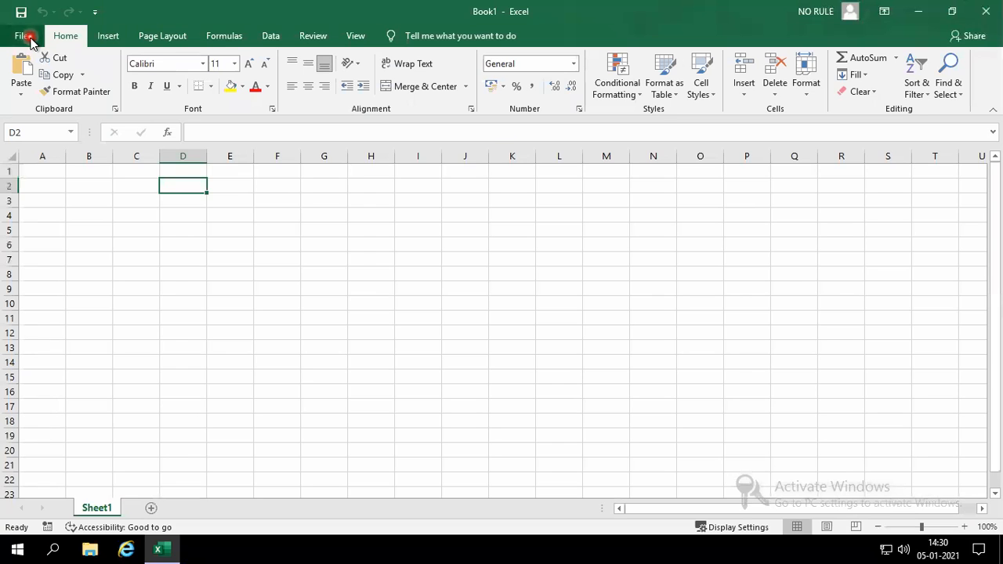
left_click(29, 40)
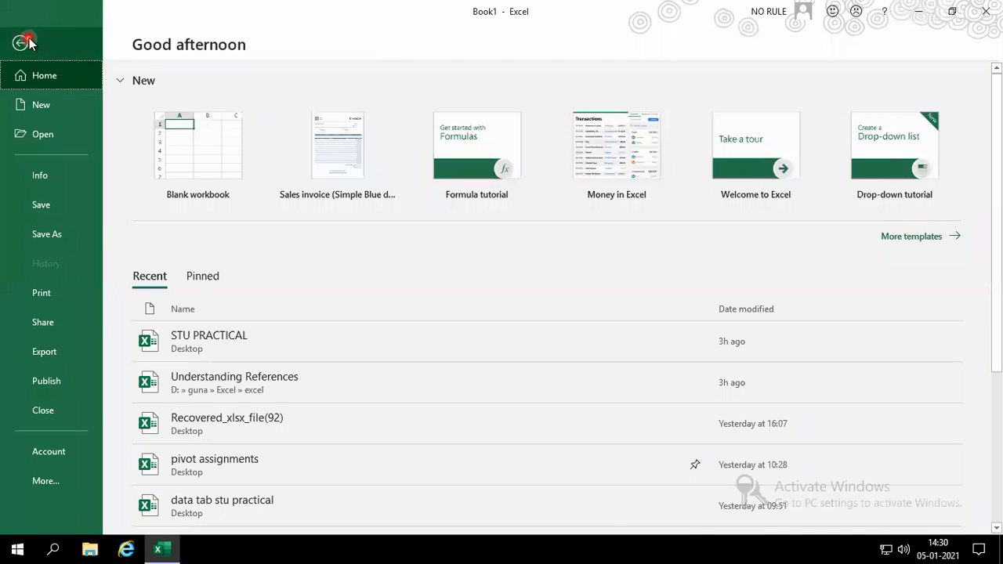
left_click(21, 43)
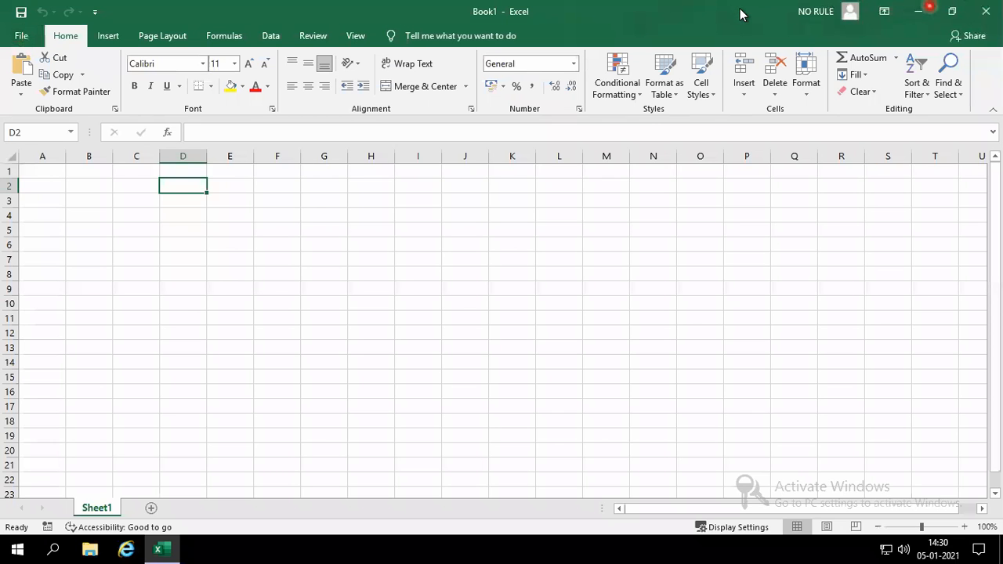
Step: Close Excel on the remote computer and sign out of the remote session
left_click(986, 11)
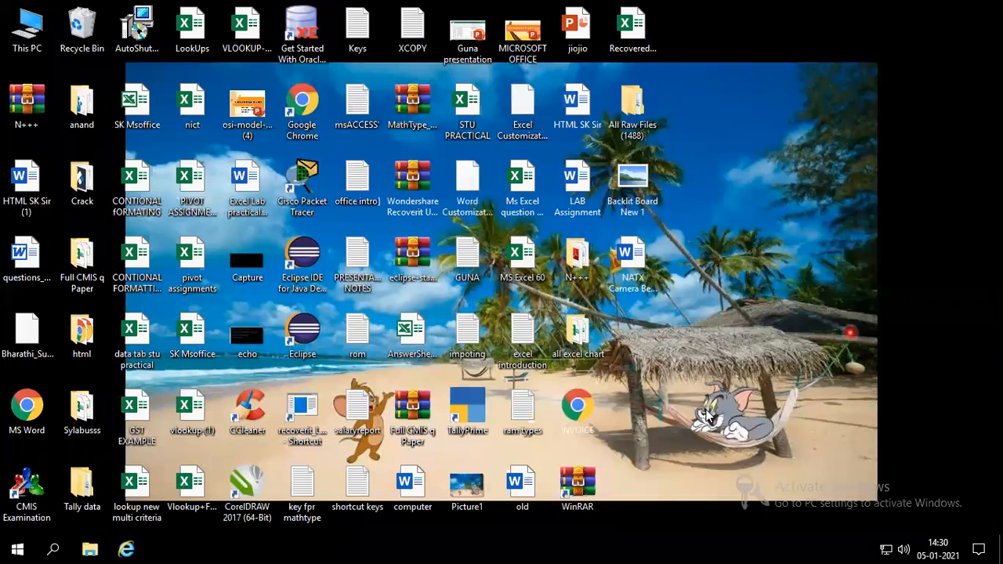
left_click(6, 543)
left_click(17, 447)
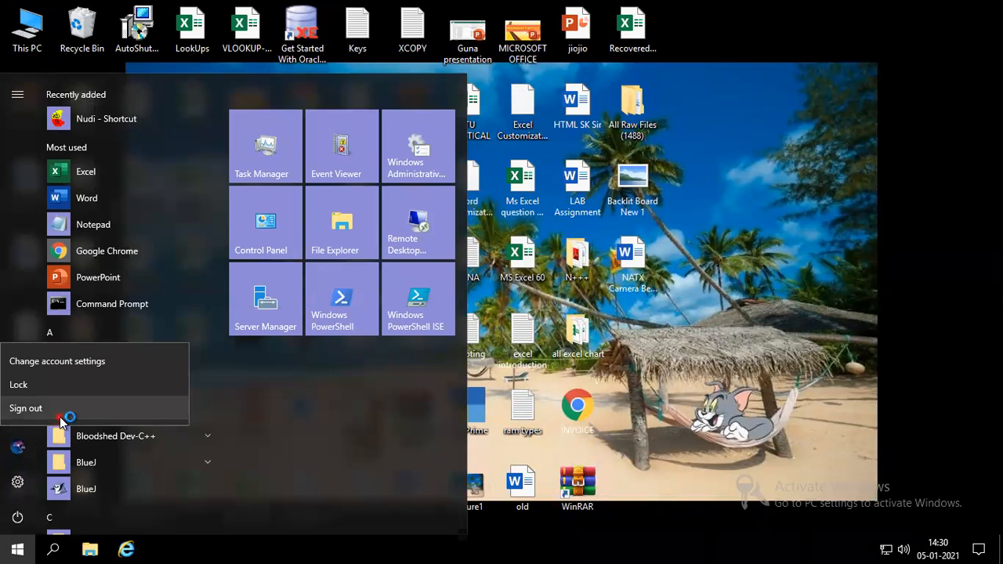
left_click(25, 409)
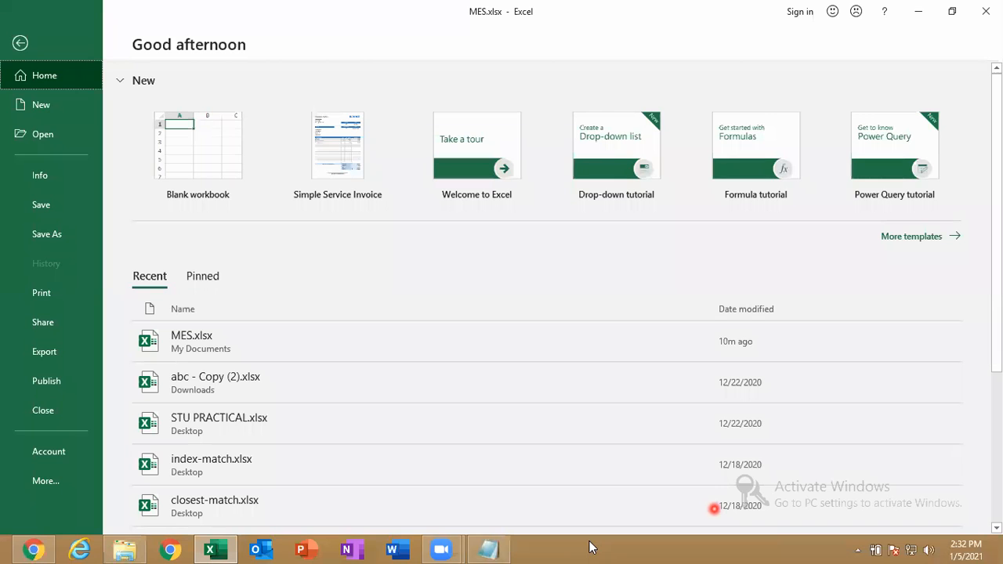
Step: Return to the MES.xlsx worksheet and jump to its very last cell, XFD1048576
left_click(767, 547)
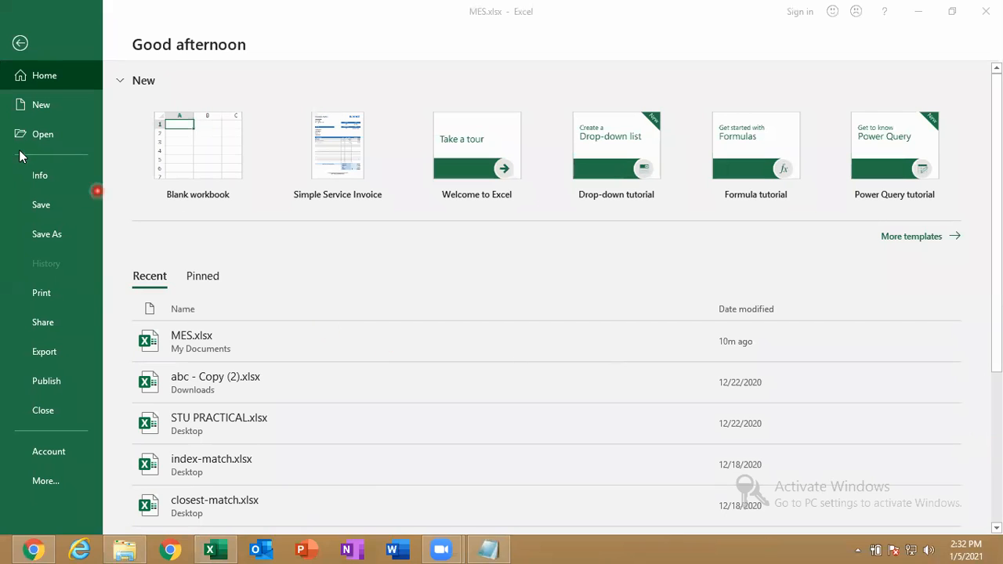
left_click(21, 44)
left_click(21, 45)
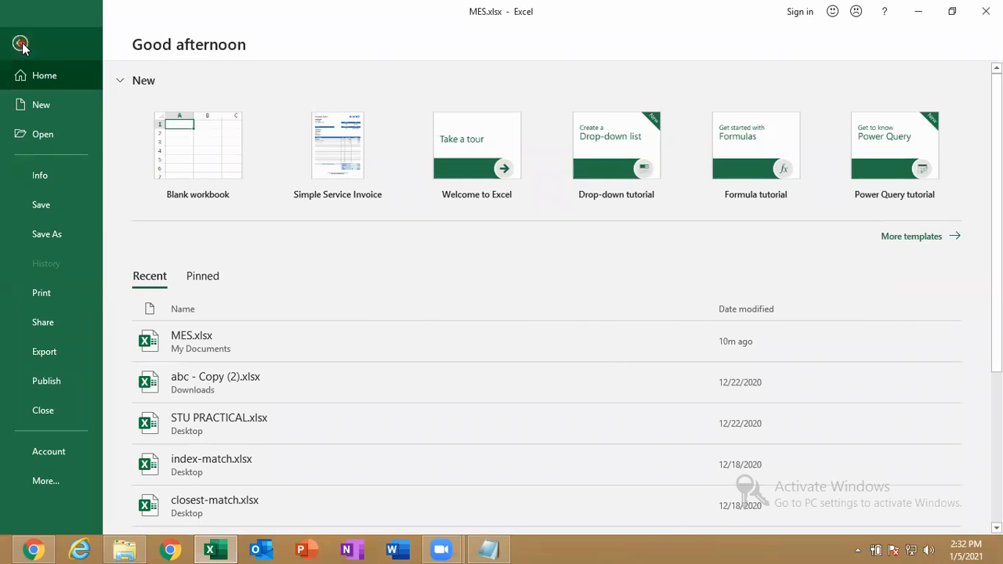
left_click(92, 275)
key("ctrl+Up")
key("ctrl+Left")
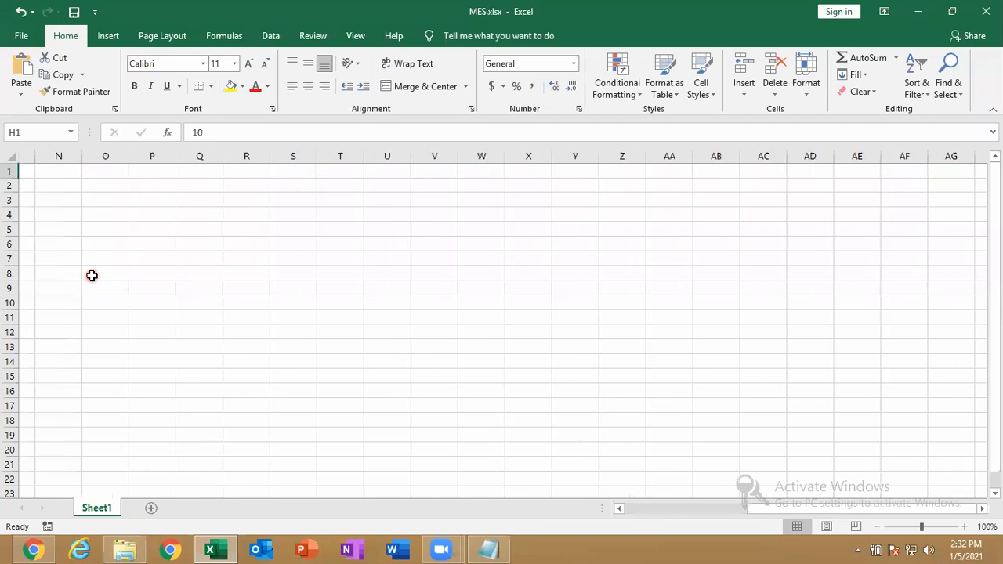
key("ctrl+Down")
key("ctrl+Right")
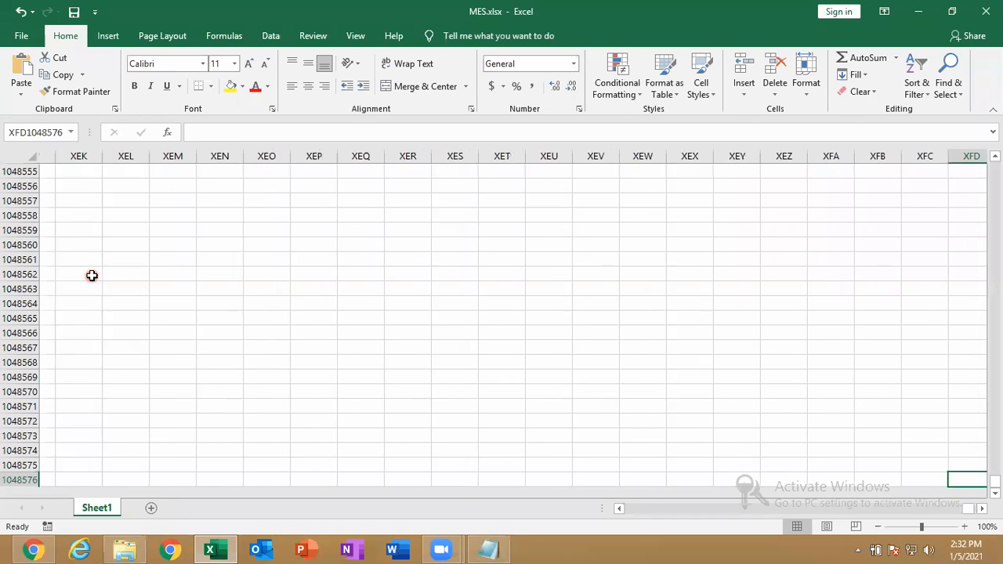
Step: Jump back to cell A1, check the last row of column A, and return to A1
key("ctrl+Up")
key("ctrl+Left")
key("ctrl+Left")
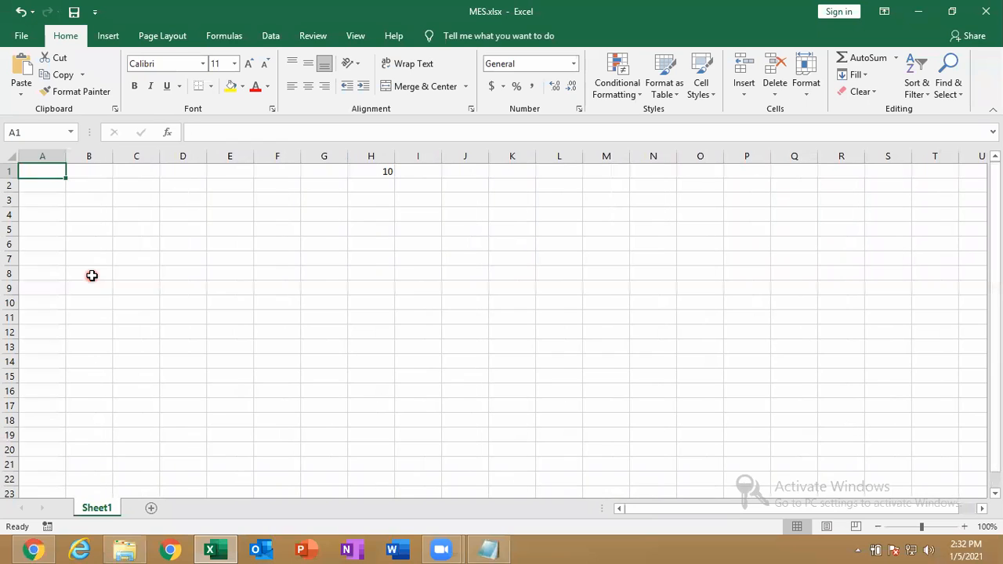
key("ctrl+Down")
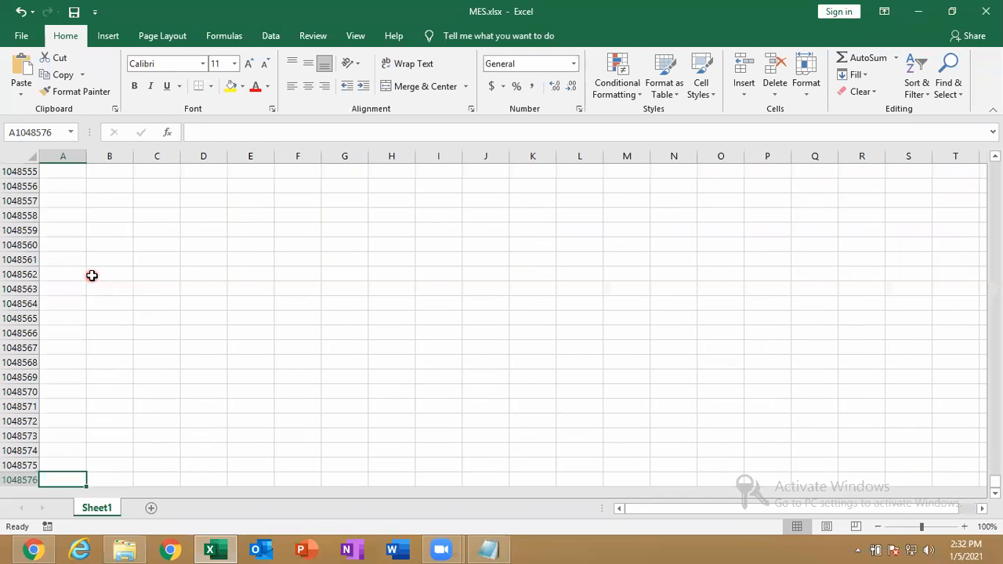
key("ctrl+Up")
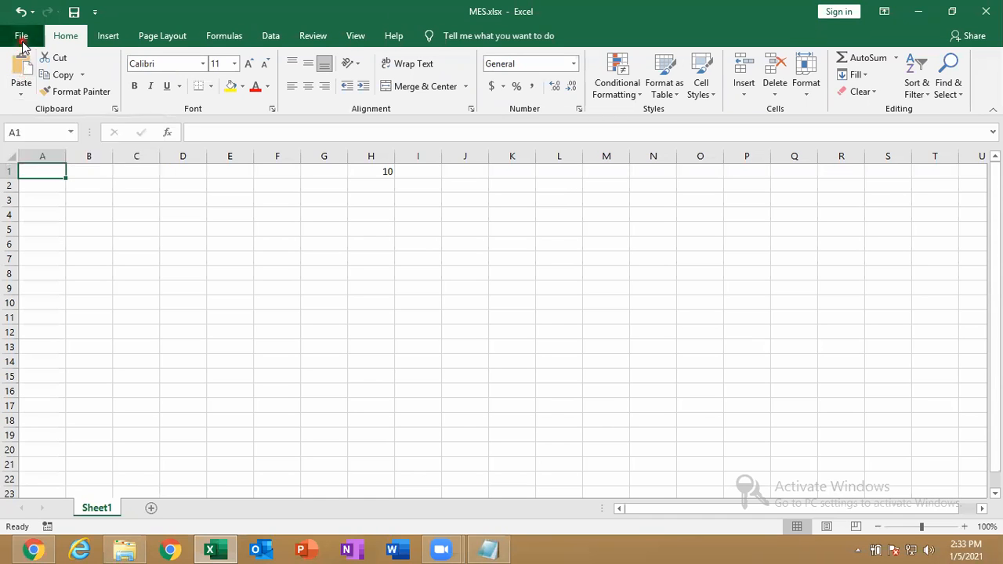
left_click(20, 37)
left_click(22, 44)
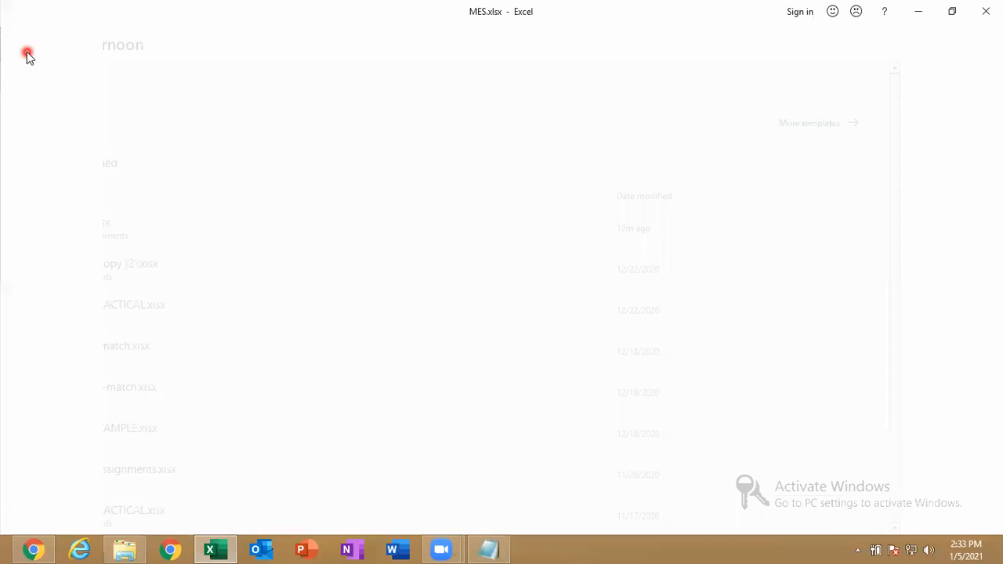
left_click(23, 40)
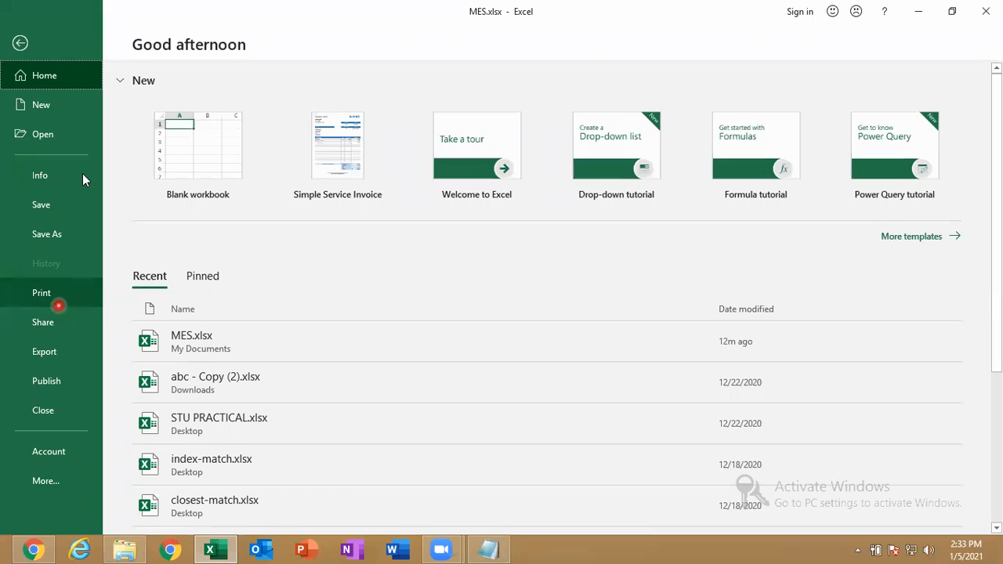
left_click(22, 44)
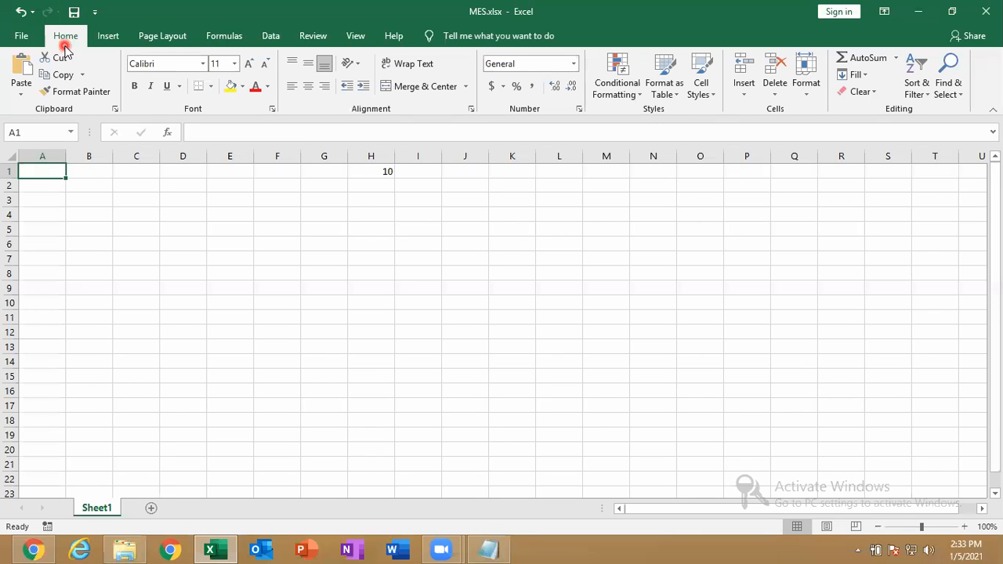
Step: Enter the sample cell references R15C17 in cell C5 and d15 in cell C6
left_click(128, 225)
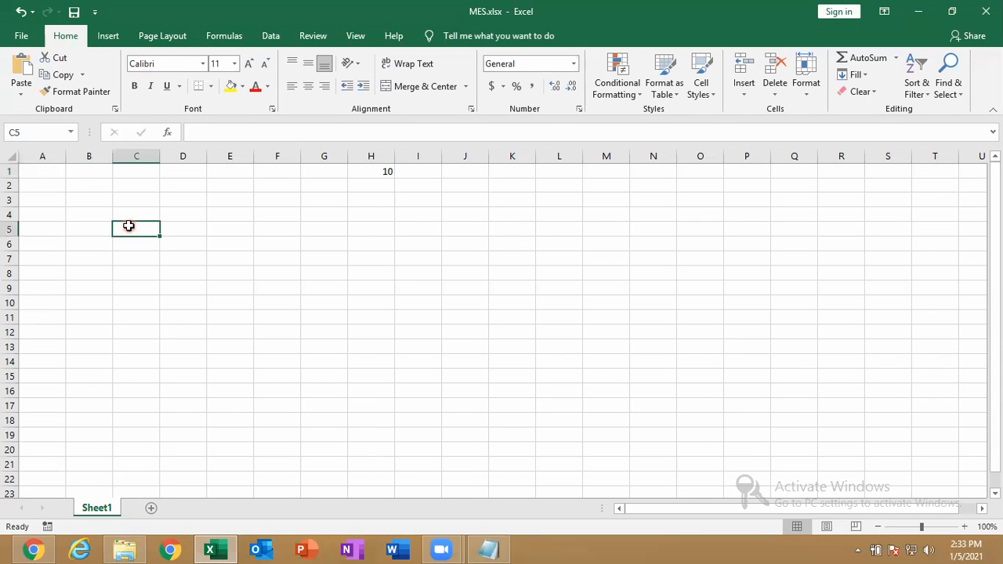
type("R15C17")
key("Return")
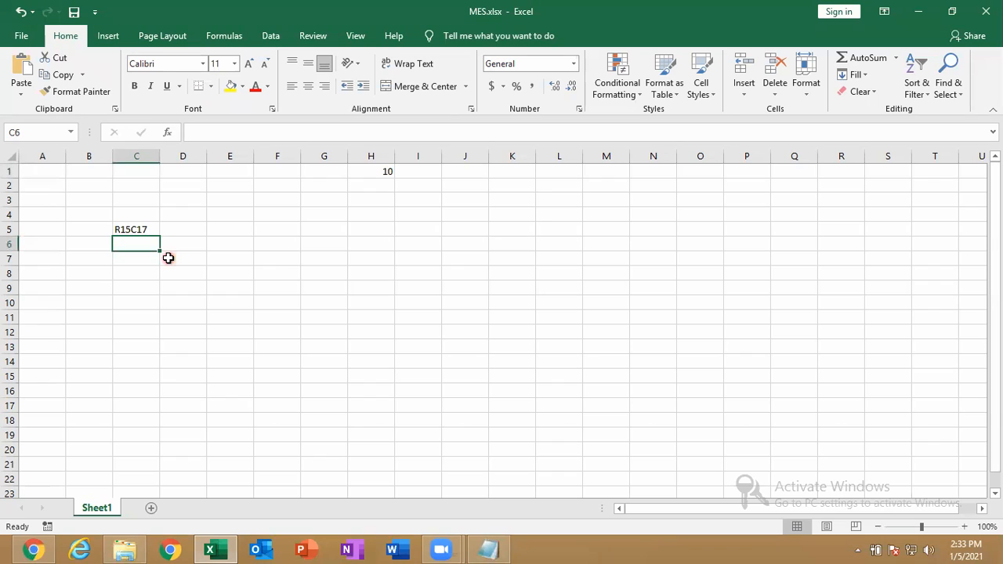
type("d15")
key("Return")
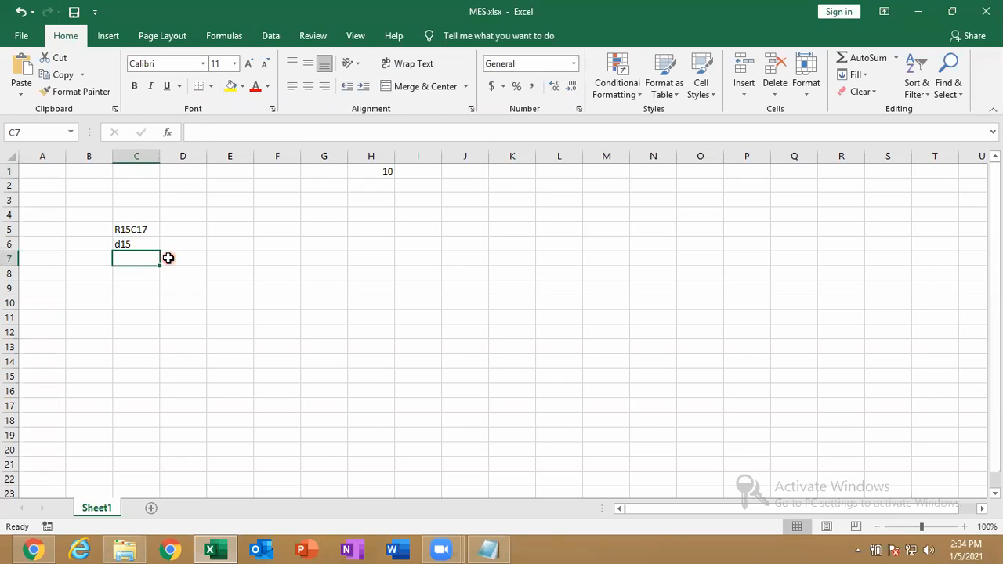
Step: Go directly to cell D15 and to r15c17 by entering each reference in the Name Box
left_click(34, 136)
type("d15")
key("Return")
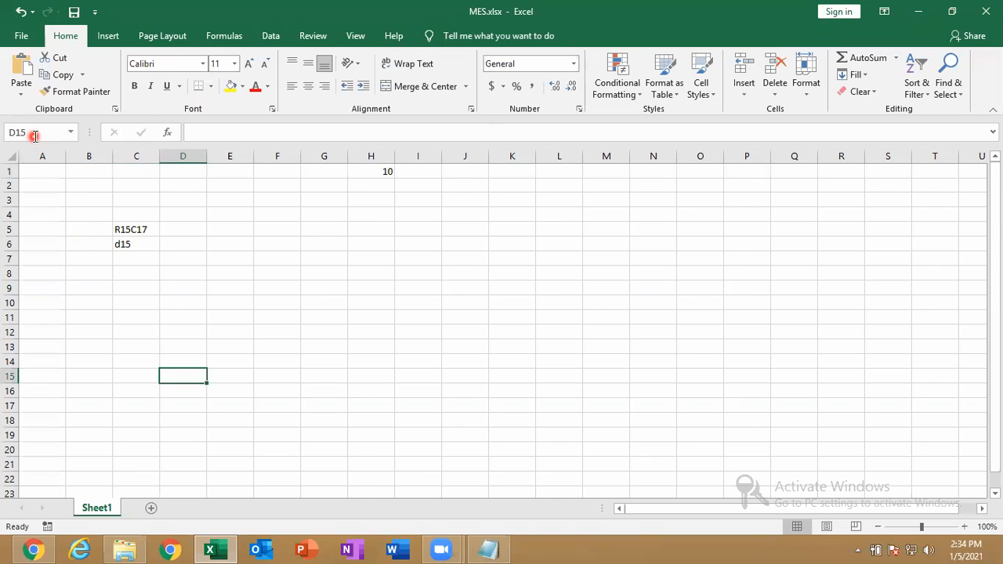
left_click(34, 136)
type("r15c17")
key("Return")
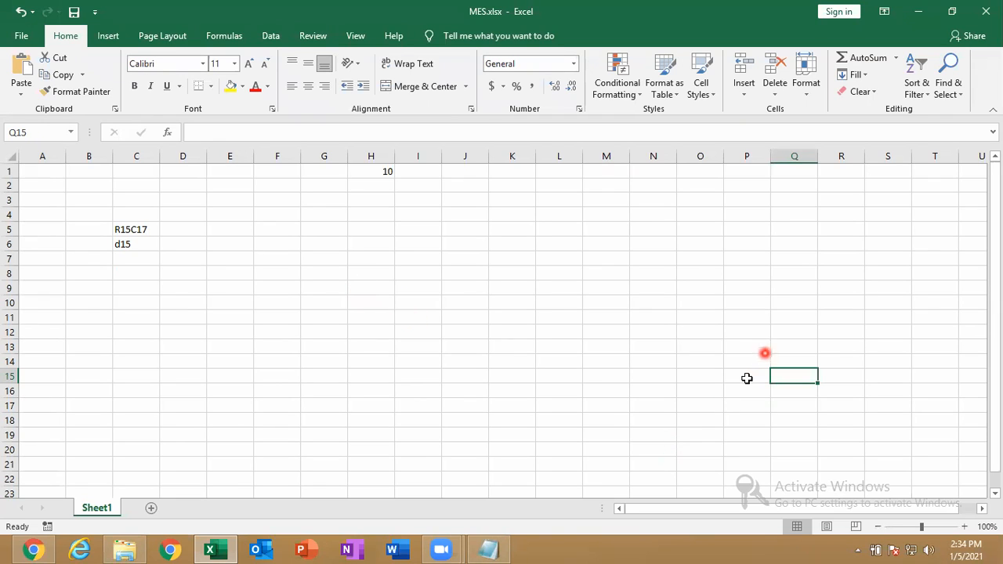
Step: Clear the sample cell references from cells C5 and C6
left_click(926, 14)
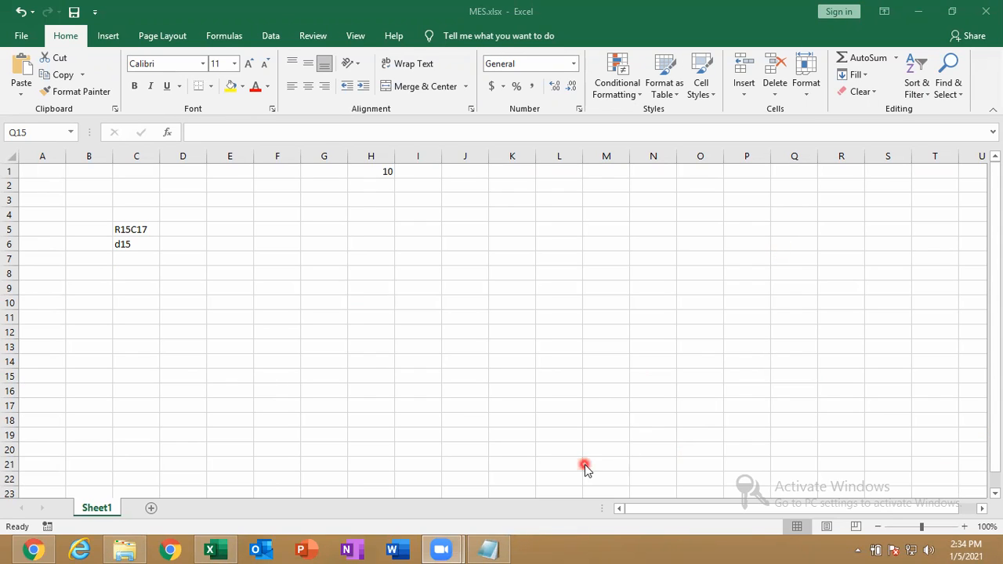
left_click(497, 423)
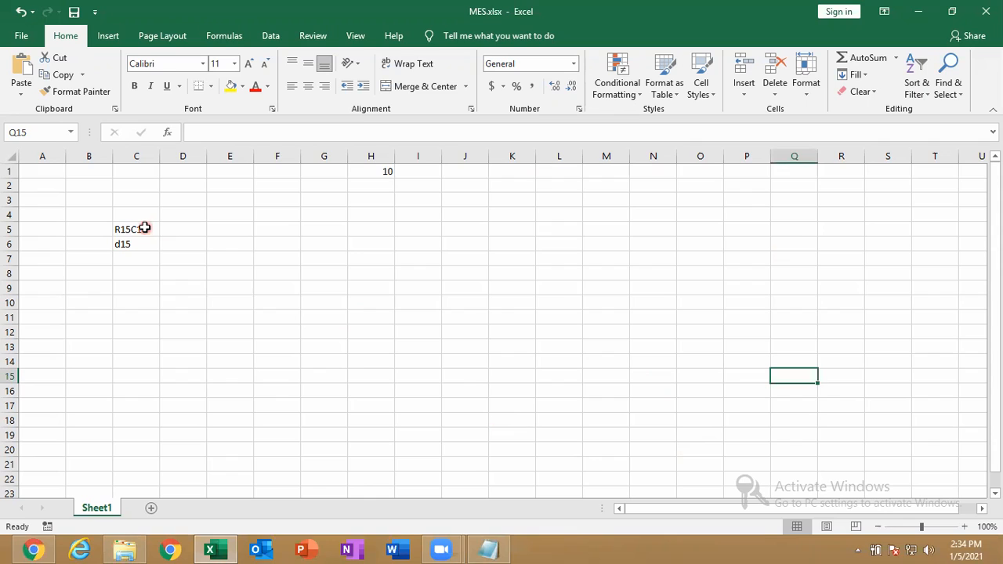
left_click_drag(130, 259, 111, 229)
key("Delete")
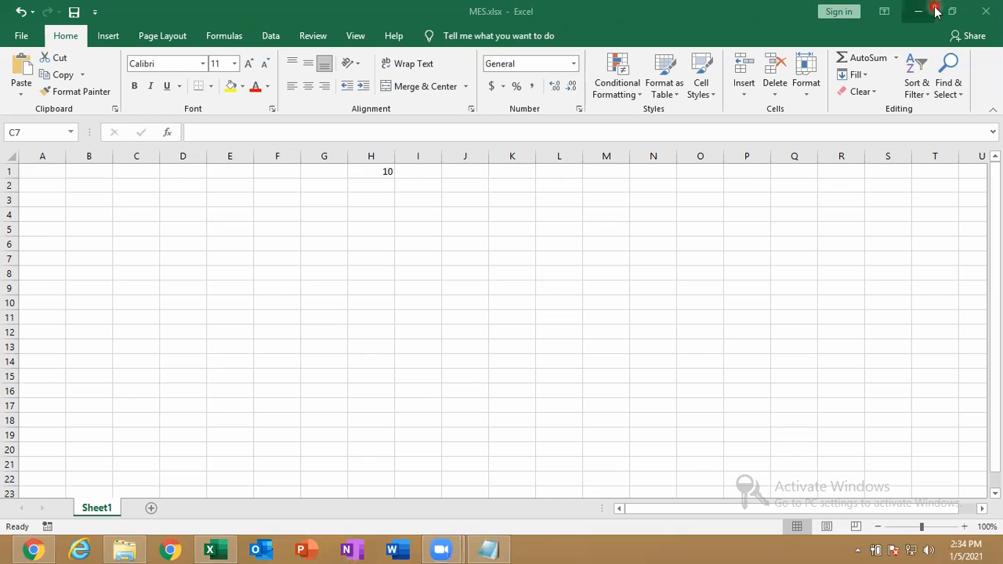
Step: Switch to the Notepad notes and duplicate the "ctrl + right arrow = to last colum" line on the line below it
left_click(489, 549)
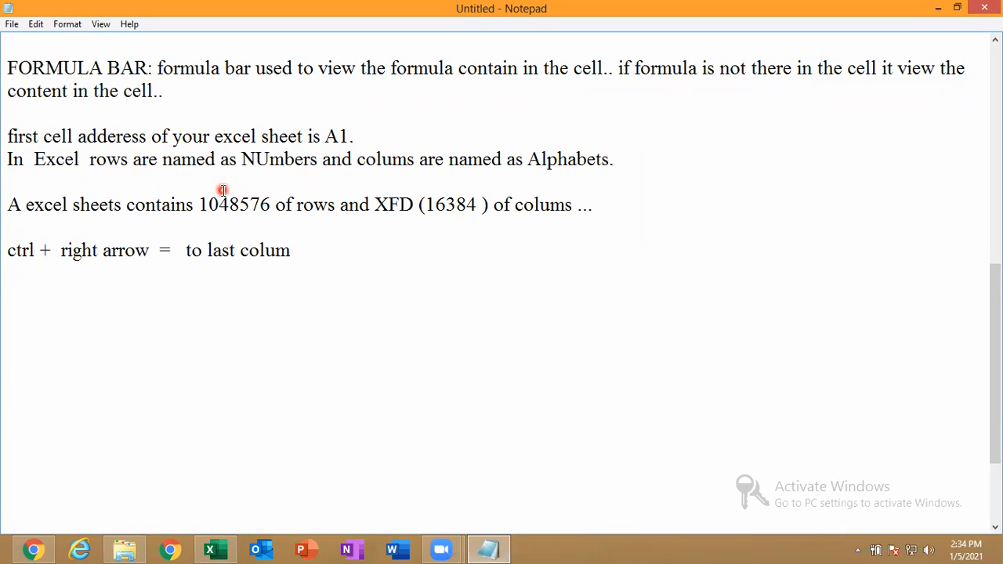
left_click_drag(208, 205, 539, 205)
left_click(448, 205)
left_click_drag(401, 205, 369, 205)
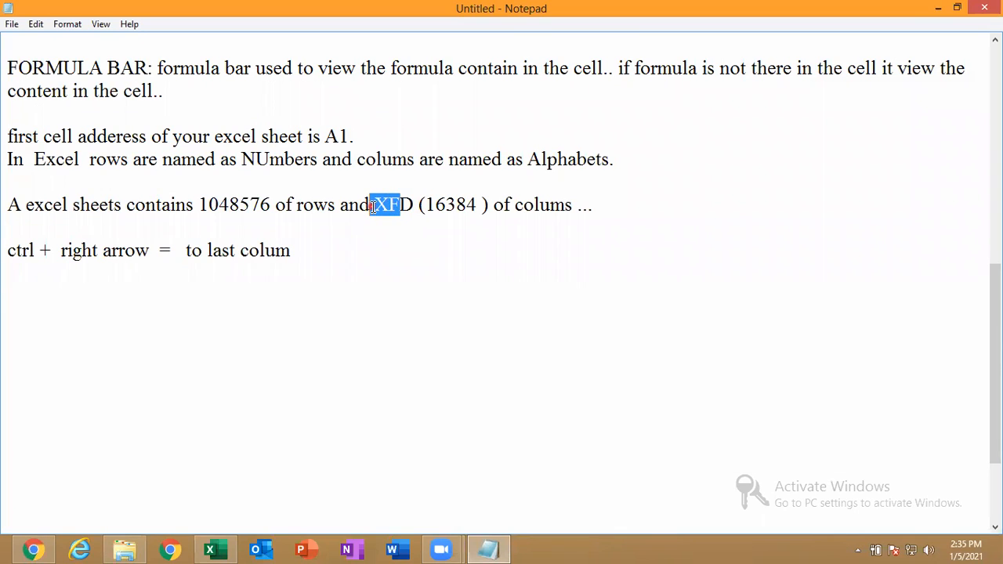
left_click(313, 255)
key("Return")
left_click_drag(40, 262, 6, 253)
key("ctrl+c")
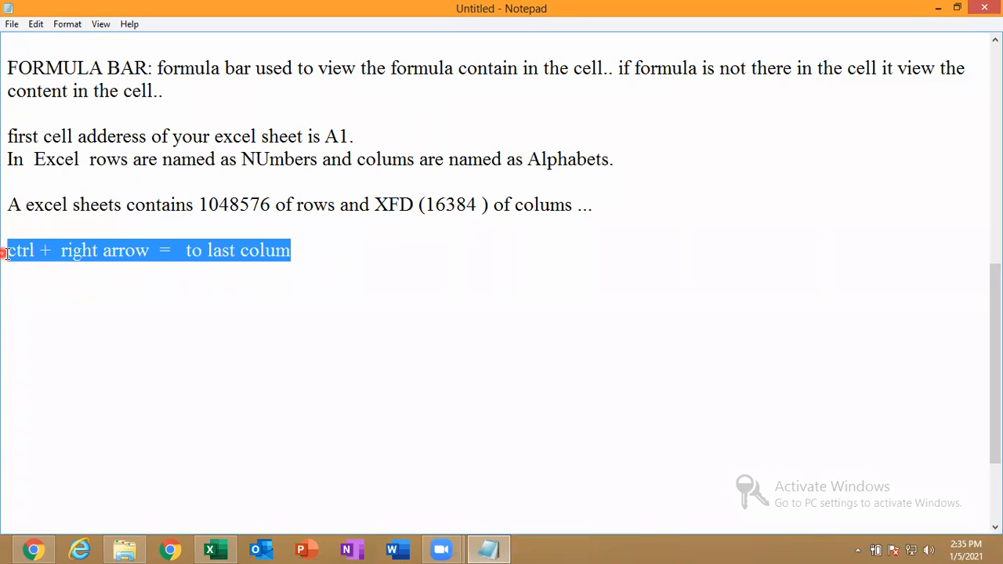
left_click(324, 265)
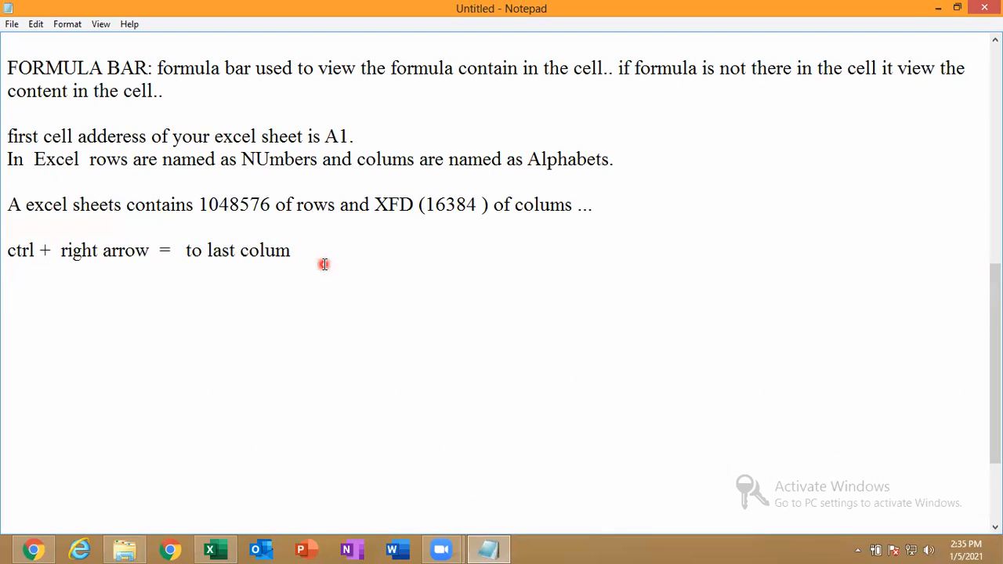
key("ctrl+v")
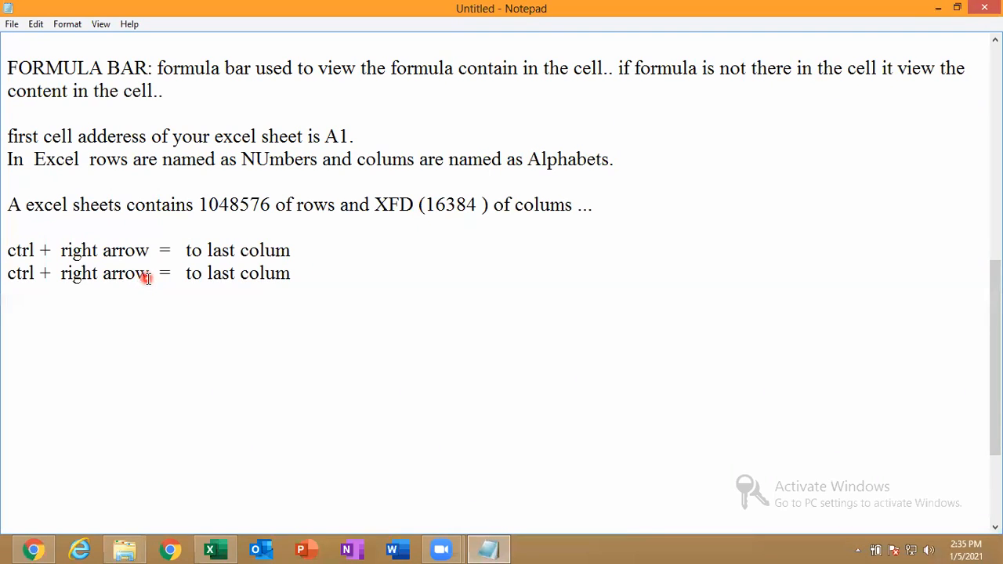
Step: Change the duplicated shortcut line to read "ctrl + down arrow = to last row"
left_click(99, 275)
key("BackSpace")
key("BackSpace")
key("BackSpace")
key("BackSpace")
key("BackSpace")
type("down")
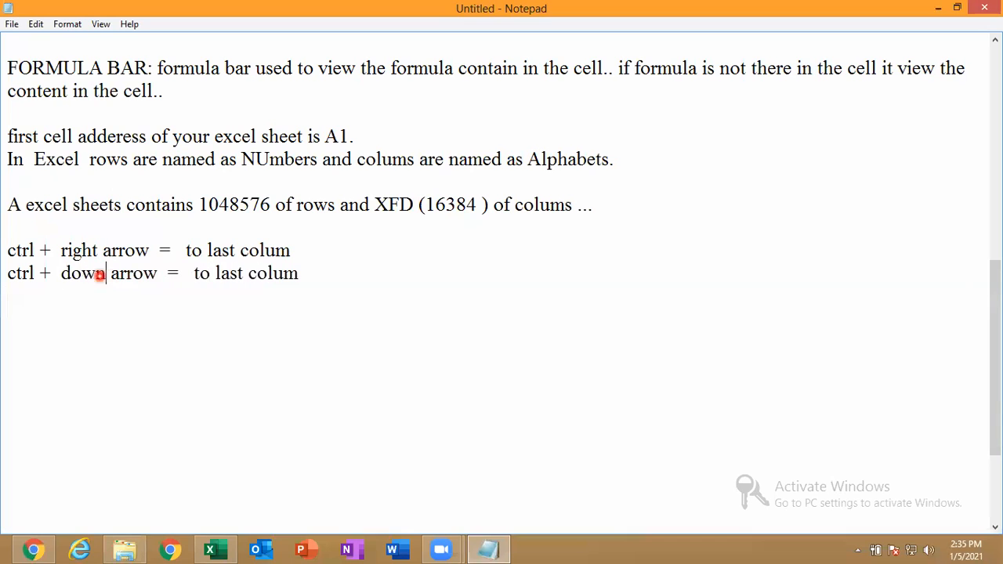
left_click(242, 272)
left_click_drag(285, 273, 302, 276)
key("BackSpace")
key("BackSpace")
key("BackSpace")
key("BackSpace")
key("BackSpace")
type("row")
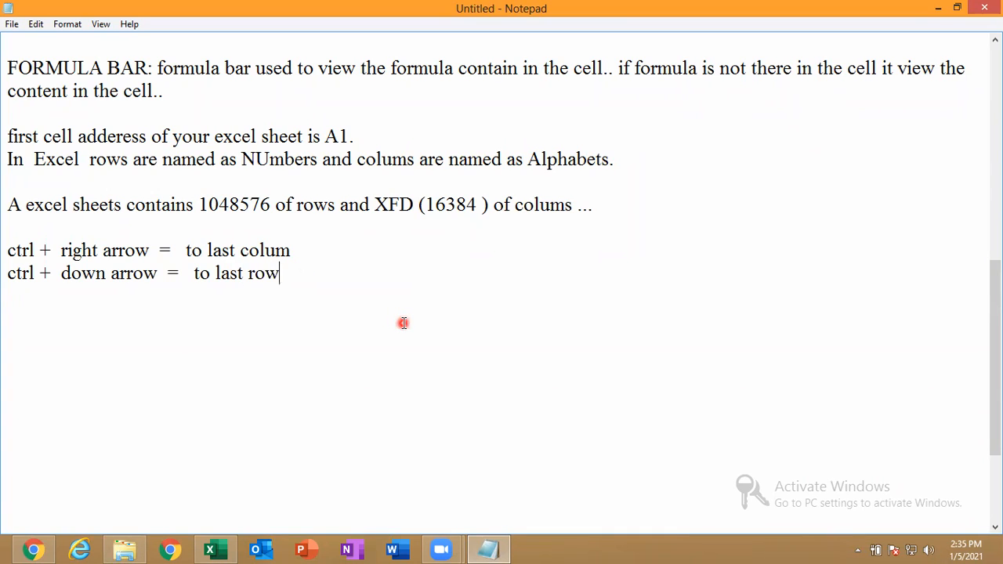
left_click(209, 549)
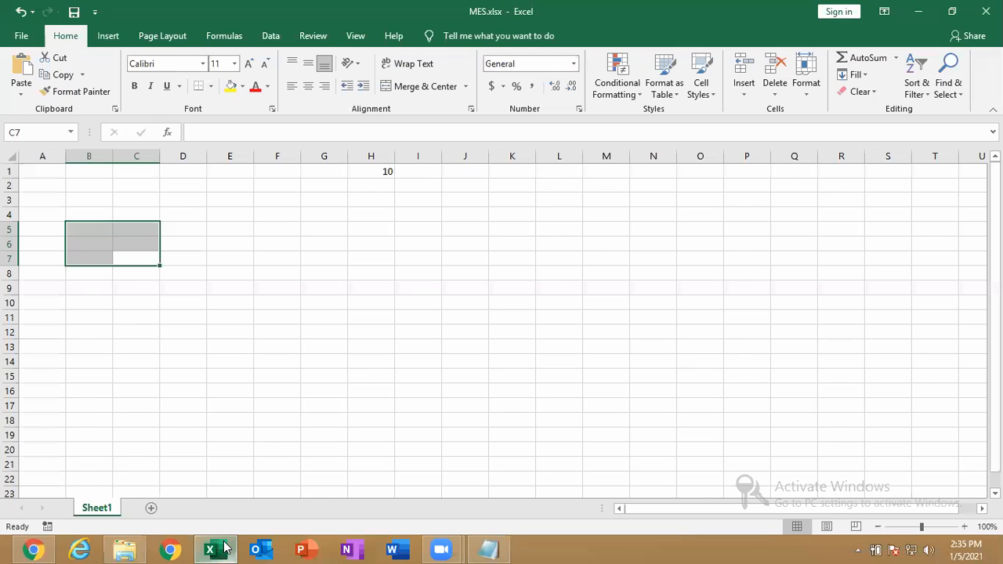
left_click(306, 337)
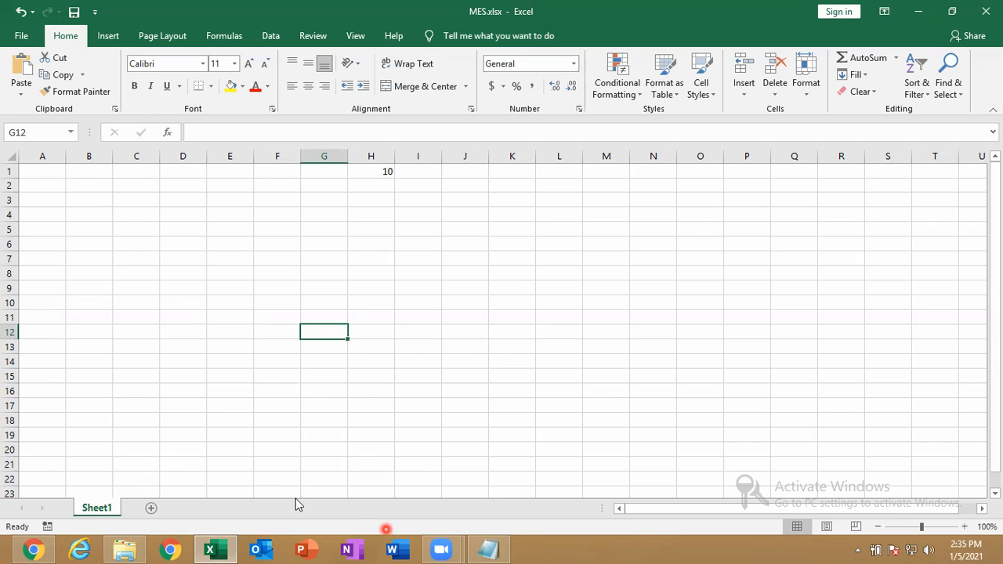
left_click(502, 546)
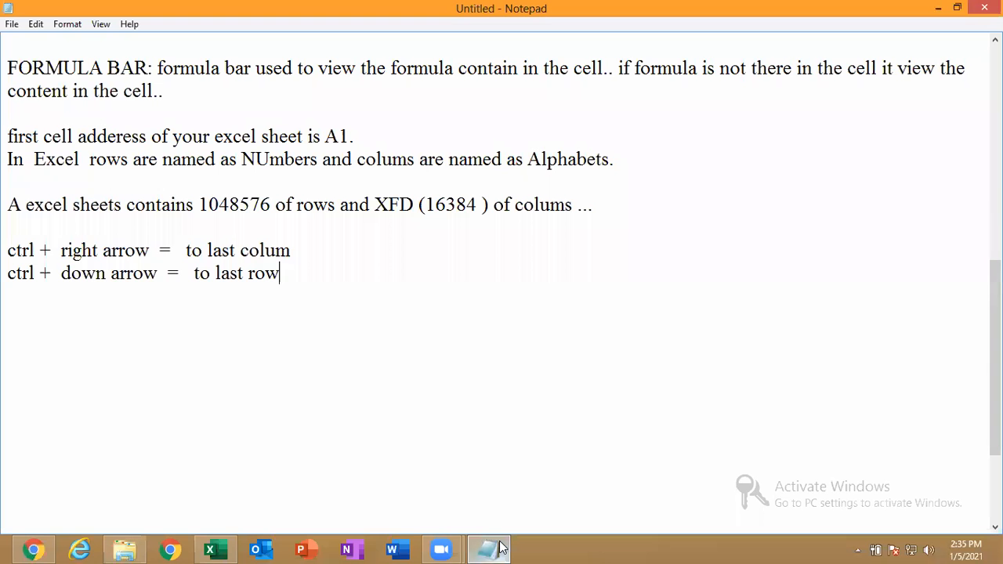
Step: Add the note "by default excel contains 1 sheets" after a blank line below the shortcut notes
key("Return")
key("Return")
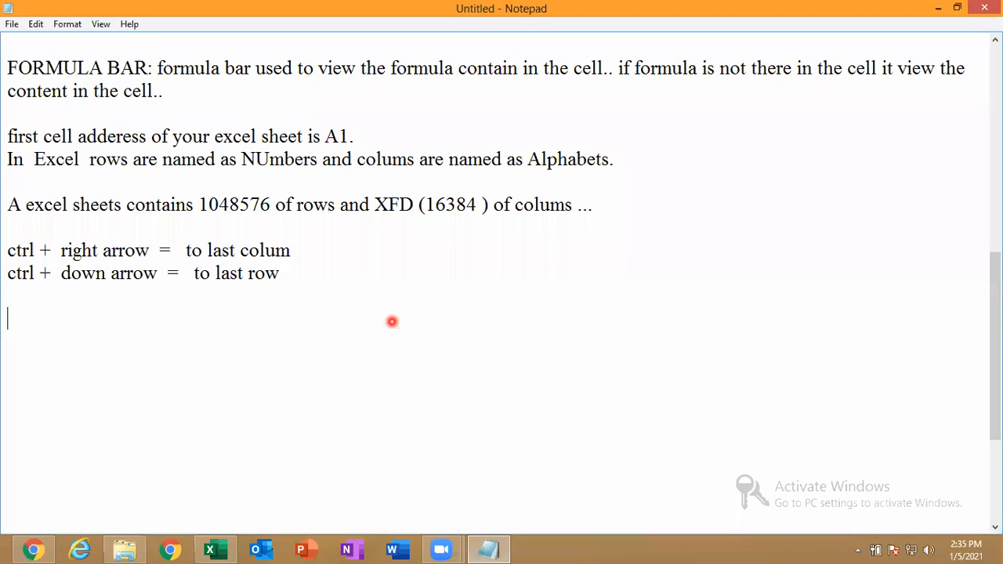
type("by s")
key("BackSpace")
type("default ")
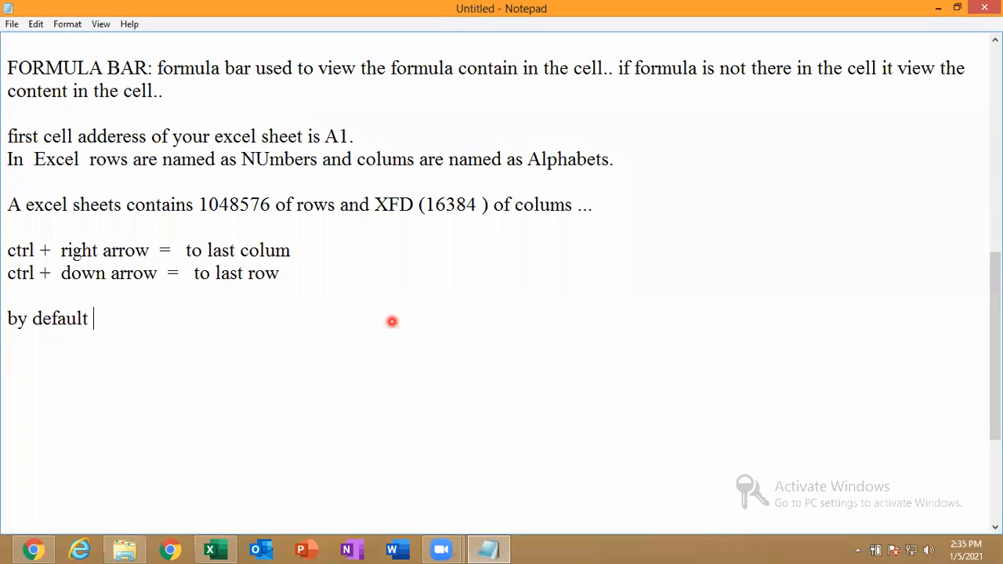
type("excel conr")
key("BackSpace")
type("tains ")
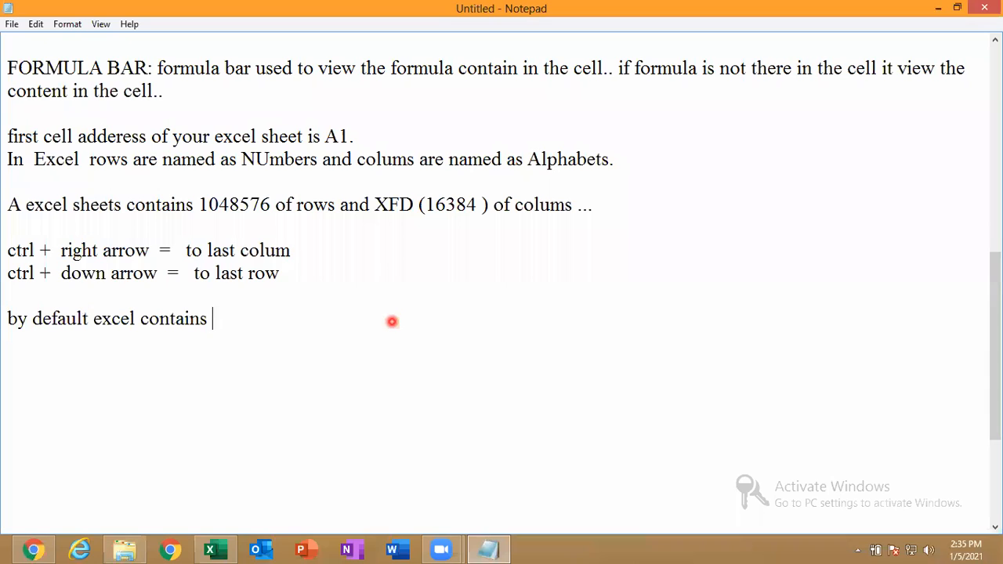
type("o")
key("BackSpace")
type("1 sheets ")
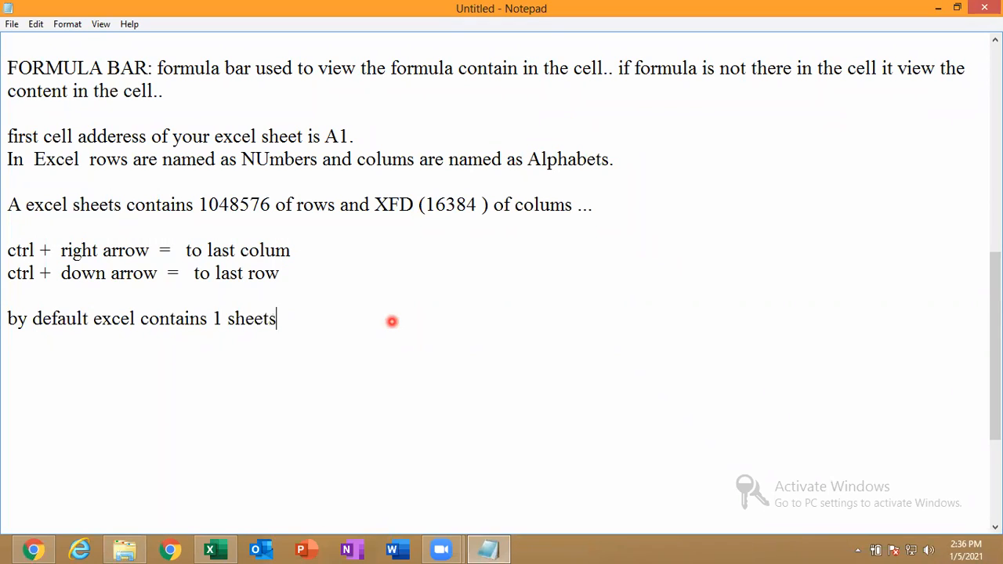
Step: Complete the default sheets note with "after 2010 / before that 3 sheets was there by deafult..." and leave a blank line below it
type("after 2010 / before")
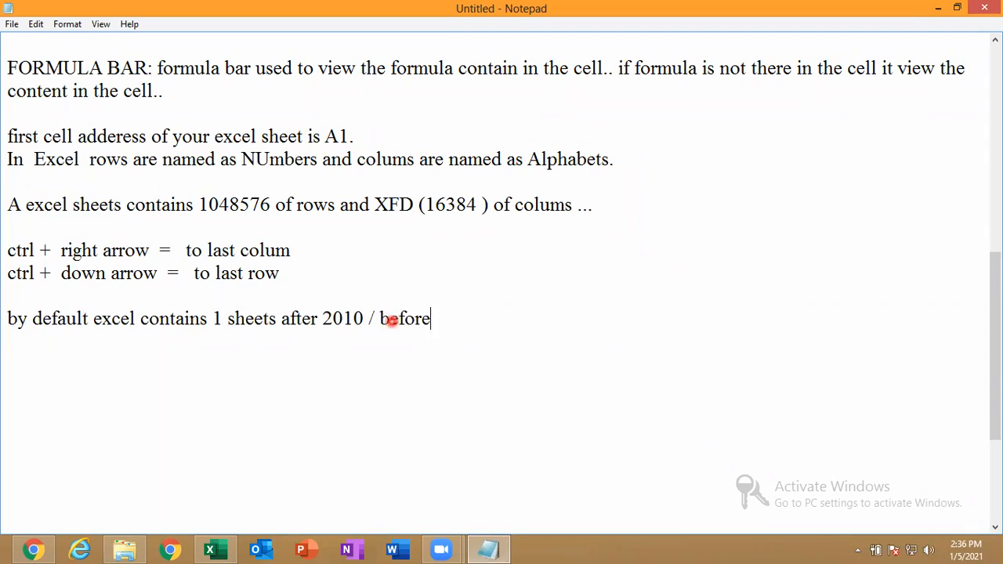
type(" that 3 sheets wa")
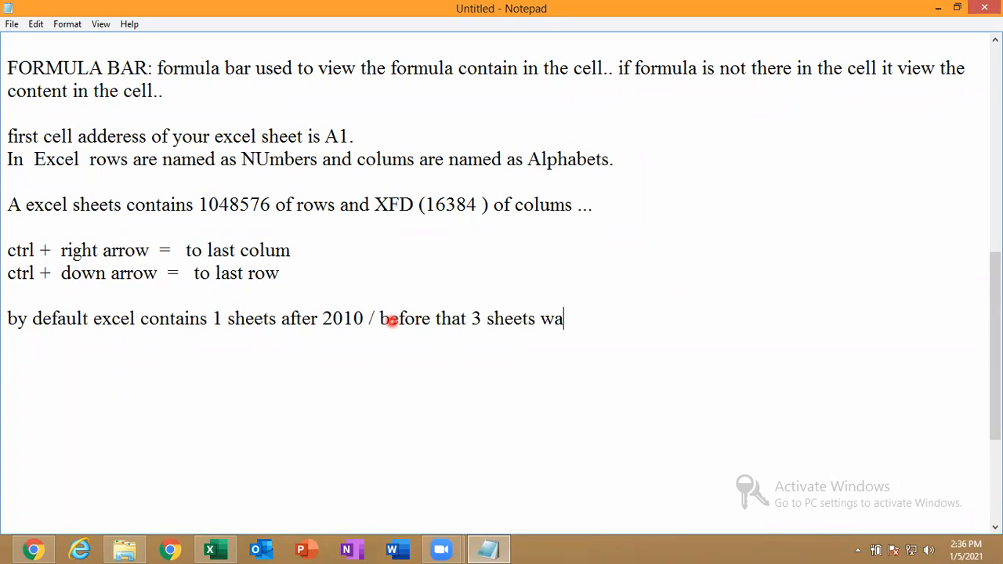
type("s tee")
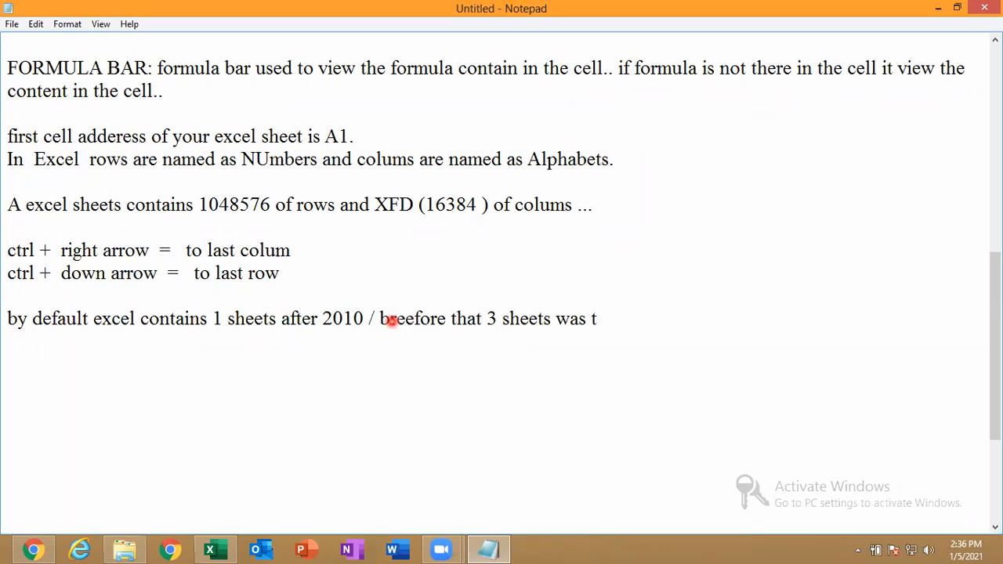
key("BackSpace")
left_click(594, 320)
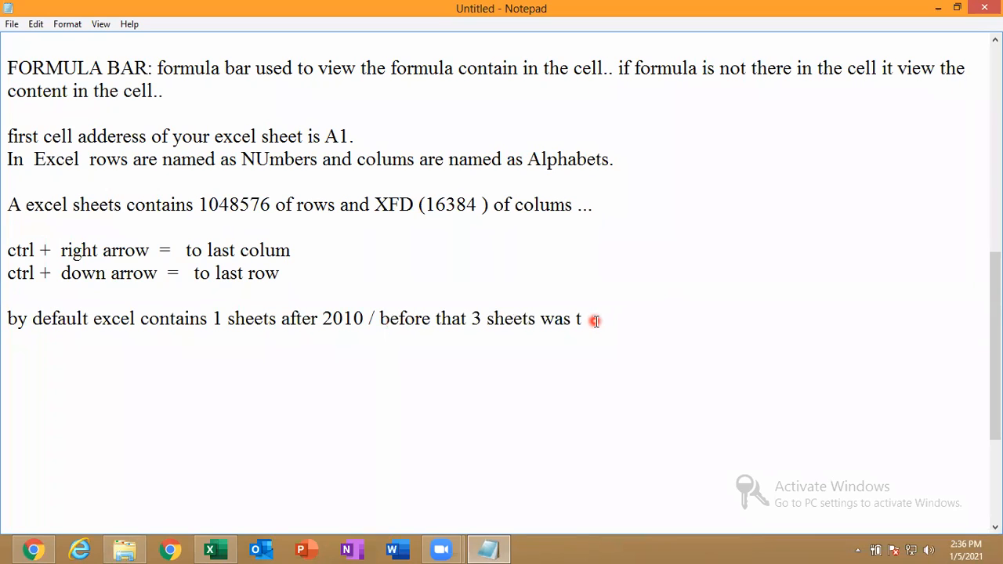
type("here by deafult...")
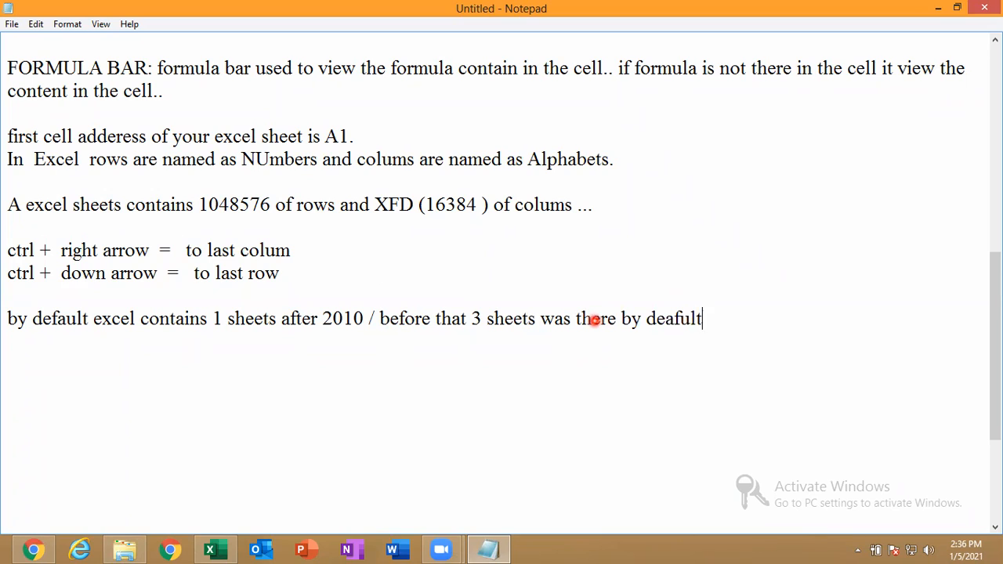
key("Return")
key("Return")
Step: Switch to the MES.xlsx workbook in Excel and add two new worksheets after Sheet1
left_click(210, 551)
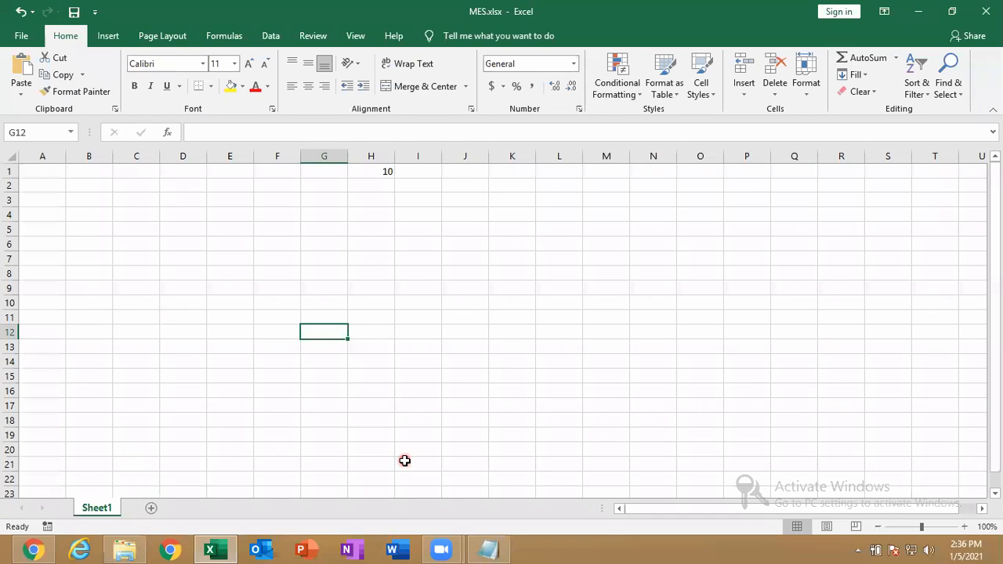
left_click(97, 510)
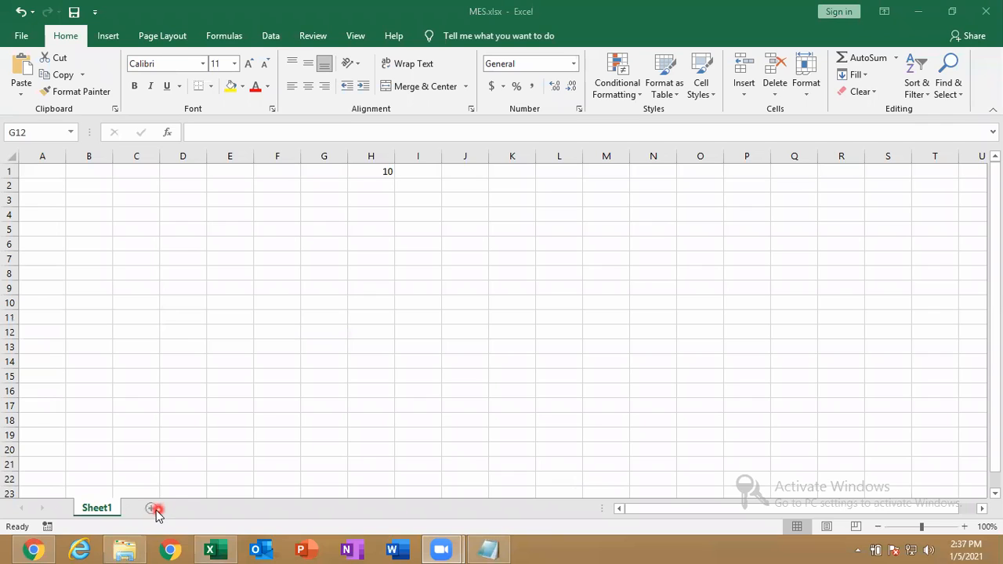
left_click(151, 508)
left_click(198, 508)
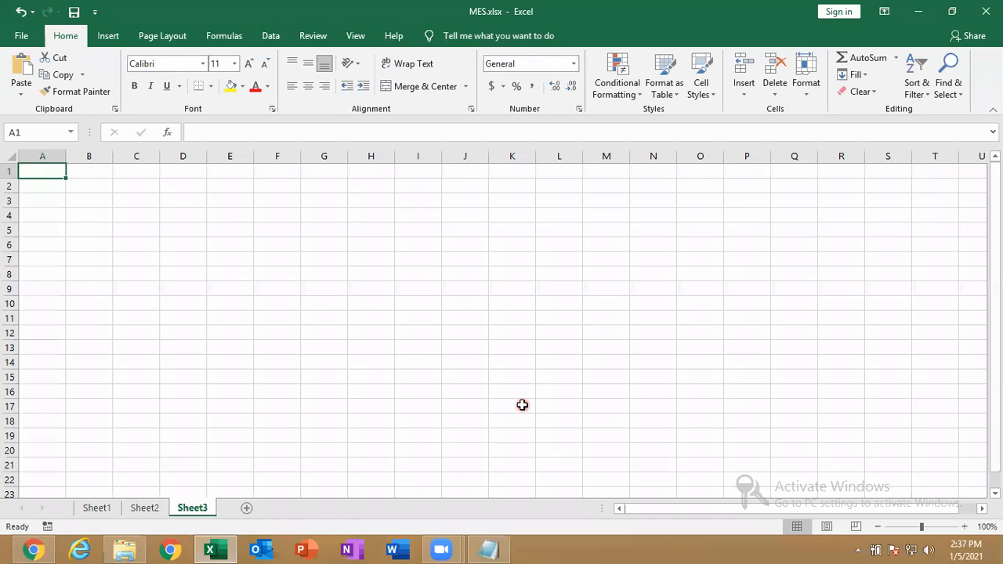
Step: In the general Excel Options, try 3 as the number of sheets for new workbooks, restore it to 1 and apply
left_click(22, 35)
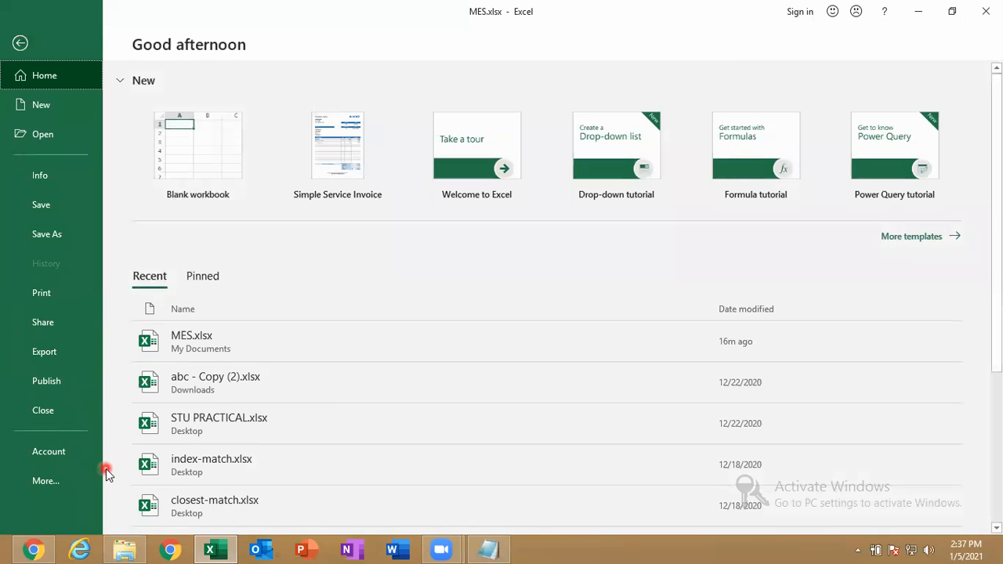
left_click(67, 477)
left_click(146, 511)
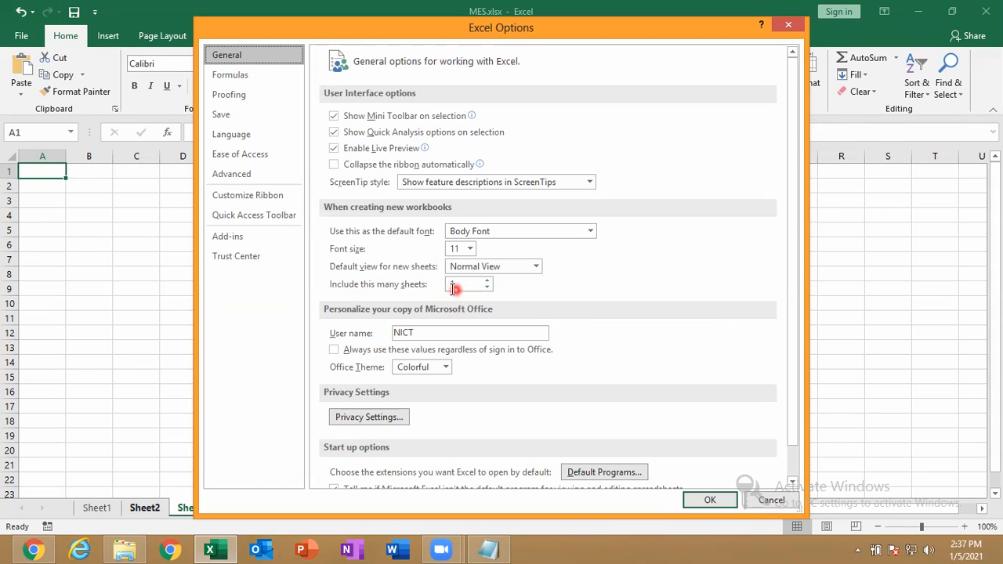
left_click_drag(457, 286, 405, 290)
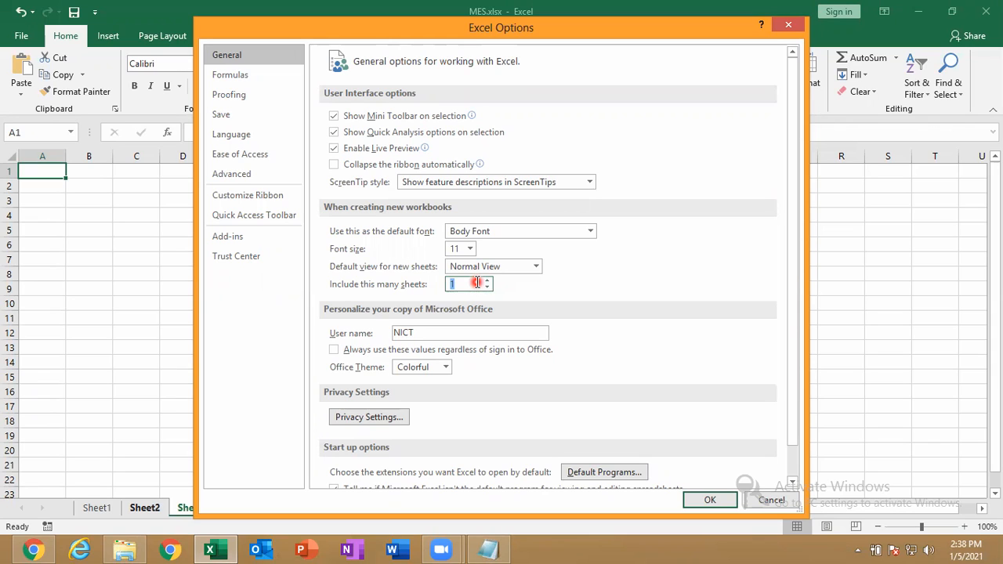
type("3")
key("BackSpace")
type("1")
left_click_drag(531, 21, 475, 4)
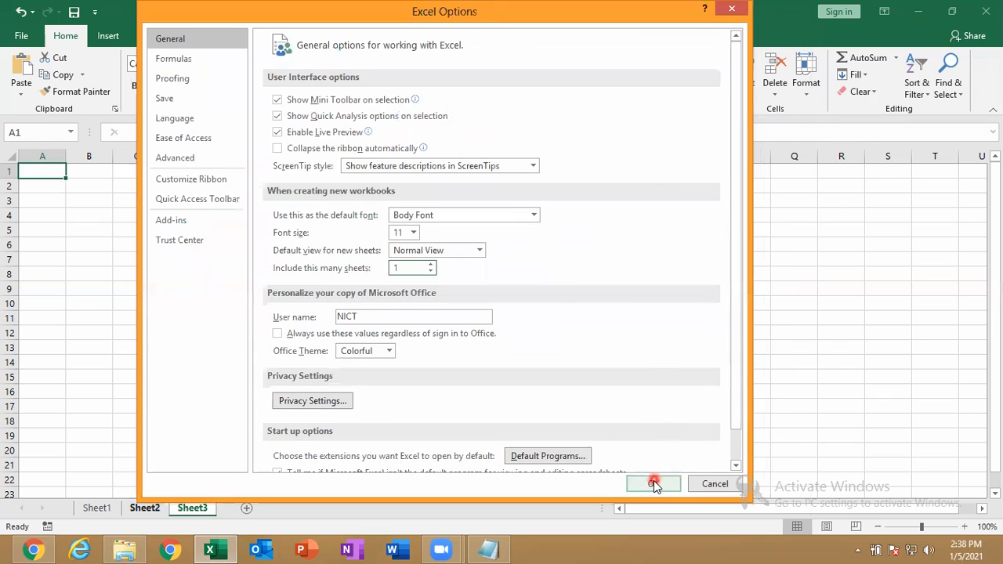
left_click(655, 485)
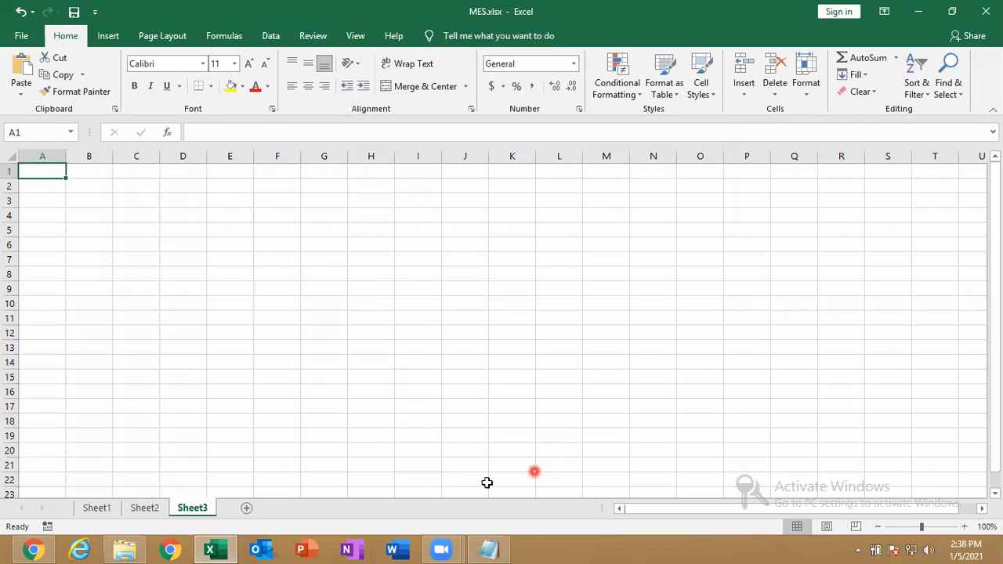
Step: Reopen Excel Options, view the formula settings and return to the general settings
mouse_move(3, 548)
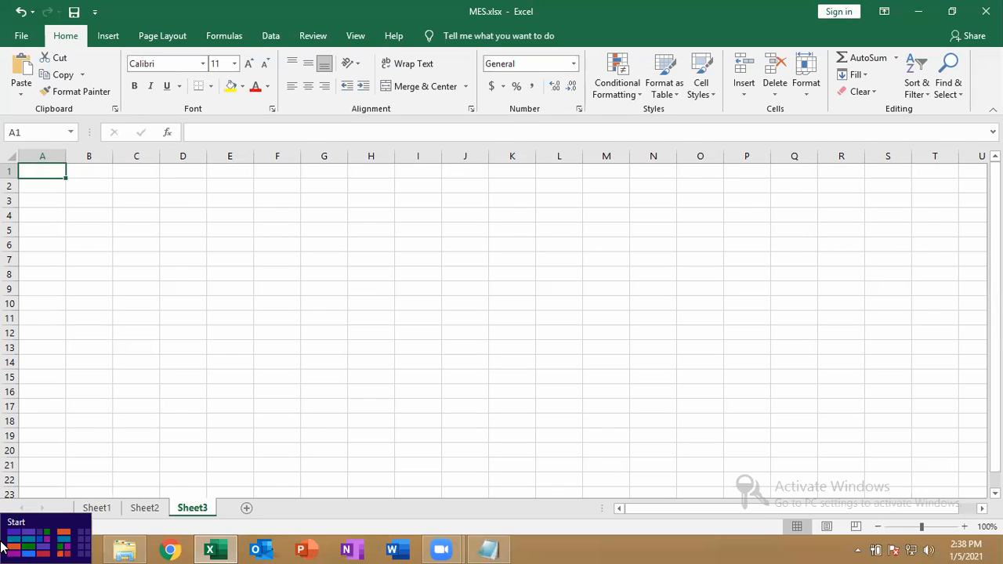
left_click(126, 509)
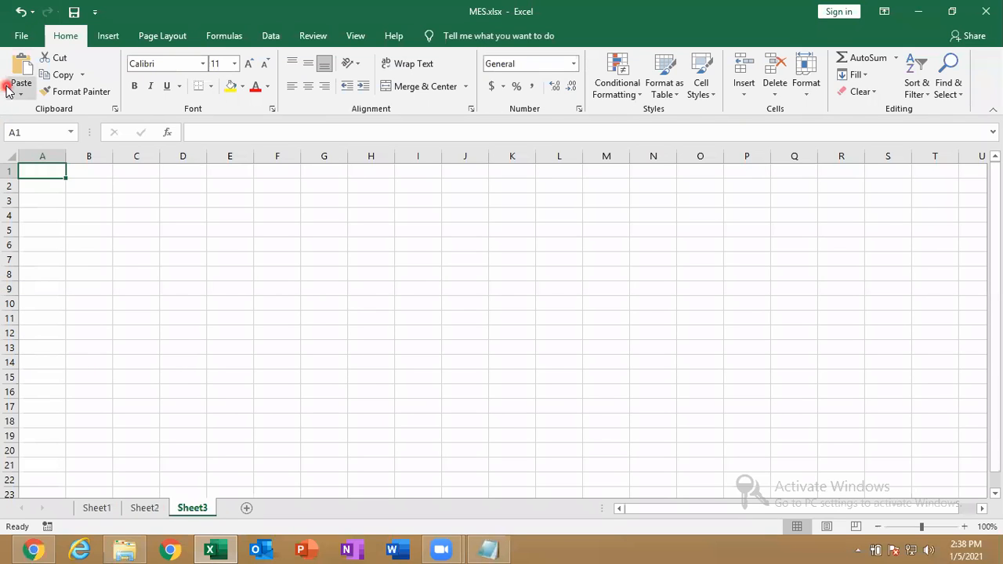
left_click(21, 38)
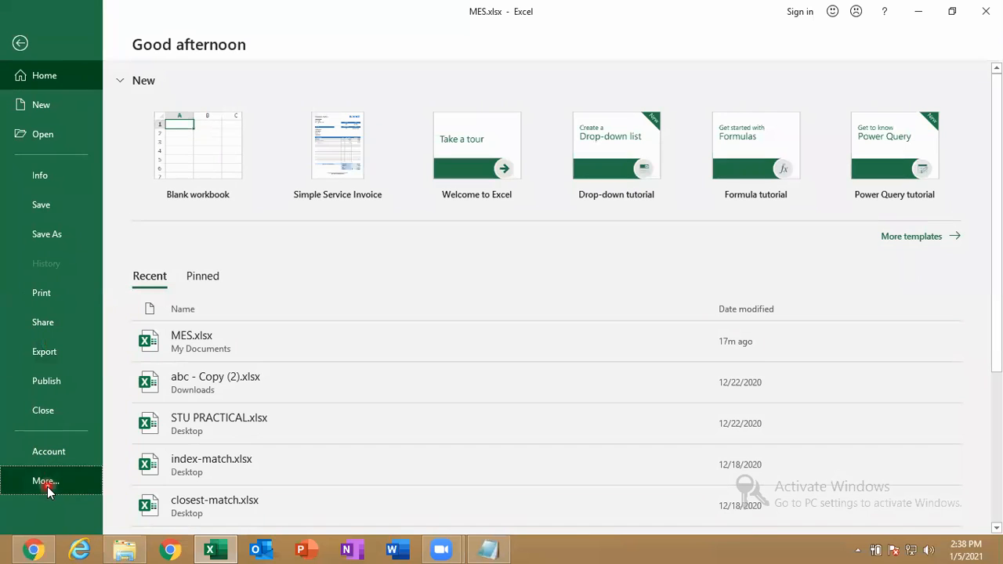
left_click(46, 480)
left_click(146, 514)
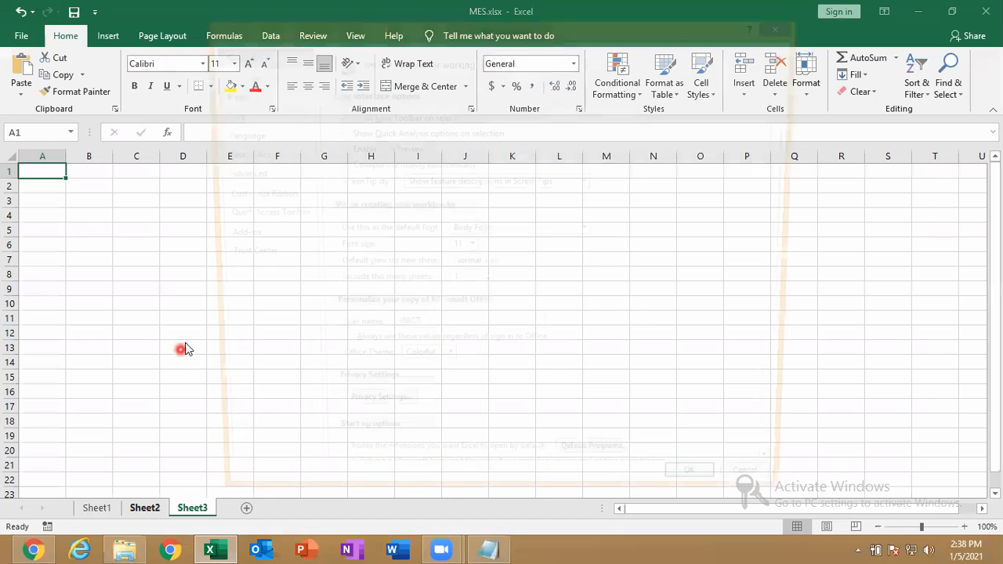
left_click(233, 74)
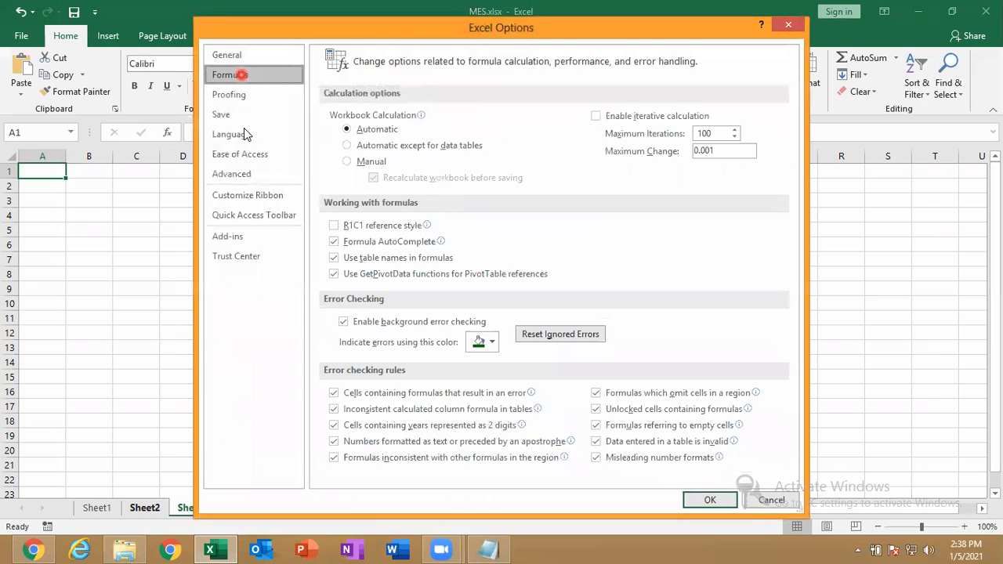
left_click(239, 56)
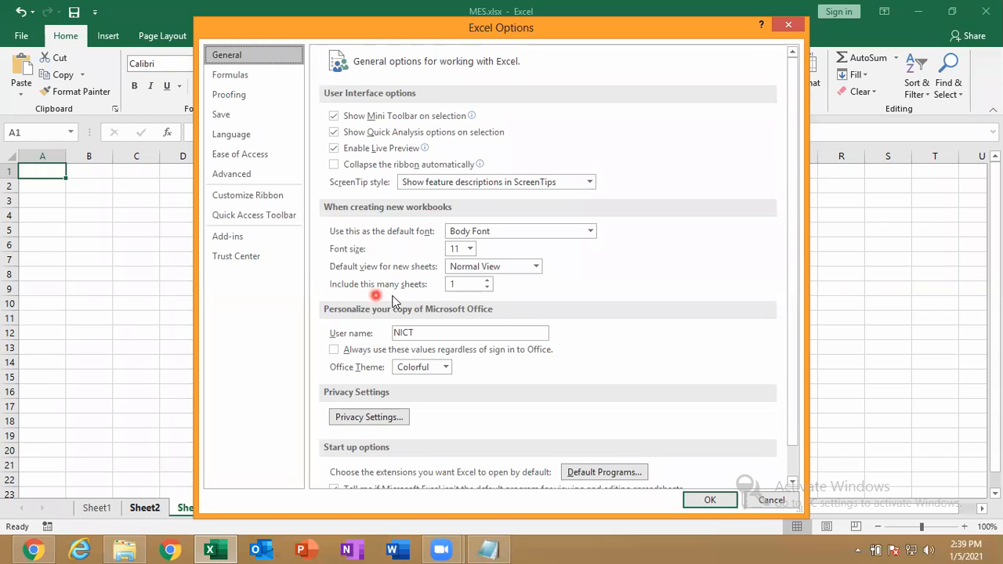
Step: Try raising and lowering the number of sheets included in new workbooks, return it to 1 and apply
left_click(460, 286)
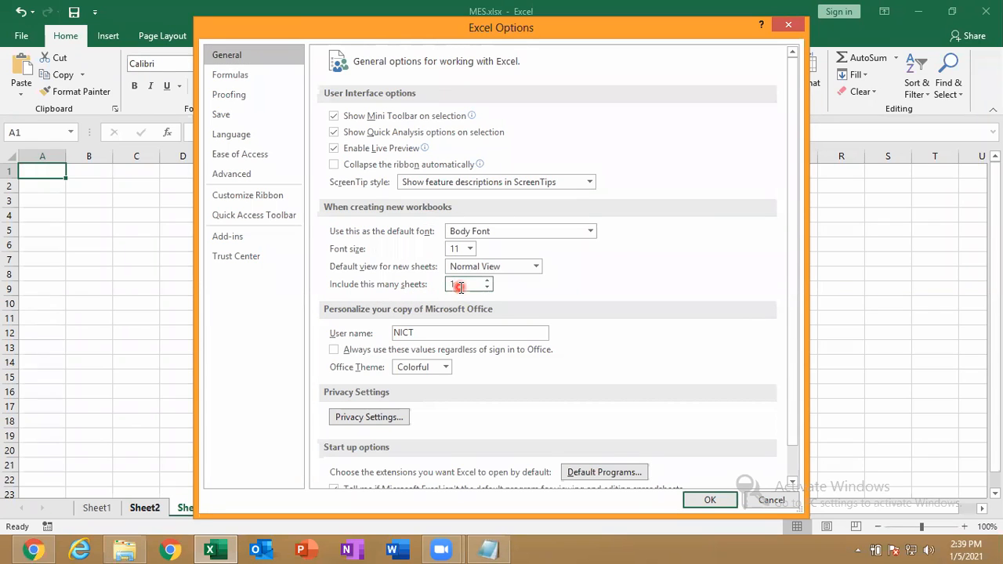
key("BackSpace")
left_click(486, 282)
left_click(486, 283)
left_click(486, 282)
left_click(486, 282)
left_click(487, 288)
left_click(487, 288)
left_click(487, 288)
left_click(703, 501)
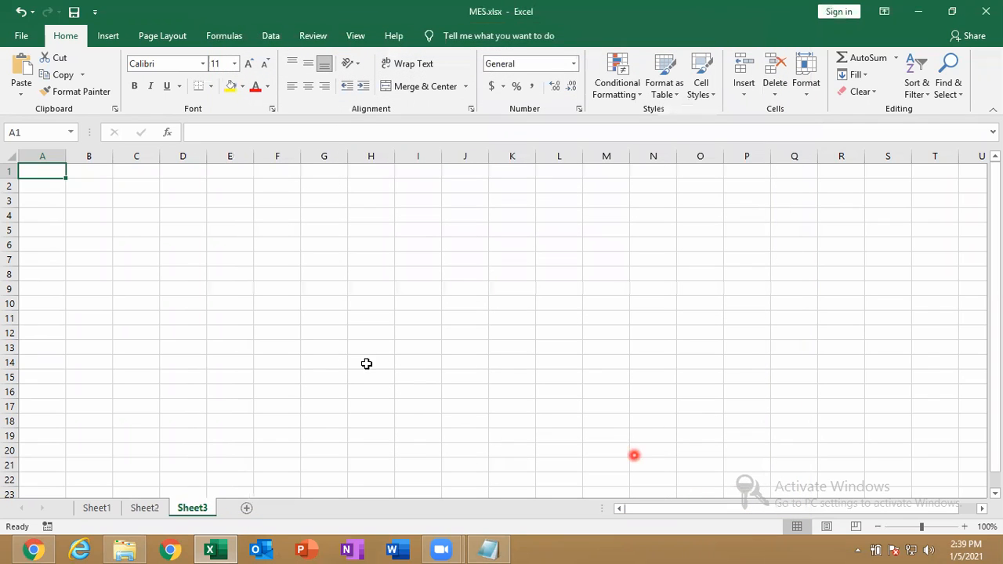
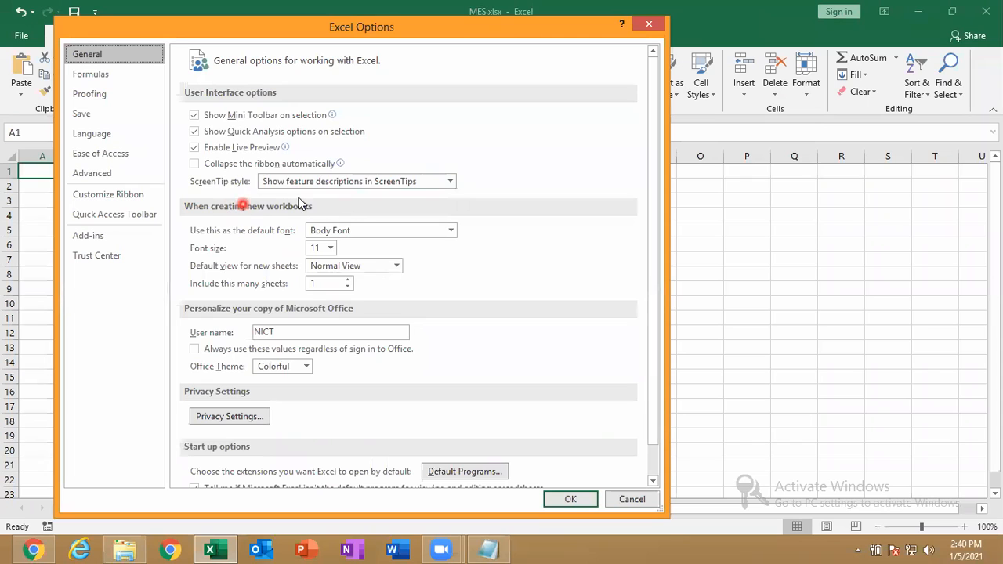
Step: Examine the sheet count setting for new workbooks, close Excel Options without changes and select cell H13
left_click(329, 286)
left_click(240, 88)
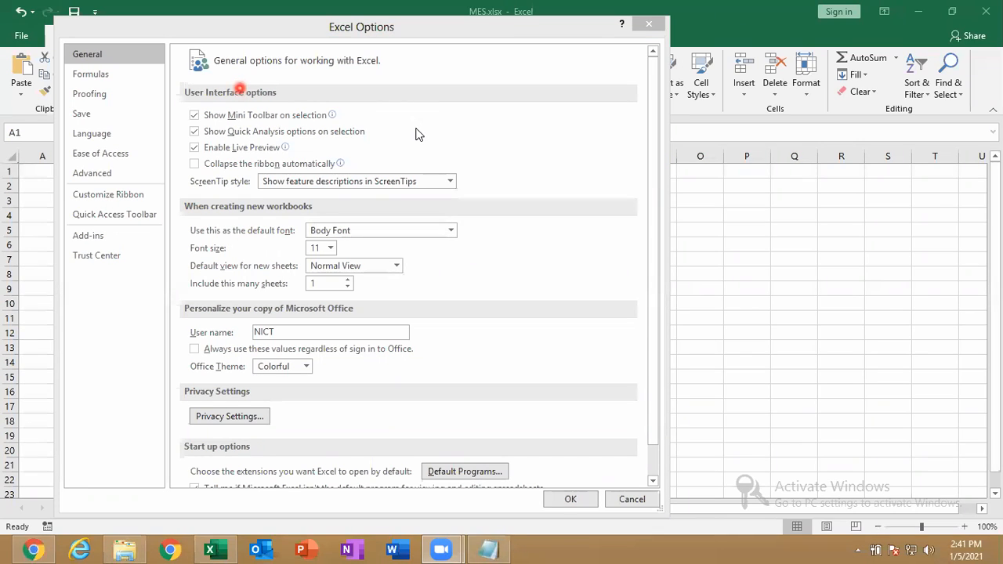
left_click(649, 24)
left_click(351, 347)
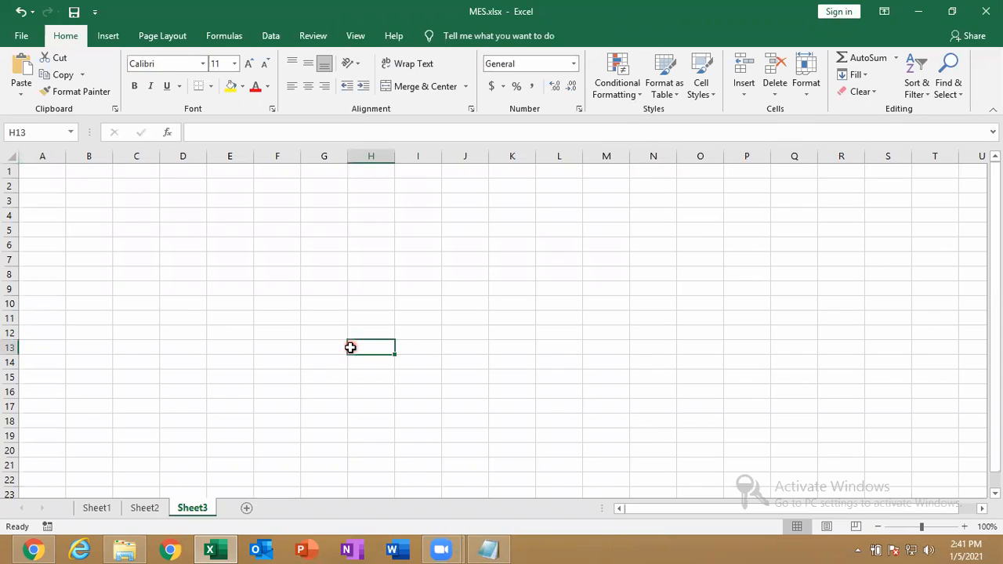
key("XF86MonBrightnessDown")
key("XF86MonBrightnessDown")
key("XF86MonBrightnessDown")
key("XF86MonBrightnessUp")
key("XF86MonBrightnessUp")
key("XF86MonBrightnessUp")
key("XF86MonBrightnessUp")
key("XF86MonBrightnessUp")
key("XF86MonBrightnessUp")
key("XF86MonBrightnessUp")
key("XF86MonBrightnessUp")
key("XF86MonBrightnessUp")
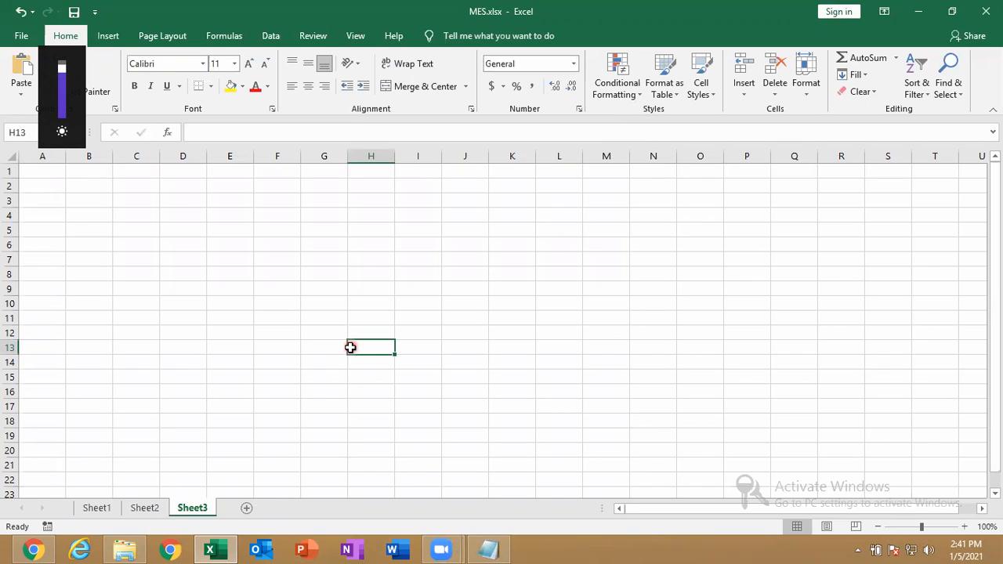
Step: Insert a new worksheet before Sheet3 and select cell E8 in it
key("shift+F11")
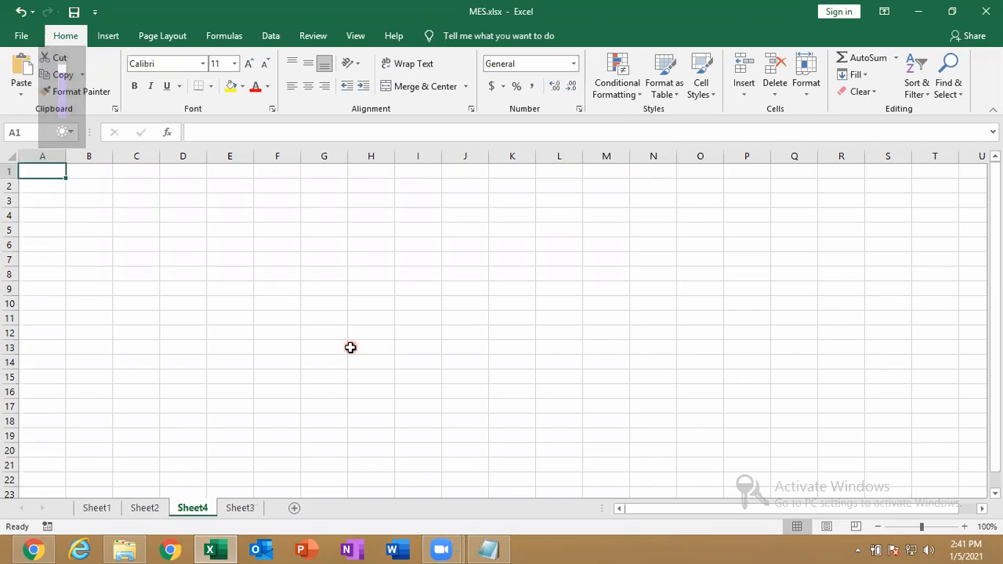
left_click(226, 275)
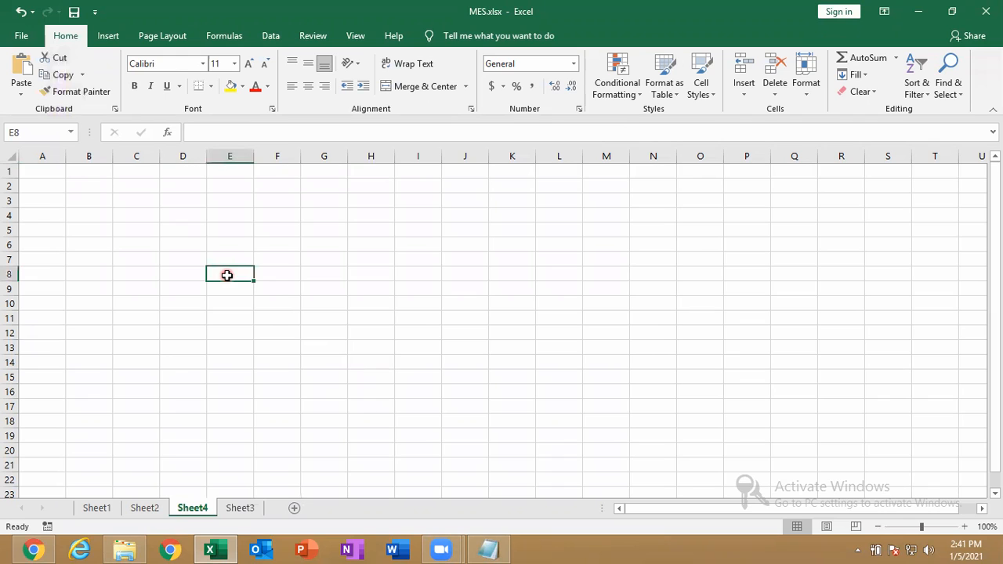
Step: Switch to the Notepad notes and append "or shift +fn+f11" to the line about adding a new sheet
left_click(589, 546)
left_click(499, 549)
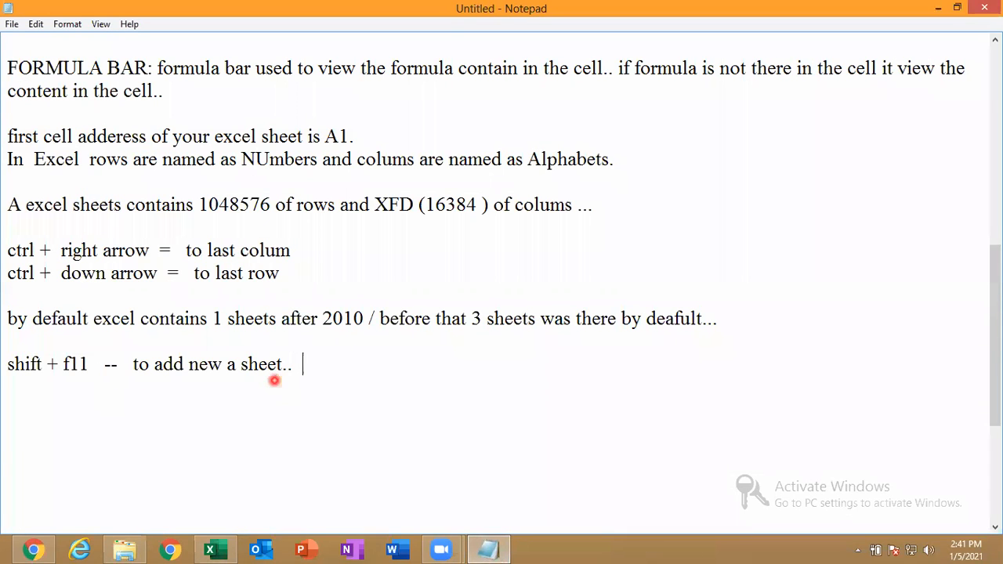
type("or   shift +f")
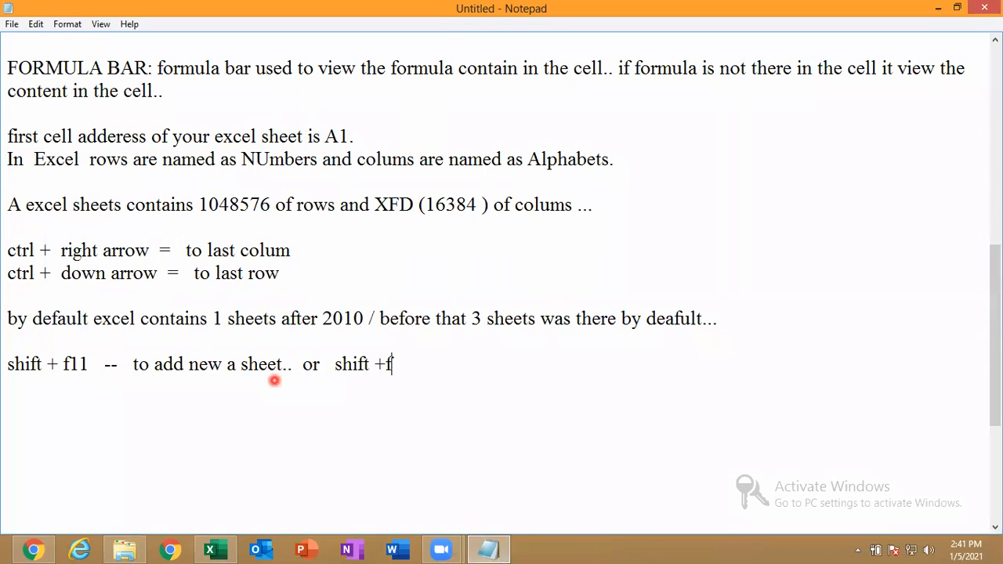
type("n+f11")
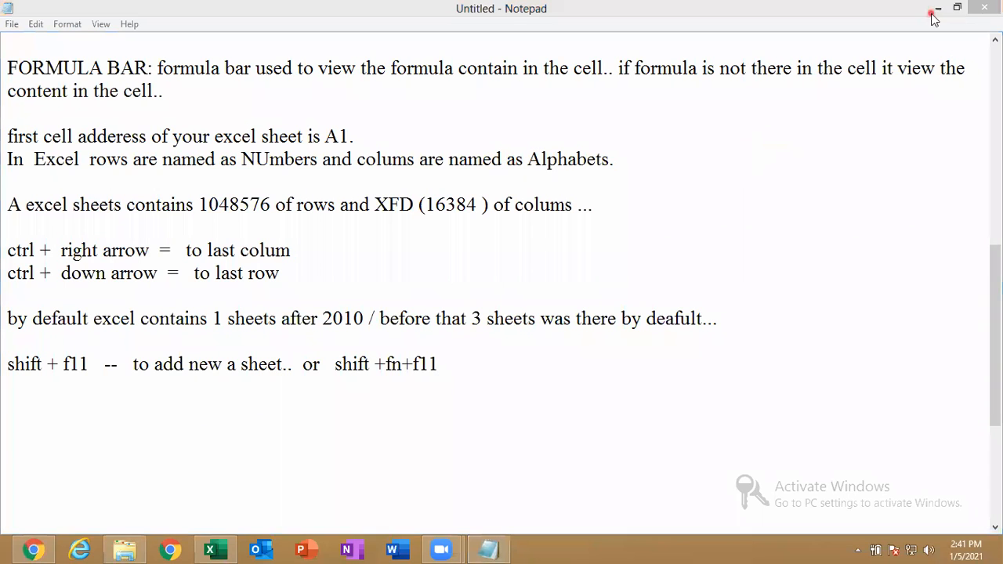
Step: Switch back to the Excel workbook and delete Sheet4, Sheet2 and Sheet3, keeping only Sheet1
left_click(210, 549)
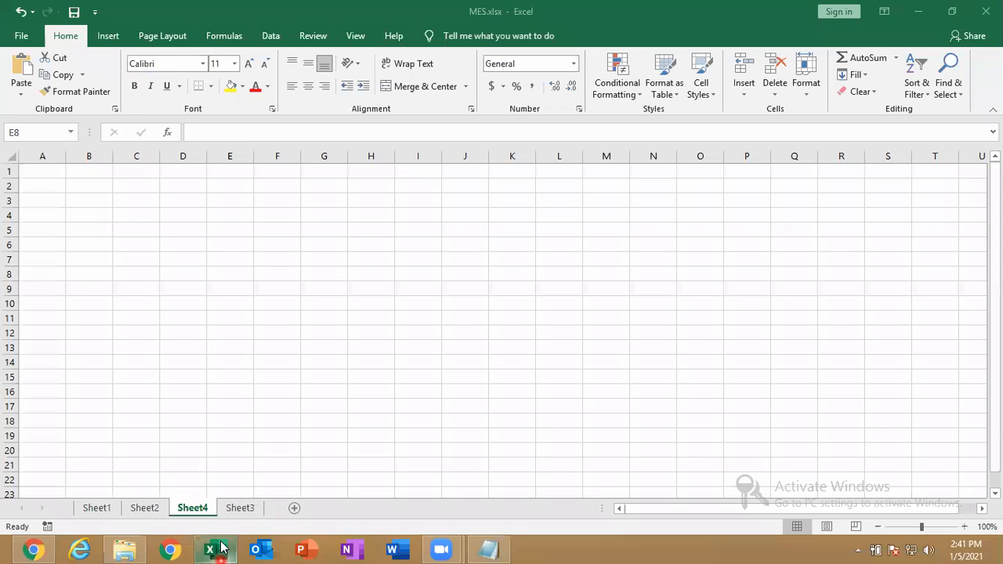
right_click(181, 510)
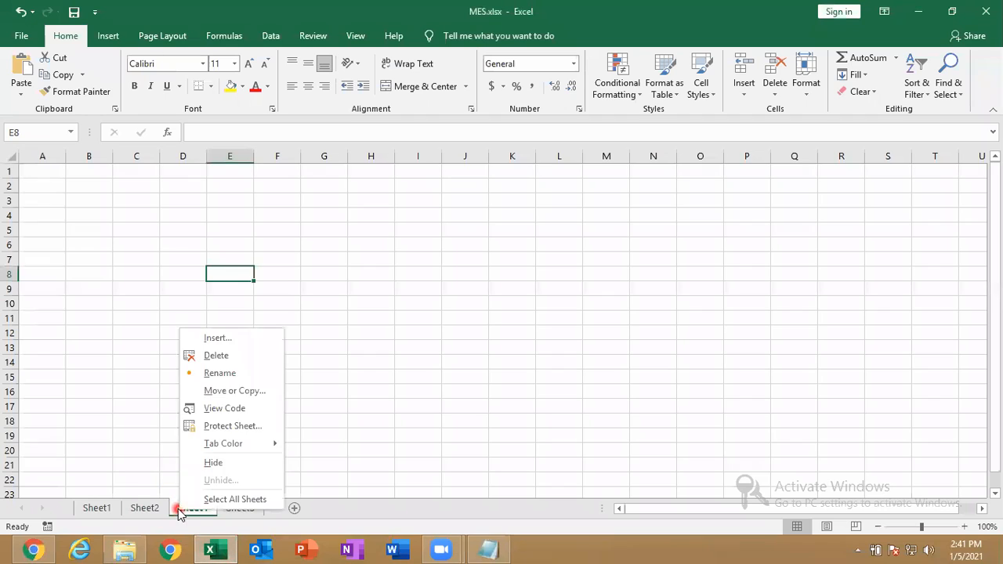
left_click(212, 359)
right_click(140, 517)
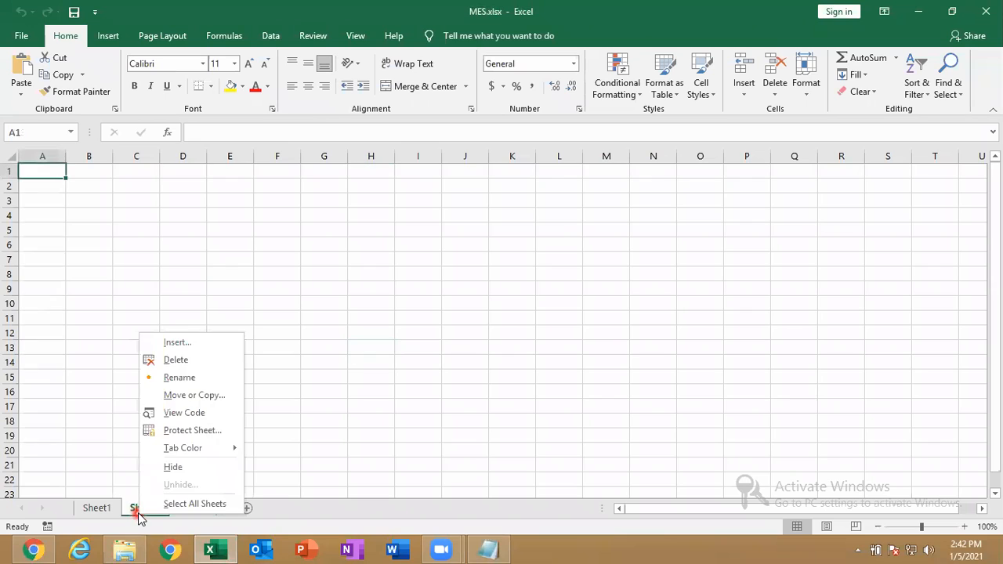
left_click(179, 358)
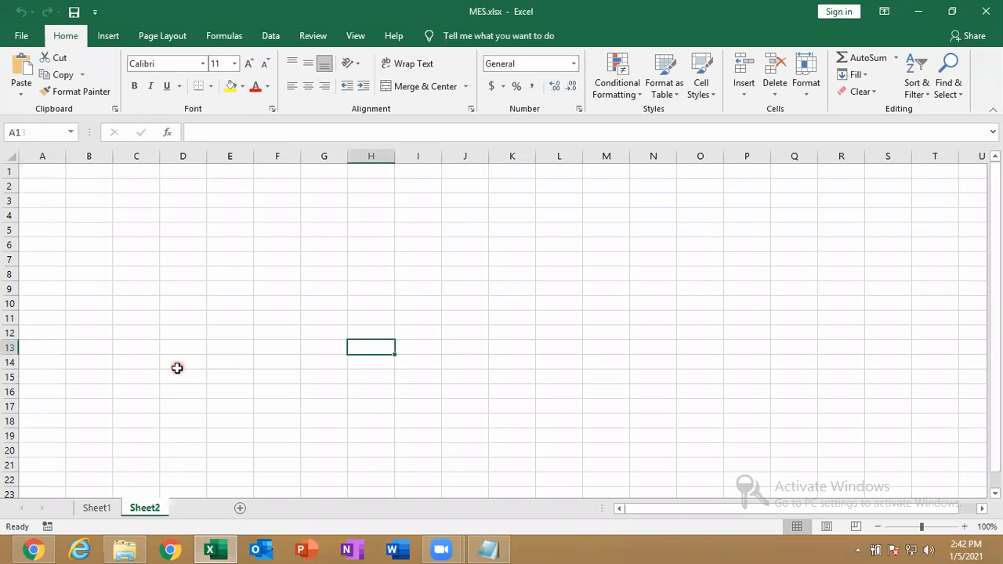
right_click(142, 513)
left_click(188, 355)
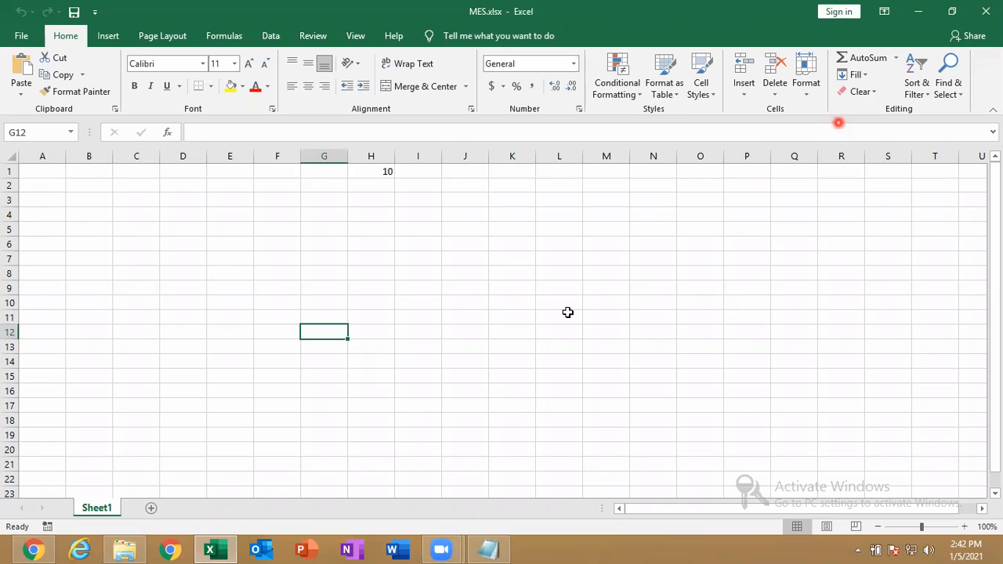
Step: Look over Sheet1 vertically and horizontally with its scroll bars while cell G12 is active
left_click(930, 11)
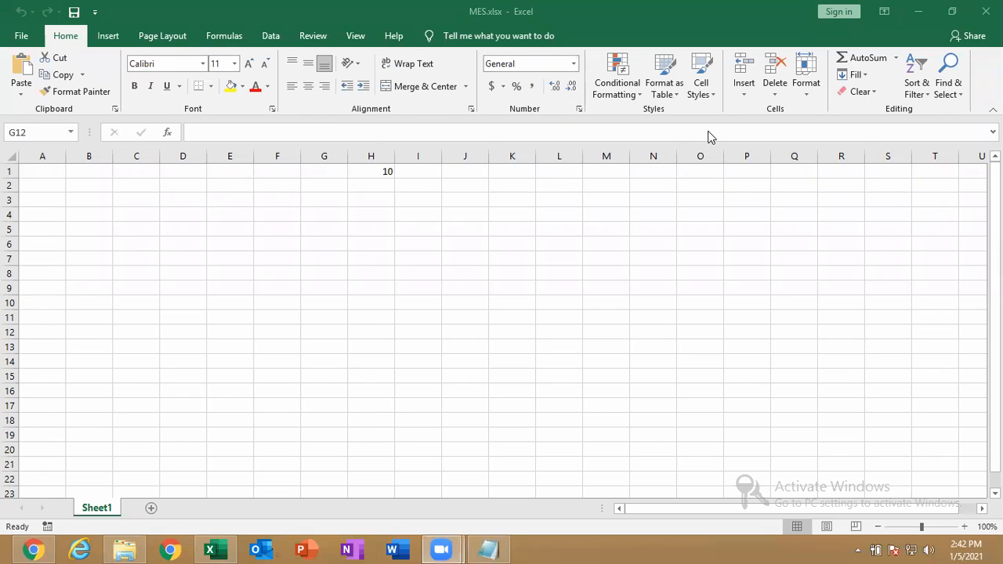
key("F2")
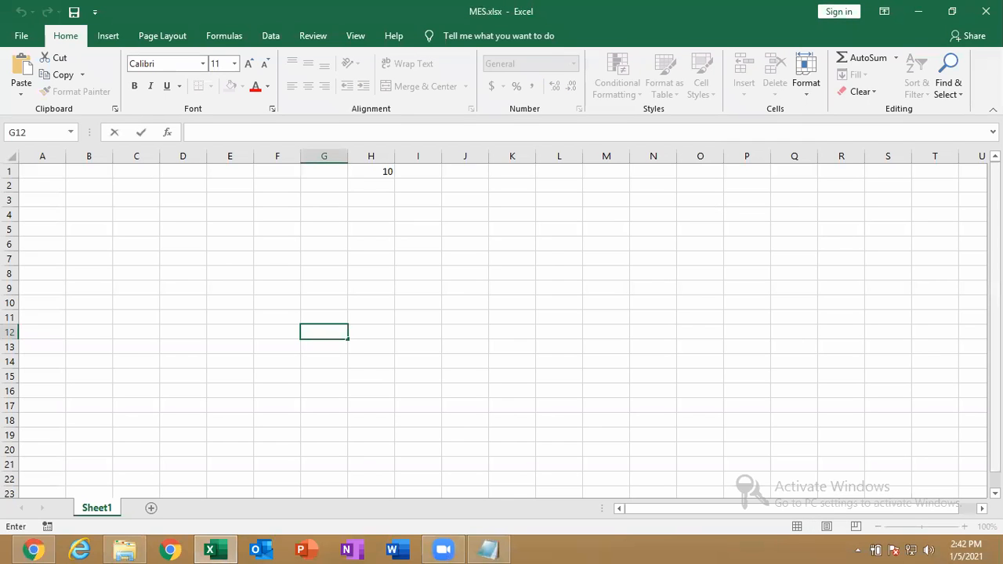
scroll(502, 329, "down", 2)
scroll(501, 329, "down", 2)
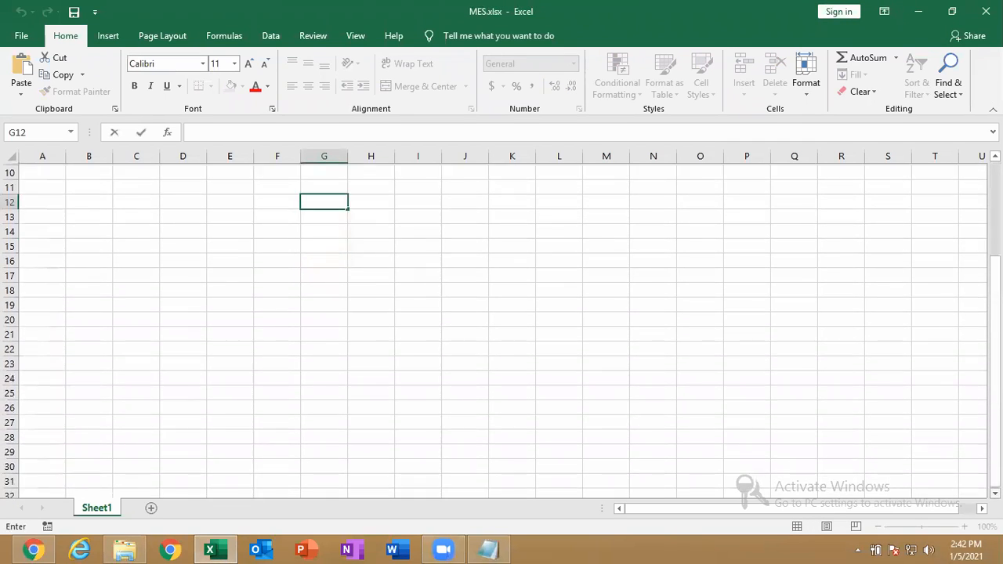
scroll(502, 329, "right", 1)
left_click_drag(748, 508, 711, 514)
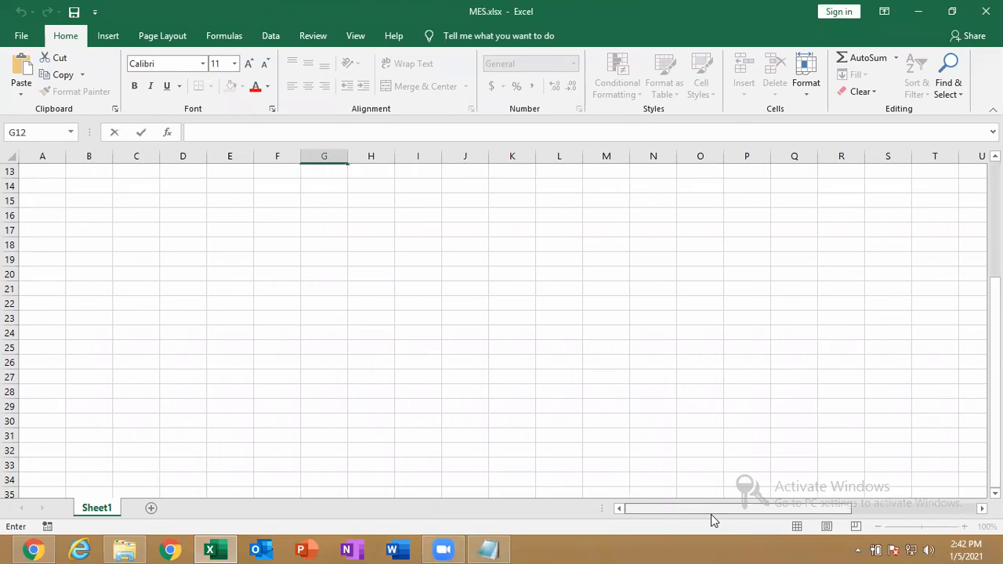
left_click_drag(993, 368, 932, 110)
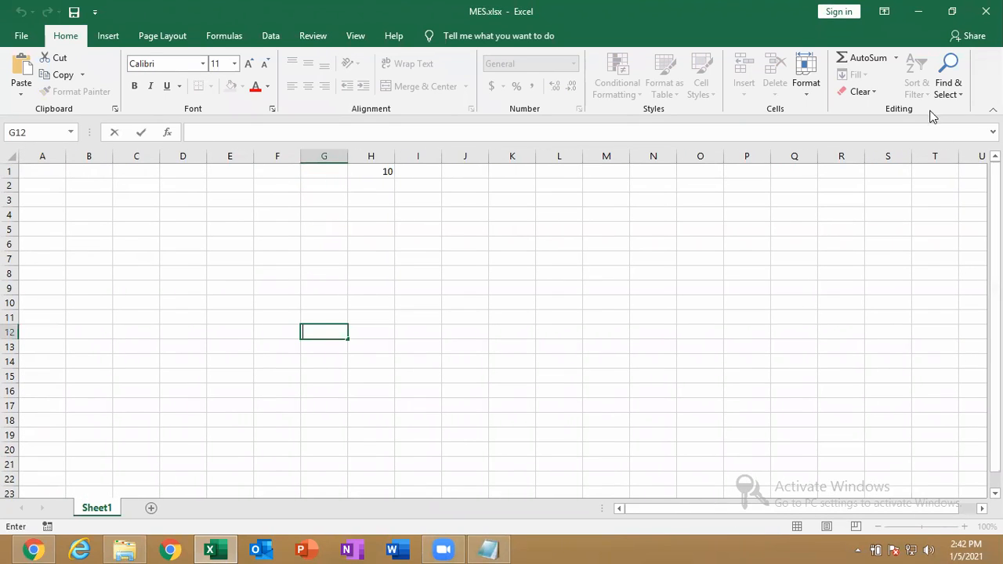
left_click_drag(994, 314, 995, 330)
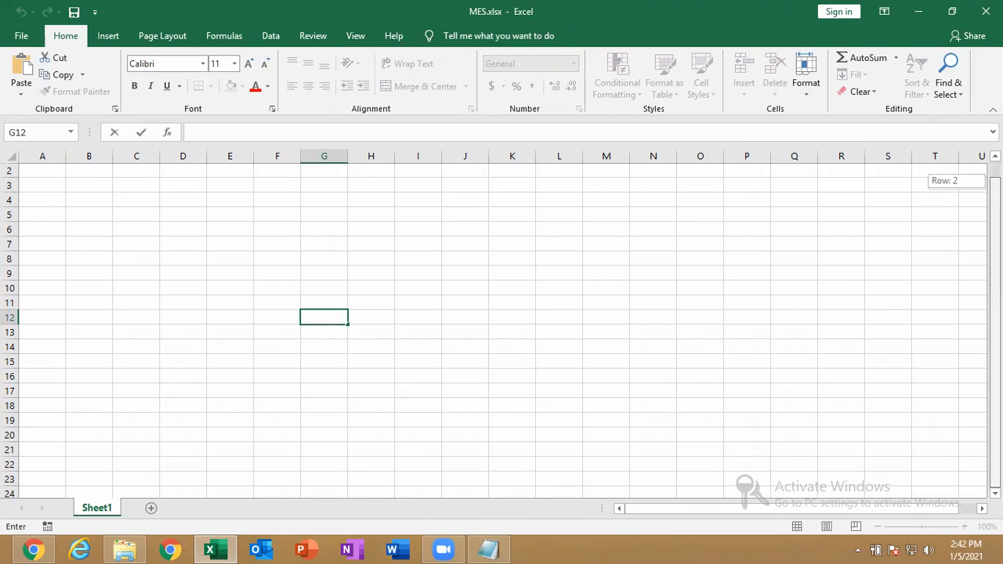
left_click_drag(800, 510, 642, 501)
left_click_drag(995, 283, 995, 283)
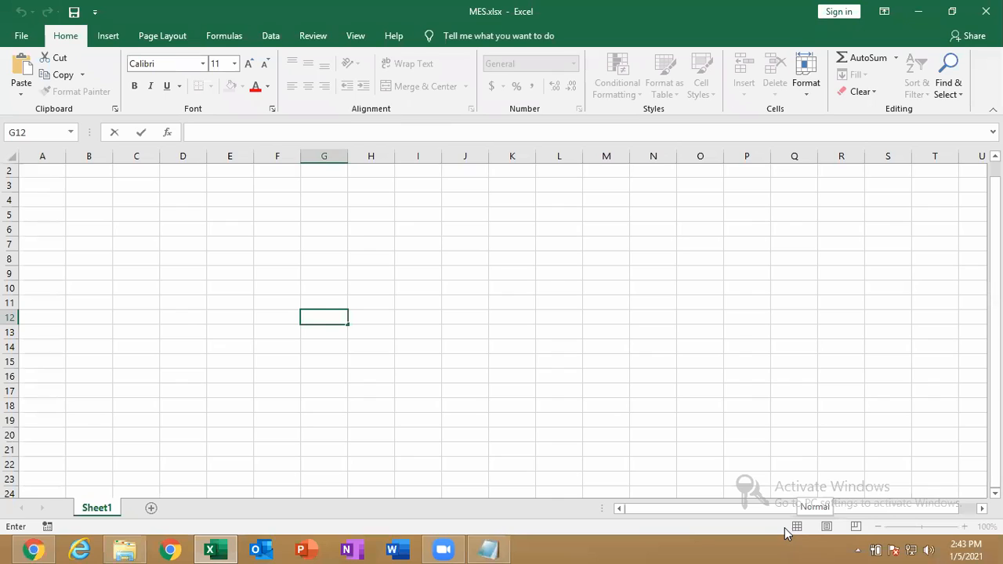
Step: Select cell N7, the range B1:H10 and cell O15 in turn on Sheet1
left_click(642, 240)
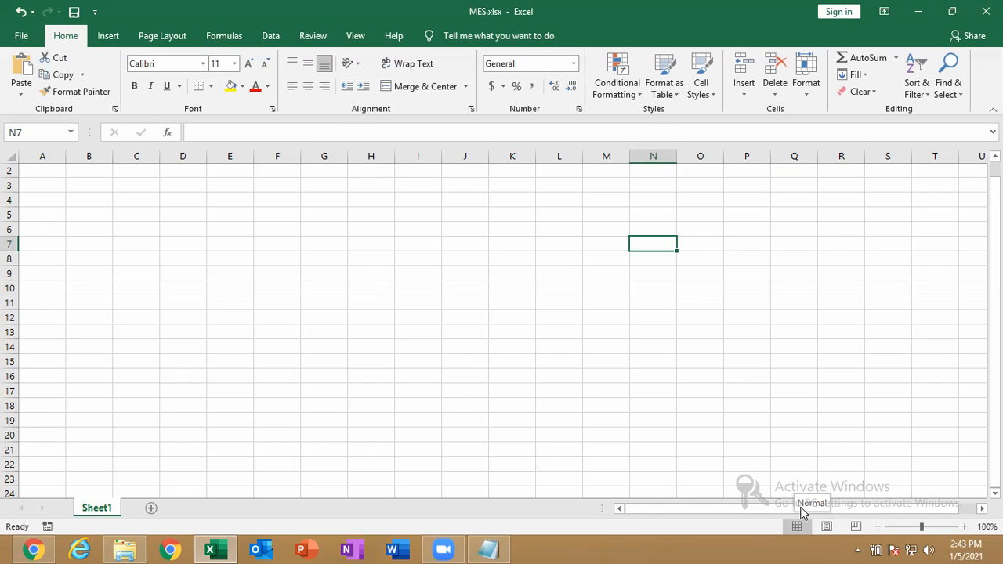
left_click_drag(188, 248, 453, 392)
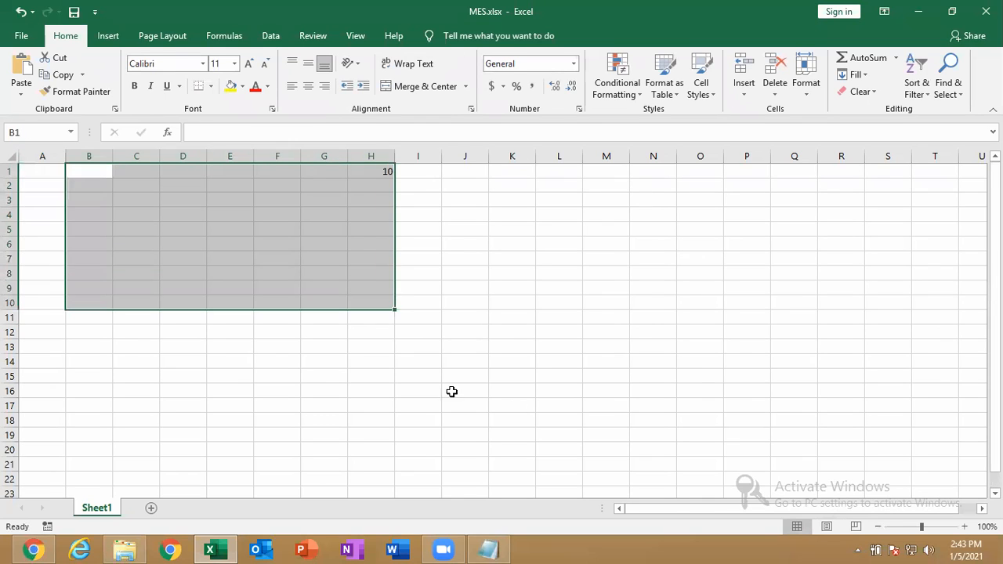
left_click(703, 374)
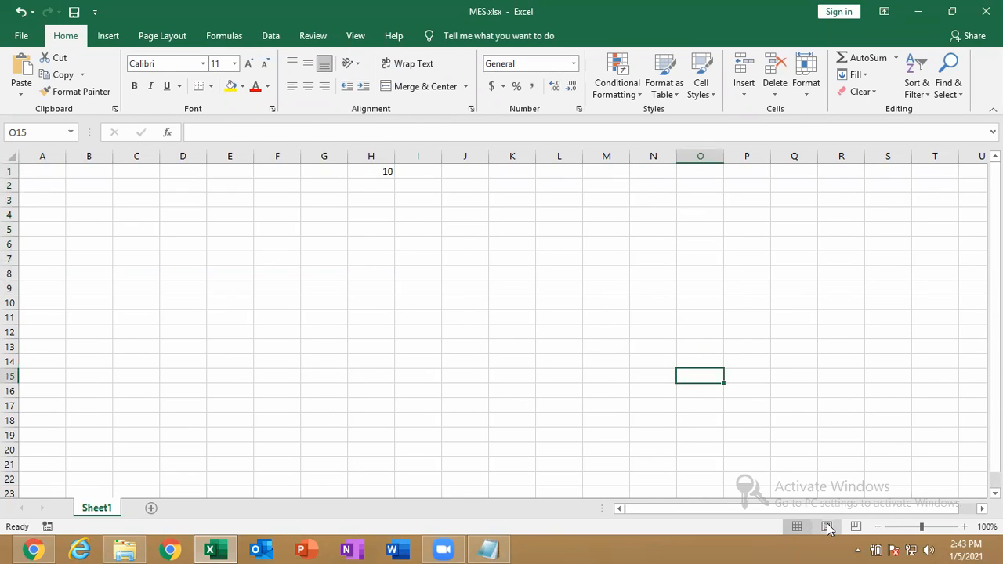
Step: Switch to the Notepad notes and start a new line with "defa" below the shortcut for adding a sheet
left_click(494, 549)
key("Return")
key("Return")
type("defayu")
key("BackSpace")
key("BackSpace")
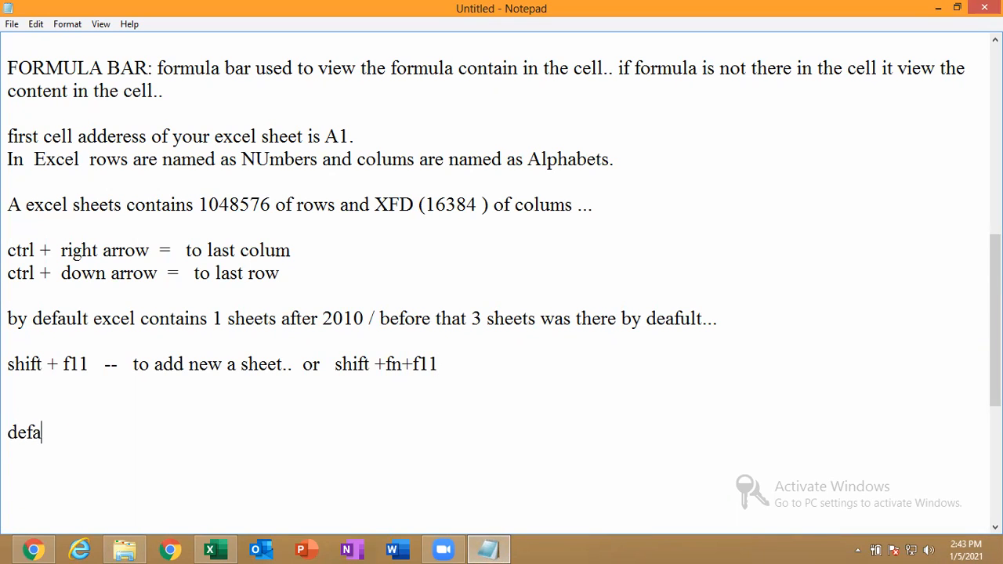
Step: Switch to Excel, examine the default view setting for new sheets in Excel Options, close it without changes and select cell L7
left_click(210, 549)
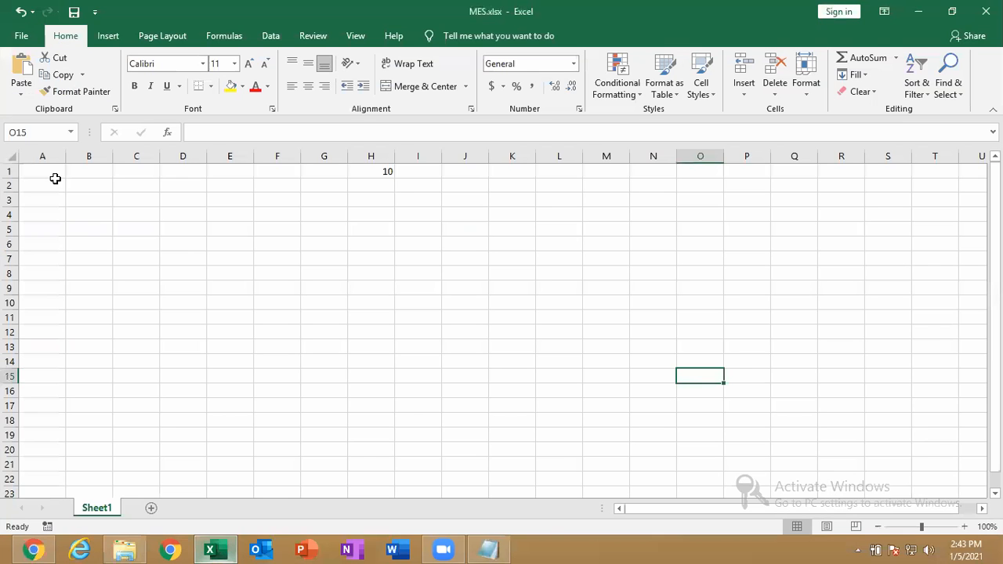
left_click(17, 41)
left_click(18, 43)
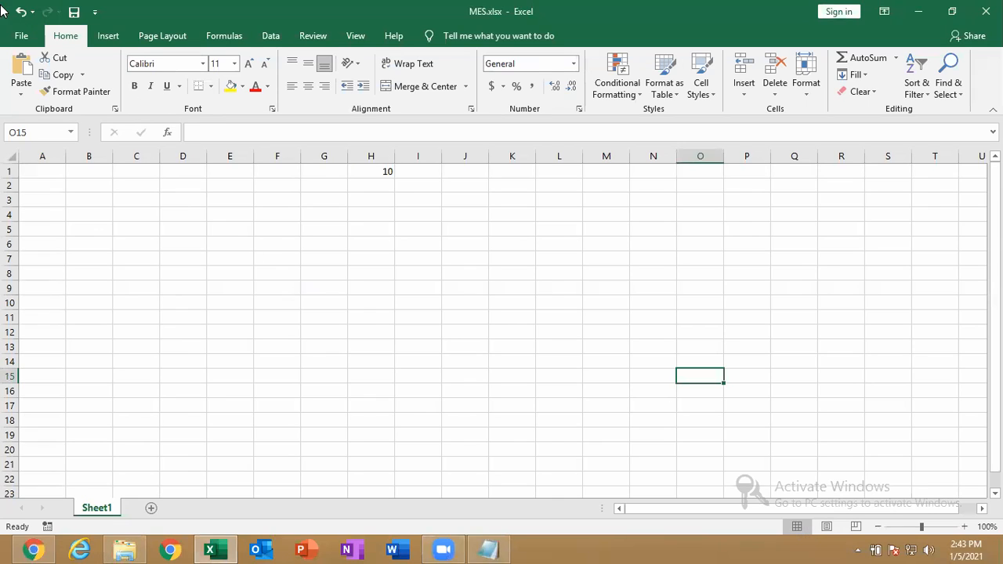
left_click(12, 38)
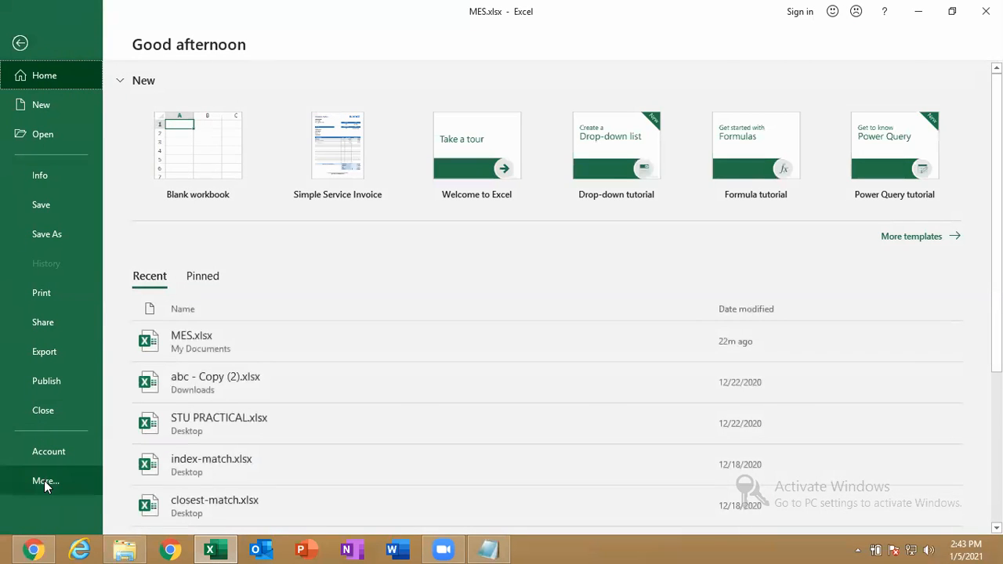
left_click(44, 480)
left_click(131, 504)
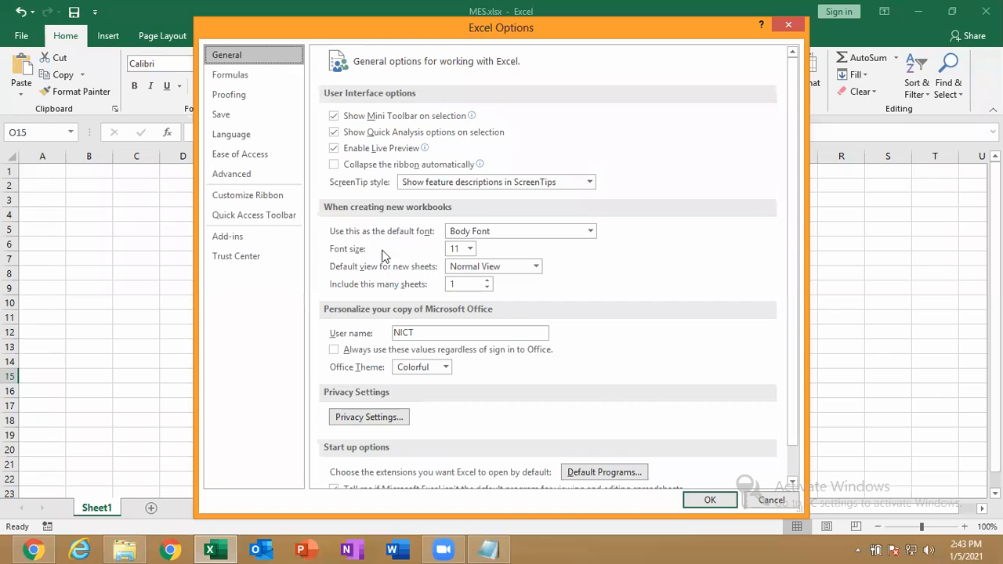
left_click(479, 267)
left_click(473, 279)
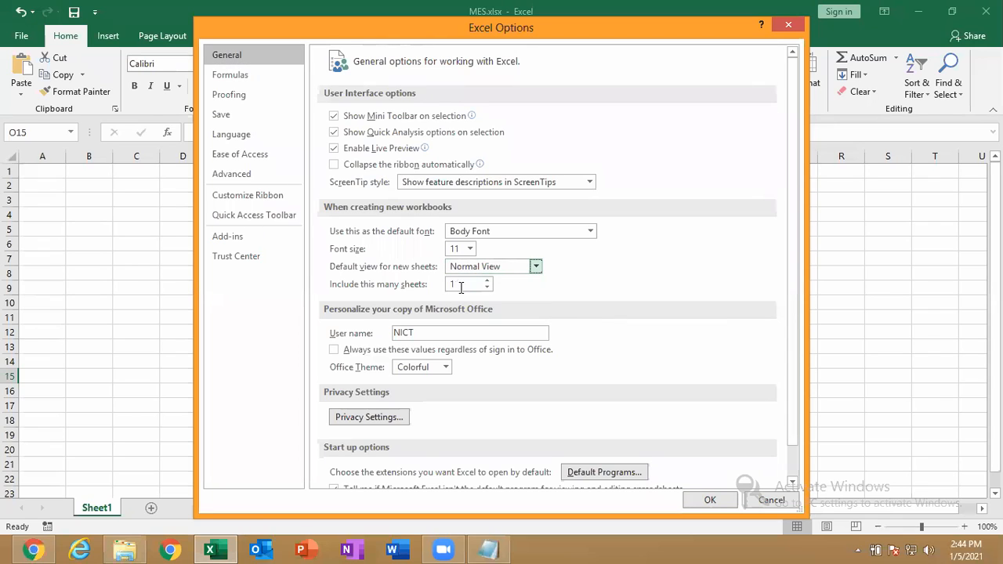
left_click(788, 24)
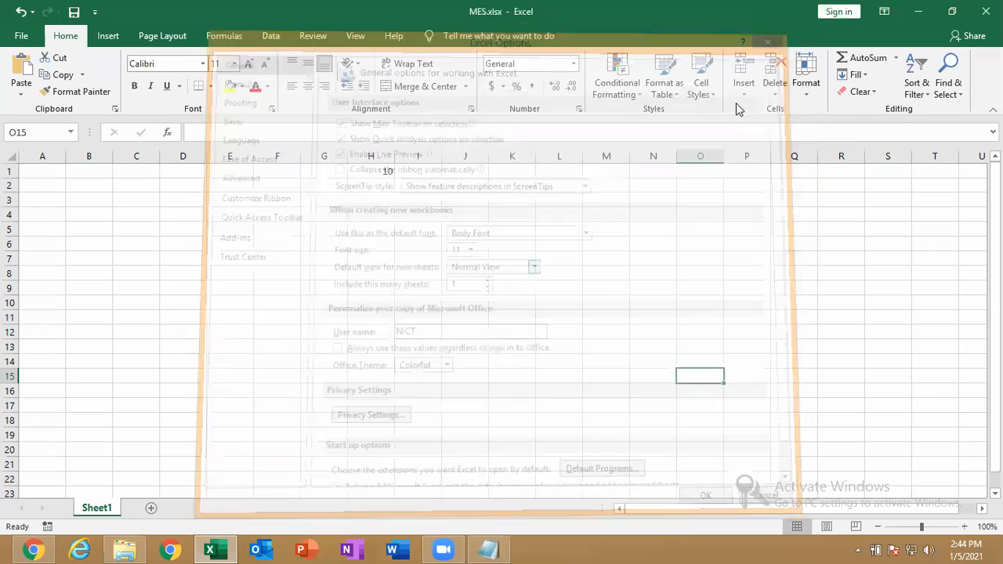
left_click(431, 367)
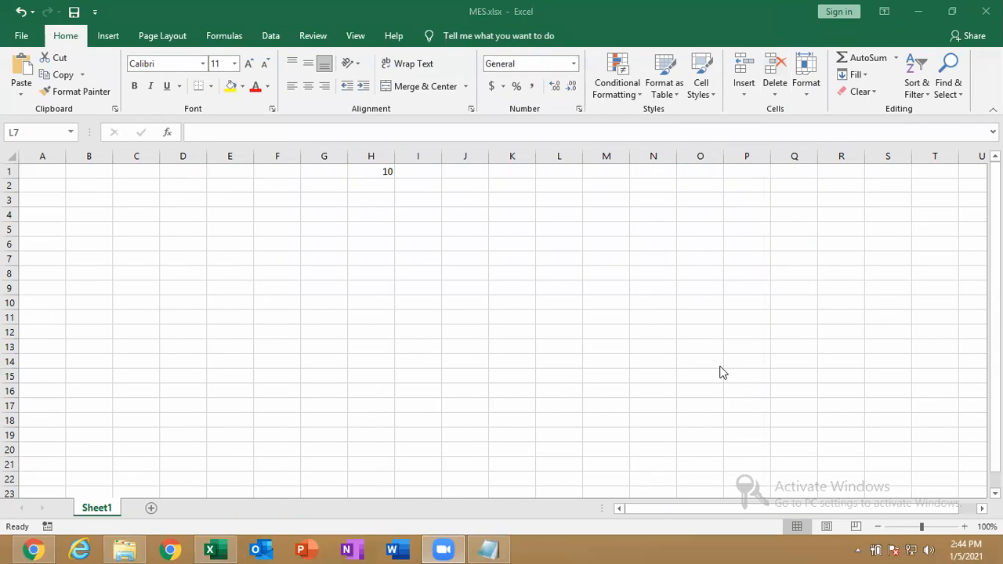
left_click(504, 276)
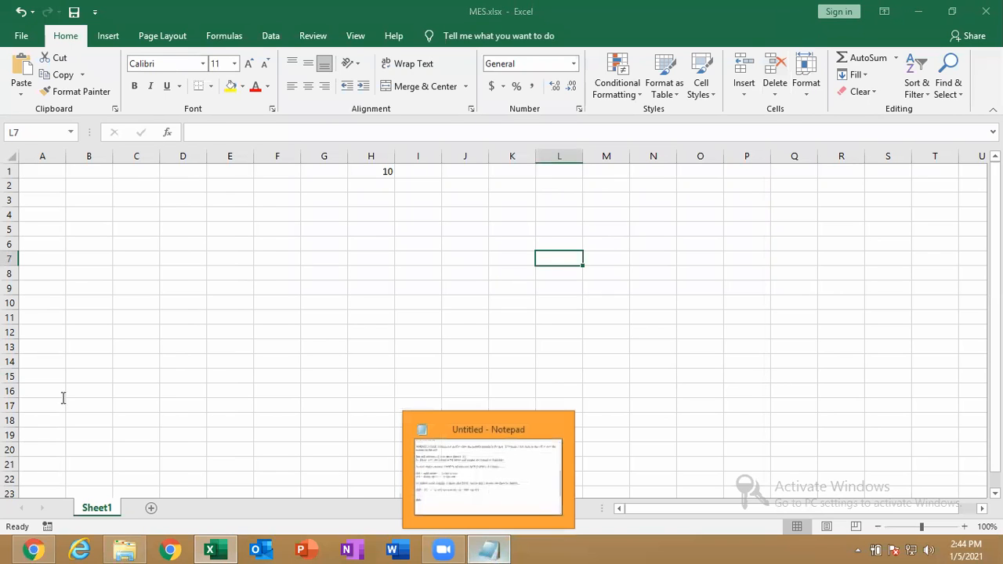
Step: Switch to Notepad and complete the started line as "default view of excel is normal view"
left_click(490, 548)
type("default view")
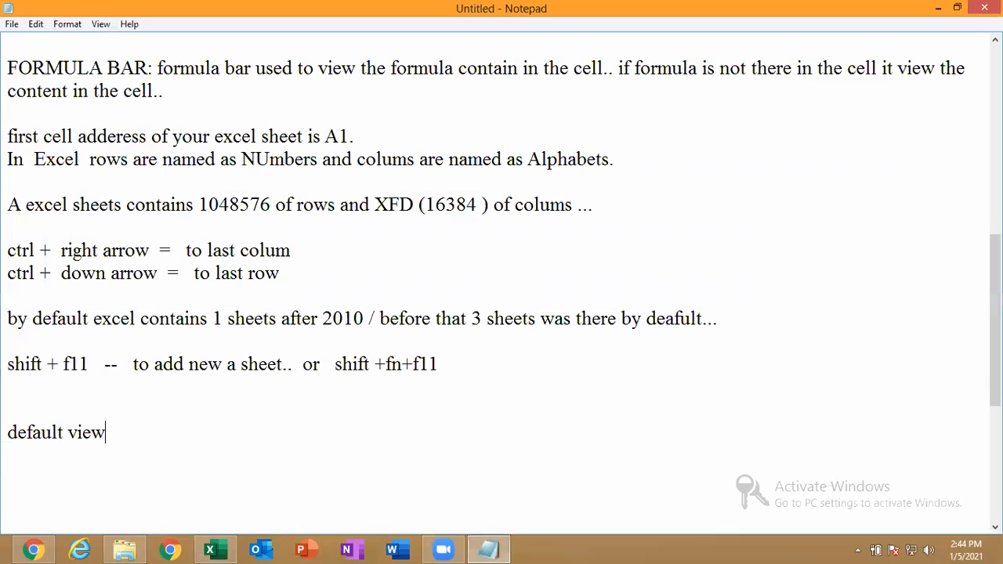
type(" of exc")
key("BackSpace")
type("xcel i")
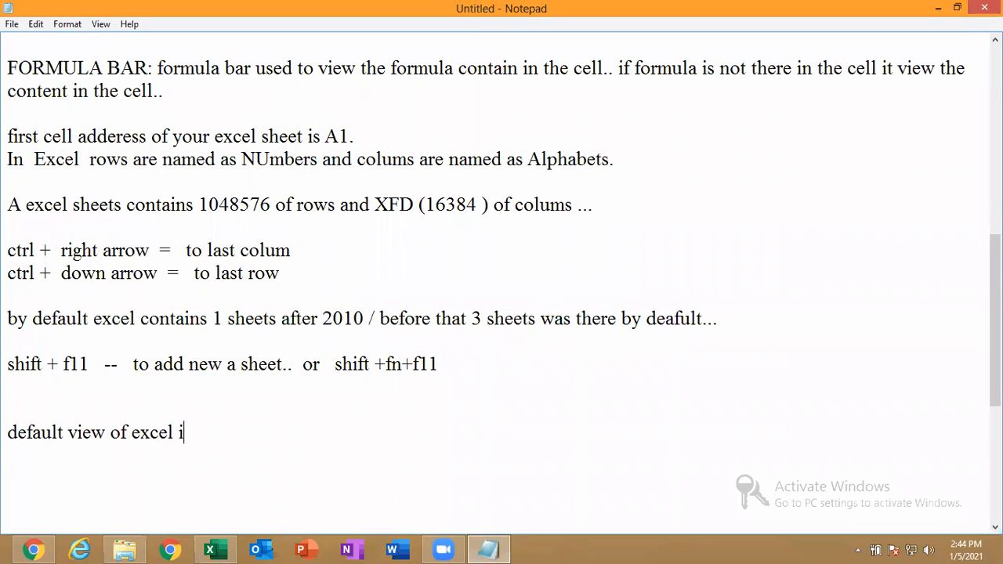
type("s nor,a")
key("BackSpace")
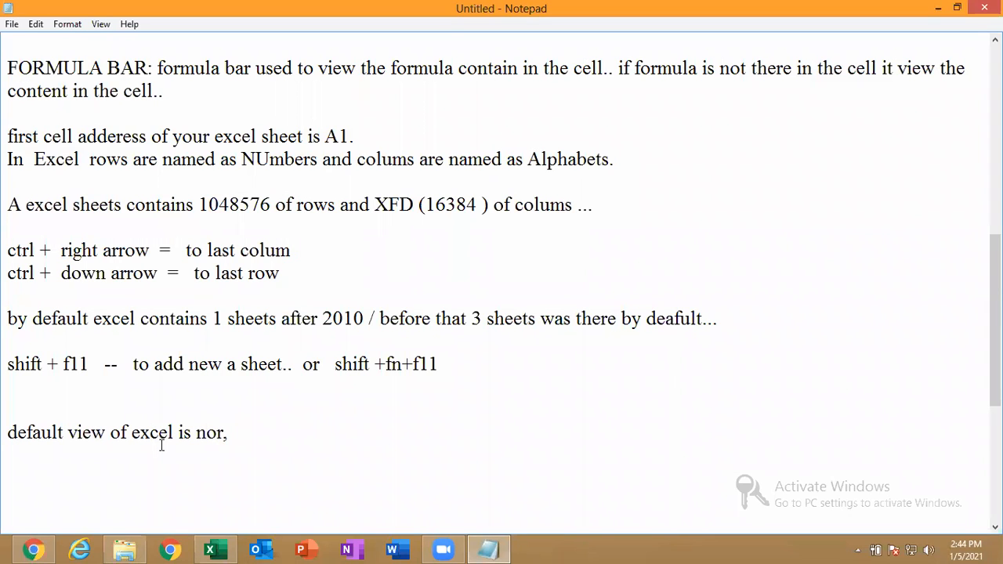
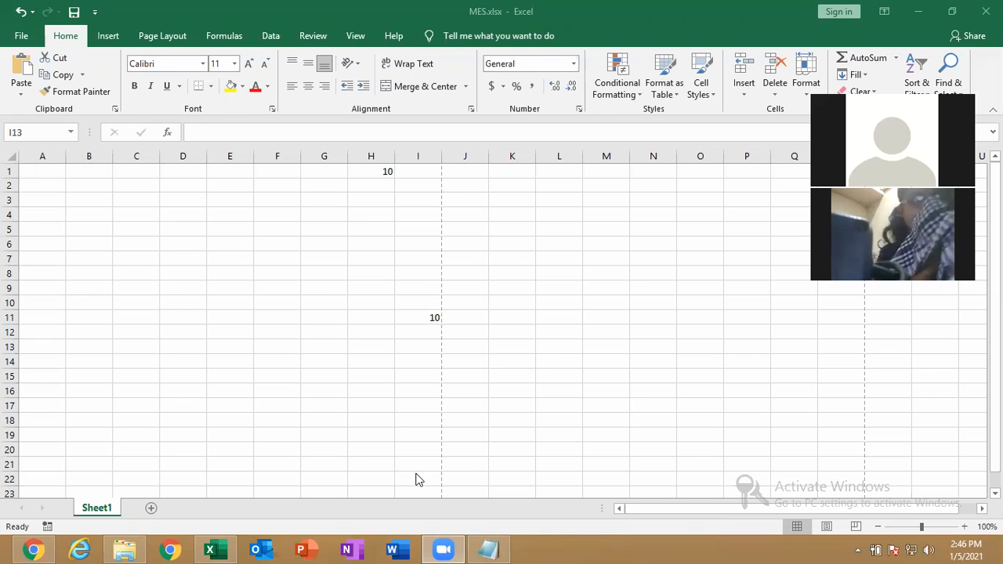
Step: Review the Notepad notes about normal, page layout and page break views, and return to the Excel workbook
left_click(480, 547)
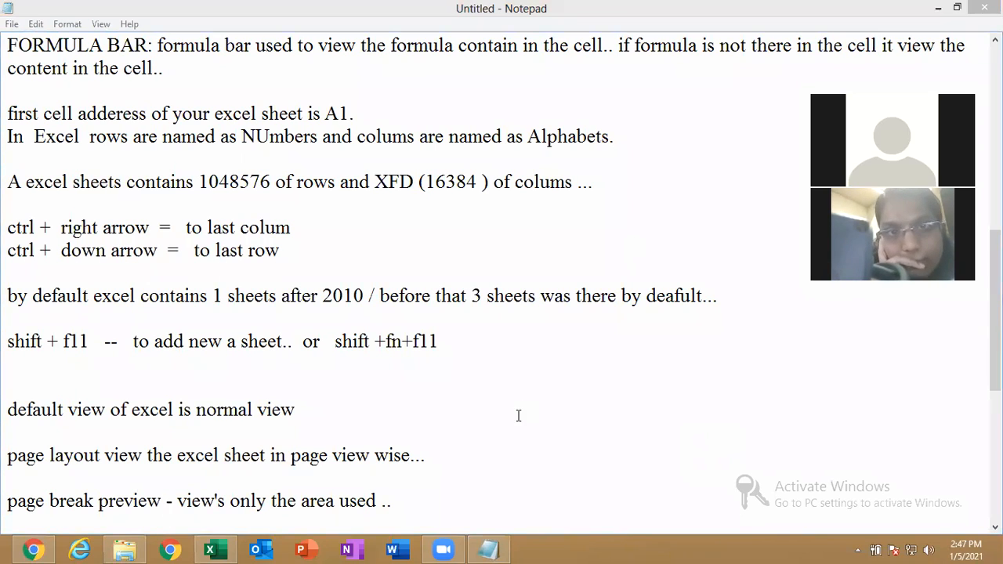
left_click(210, 549)
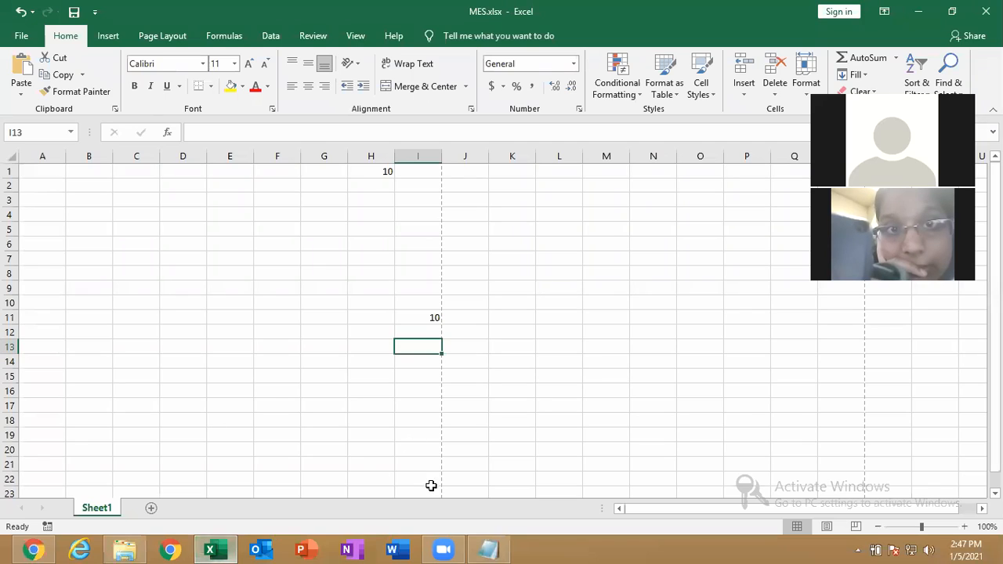
left_click(932, 12)
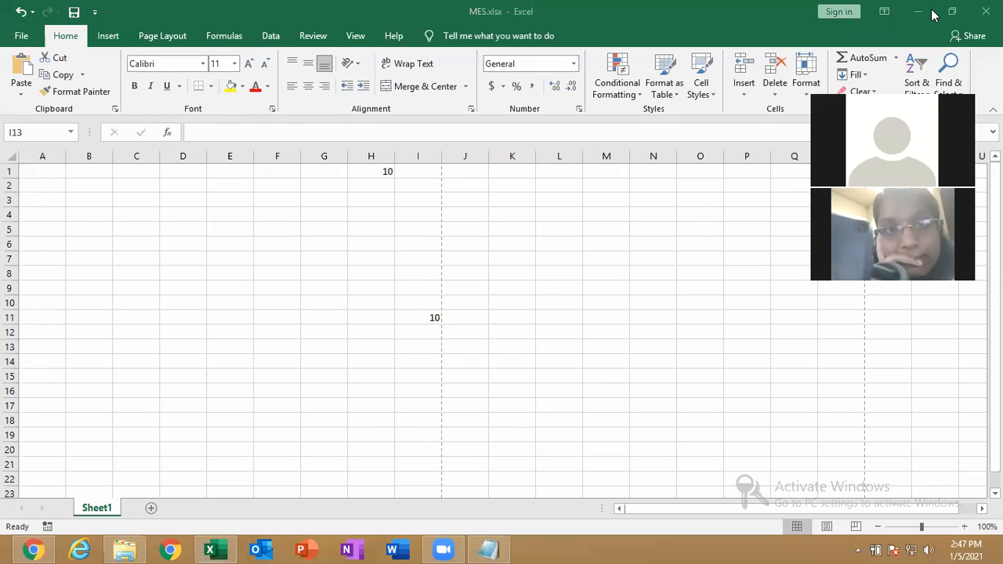
Step: Display Sheet1 in Page Layout view and select the range from A1 to I212
left_click(824, 528)
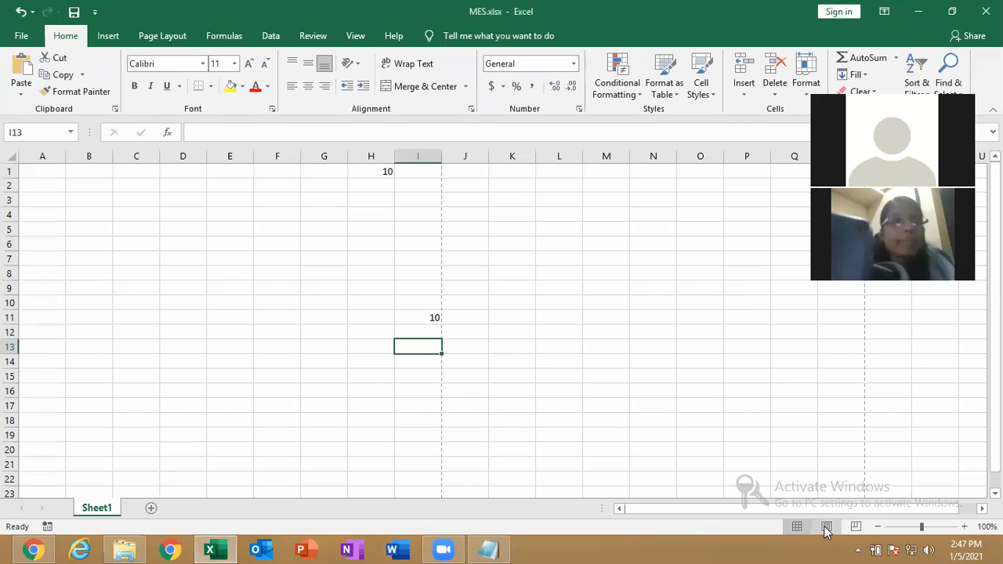
left_click(826, 529)
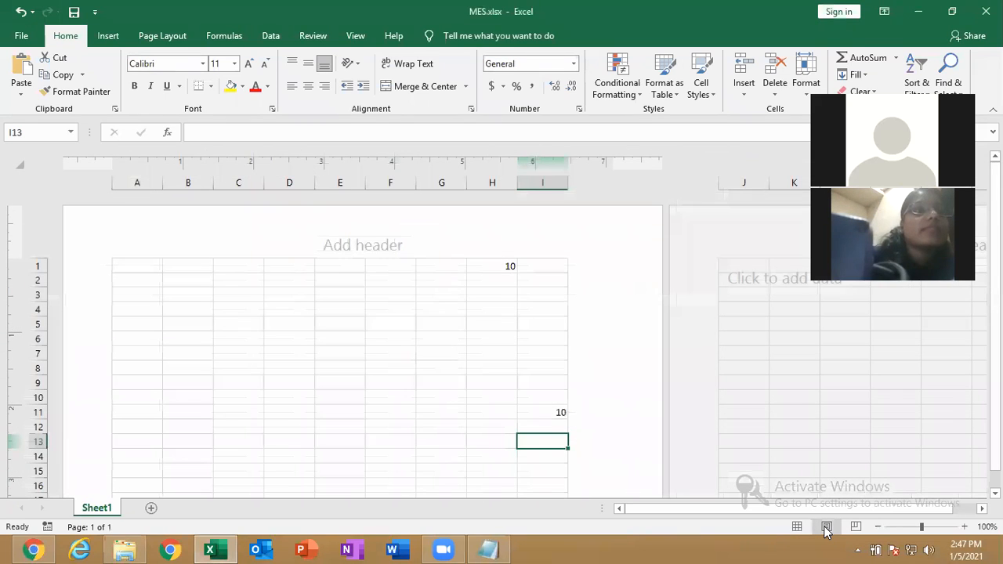
left_click_drag(123, 264, 533, 463)
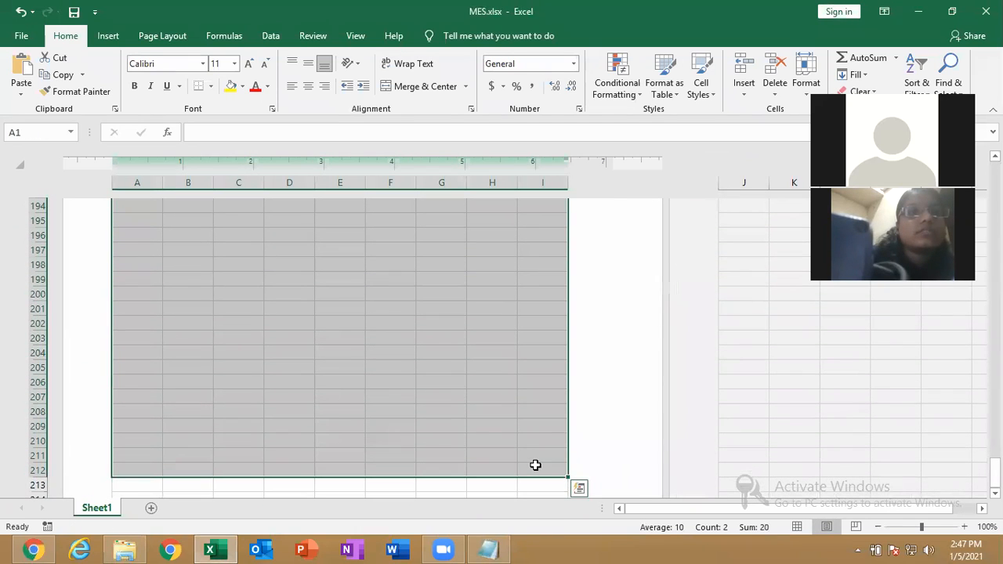
Step: Display Sheet1 in Page Break Preview and select cell H18 outside the page, followed by cell I11
left_click(856, 527)
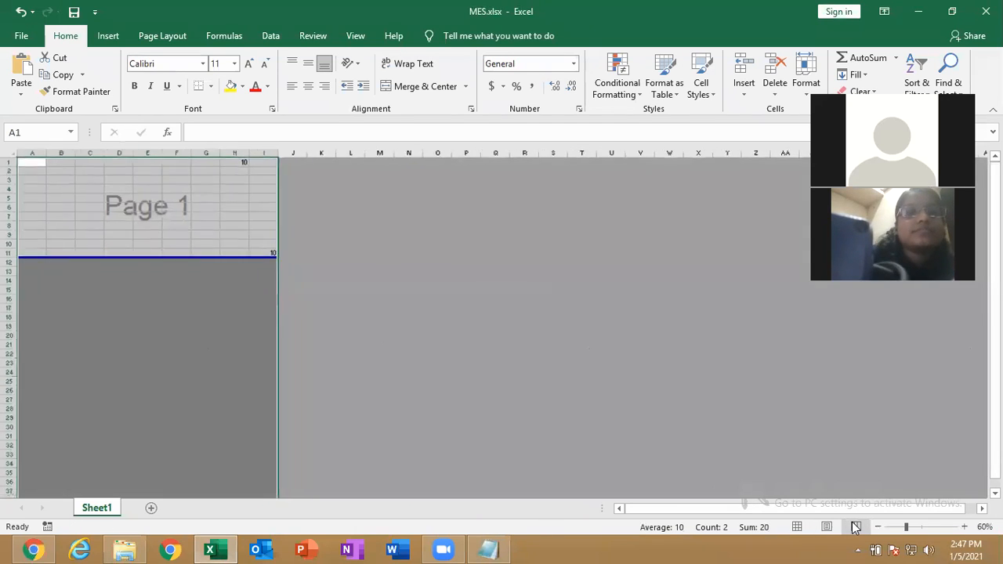
left_click(234, 311)
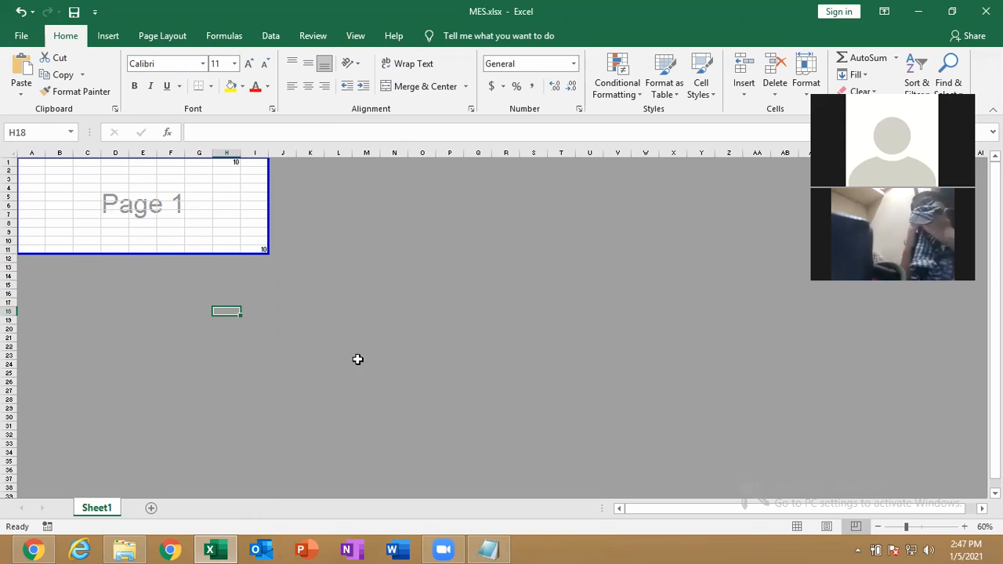
left_click(256, 249)
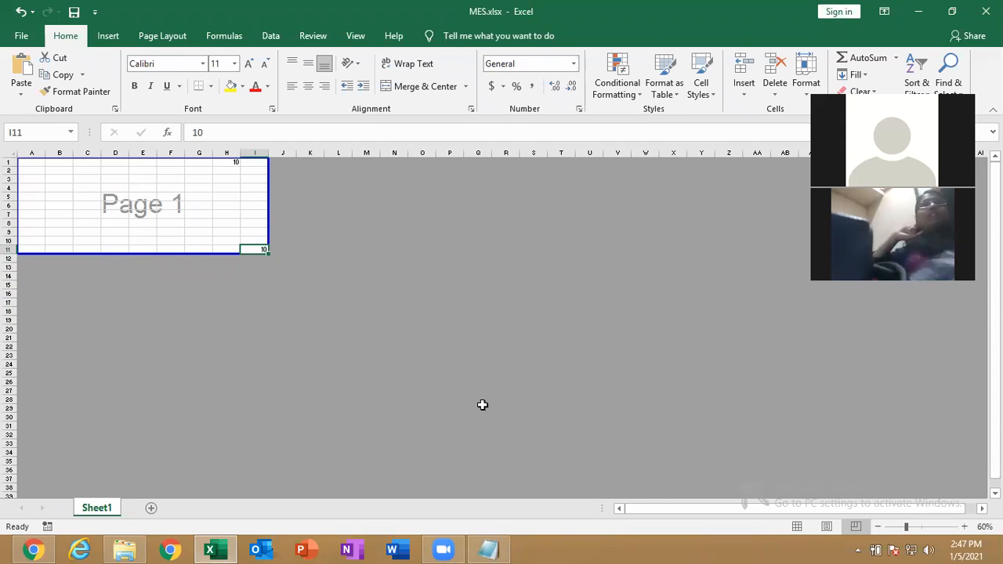
Step: Enter 50 in cell O14 and 10 in cell N30, both outside the current page area
left_click(425, 275)
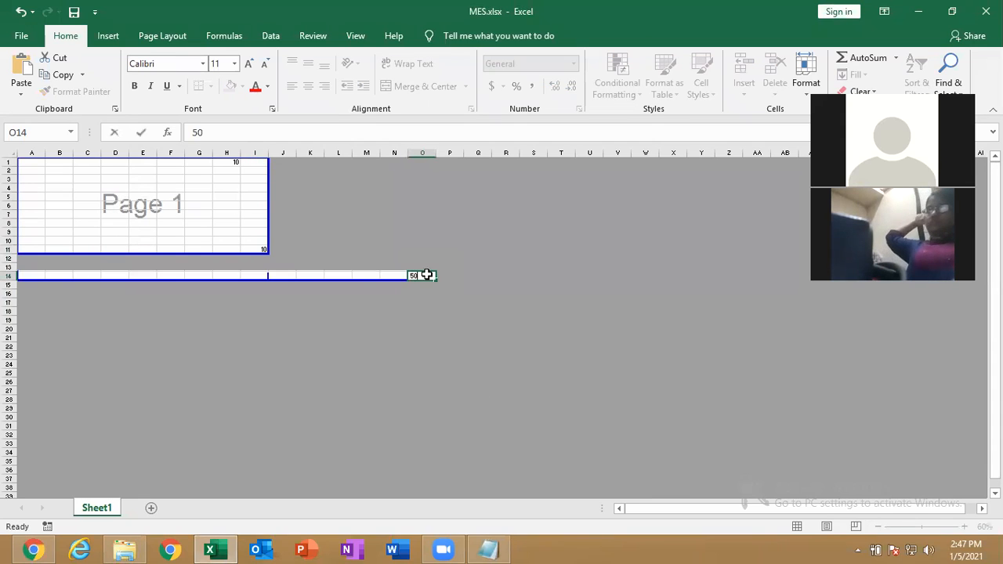
key("Return")
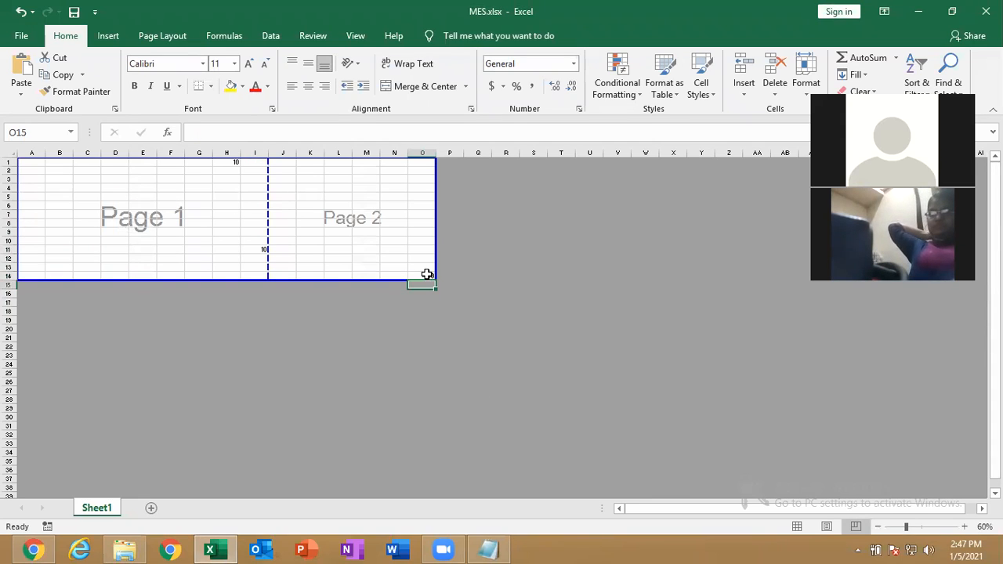
left_click(395, 419)
type("10")
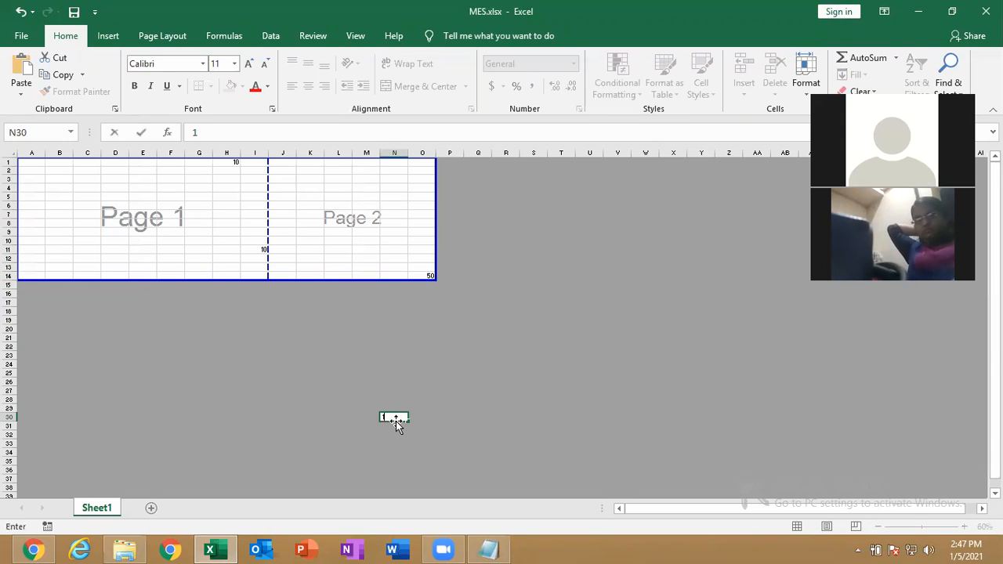
key("Return")
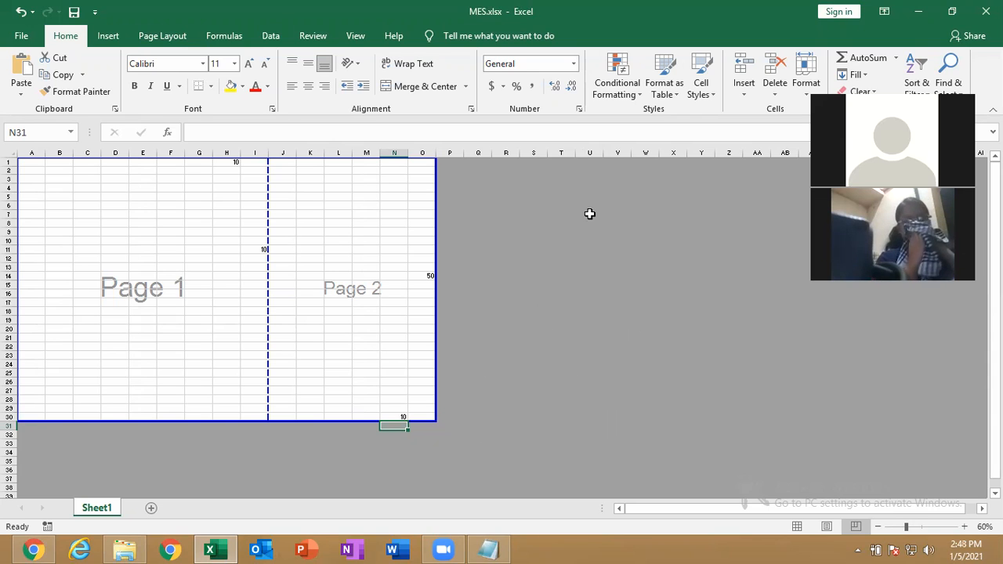
Step: Enter 555 in cell Y30 and return Sheet1 to Normal view at 100% zoom
left_click(695, 414)
type("555")
key("Return")
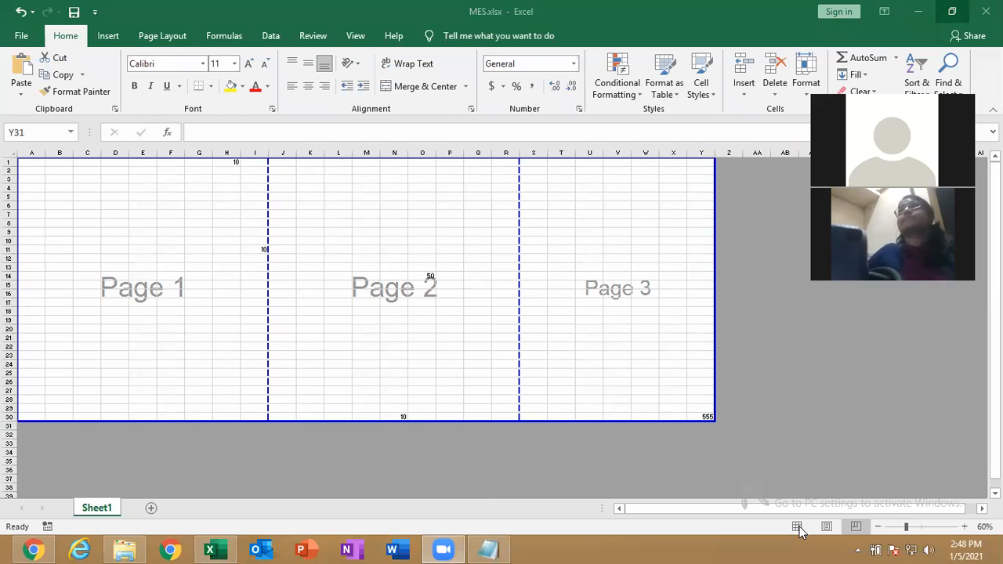
left_click(701, 426)
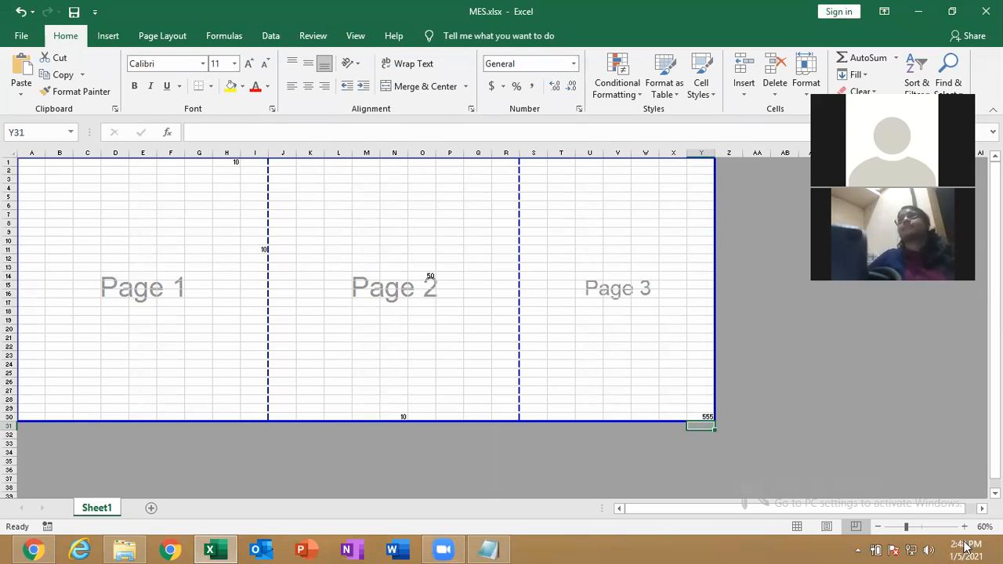
left_click(797, 526)
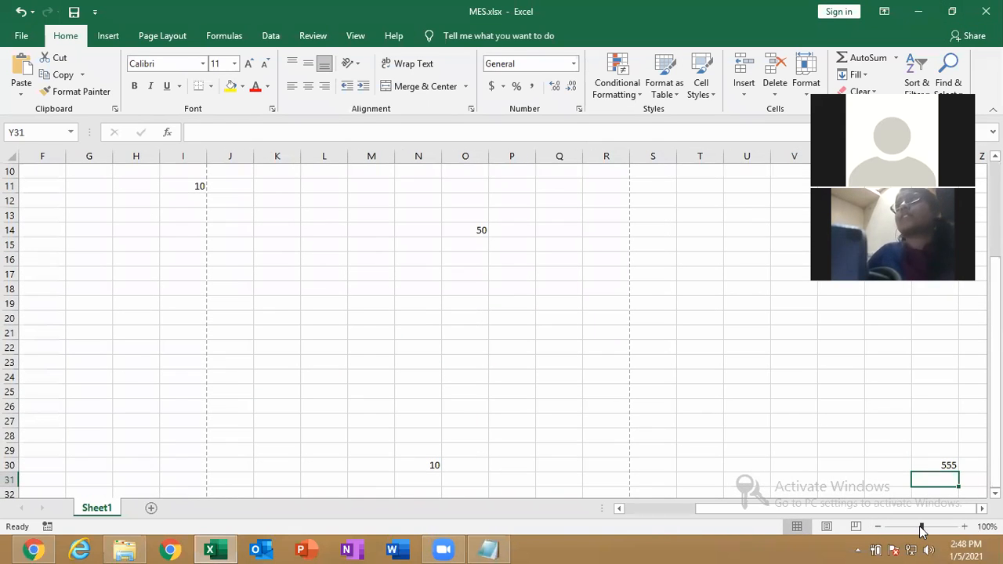
mouse_move(921, 528)
left_mouse_down()
mouse_move(943, 530)
mouse_move(892, 530)
mouse_move(930, 535)
mouse_move(923, 532)
left_mouse_up()
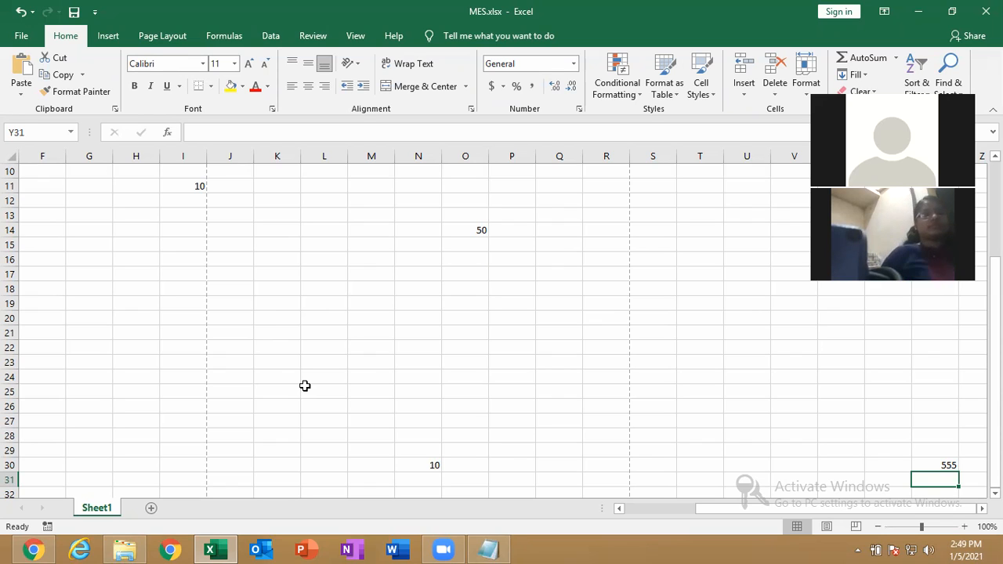
Step: Switch to Notepad and insert blank lines between the Office16 path and the "Tab" line
left_click(517, 549)
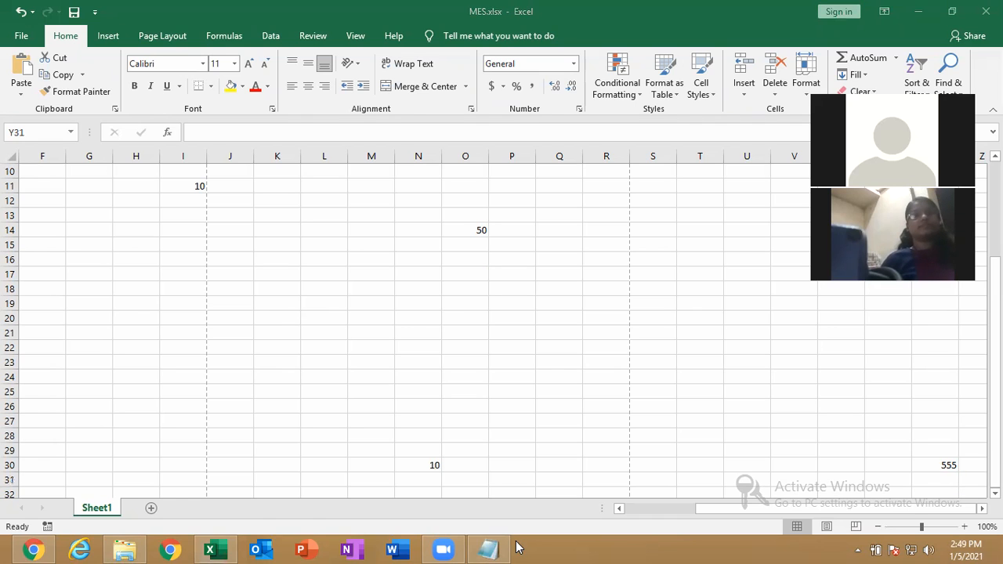
left_click(488, 548)
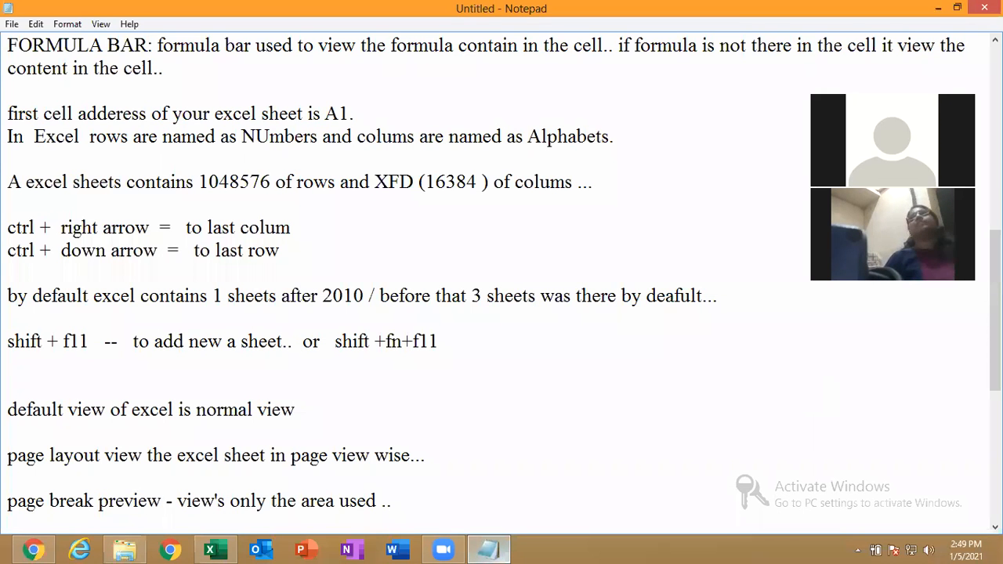
scroll(502, 282, "up", 7)
scroll(502, 282, "down", 3)
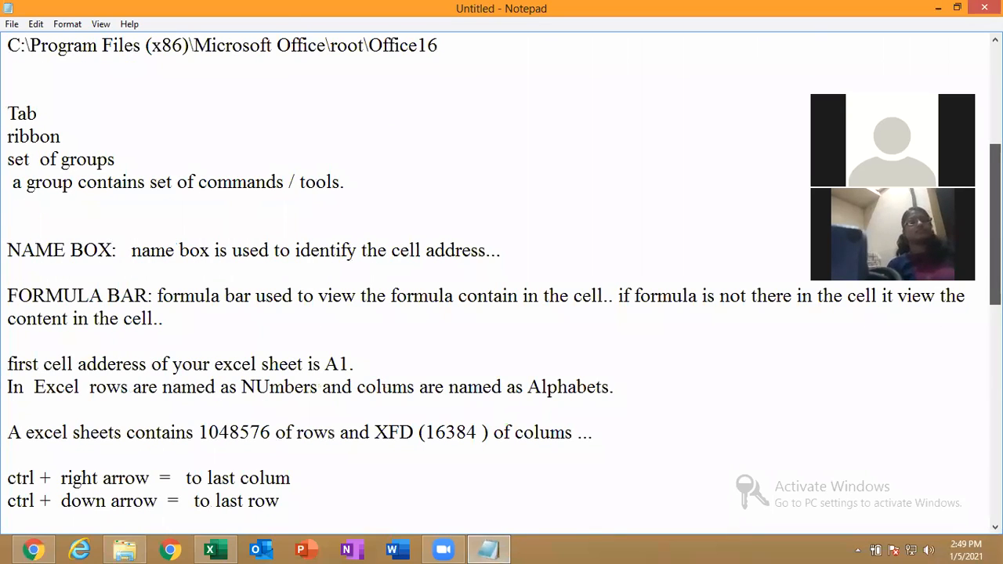
left_click(38, 87)
key("Return")
key("Return")
key("Up")
key("Up")
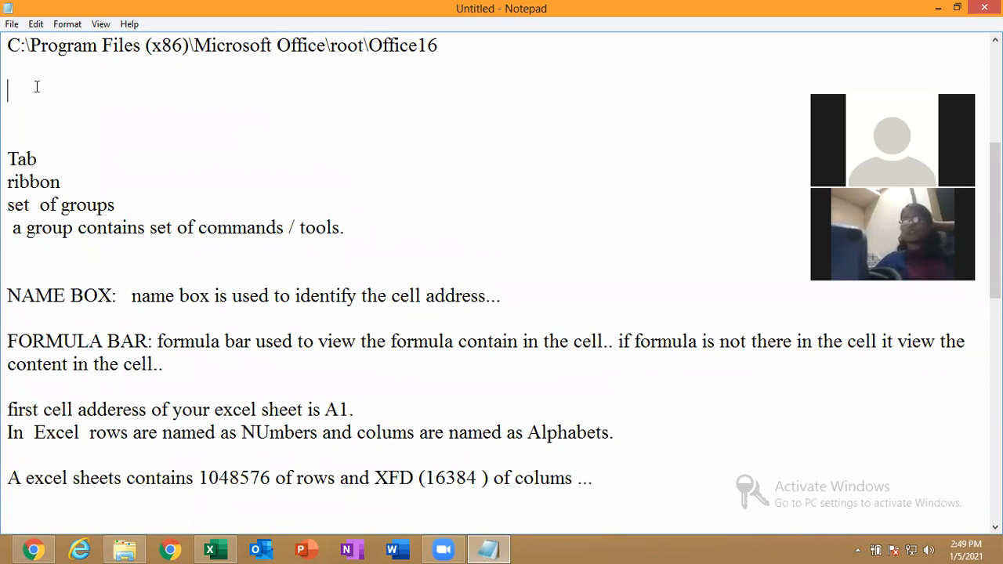
Step: Write the heading "LAYOUTS OF EXCEL:" below the Office16 path and start a new line
type("LAYOUT")
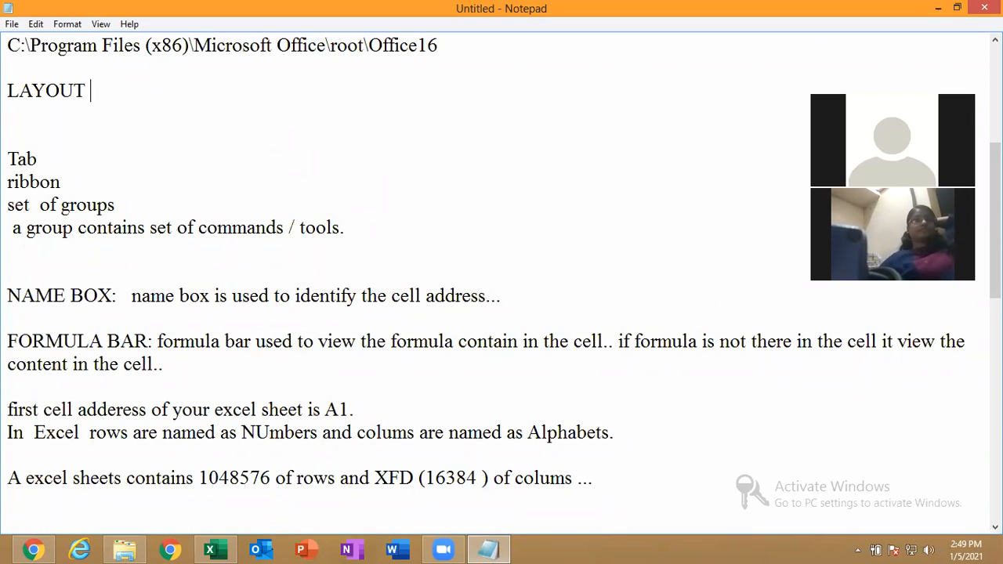
key("BackSpace")
type("S ")
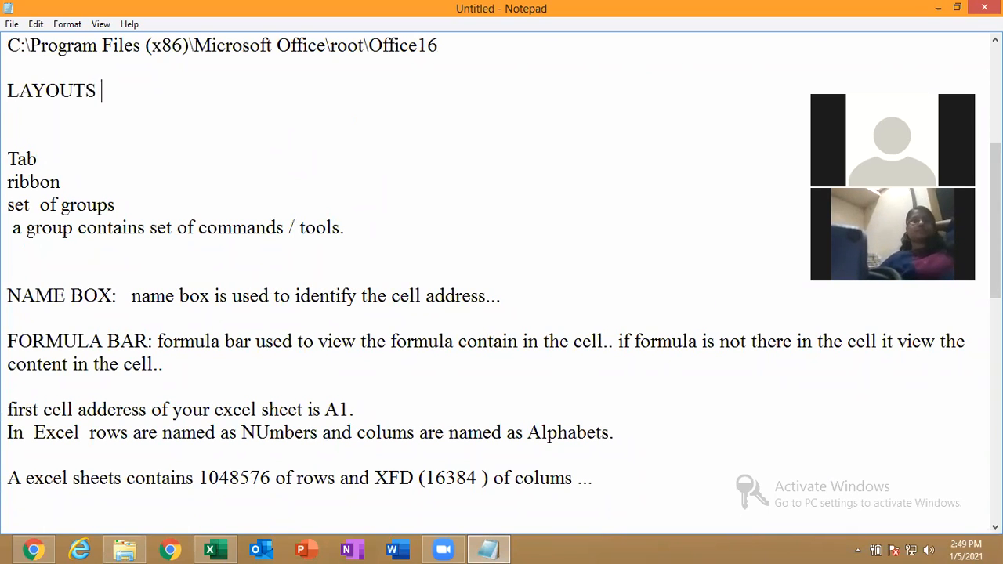
type("OF EXCEL:")
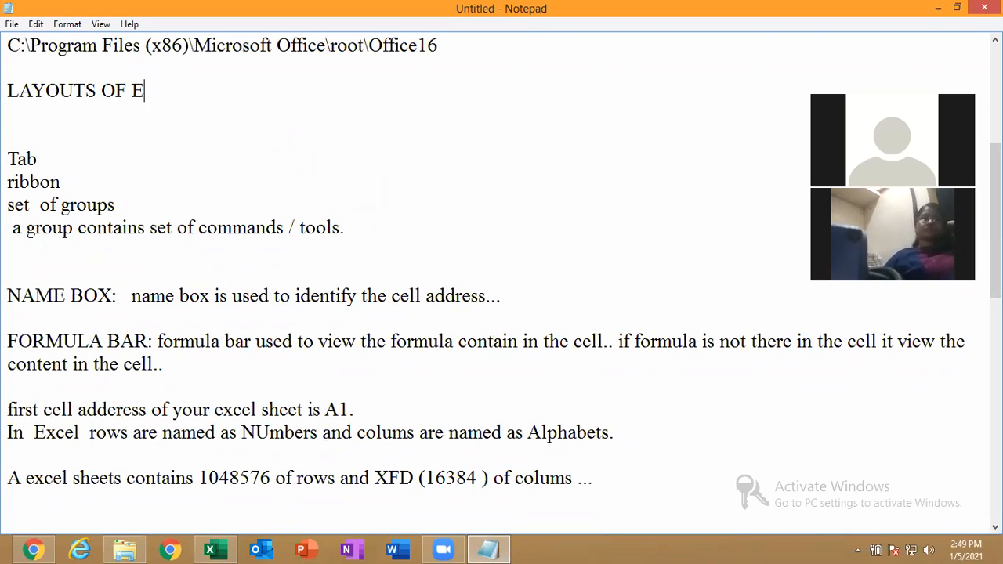
key("Return")
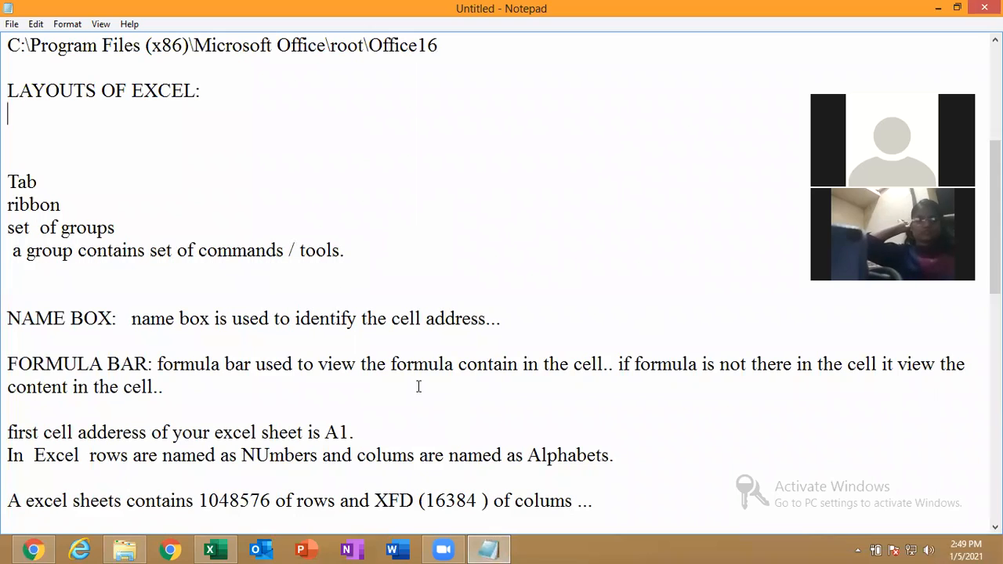
Step: Return to the Excel workbook, show the Insert commands, and select columns H to K, followed by rows 11 to 19
left_click(227, 549)
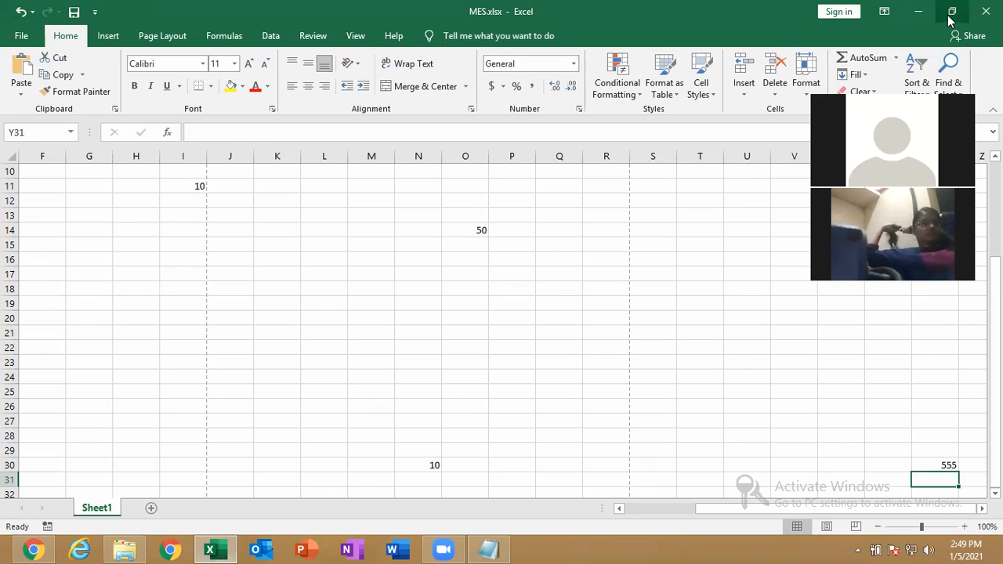
left_click(109, 39)
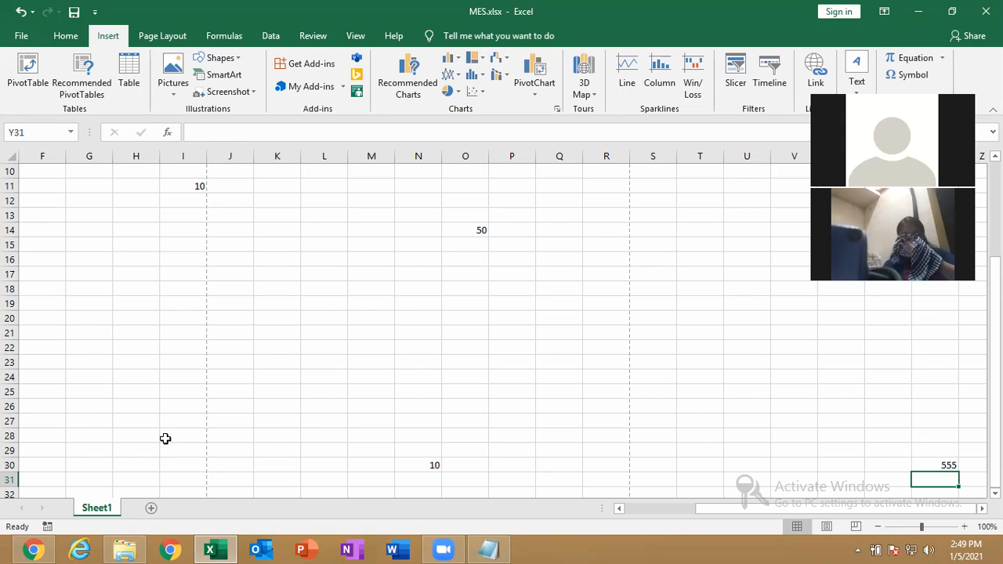
left_click(143, 268)
key("ctrl+space")
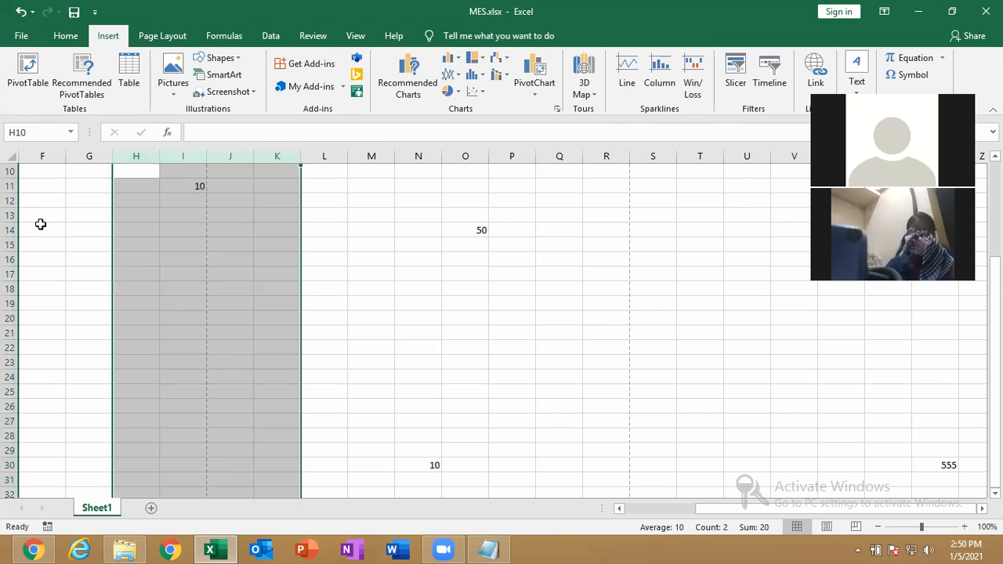
left_click_drag(7, 192, 10, 316)
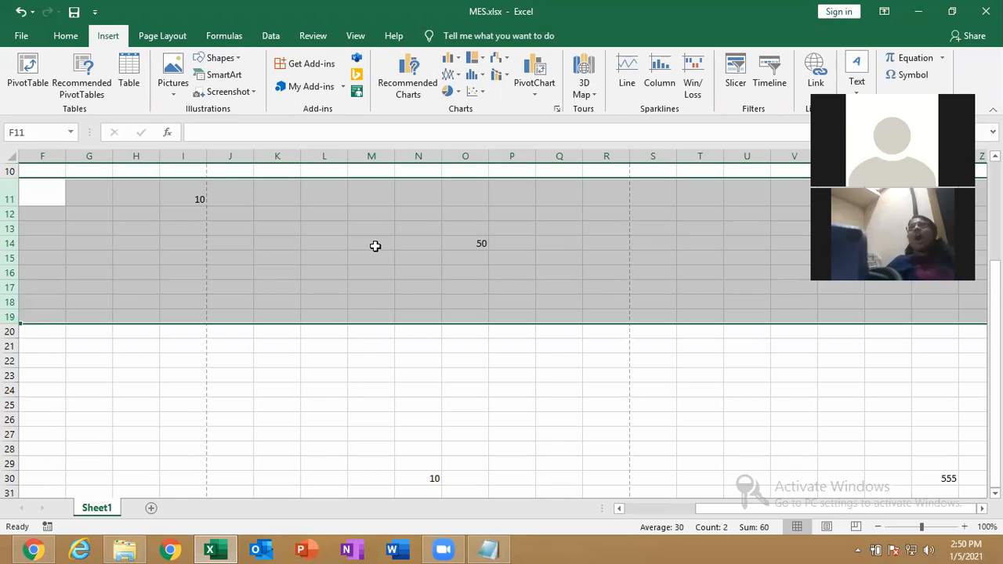
Step: Select the entire columns K to N
left_click(274, 188)
key("ctrl+space")
key("shift+Right")
key("shift+Right")
key("shift+Right")
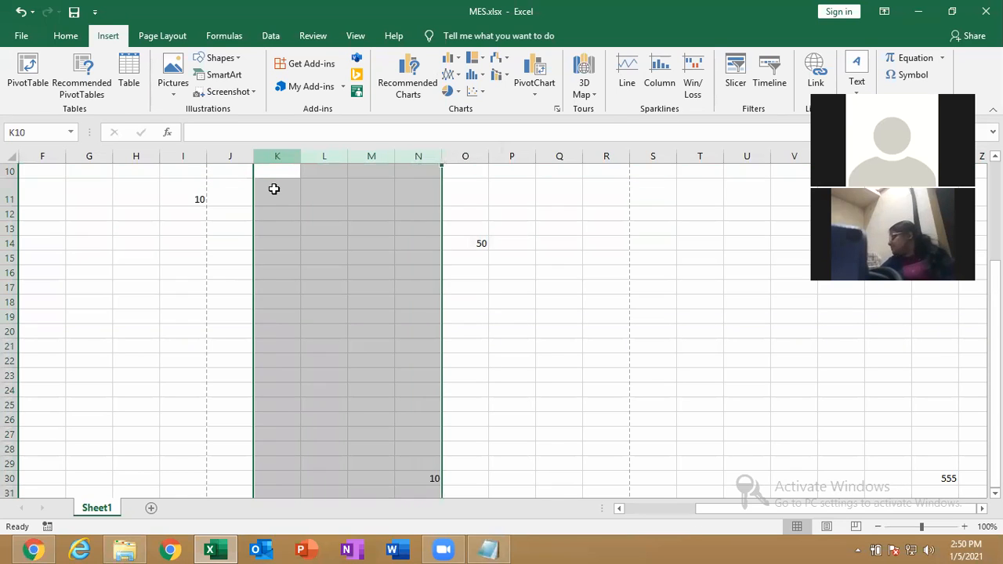
left_click(382, 358)
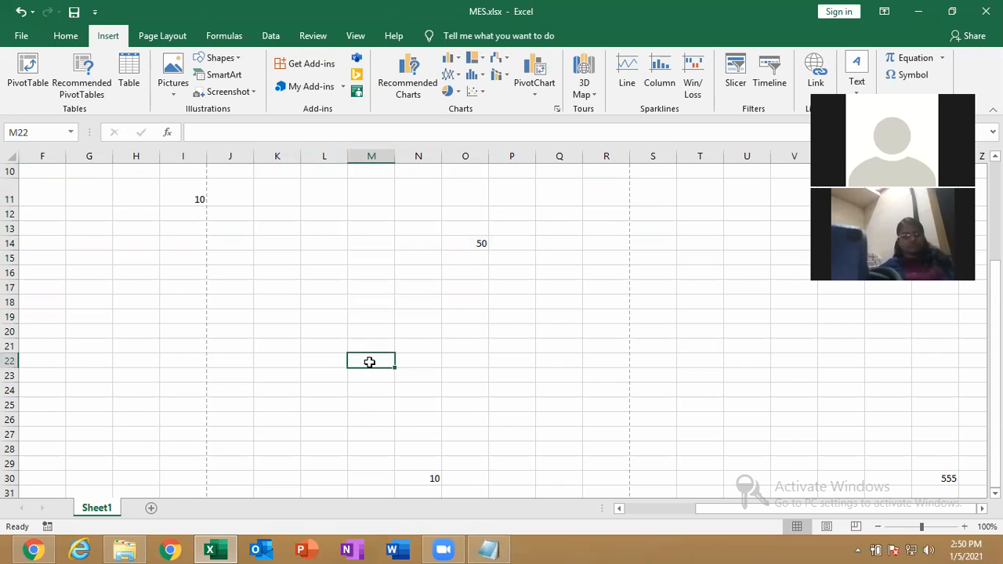
left_click(324, 357)
left_click(415, 303)
left_click(419, 345)
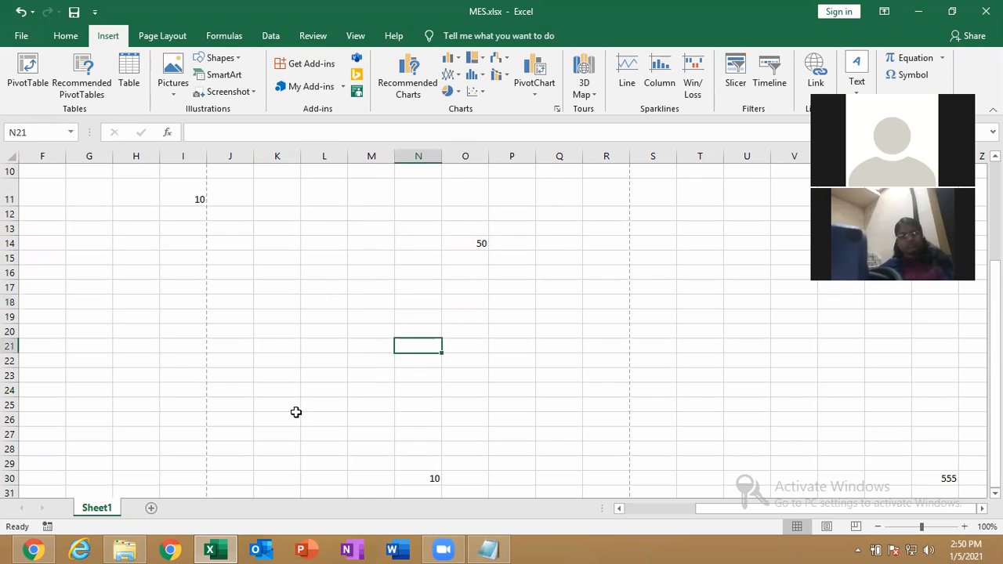
left_click(295, 413)
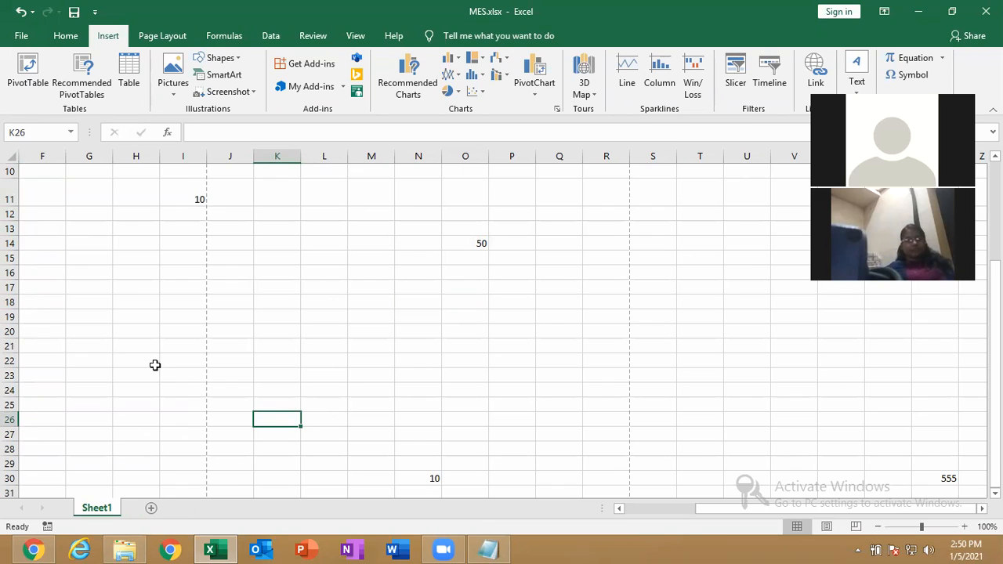
Step: Select the entire worksheet, reduce the selection to cell H18, and select all cells again
left_click(9, 155)
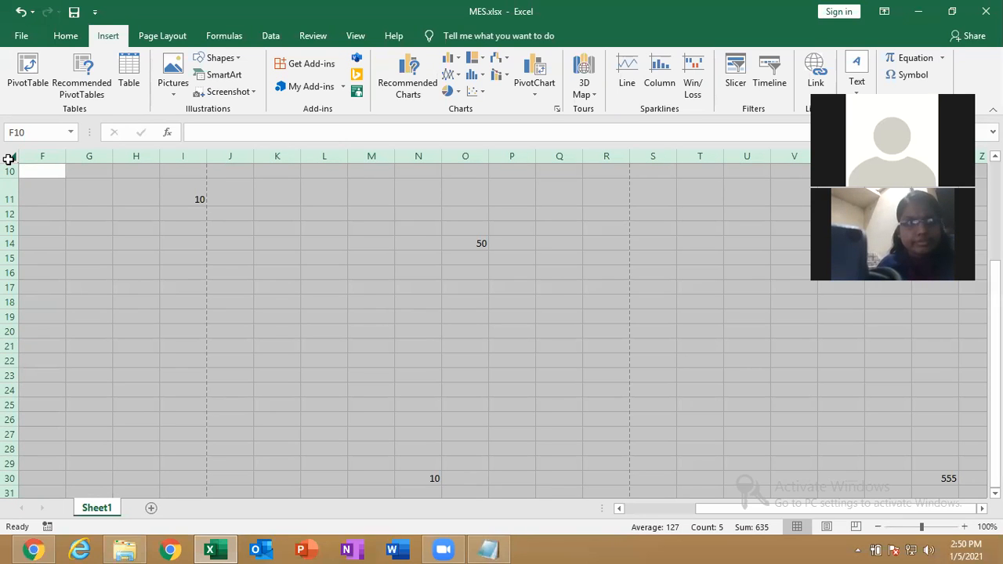
left_click(127, 299)
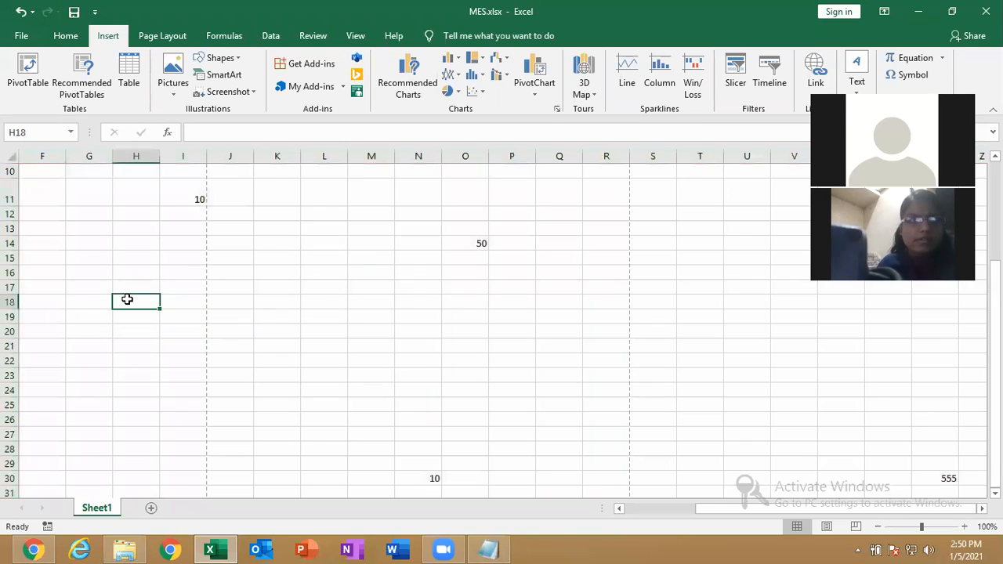
key("ctrl+a")
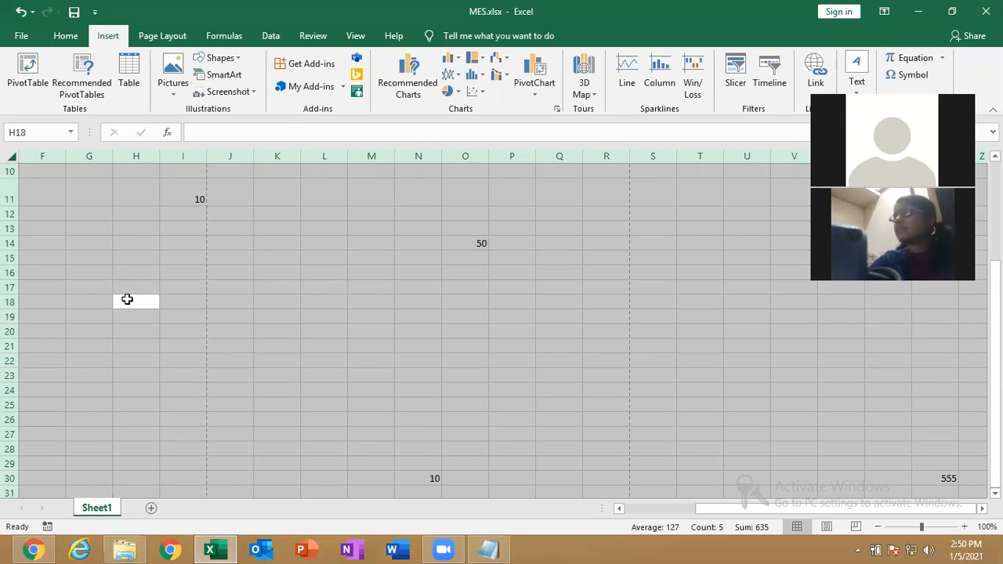
Step: Demonstrate selecting the whole sheet repeatedly, clearing the selection with single cells such as H22 and I15 in between
left_click(11, 159)
left_click(85, 227)
left_click(10, 159)
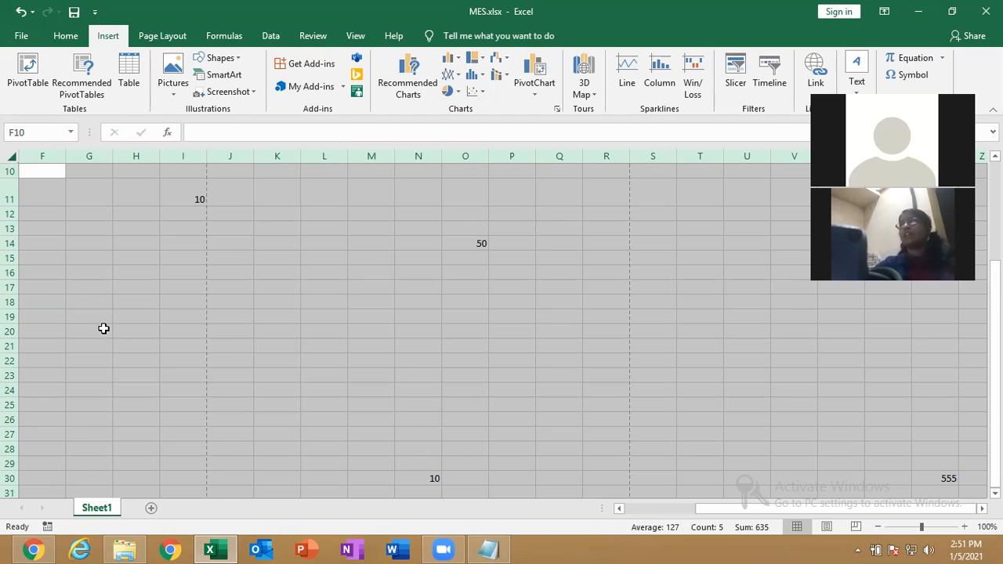
left_click(156, 365)
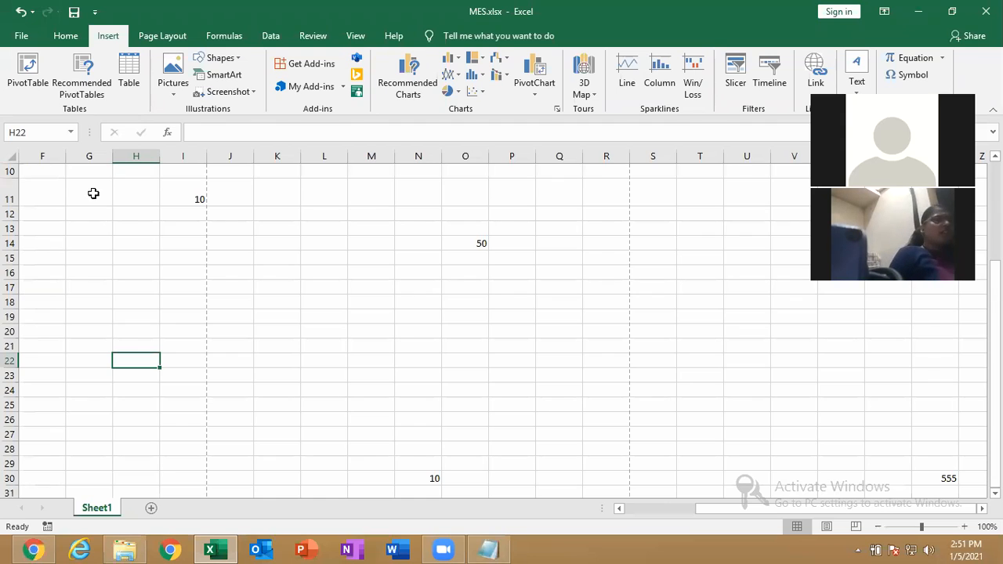
left_click(17, 157)
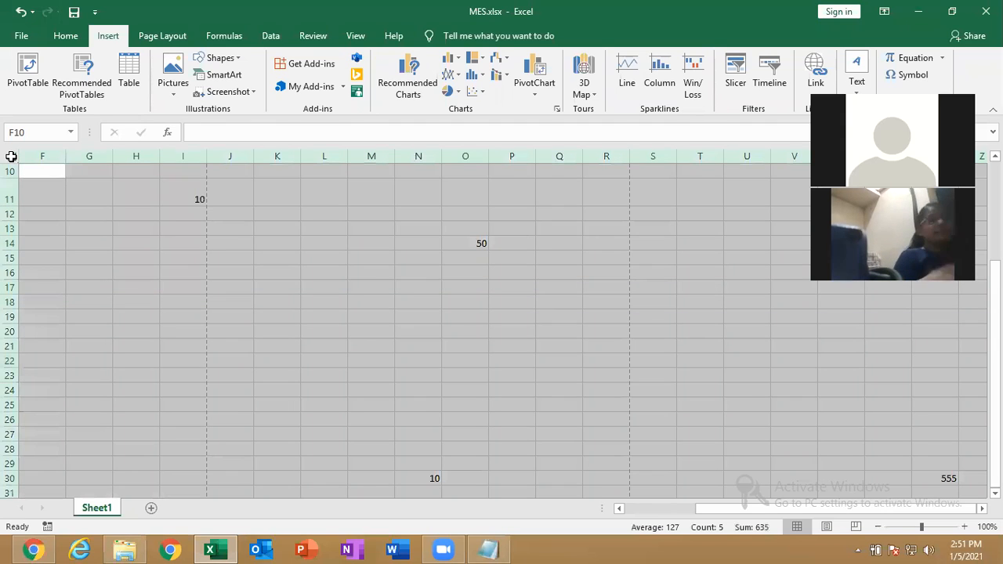
left_click(204, 254)
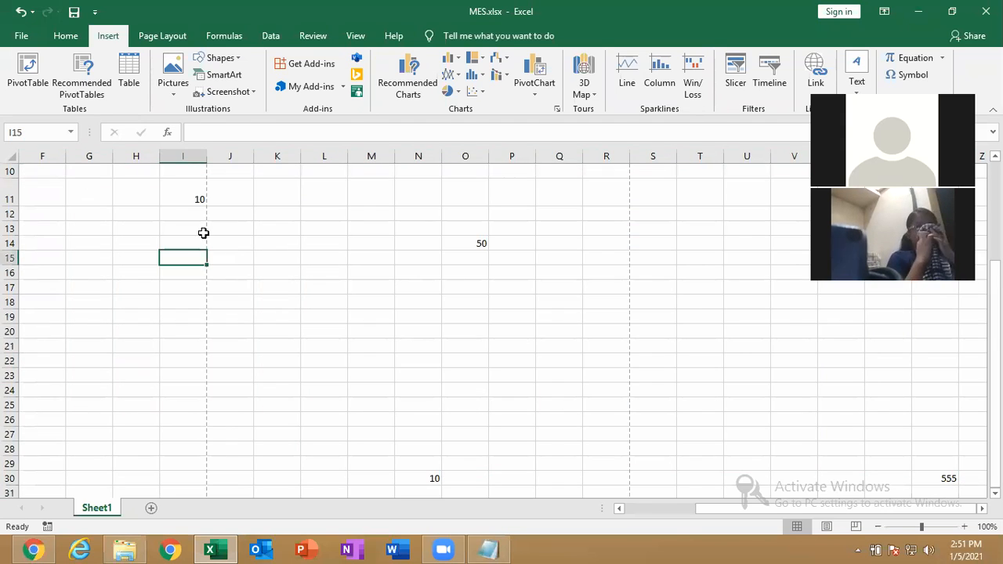
left_click(8, 155)
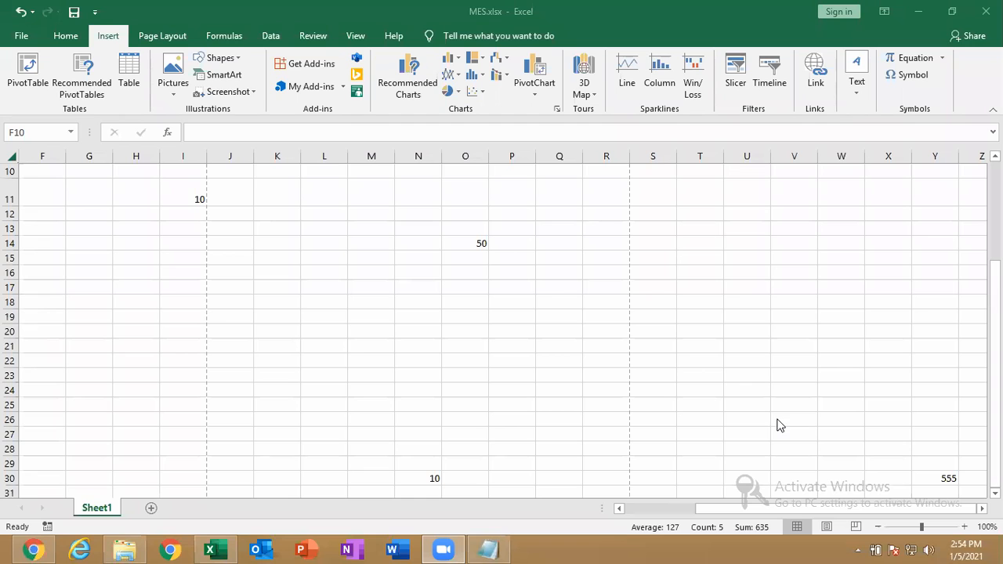
Step: Switch to the Windows Start screen, search the apps for "des", unpin Desktop from Start, and check the Start tiles
left_click(3, 549)
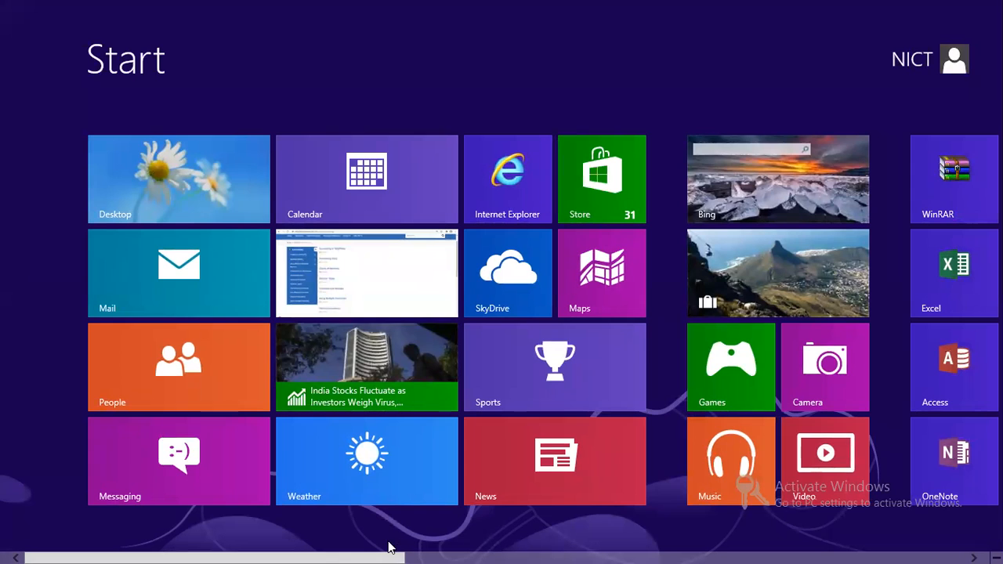
left_click_drag(387, 543, 796, 542)
type("des")
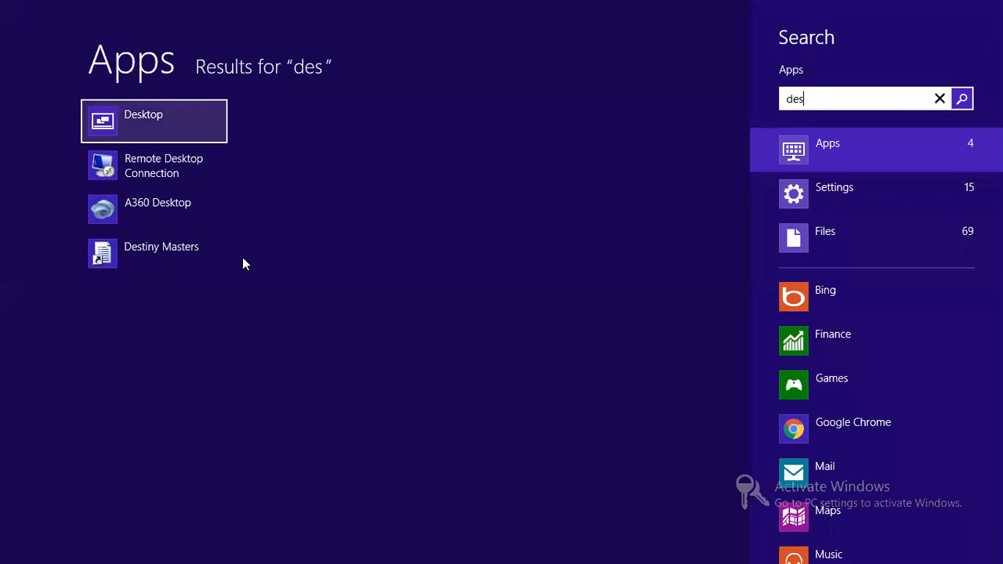
right_click(242, 257)
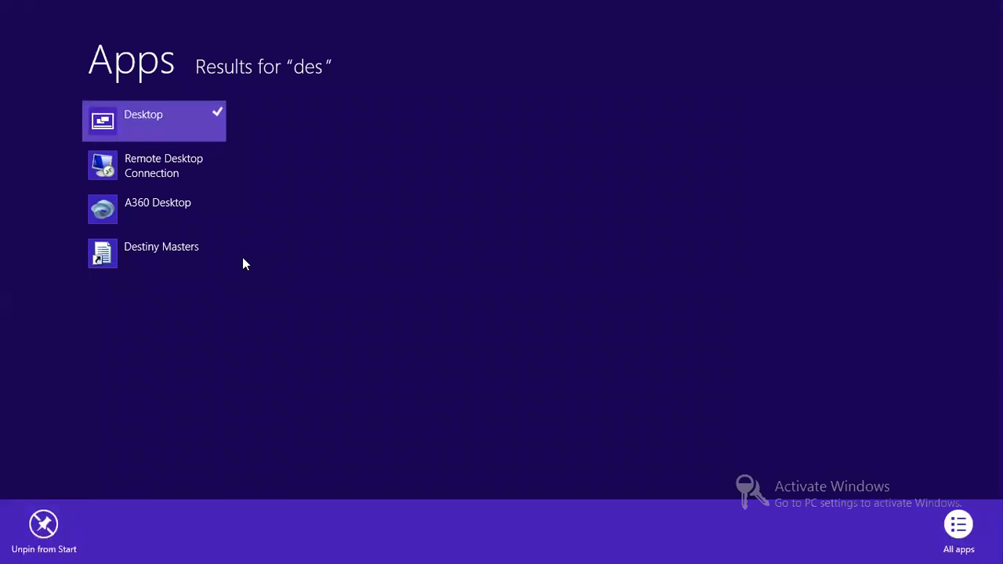
left_click(44, 530)
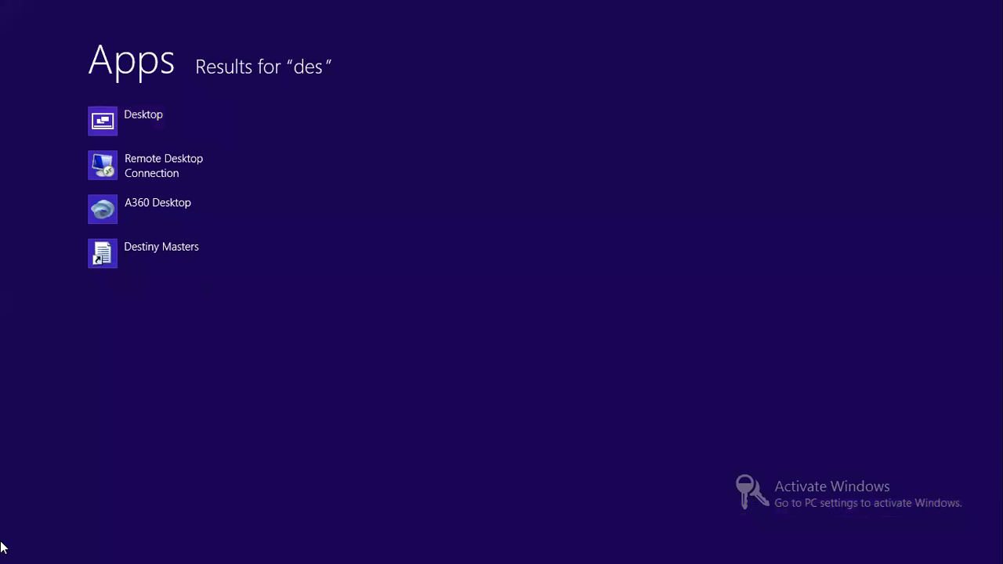
key("super")
key("super")
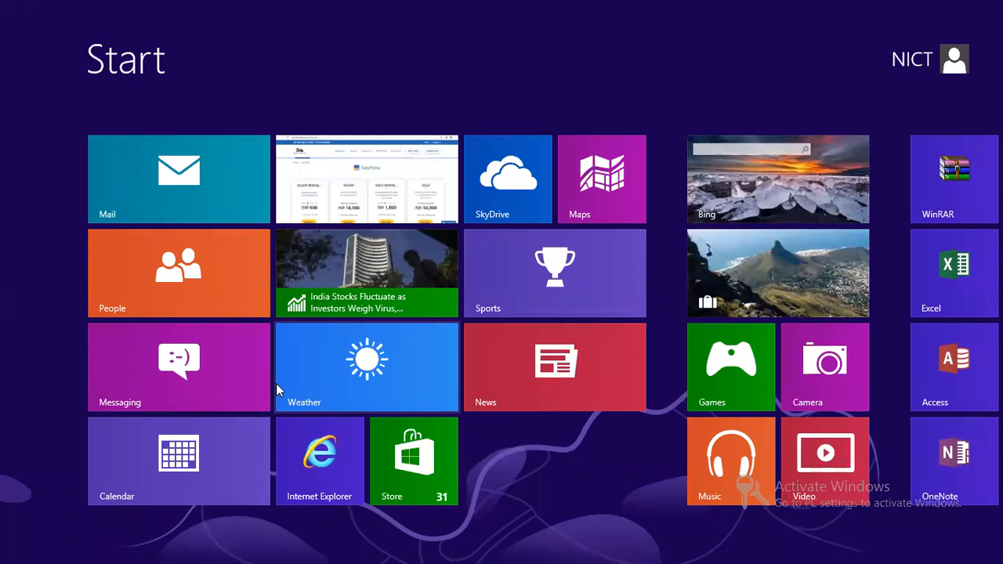
key("super")
key("super")
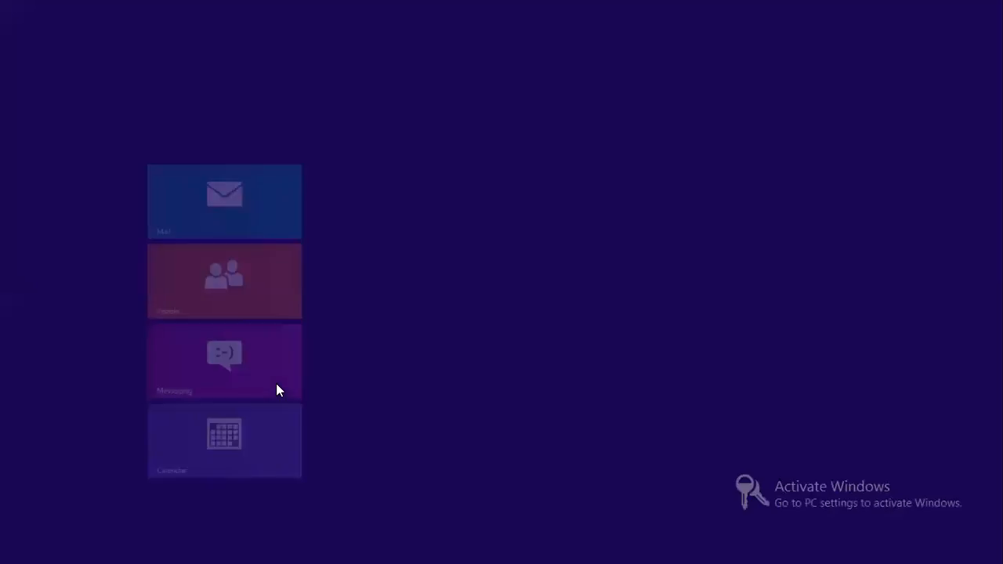
Step: Search the apps for "des" again, pin Desktop back to Start, and return to the Start screen
type("s")
key("BackSpace")
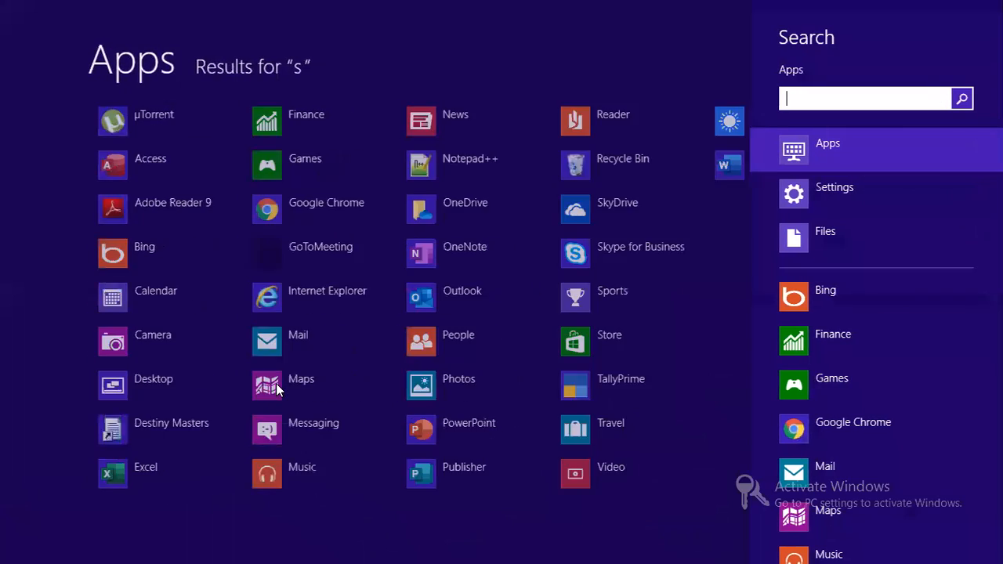
type("des")
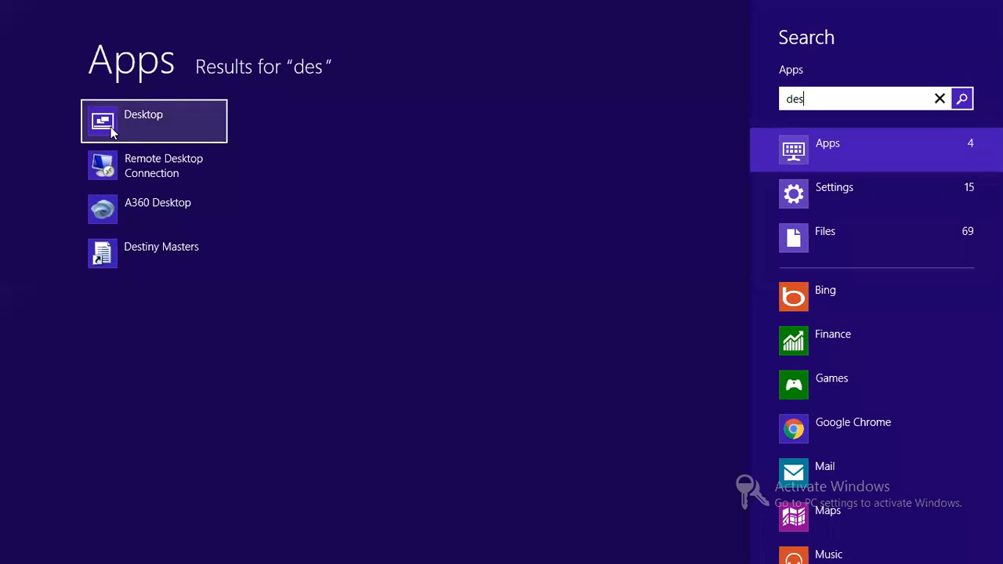
right_click(110, 132)
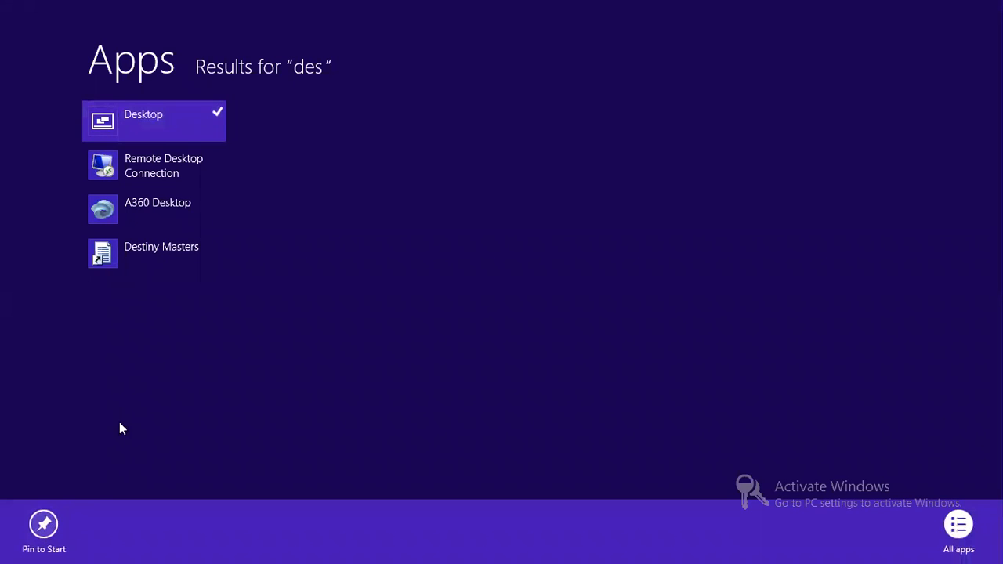
left_click(44, 539)
key("super")
left_click(3, 548)
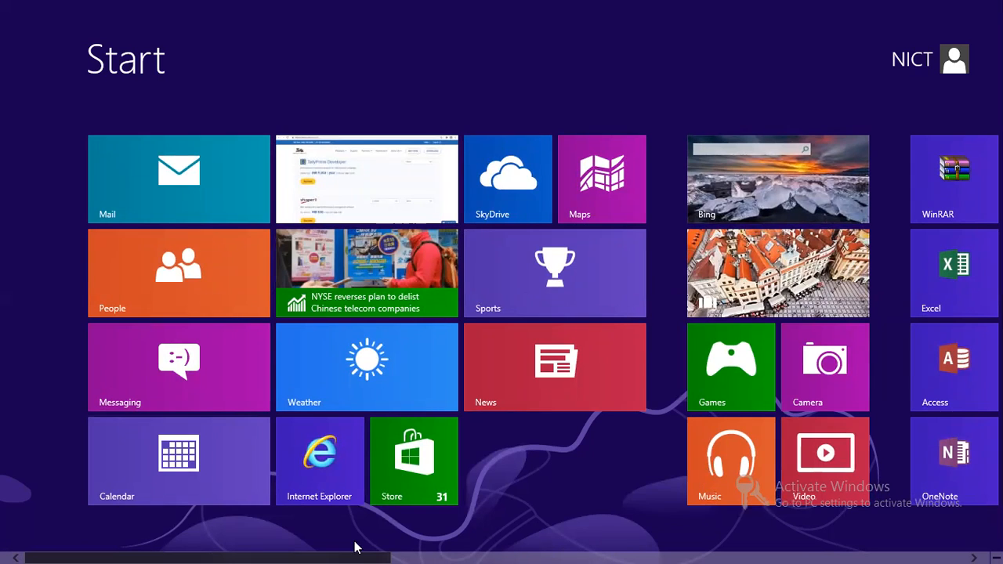
Step: Move the Desktop tile from the far end of the Start screen to the first position and open the desktop from it
scroll(352, 546, "down", 10)
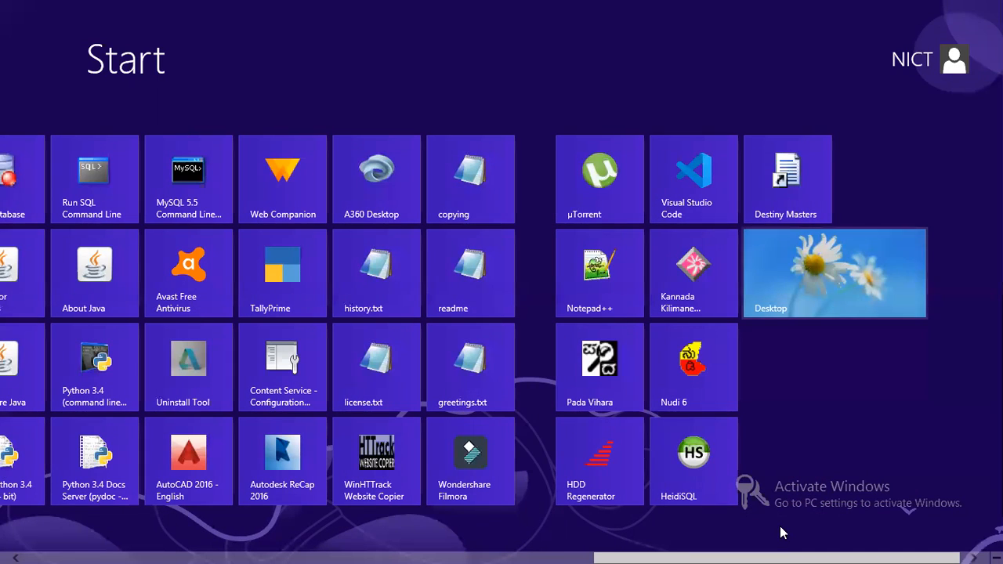
left_click_drag(784, 275, 92, 203)
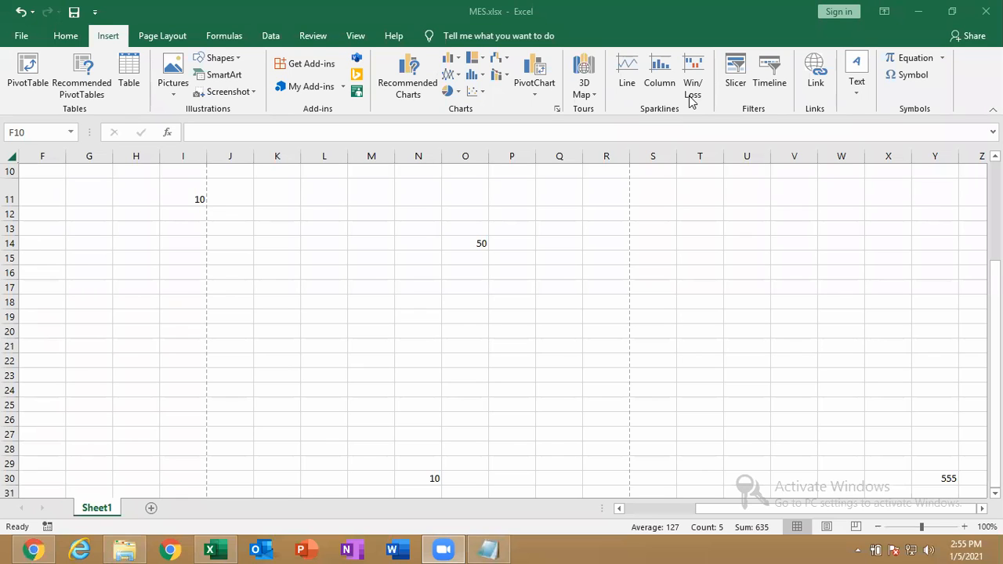
left_click(3, 549)
left_click_drag(135, 189, 166, 227)
left_click(166, 227)
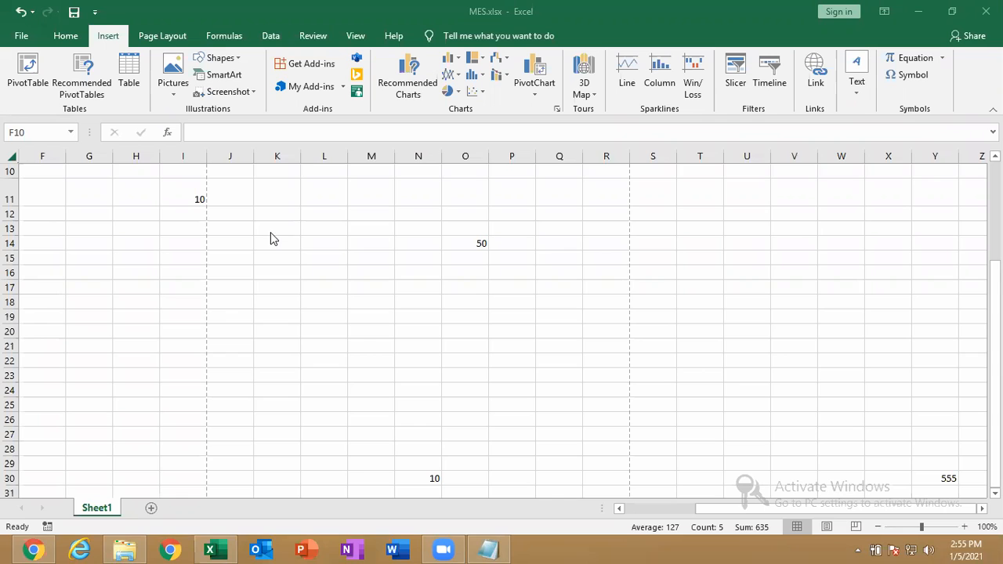
Step: Show Excel's File page with its templates and recent workbooks, and return to the worksheet
left_click(21, 37)
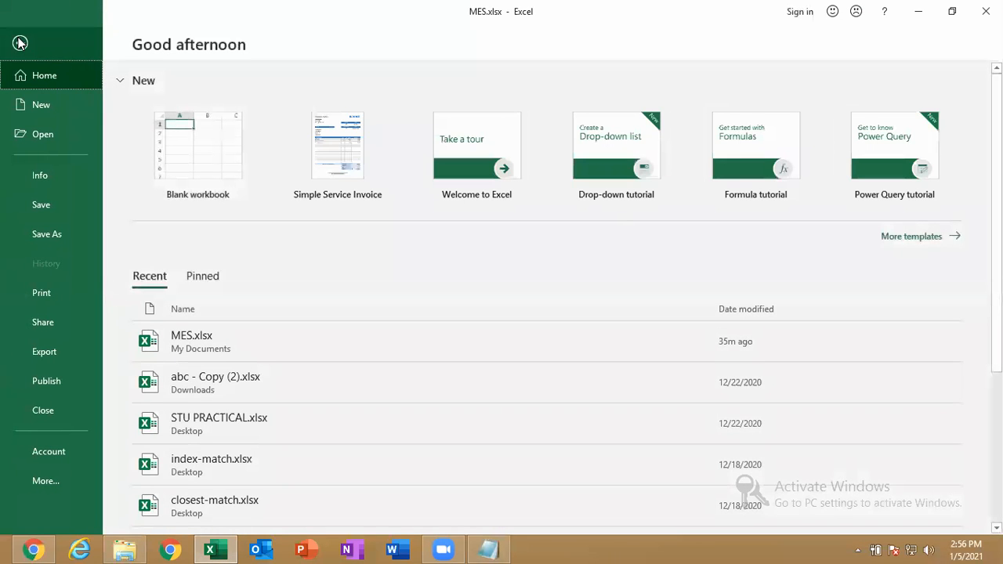
left_click(20, 43)
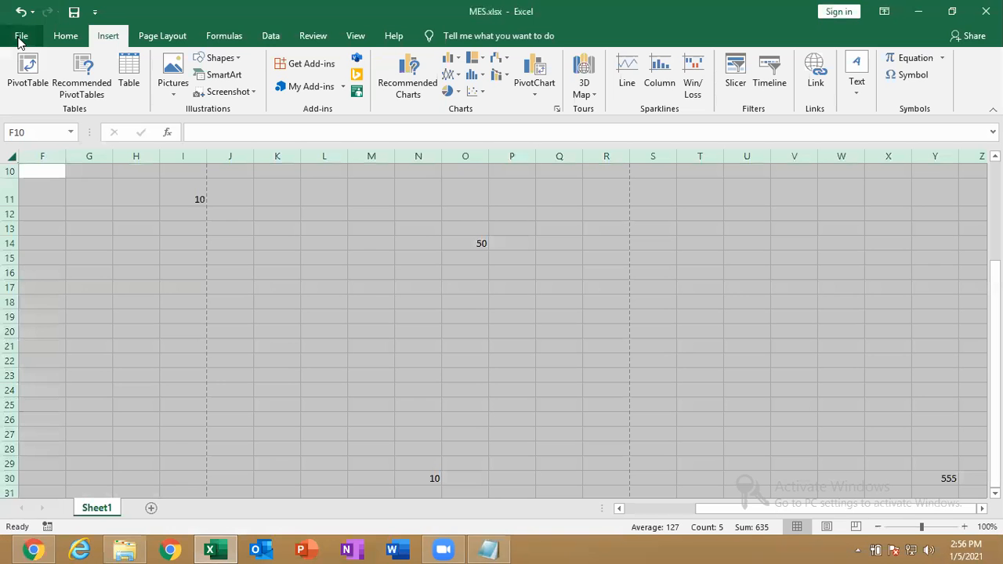